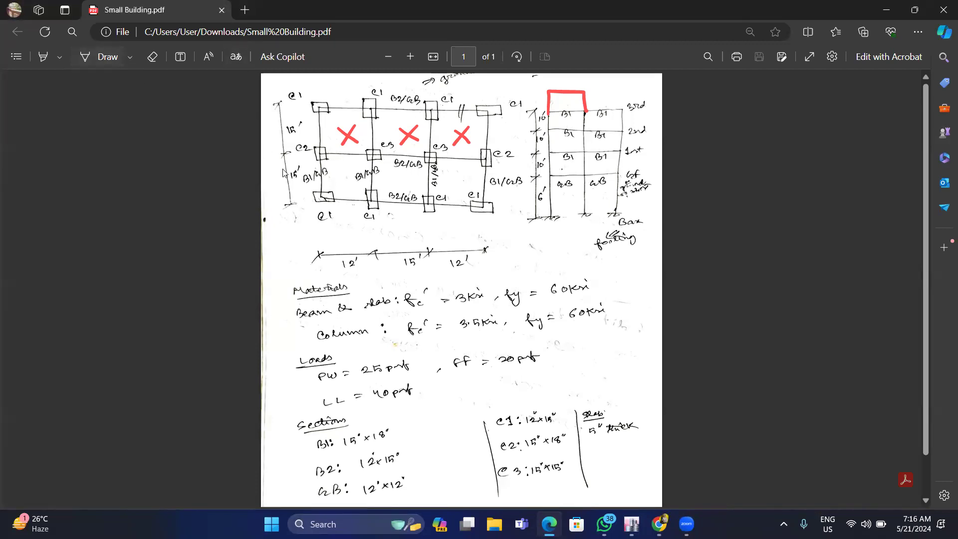
pyautogui.click(115, 63)
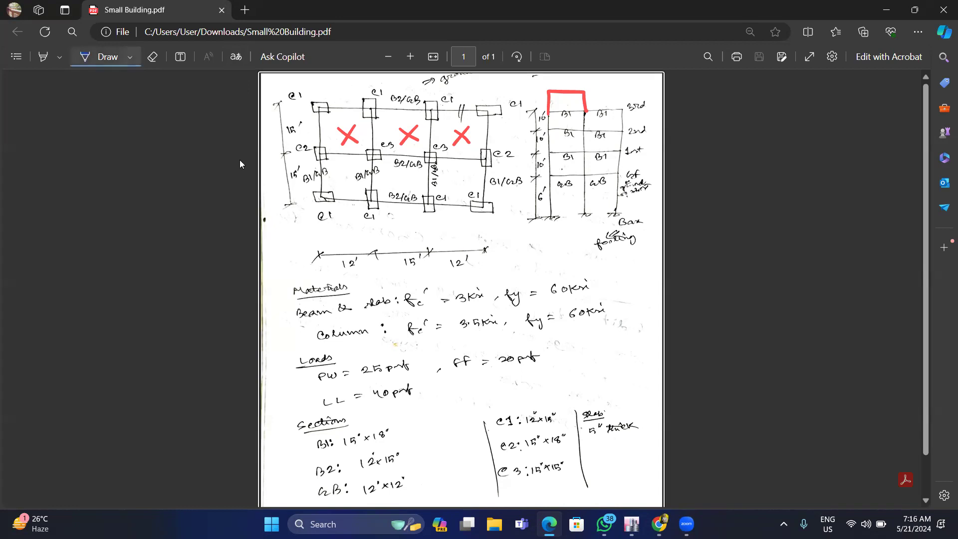
pyautogui.click(318, 206)
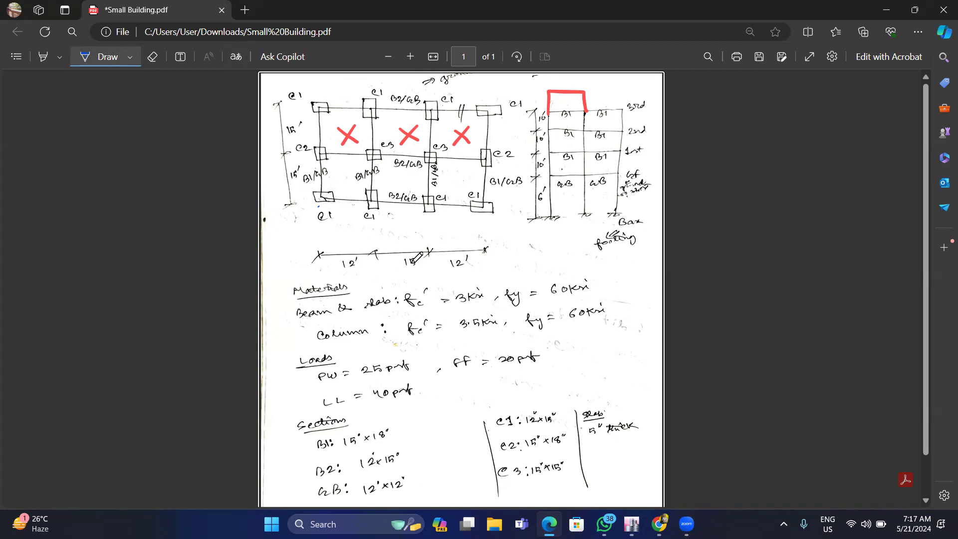
pyautogui.click(132, 58)
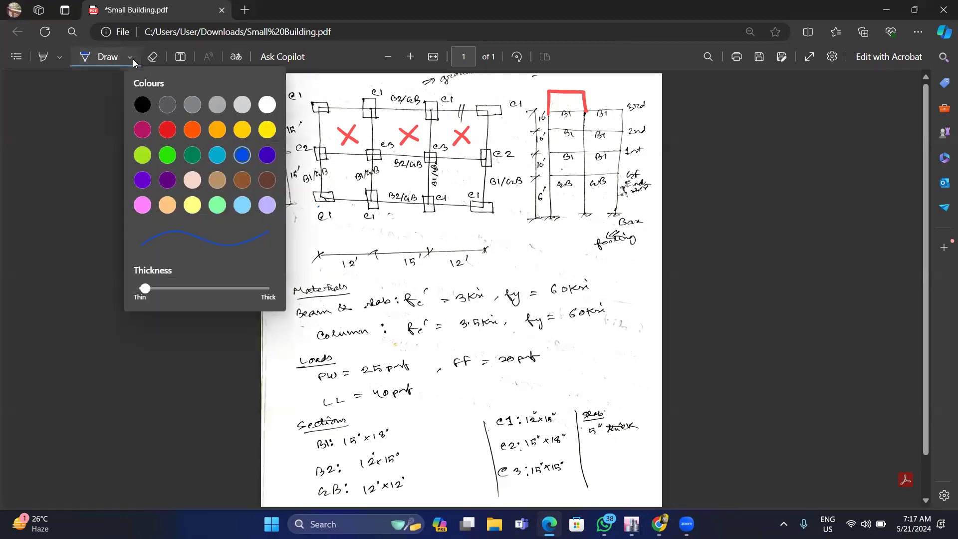
pyautogui.click(92, 55)
pyautogui.click(91, 58)
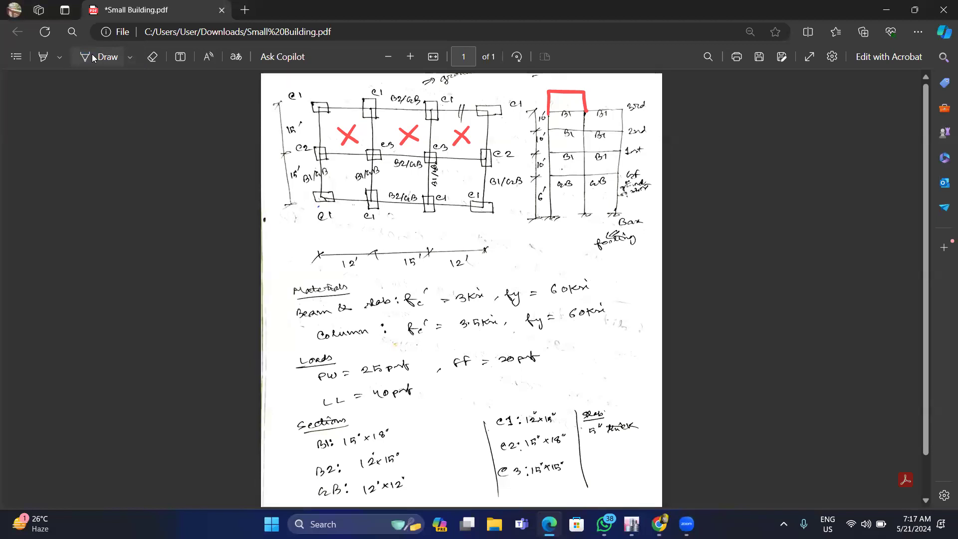
# Step: Switch to ETABS, initialize the new model with the saved user default settings, and set 3 grid lines in the Y direction
pyautogui.click(631, 524)
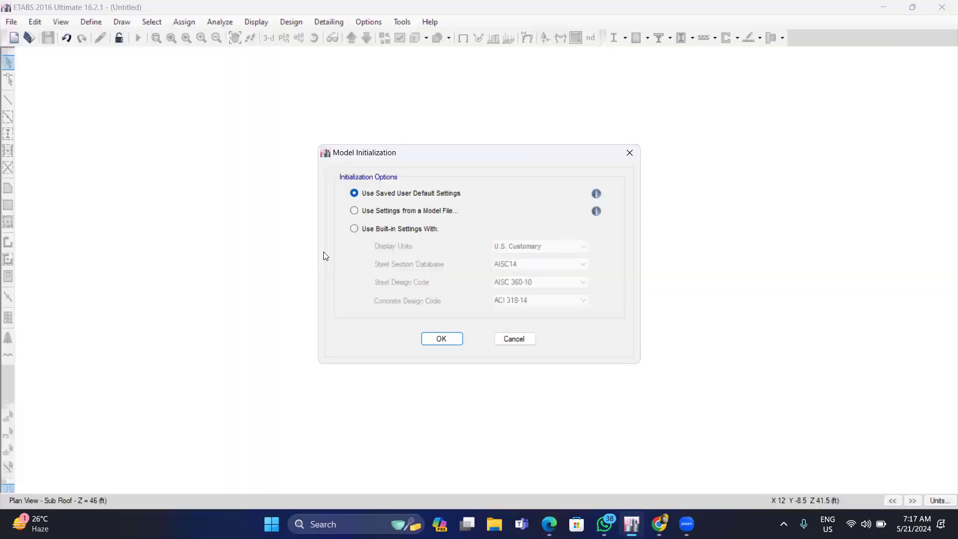
pyautogui.click(439, 339)
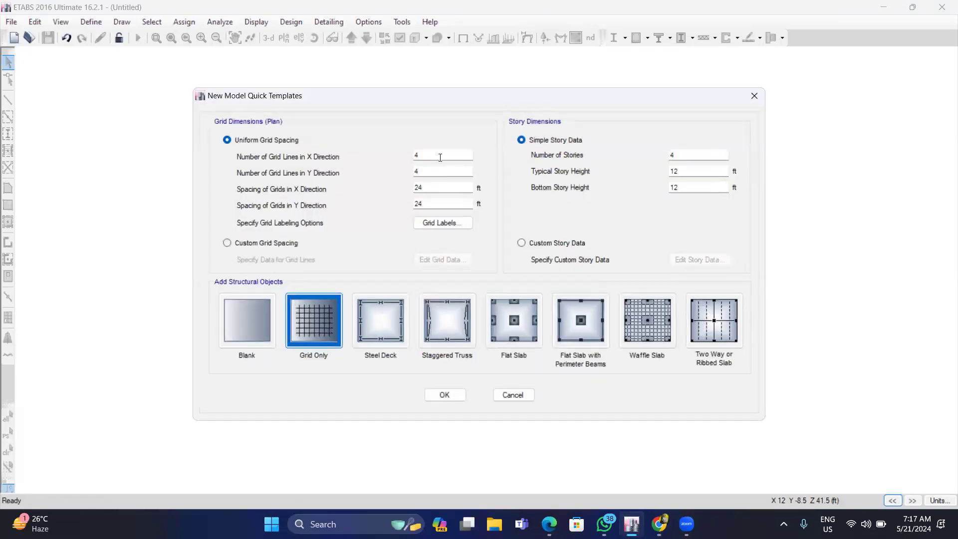
pyautogui.click(437, 157)
pyautogui.click(429, 171)
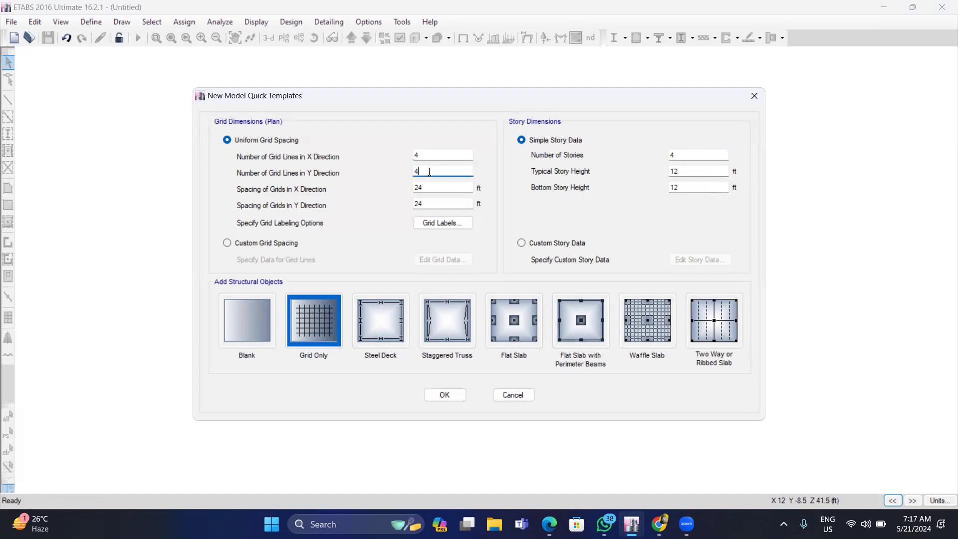
pyautogui.press('BackSpace')
pyautogui.write('3')
pyautogui.click(791, 114)
# Step: Use custom grid spacing with grid data displayed as spacing, and set X spacings of 12, 15 and 12 ft for grids A, B and C
pyautogui.click(250, 244)
pyautogui.click(435, 260)
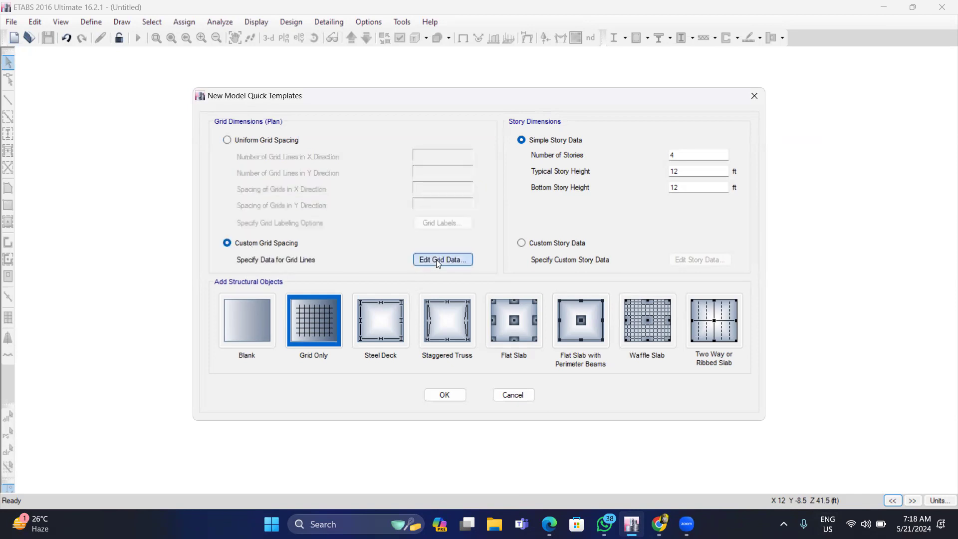
pyautogui.click(351, 244)
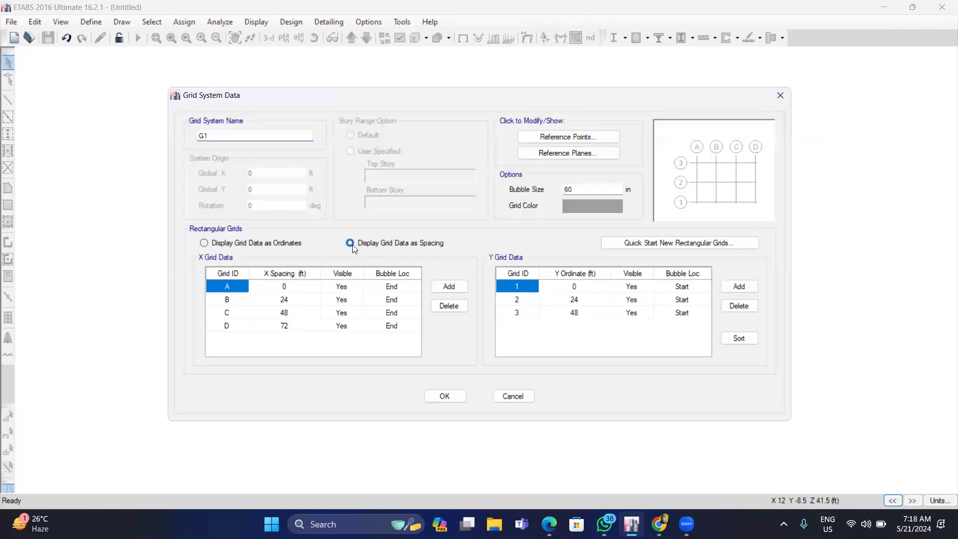
pyautogui.click(283, 286)
pyautogui.write('12')
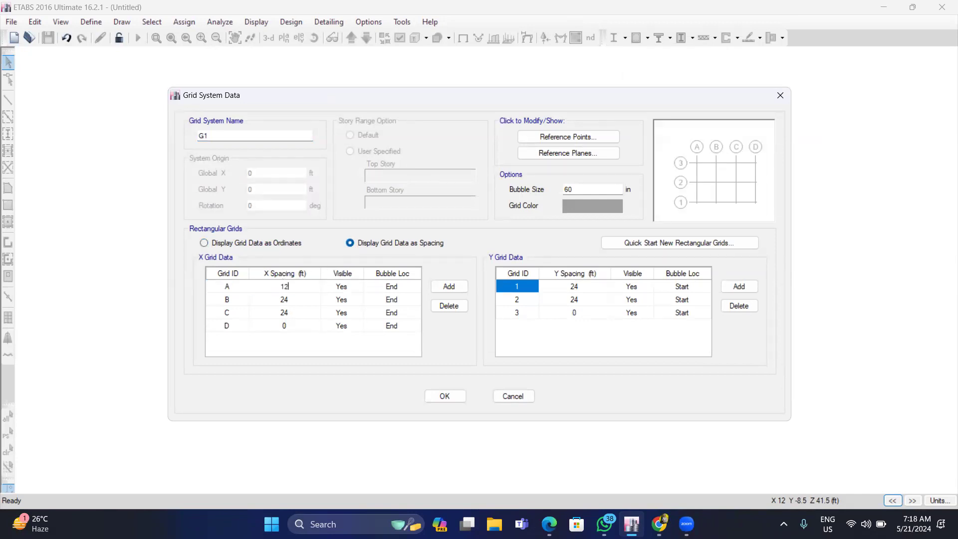
pyautogui.click(286, 300)
pyautogui.write('15')
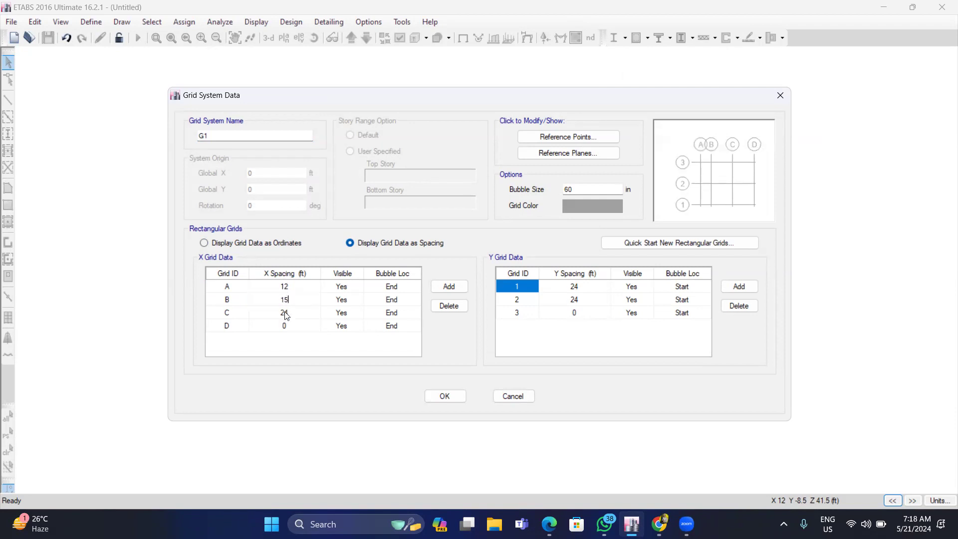
pyautogui.click(284, 312)
pyautogui.write('1')
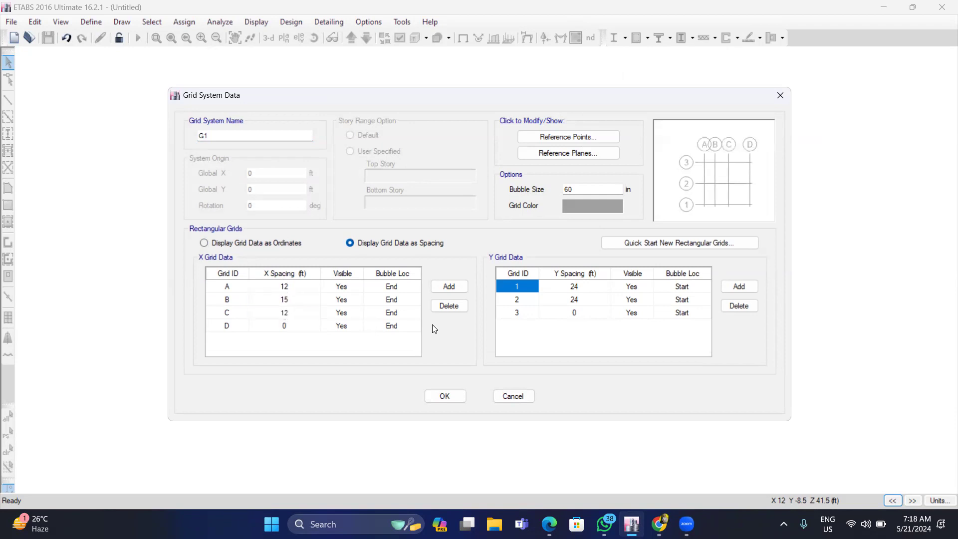
# Step: Set the Y spacing of grids 1 and 2 to 15 ft and the bubble size to 25 in, and accept the grid data
pyautogui.click(574, 285)
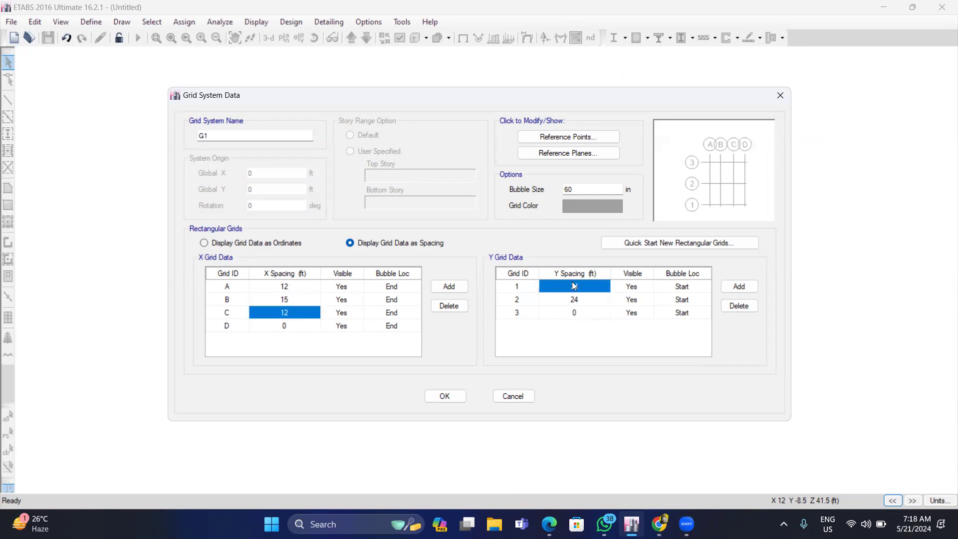
pyautogui.write('15')
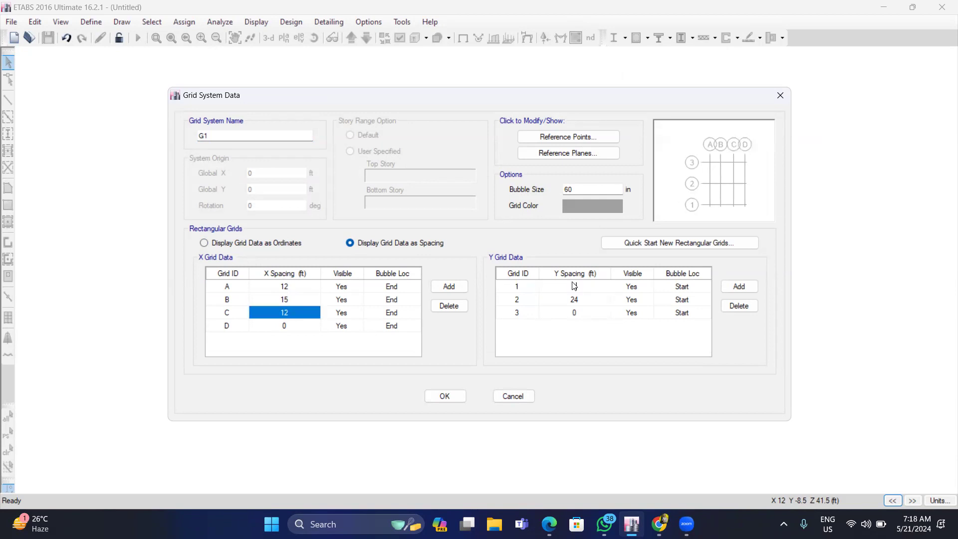
pyautogui.click(574, 298)
pyautogui.write('15')
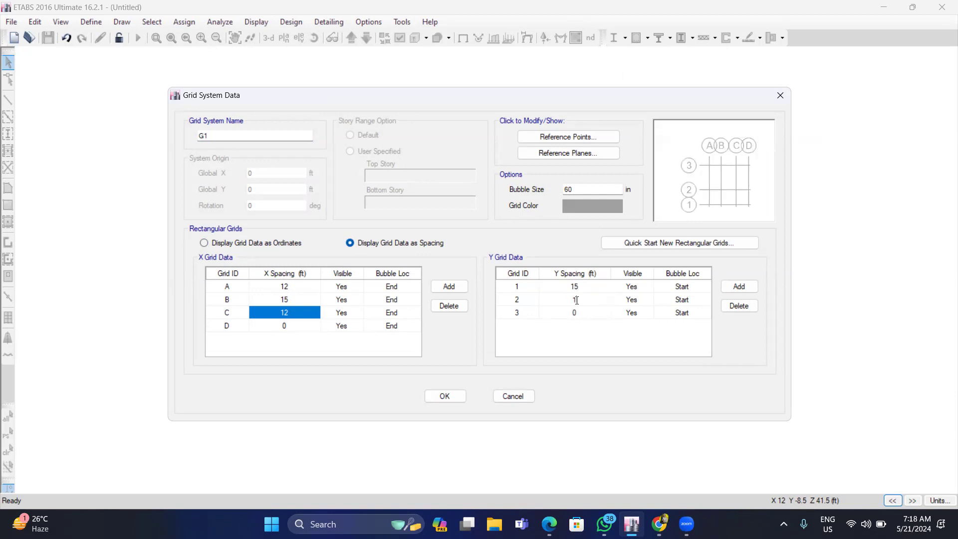
pyautogui.click(575, 189)
pyautogui.press('BackSpace')
pyautogui.press('BackSpace')
pyautogui.write('25')
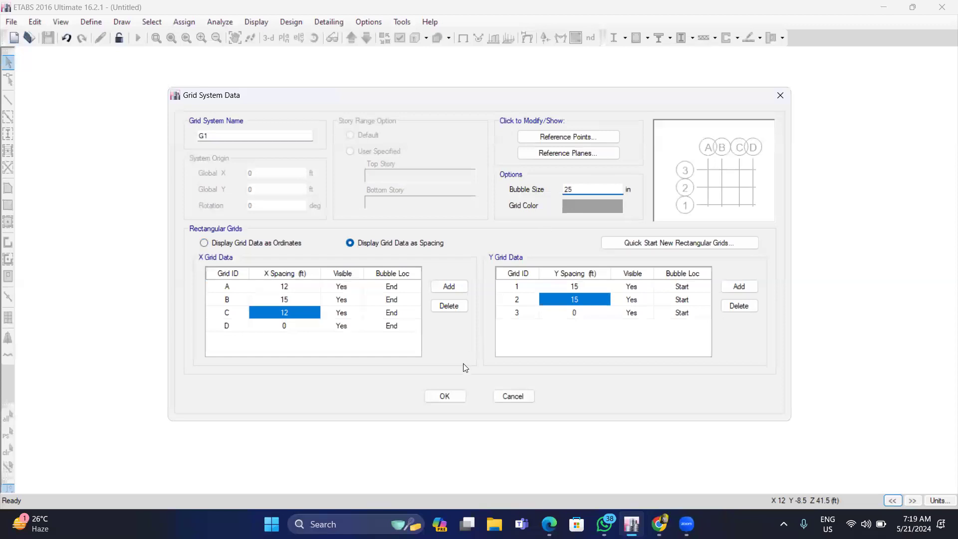
pyautogui.click(443, 396)
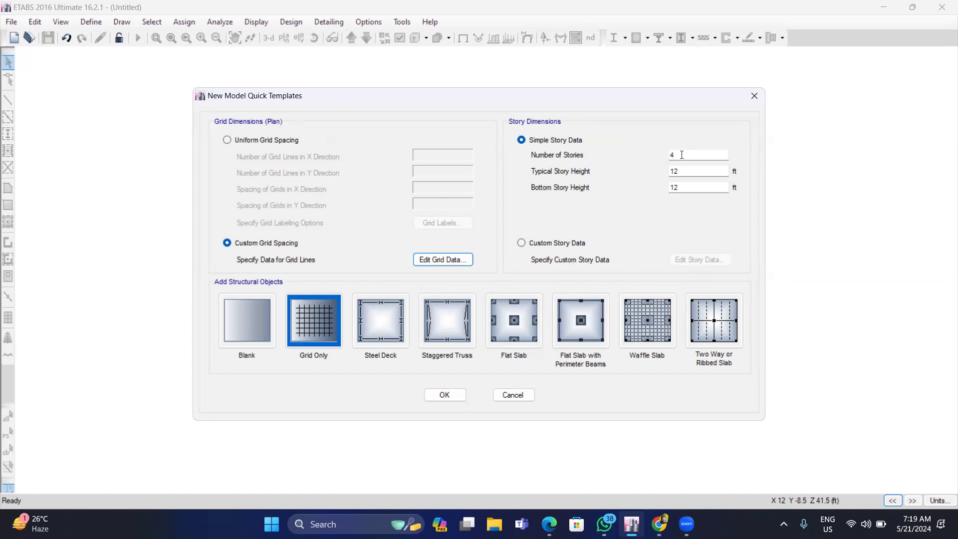
# Step: Create the grid-only model with 4 stories, a typical story height of 10 ft and a bottom story height of 6 ft
pyautogui.click(682, 155)
pyautogui.click(681, 171)
pyautogui.press('BackSpace')
pyautogui.click(678, 187)
pyautogui.press('BackSpace')
pyautogui.write('6')
pyautogui.click(452, 395)
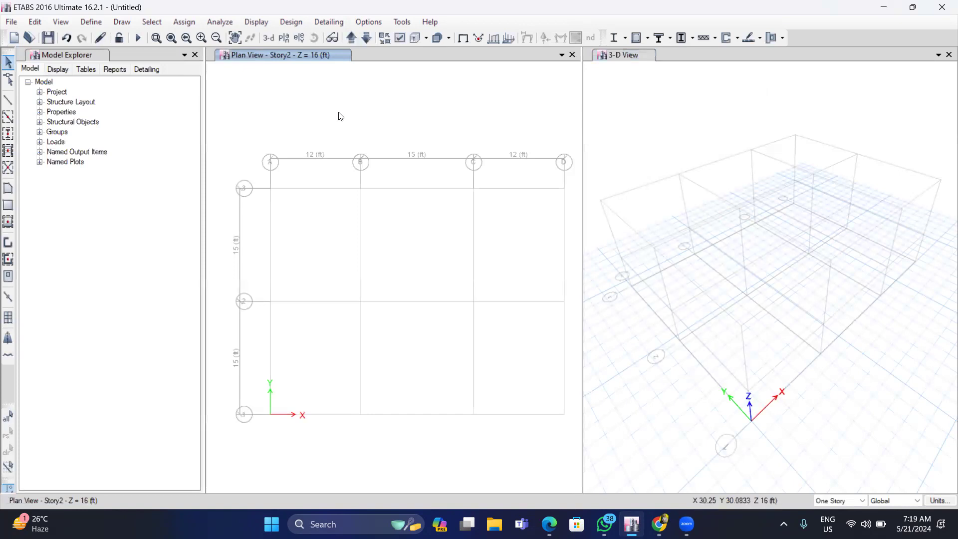
pyautogui.click(613, 52)
pyautogui.click(313, 38)
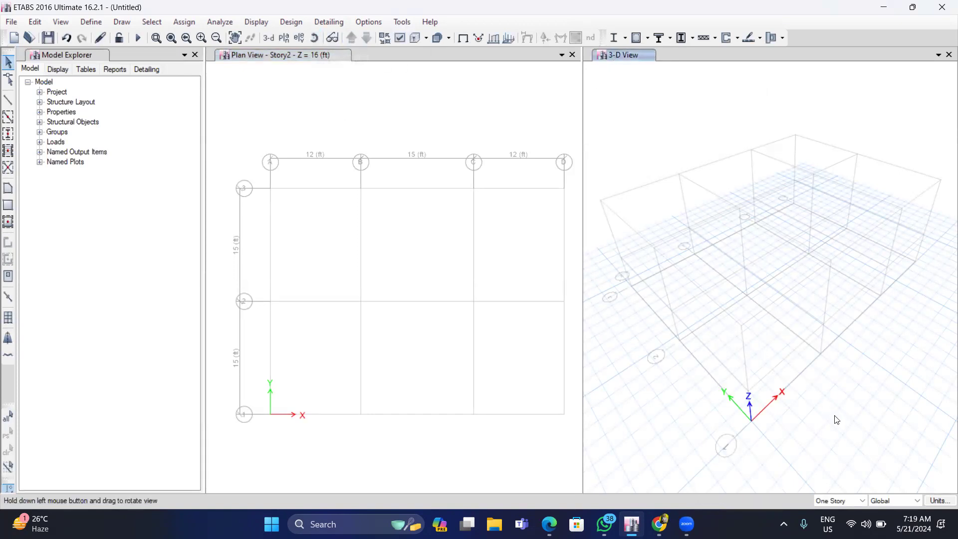
pyautogui.moveTo(828, 411); pyautogui.dragTo(766, 202)
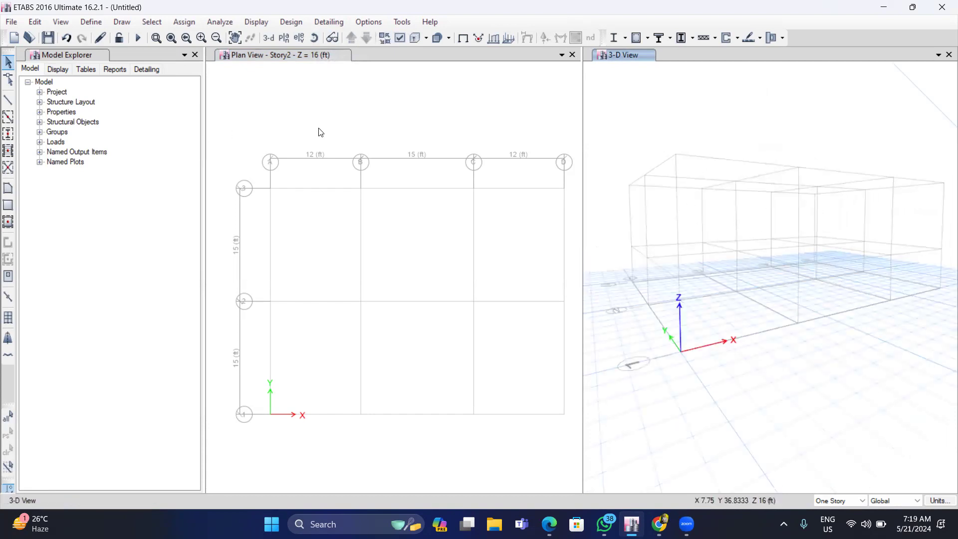
pyautogui.click(86, 23)
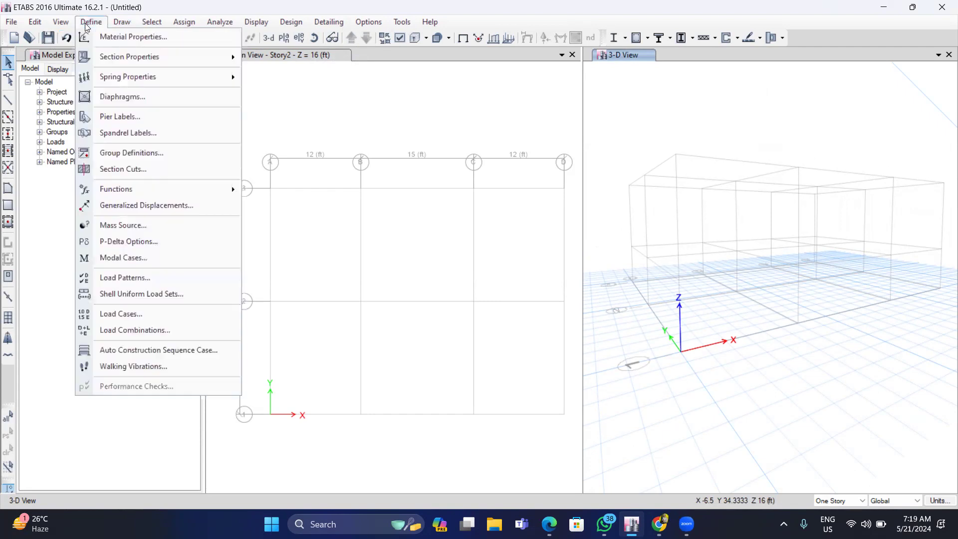
# Step: Save the model in the Downloads folder as 21 May 2024
pyautogui.click(51, 37)
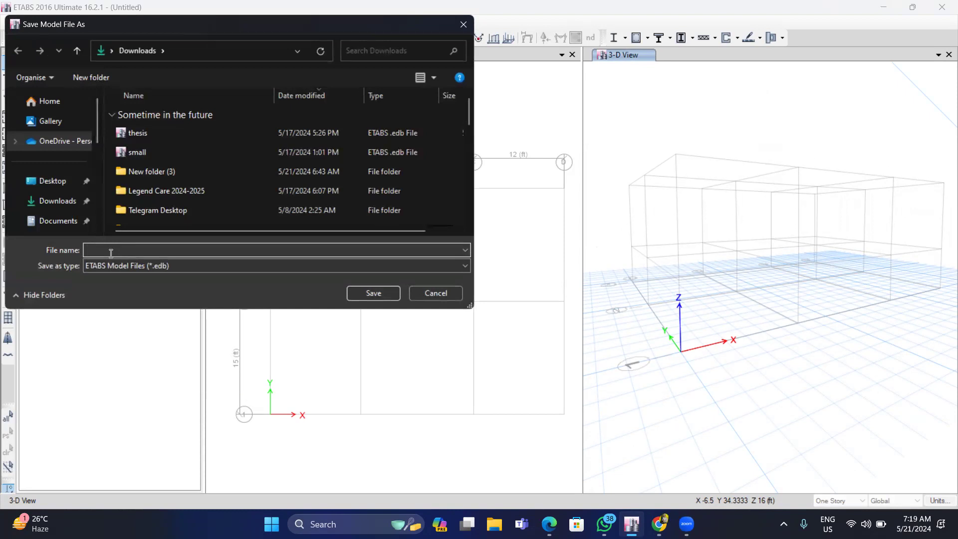
pyautogui.write('21 May 2024')
pyautogui.click(359, 292)
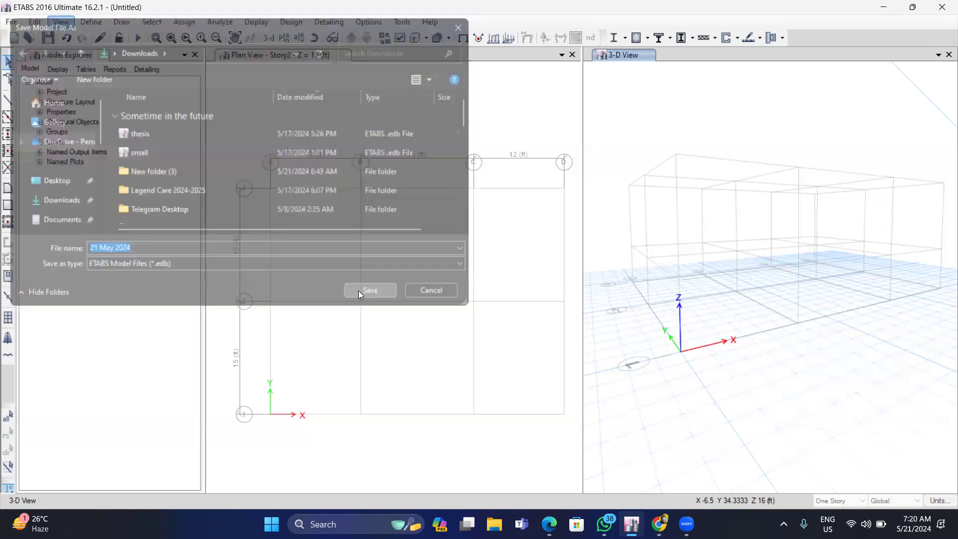
# Step: Add a copy of the 4000Psi material and name it 3 ksi, checking the concrete strength in the Small Building PDF
pyautogui.click(91, 22)
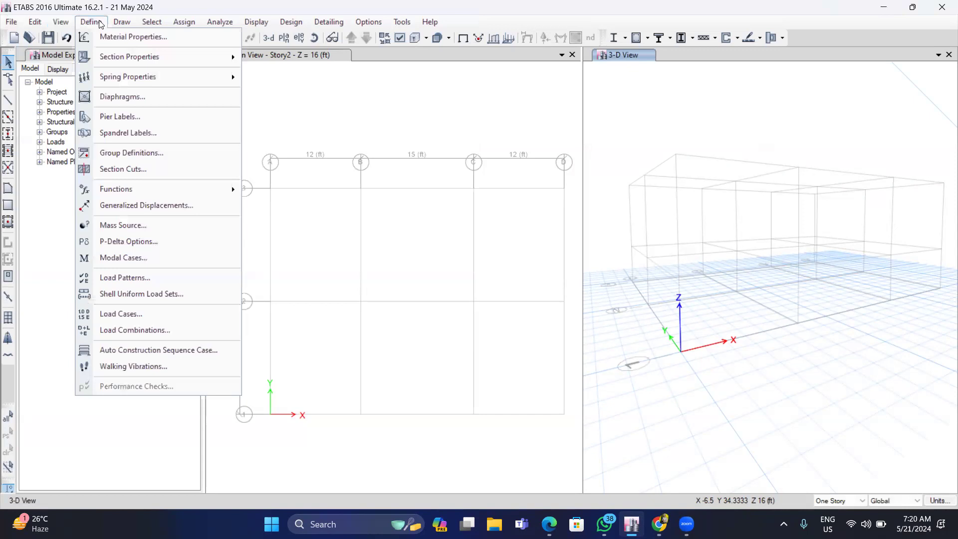
pyautogui.click(101, 23)
pyautogui.click(102, 23)
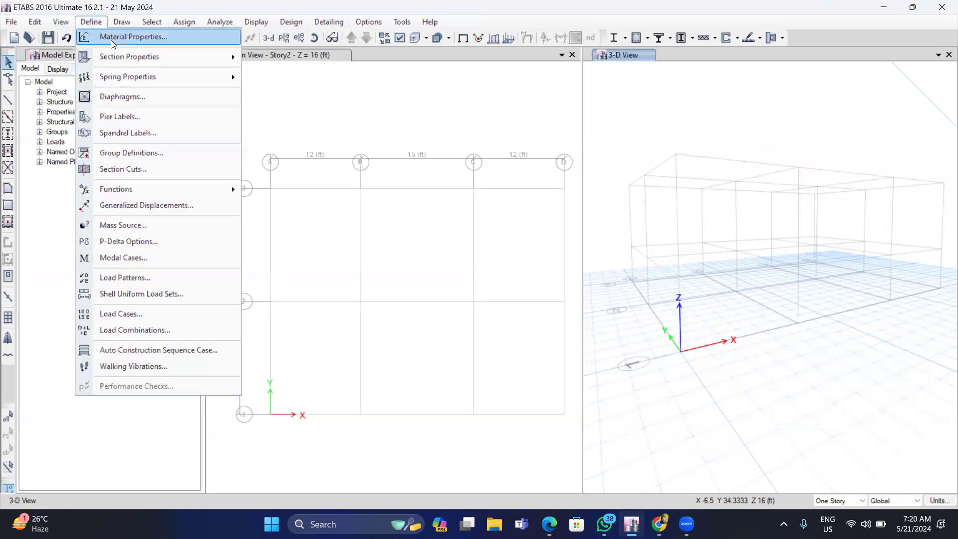
pyautogui.click(111, 39)
pyautogui.click(395, 200)
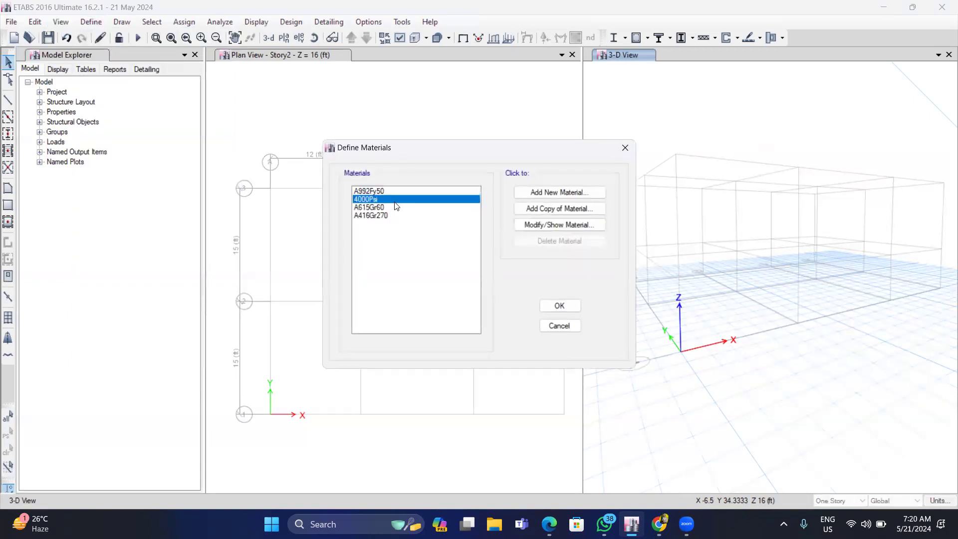
pyautogui.click(556, 209)
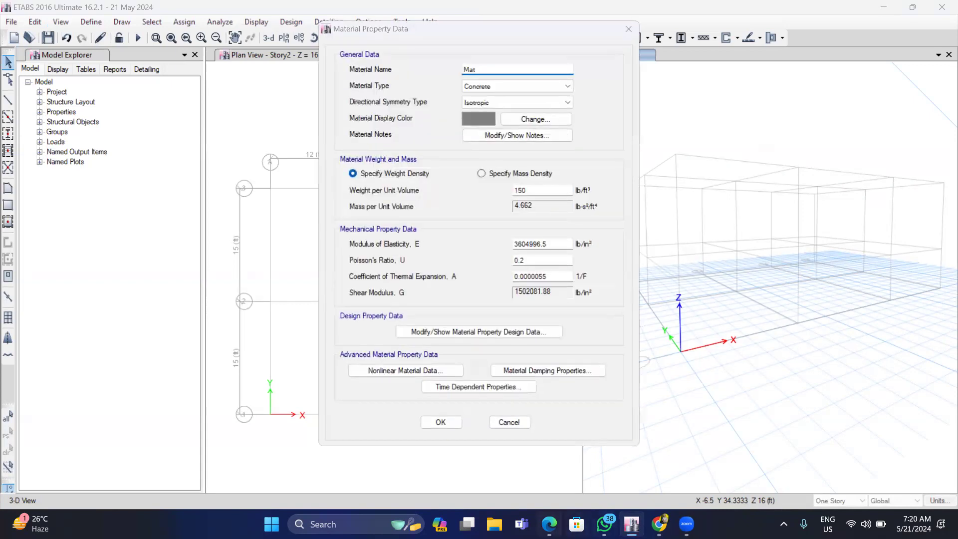
pyautogui.click(549, 524)
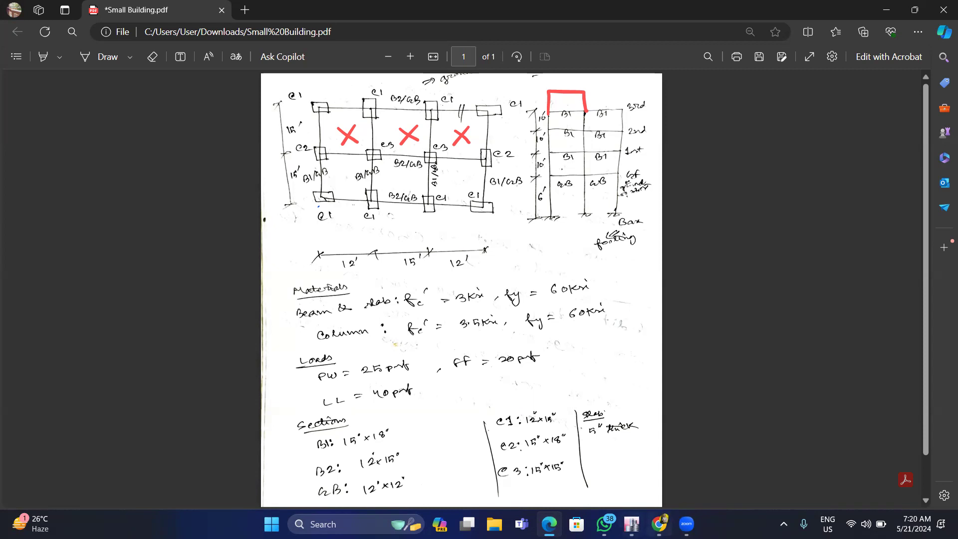
pyautogui.click(631, 524)
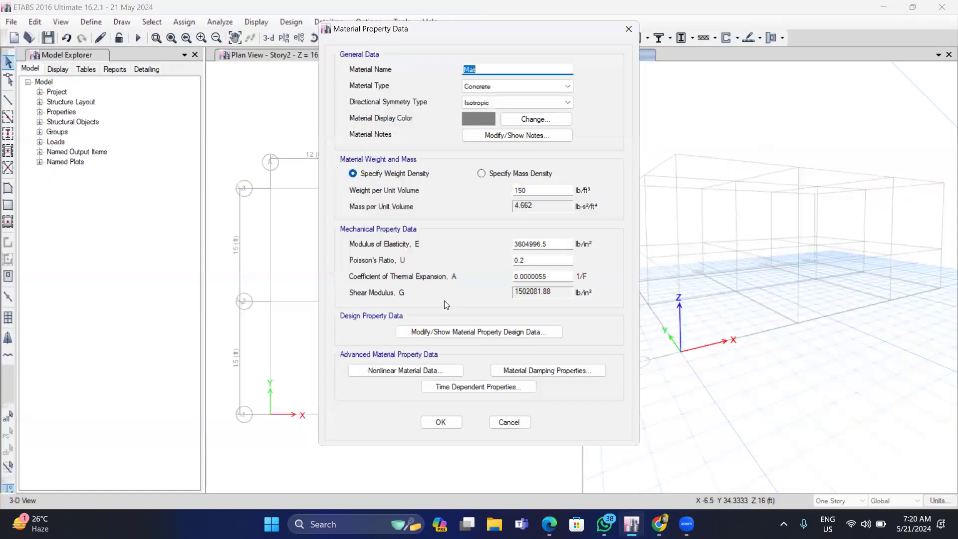
pyautogui.click(496, 69)
pyautogui.press('BackSpace')
pyautogui.press('BackSpace')
pyautogui.write('3 ks')
# Step: Set the modulus of elasticity of the 3 ksi concrete to 3122018.578 lb/in²
pyautogui.click(550, 244)
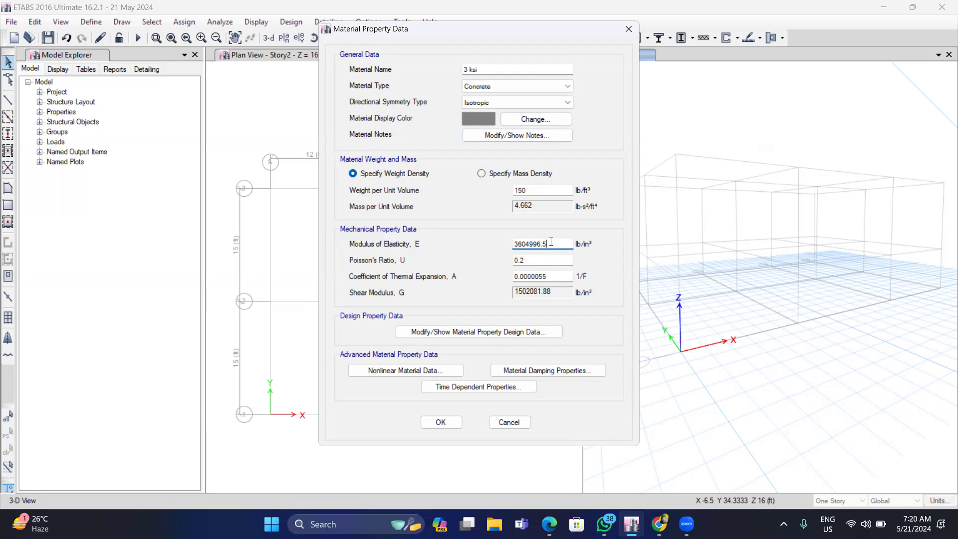
pyautogui.press('BackSpace')
pyautogui.press('BackSpace')
pyautogui.press('BackSpace')
pyautogui.press('BackSpace')
pyautogui.press('BackSpace')
pyautogui.press('BackSpace')
pyautogui.press('BackSpace')
pyautogui.press('BackSpace')
pyautogui.press('BackSpace')
pyautogui.write('3122018.578')
# Step: Set the specified compressive strength f'c of the 3 ksi concrete to 3000 lb/in² and accept the material
pyautogui.click(449, 332)
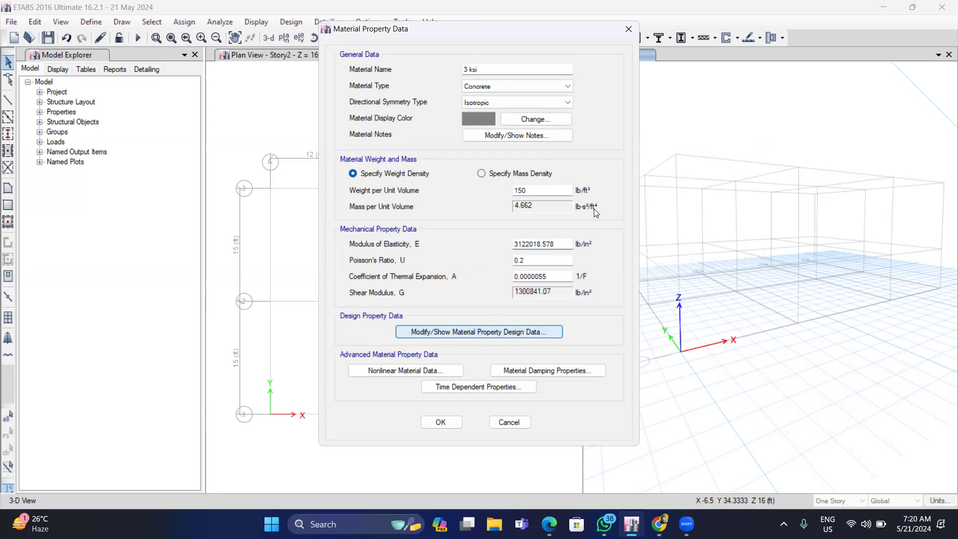
pyautogui.click(542, 226)
pyautogui.press('BackSpace')
pyautogui.press('BackSpace')
pyautogui.press('BackSpace')
pyautogui.press('BackSpace')
pyautogui.write('3')
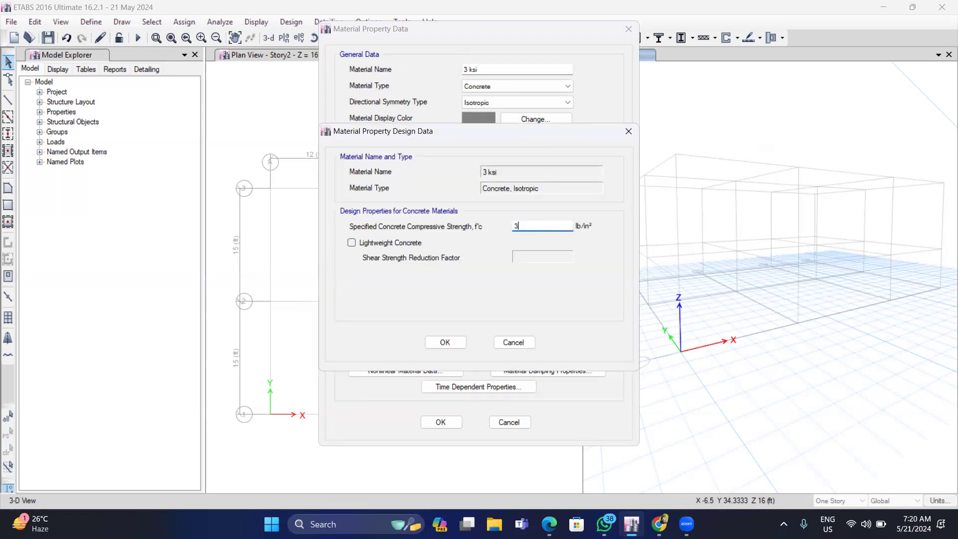
pyautogui.write('000')
pyautogui.click(444, 342)
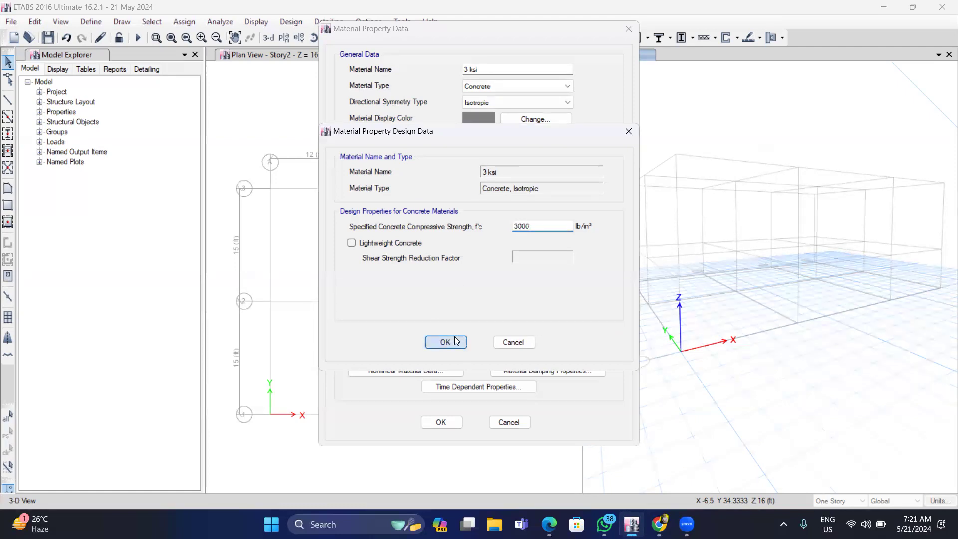
pyautogui.click(441, 422)
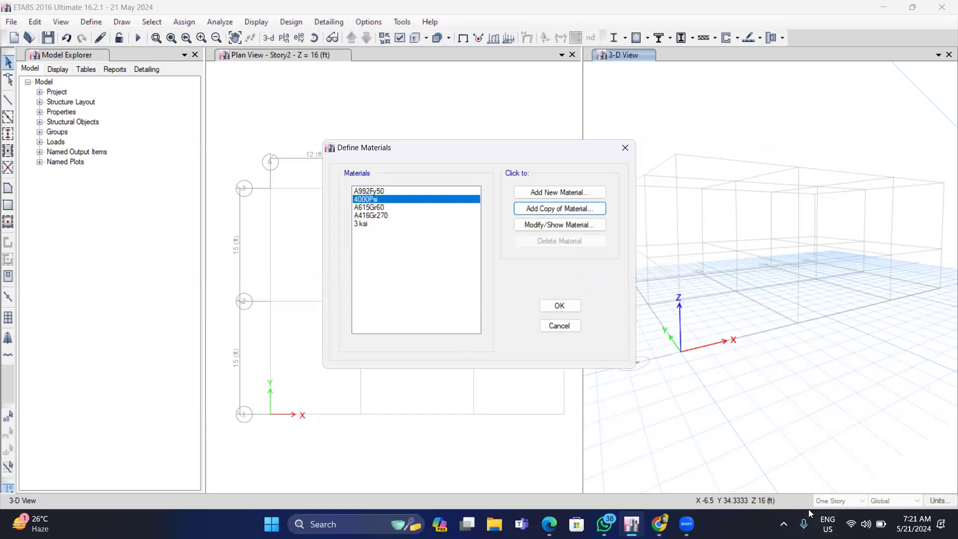
# Step: Add a copy of the 3 ksi concrete material and name it 3.5 ksi
pyautogui.click(840, 165)
pyautogui.click(369, 222)
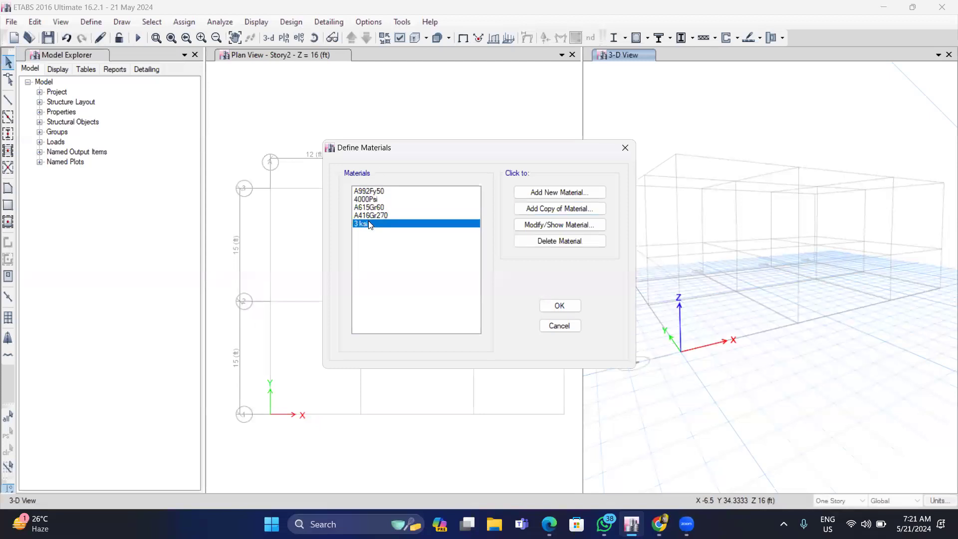
pyautogui.click(558, 209)
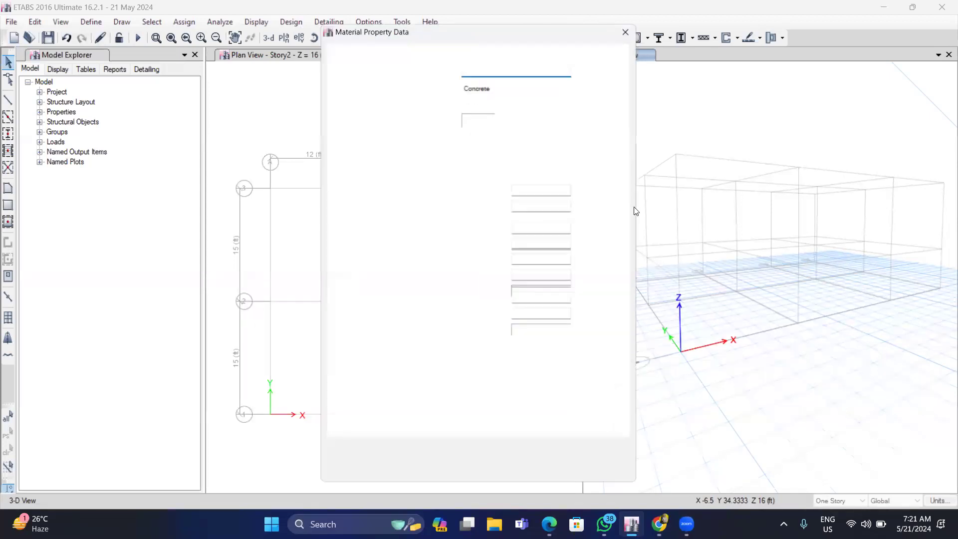
pyautogui.press('BackSpace')
pyautogui.press('BackSpace')
pyautogui.press('BackSpace')
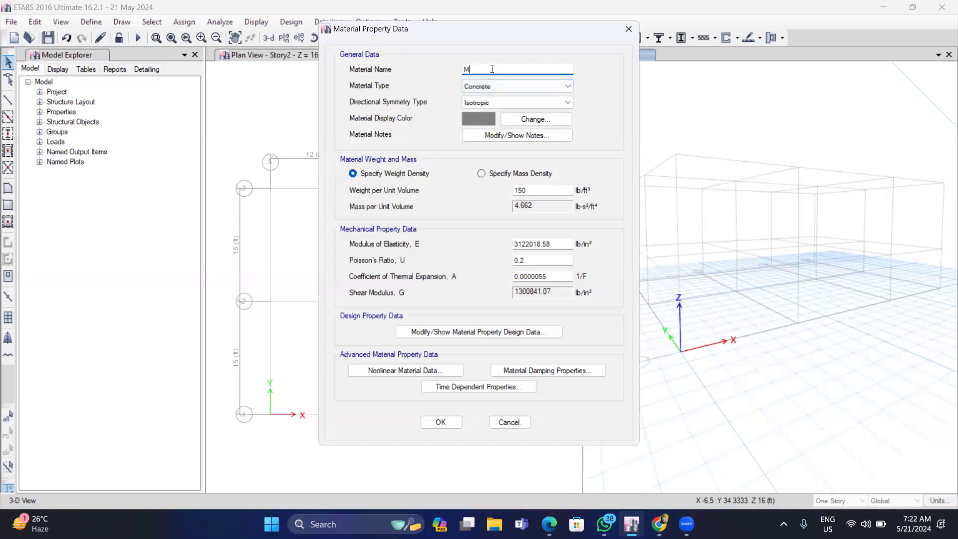
pyautogui.write('3.5 ks')
# Step: Set the modulus of elasticity of the 3.5 ksi concrete to 3372165.476 lb/in²
pyautogui.click(554, 240)
pyautogui.press('BackSpace')
pyautogui.press('BackSpace')
pyautogui.press('BackSpace')
pyautogui.press('BackSpace')
pyautogui.press('BackSpace')
pyautogui.press('BackSpace')
pyautogui.press('BackSpace')
pyautogui.press('BackSpace')
pyautogui.press('BackSpace')
pyautogui.press('BackSpace')
pyautogui.write('33721')
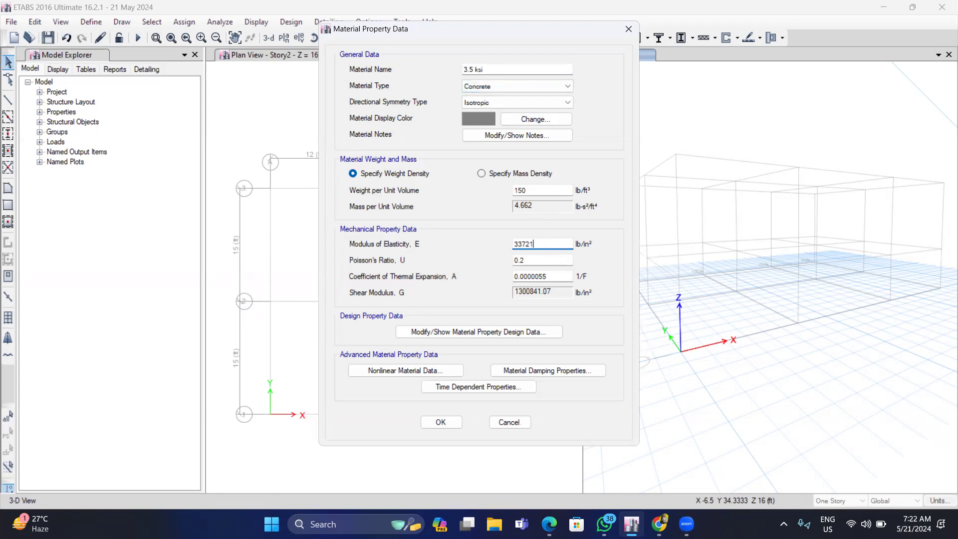
pyautogui.write('65.475')
pyautogui.press('BackSpace')
pyautogui.write('6')
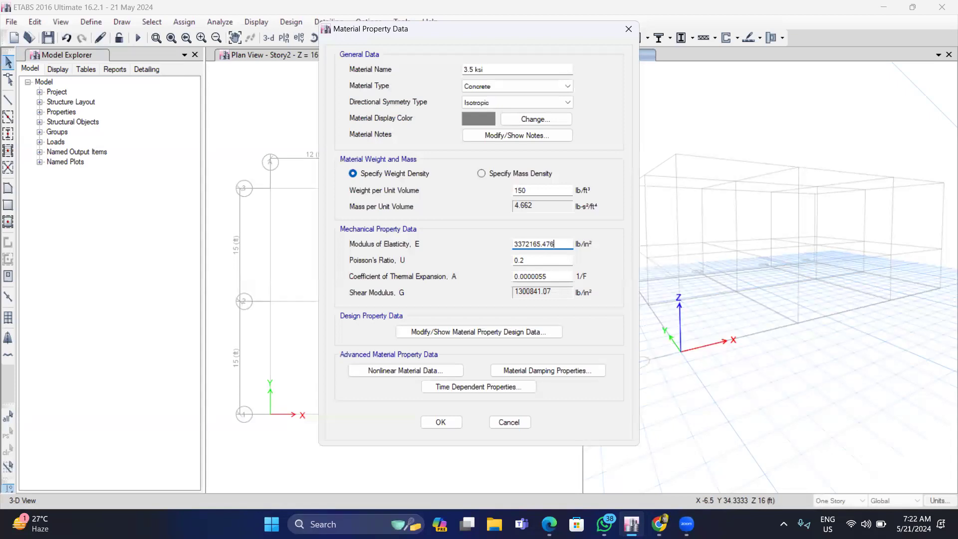
# Step: Set the specified compressive strength f'c of the 3.5 ksi concrete to 3500 lb/in² and accept the material
pyautogui.click(484, 332)
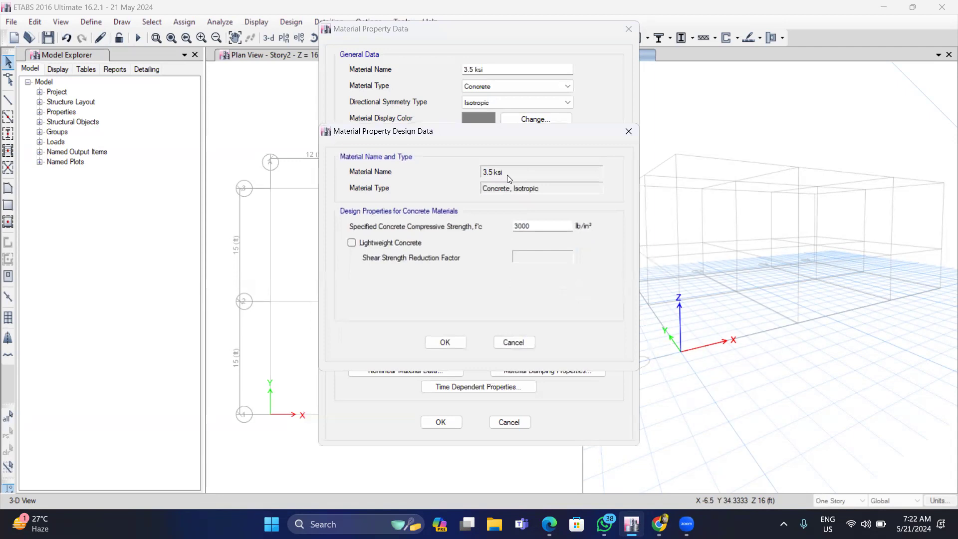
pyautogui.click(534, 224)
pyautogui.press('BackSpace')
pyautogui.press('BackSpace')
pyautogui.press('BackSpace')
pyautogui.write('500')
pyautogui.click(451, 343)
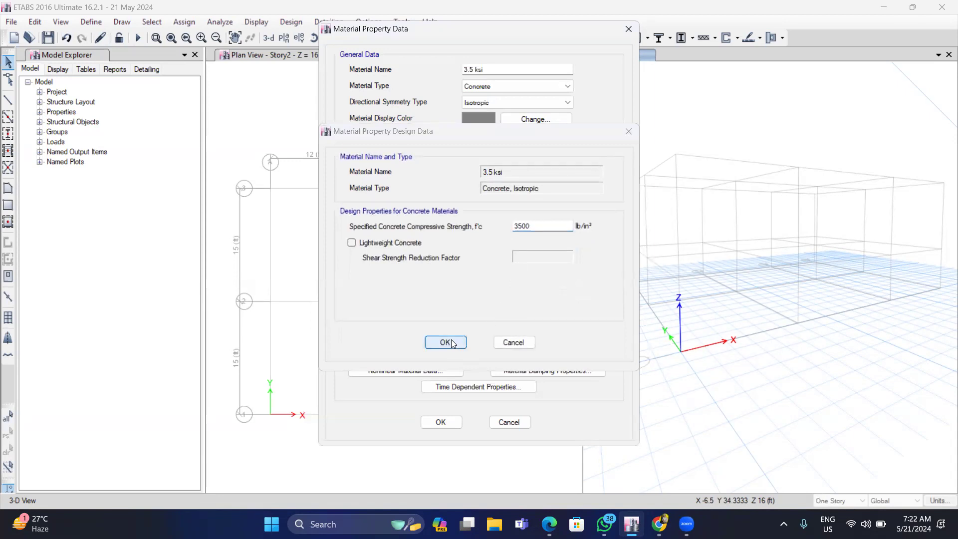
pyautogui.click(441, 422)
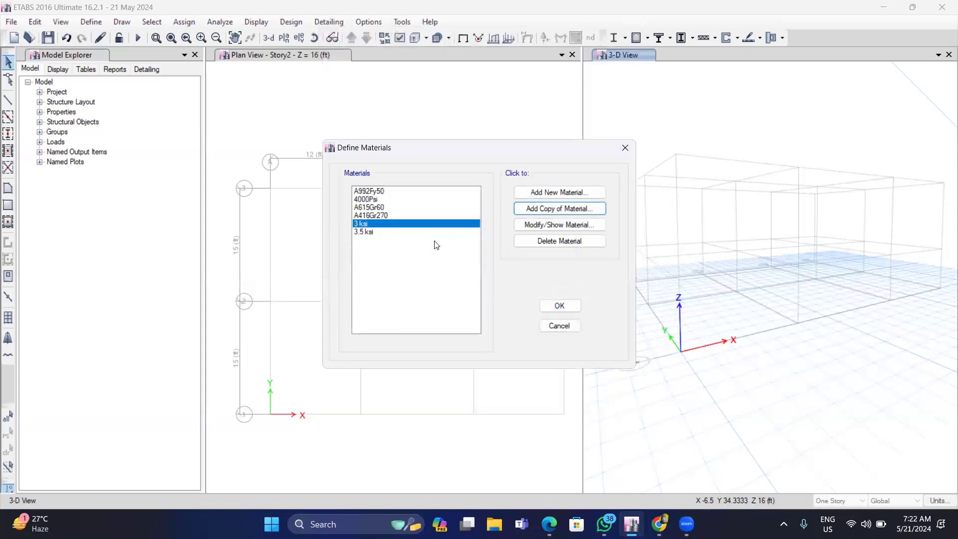
# Step: Add a copy of the 3 ksi material, name it 60 ksi and change its material type to Rebar
pyautogui.click(546, 209)
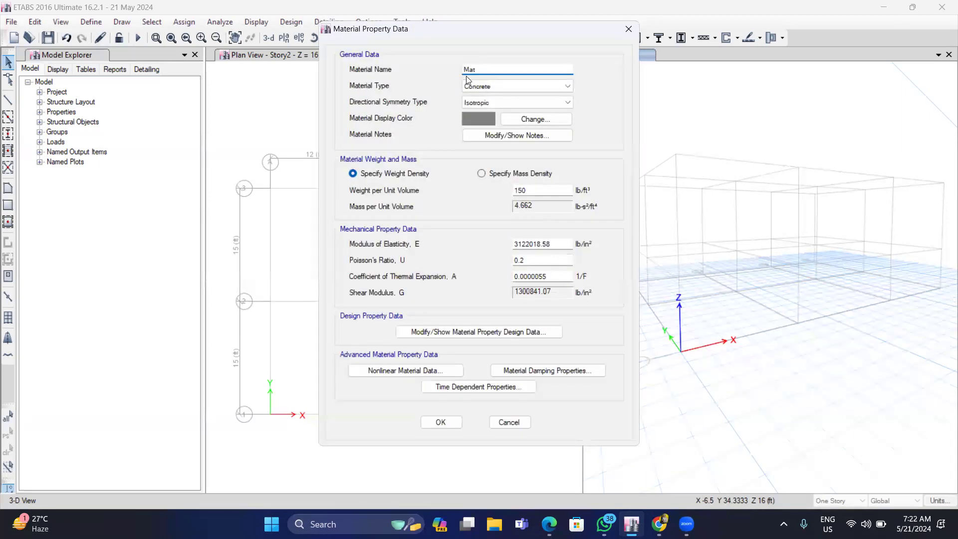
pyautogui.click(481, 66)
pyautogui.press('BackSpace')
pyautogui.press('BackSpace')
pyautogui.press('BackSpace')
pyautogui.write('60 ksi')
pyautogui.click(513, 88)
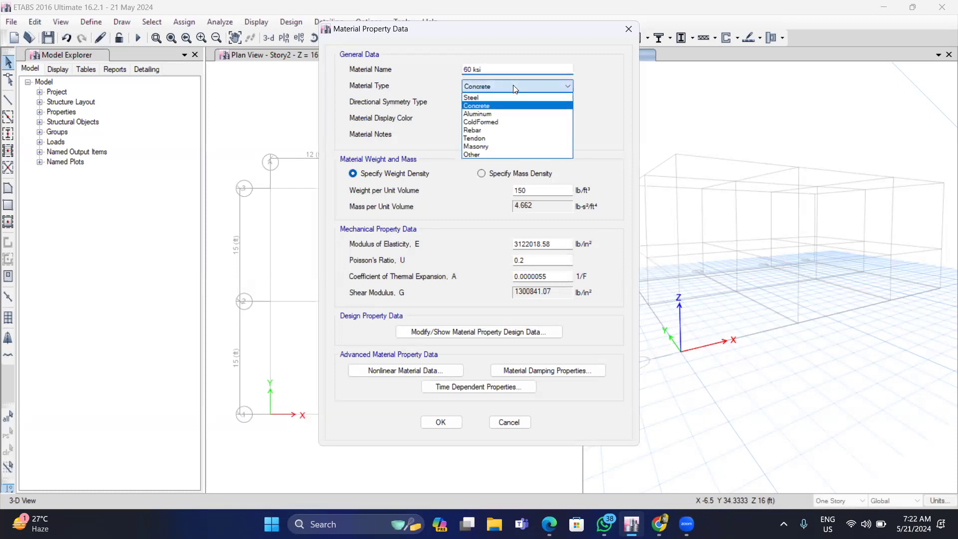
pyautogui.click(473, 130)
# Step: Set the expected yield strength Fye of the 60 ksi rebar to 58000 lb/in²
pyautogui.click(450, 299)
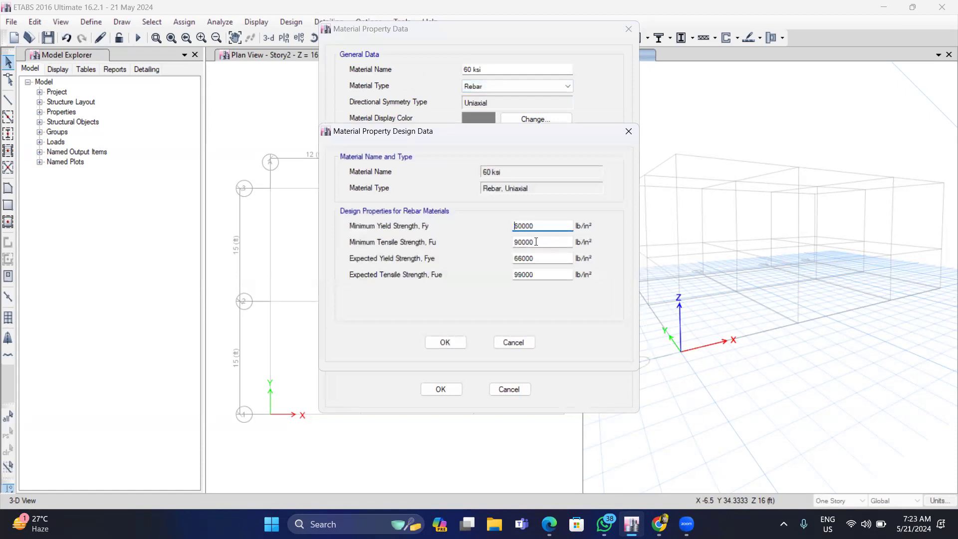
pyautogui.click(541, 257)
pyautogui.press('BackSpace')
pyautogui.press('BackSpace')
pyautogui.press('BackSpace')
pyautogui.press('BackSpace')
pyautogui.press('BackSpace')
pyautogui.write('58000')
# Step: Set the expected tensile strength Fue of the 60 ksi rebar to 88000 lb/in² and accept the material definitions
pyautogui.click(540, 275)
pyautogui.press('BackSpace')
pyautogui.press('BackSpace')
pyautogui.press('BackSpace')
pyautogui.press('BackSpace')
pyautogui.press('BackSpace')
pyautogui.write('88000')
pyautogui.click(452, 342)
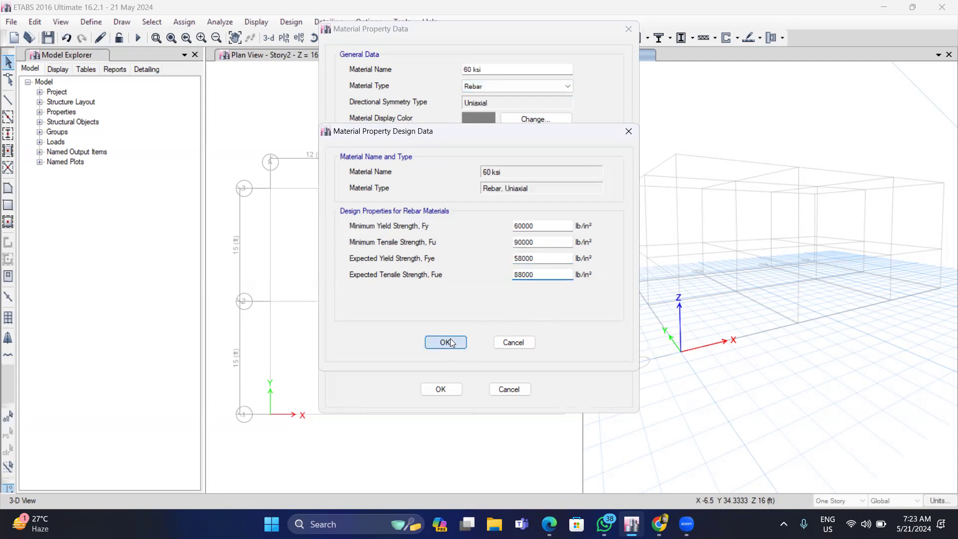
pyautogui.click(440, 389)
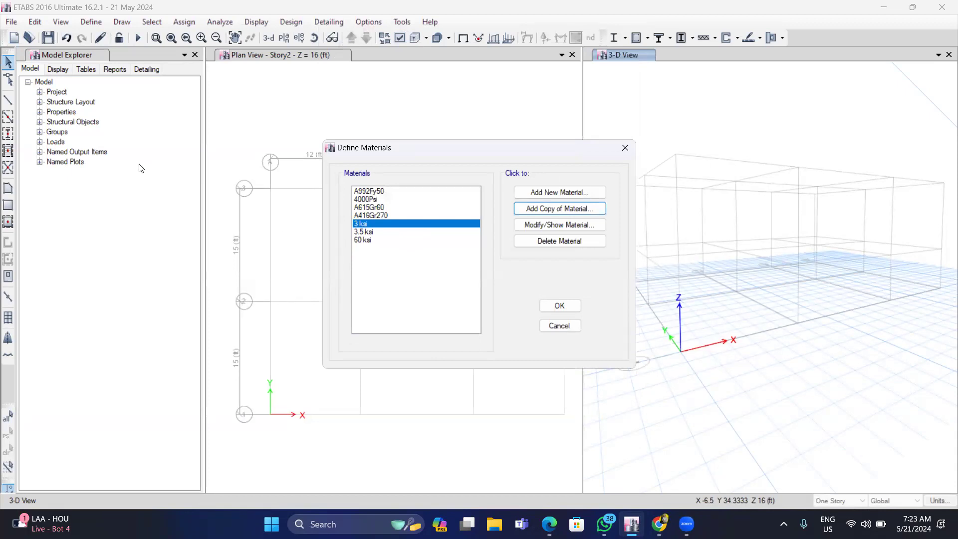
pyautogui.click(323, 103)
pyautogui.click(559, 305)
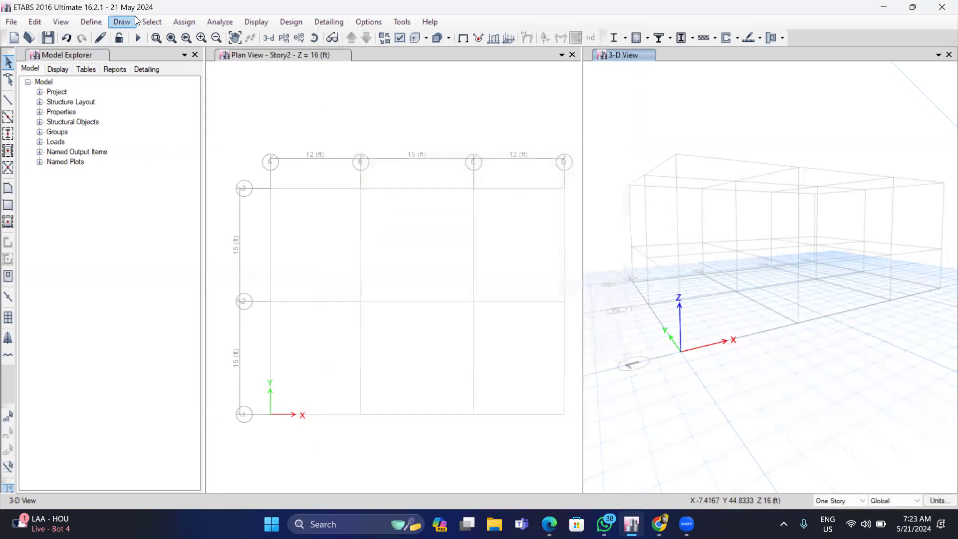
# Step: Add a new slab section property and name it Slab 5 inch
pyautogui.click(90, 21)
pyautogui.moveTo(149, 58)
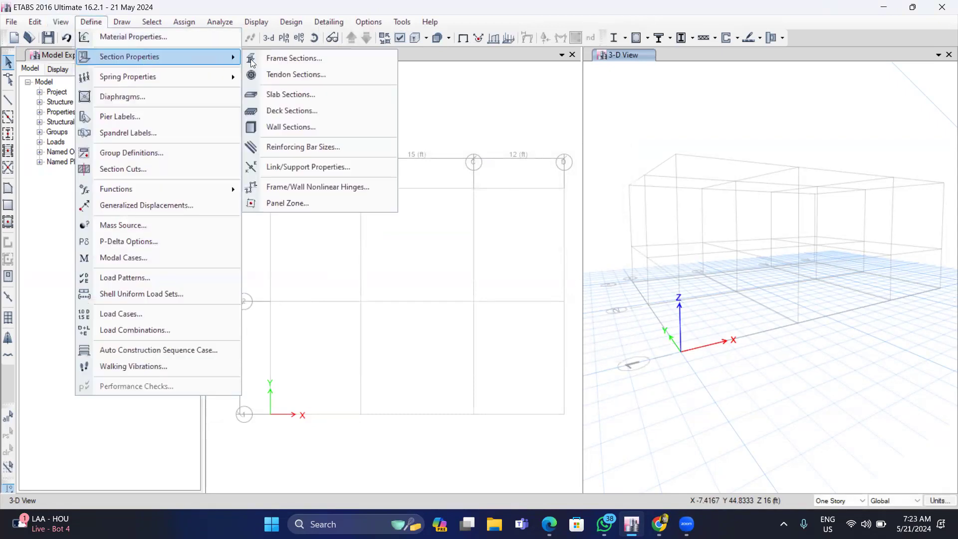
pyautogui.click(281, 94)
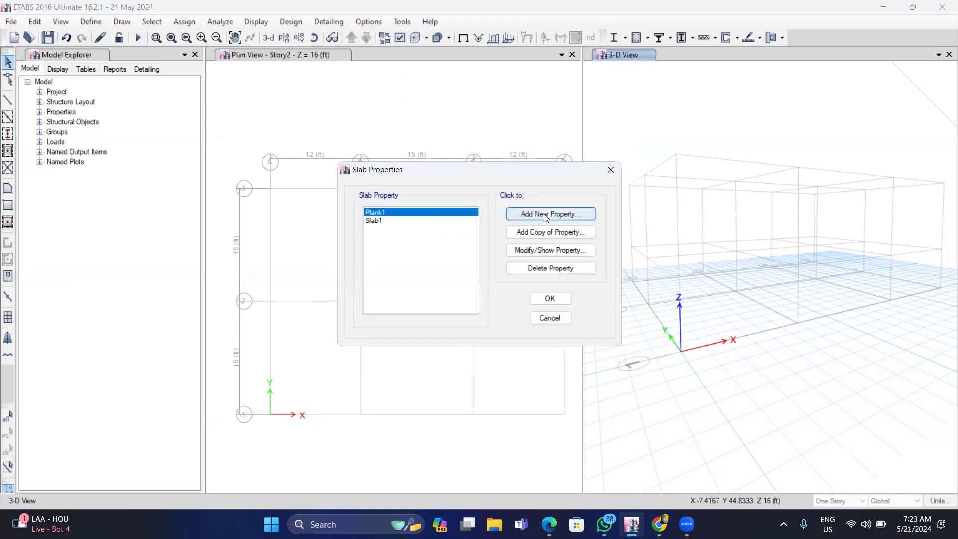
pyautogui.click(435, 220)
pyautogui.click(523, 214)
pyautogui.click(501, 120)
pyautogui.press('BackSpace')
pyautogui.write('5')
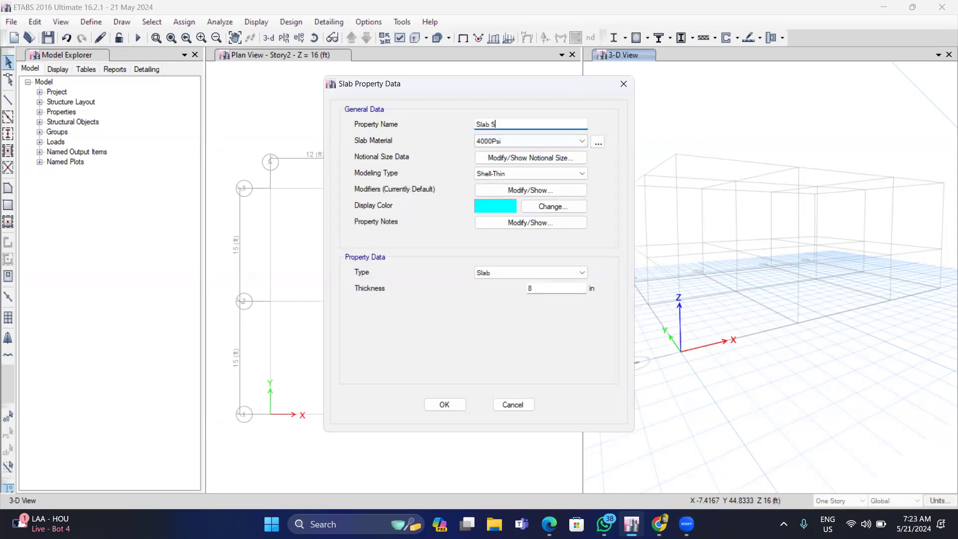
pyautogui.write(' inch')
# Step: Assign the 3 ksi material and a 5 in thickness to Slab 5 inch, and accept the slab properties
pyautogui.click(506, 142)
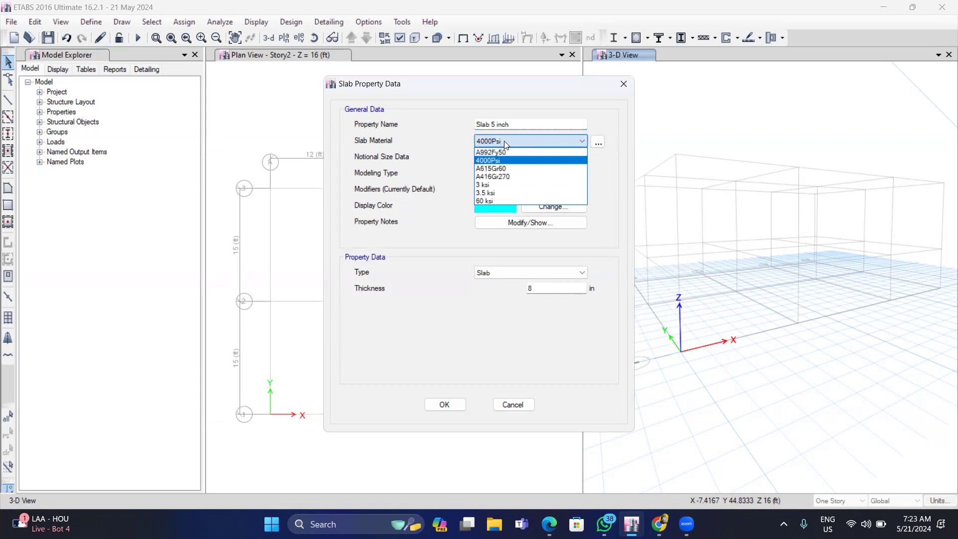
pyautogui.click(489, 185)
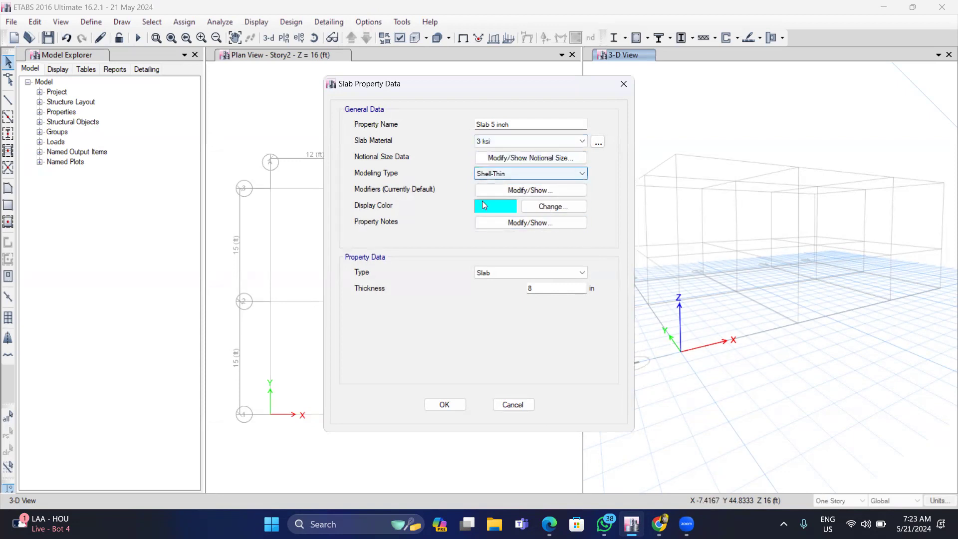
pyautogui.click(547, 289)
pyautogui.press('BackSpace')
pyautogui.write('5')
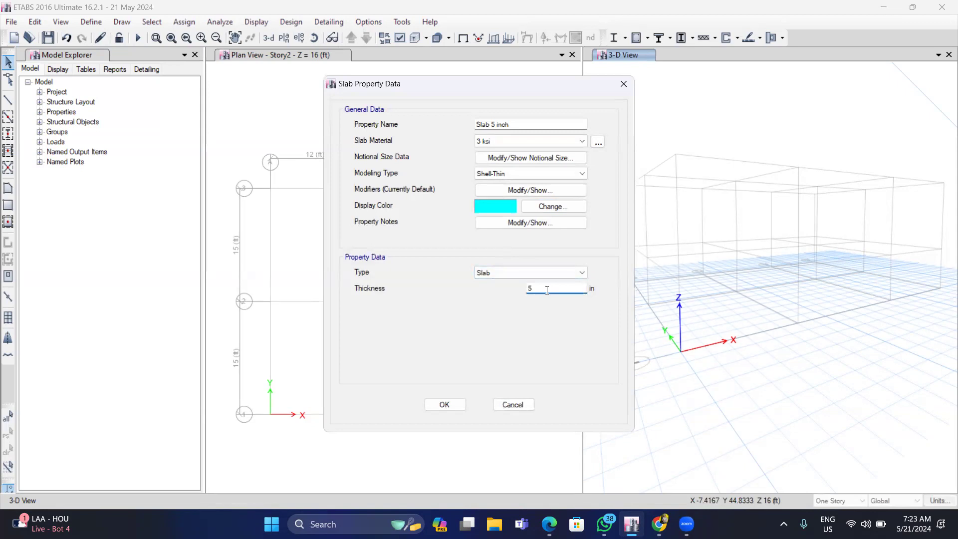
pyautogui.click(445, 405)
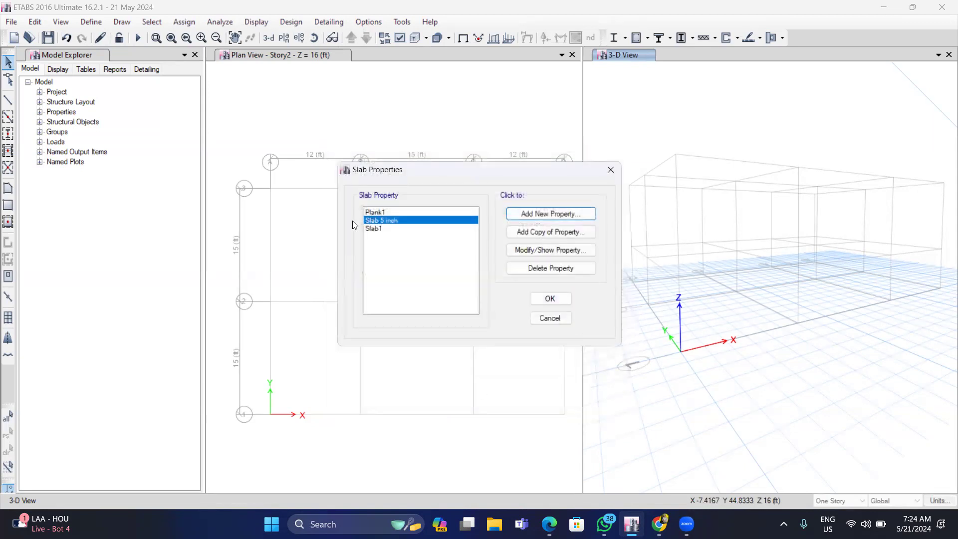
pyautogui.click(546, 301)
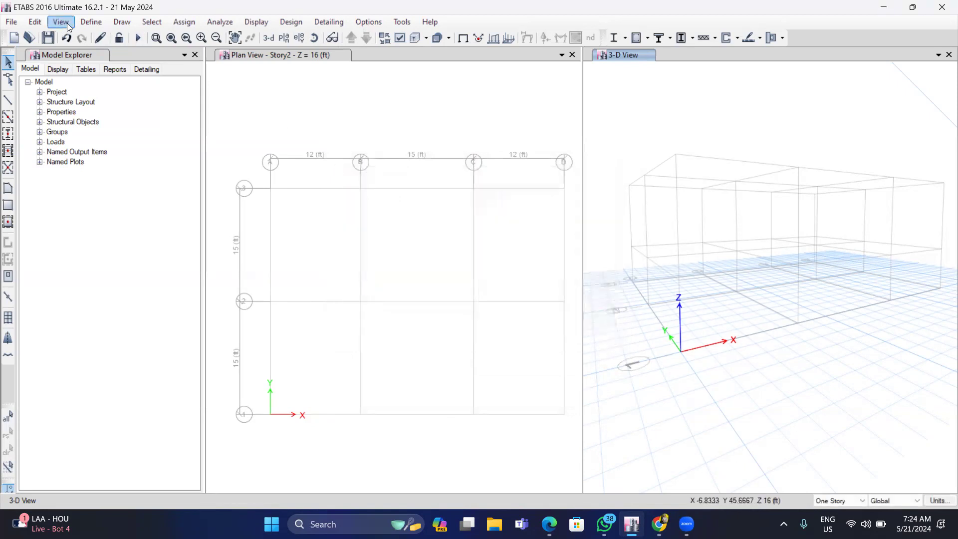
# Step: Delete the default frame sections A-CompBm, A-LatBm, A-LatCol, ConcBm, ConcCol, SteelBm and SteelCol
pyautogui.click(94, 23)
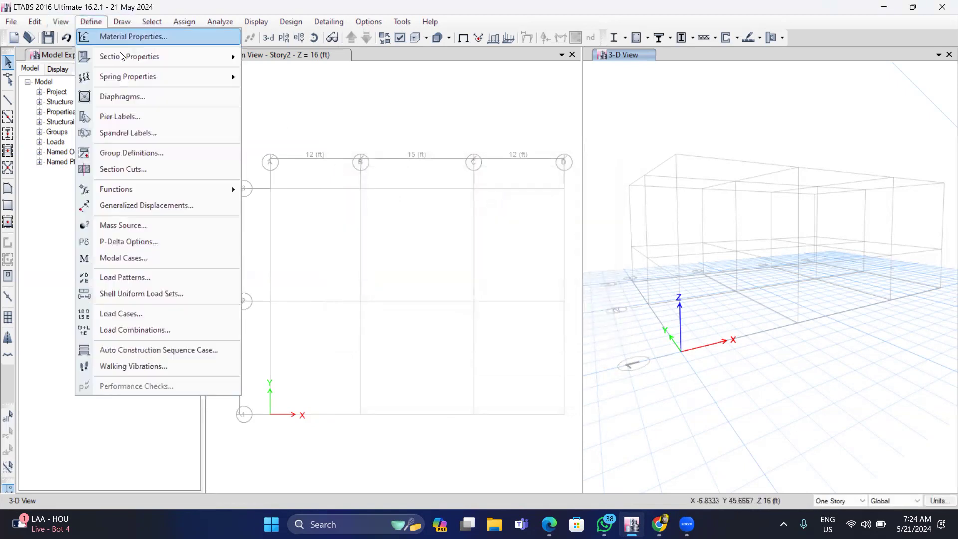
pyautogui.moveTo(135, 53)
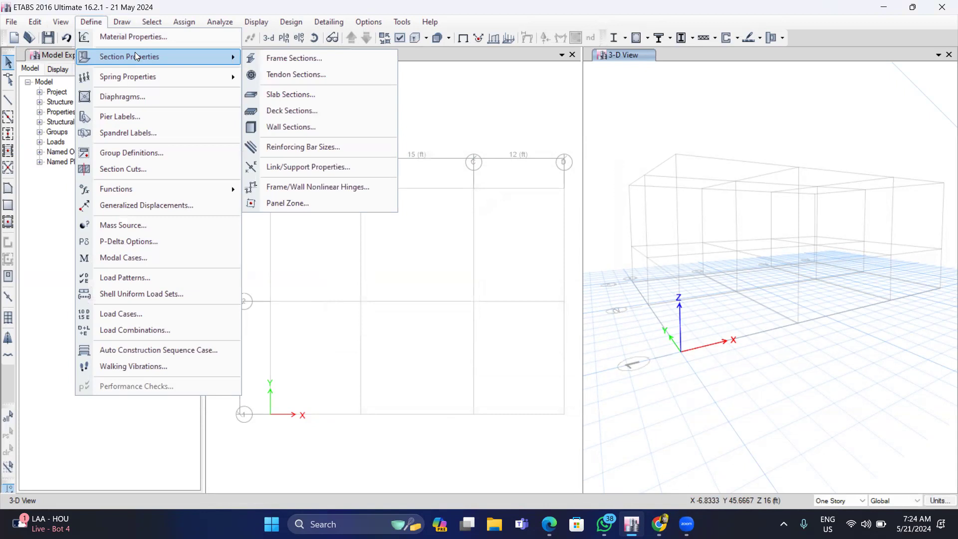
pyautogui.click(280, 59)
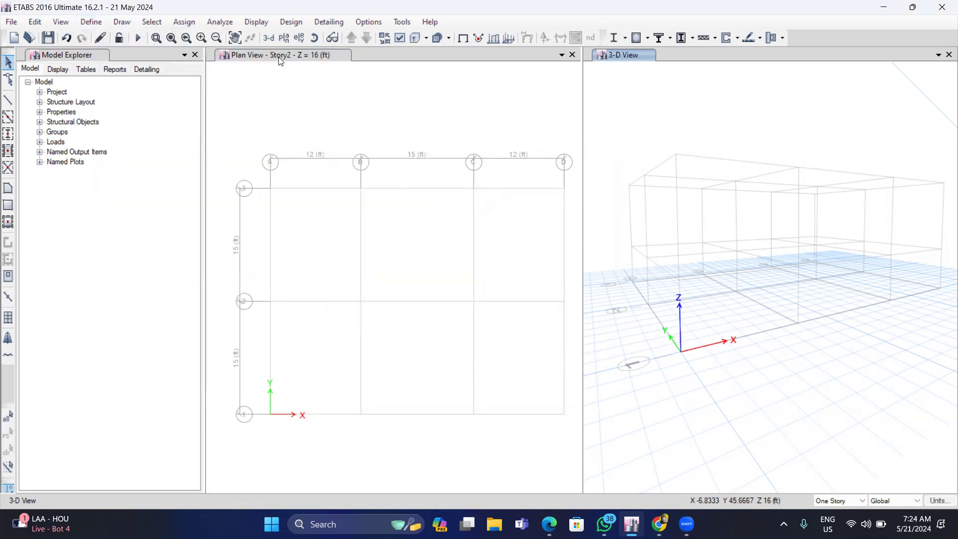
pyautogui.click(564, 243)
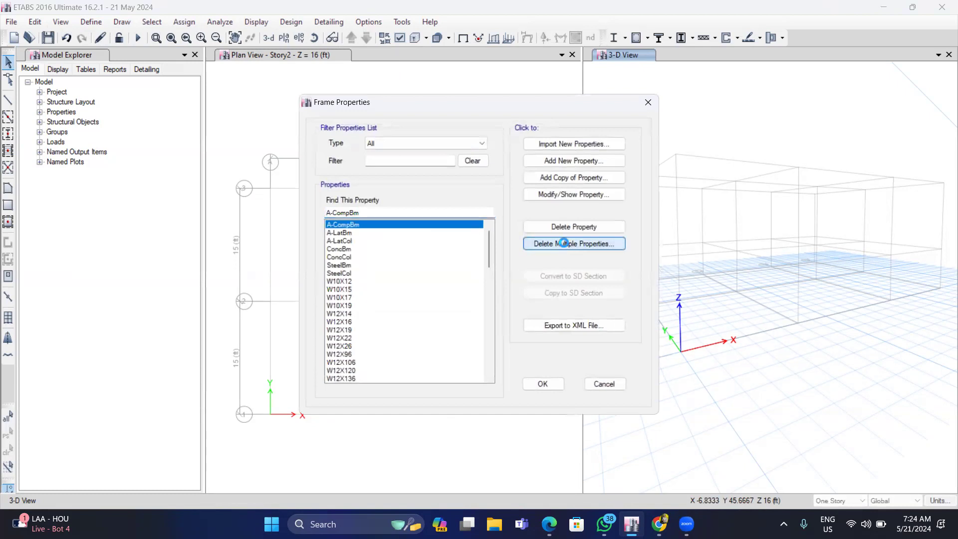
pyautogui.moveTo(456, 203); pyautogui.dragTo(453, 255)
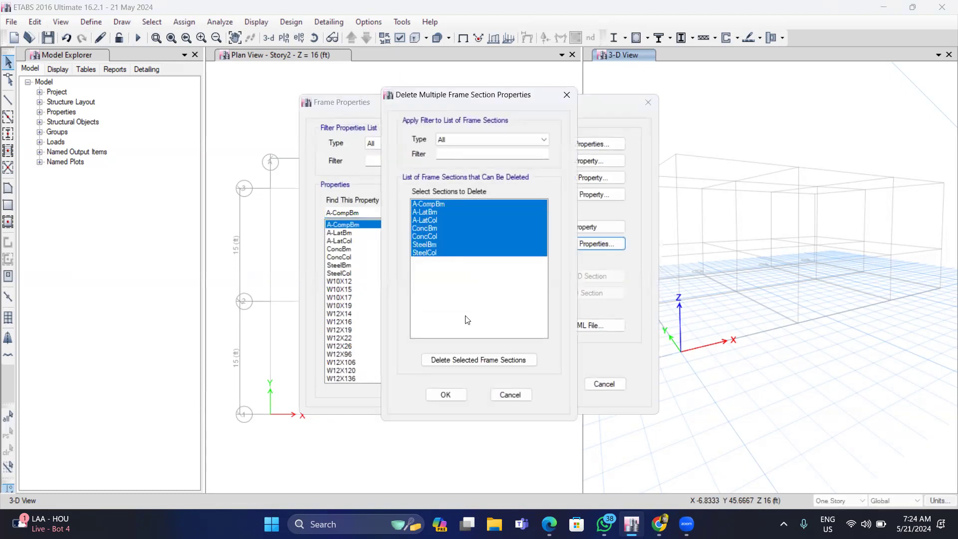
pyautogui.click(462, 358)
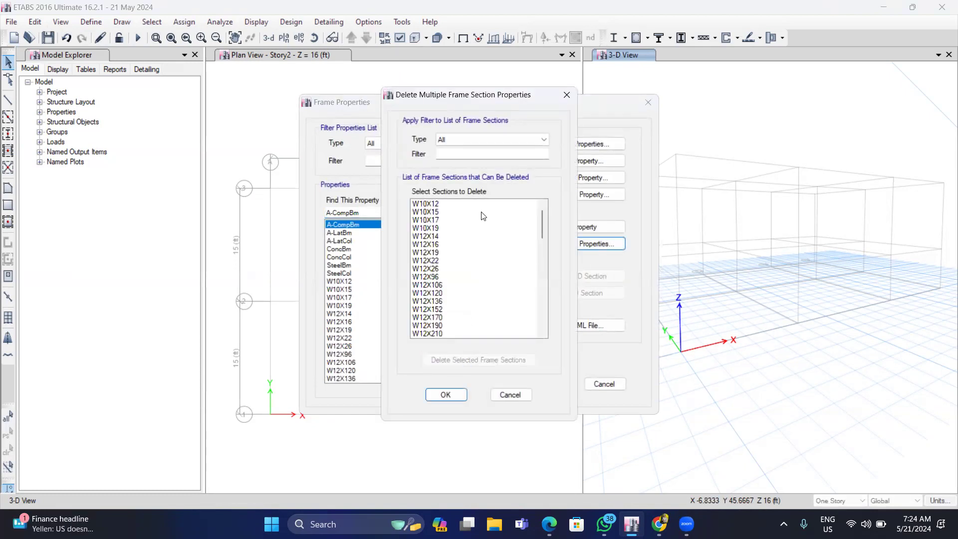
# Step: Delete the remaining default W-shape frame sections, keeping only W10X12, and accept the deletion
pyautogui.moveTo(469, 204); pyautogui.dragTo(486, 363)
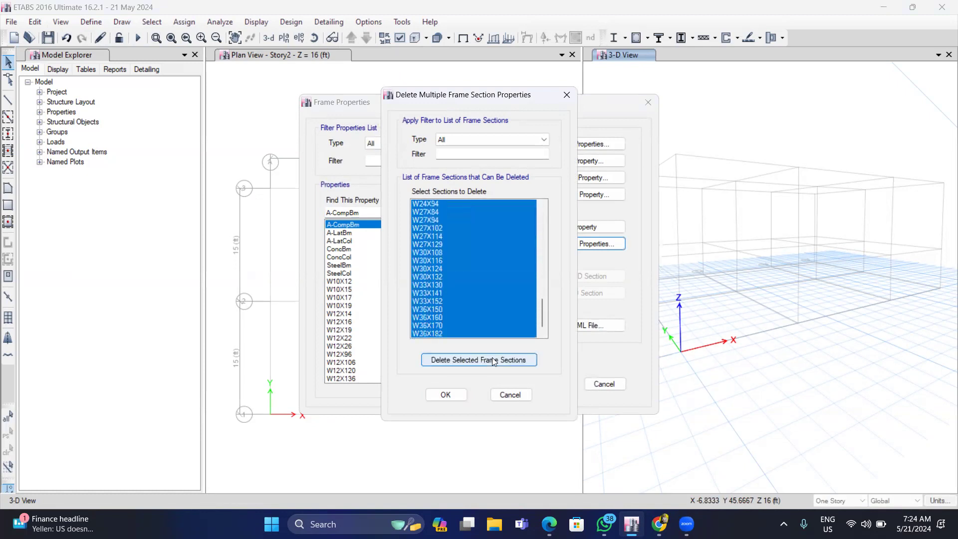
pyautogui.click(469, 357)
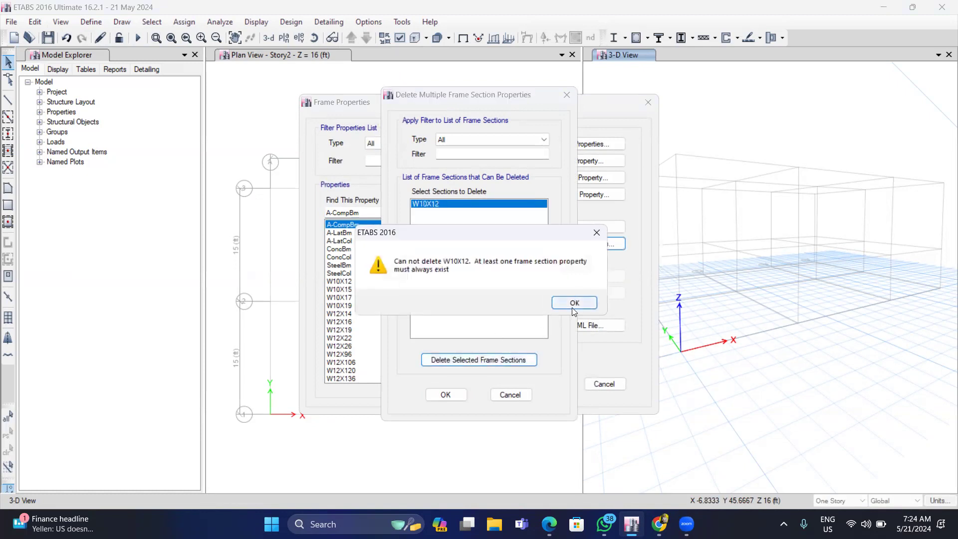
pyautogui.click(573, 303)
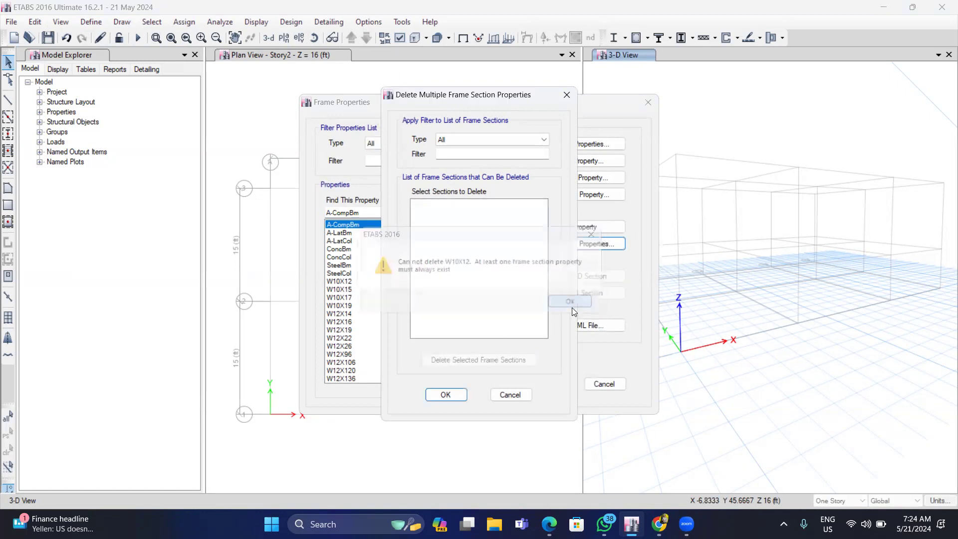
pyautogui.click(445, 394)
# Step: Add a new concrete rectangular frame section and name it B1 15 X 18
pyautogui.click(557, 161)
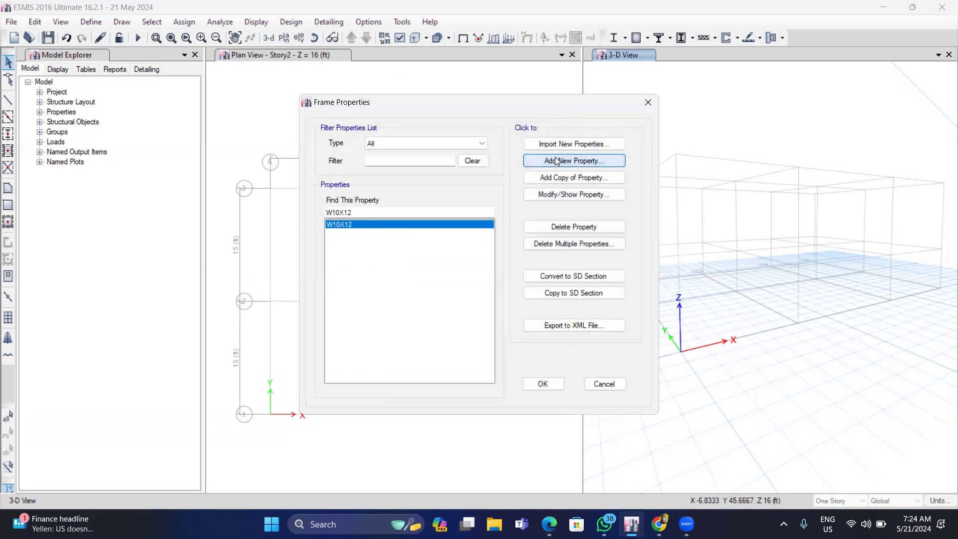
pyautogui.click(282, 223)
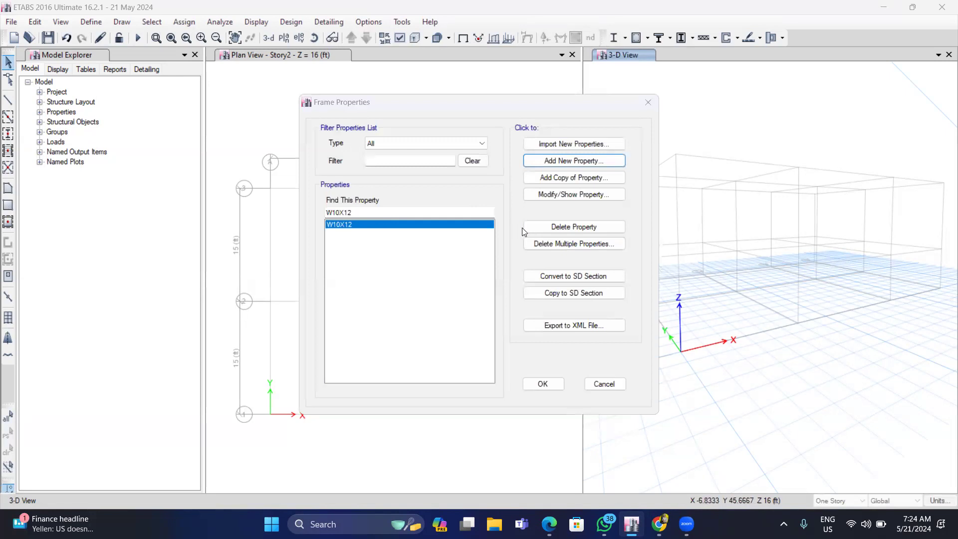
pyautogui.click(434, 109)
pyautogui.press('BackSpace')
pyautogui.press('BackSpace')
pyautogui.press('BackSpace')
pyautogui.press('BackSpace')
pyautogui.press('BackSpace')
pyautogui.write('B')
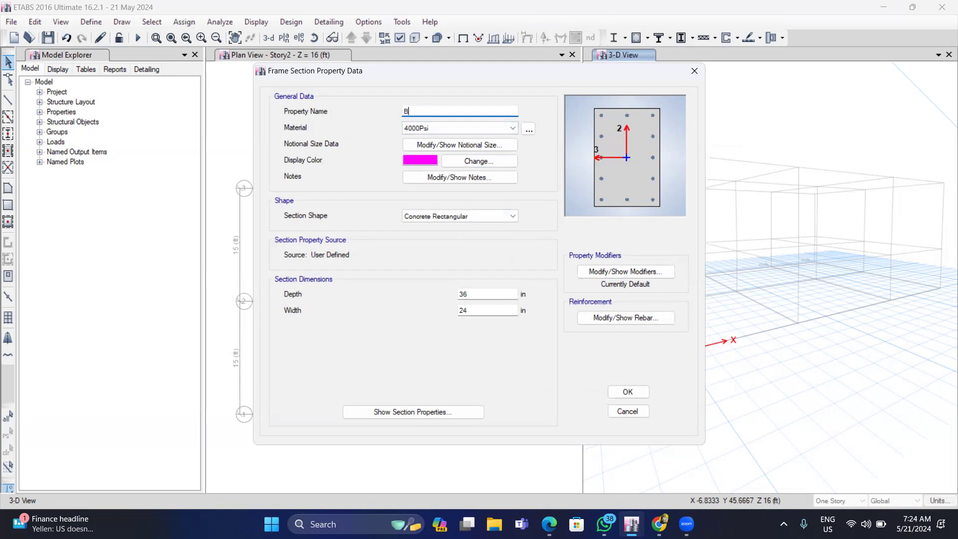
pyautogui.write('1 15 X 1')
# Step: Set the B1 section's depth to 18 in and its width to 15 in
pyautogui.click(473, 293)
pyautogui.press('BackSpace')
pyautogui.press('BackSpace')
pyautogui.write('18')
pyautogui.click(474, 311)
pyautogui.press('BackSpace')
pyautogui.press('BackSpace')
pyautogui.write('15')
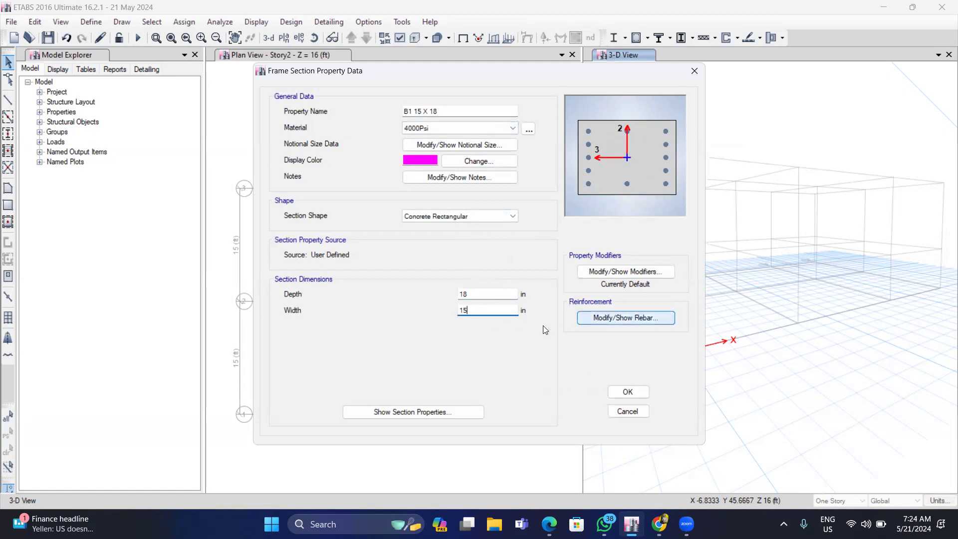
# Step: Set the B1 section's reinforcement to M3 beam design with 60 ksi longitudinal and confinement bars, and accept the section
pyautogui.click(625, 318)
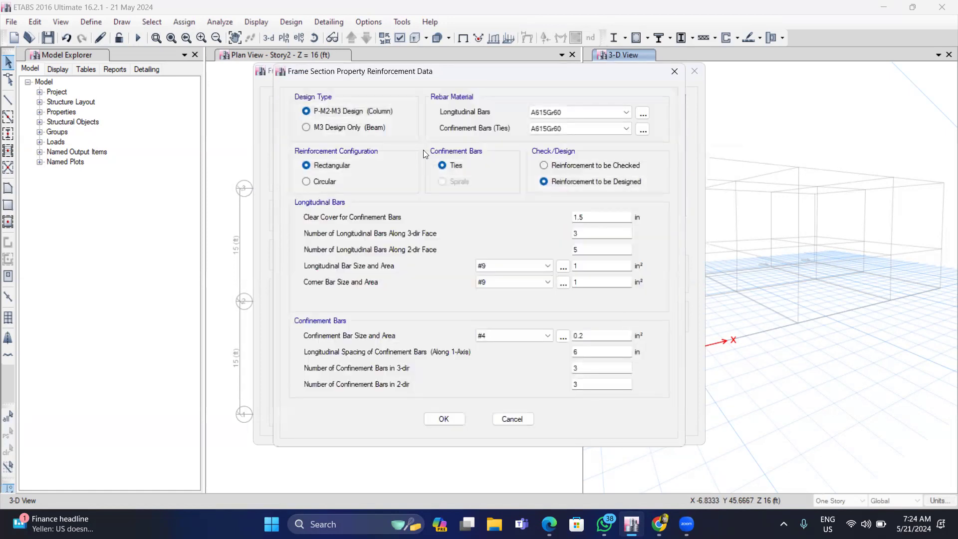
pyautogui.click(306, 127)
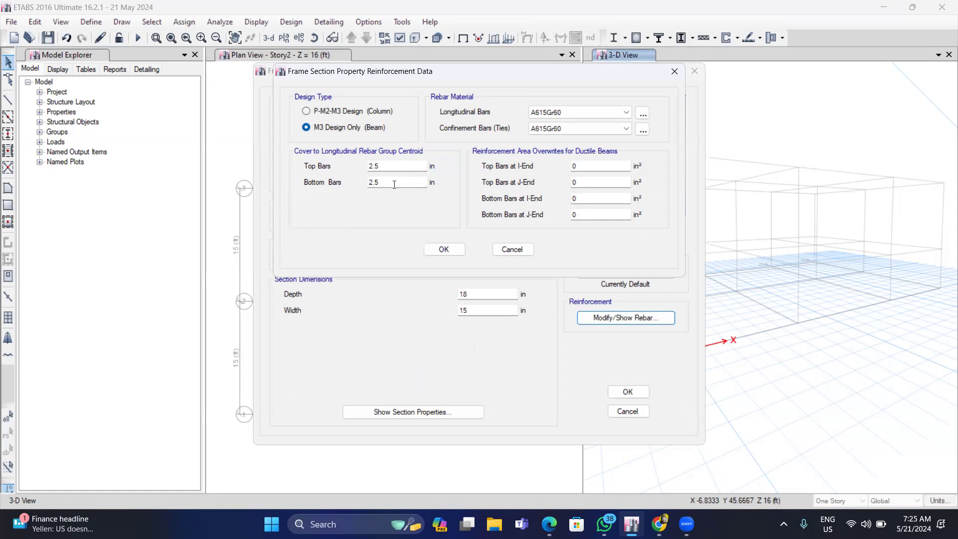
pyautogui.click(624, 112)
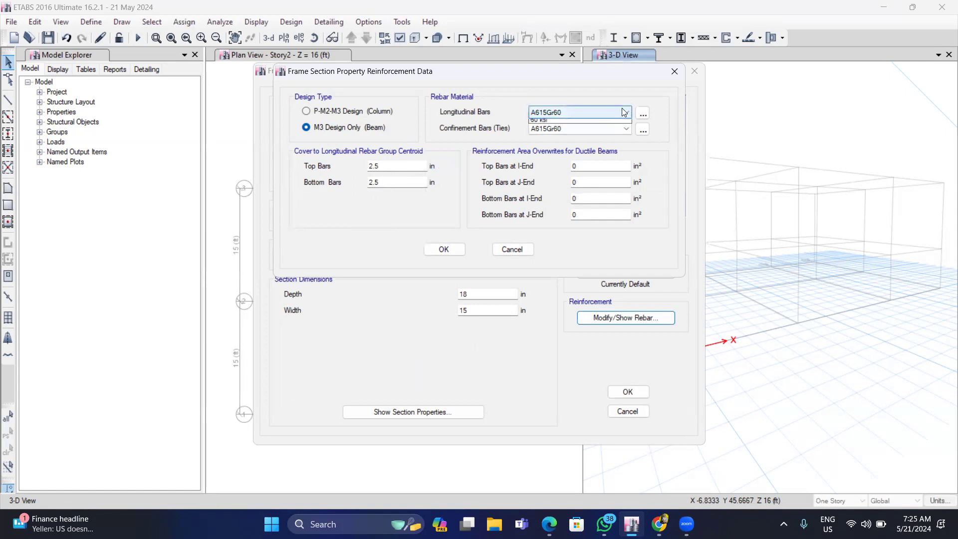
pyautogui.click(550, 132)
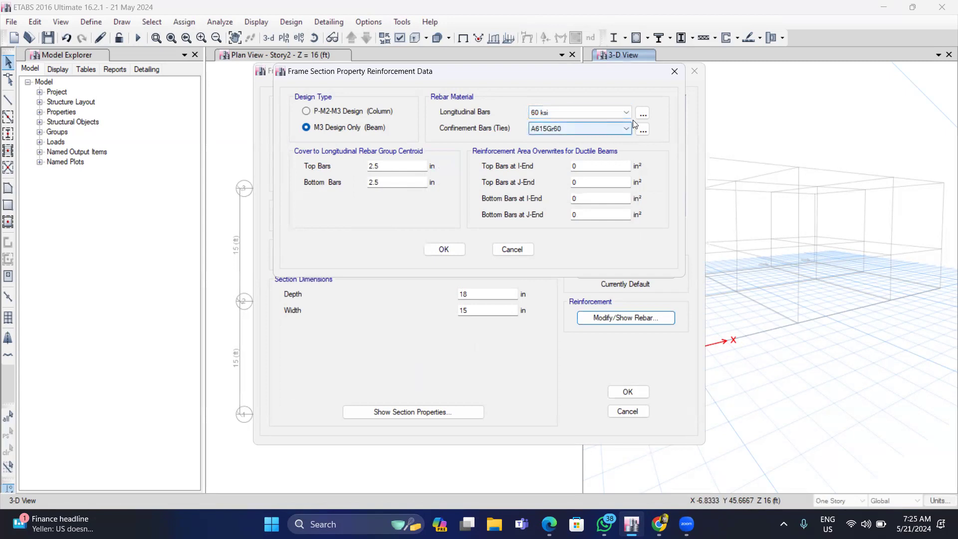
pyautogui.click(618, 127)
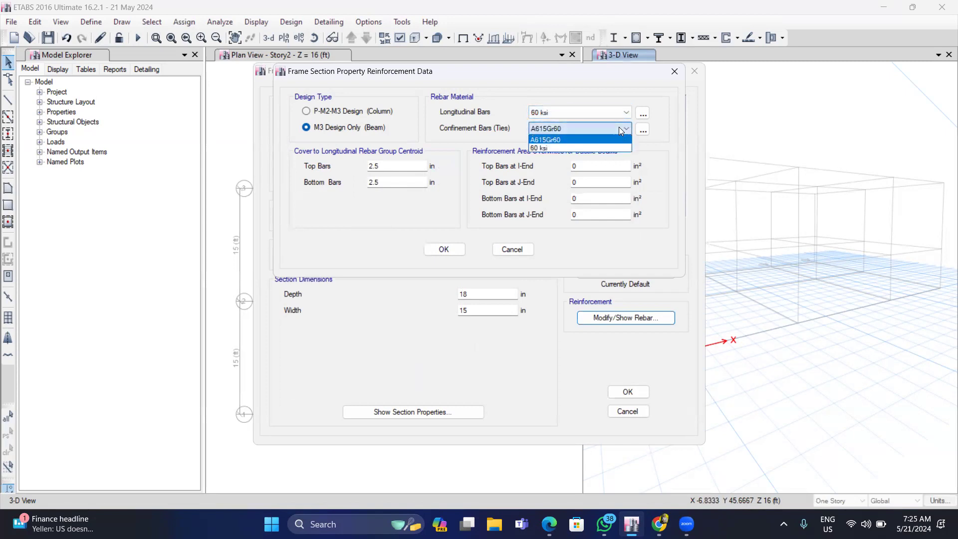
pyautogui.click(548, 145)
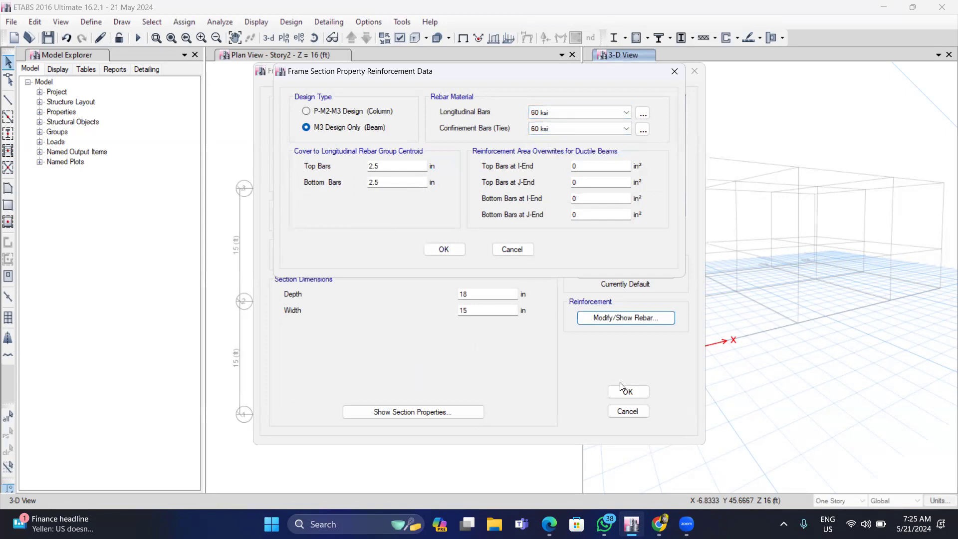
pyautogui.click(628, 392)
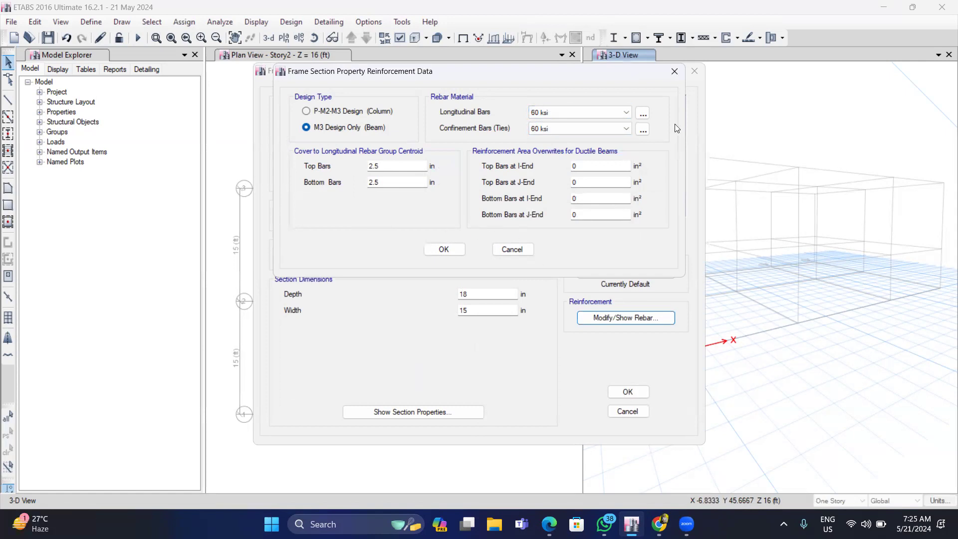
pyautogui.click(444, 248)
pyautogui.click(628, 392)
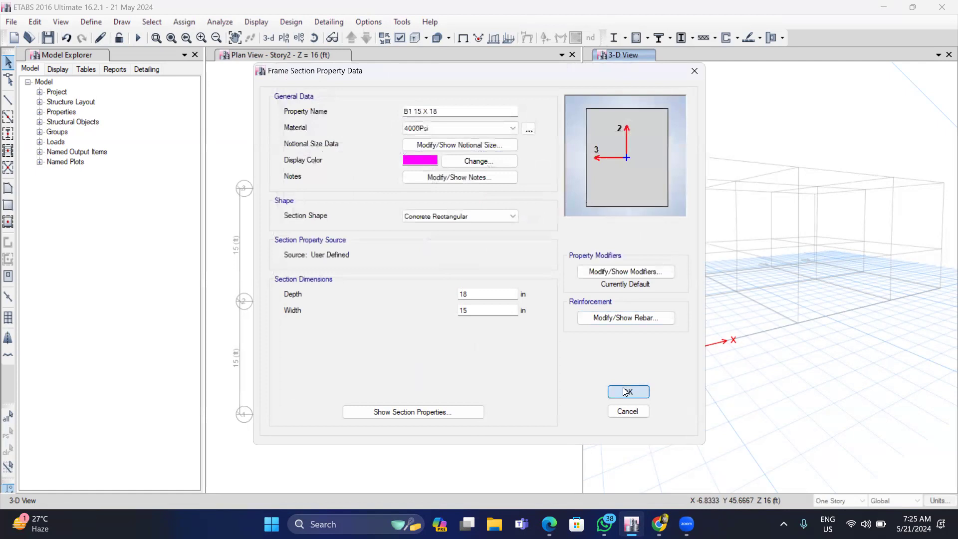
# Step: Delete the remaining default W10X12 frame section
pyautogui.click(343, 233)
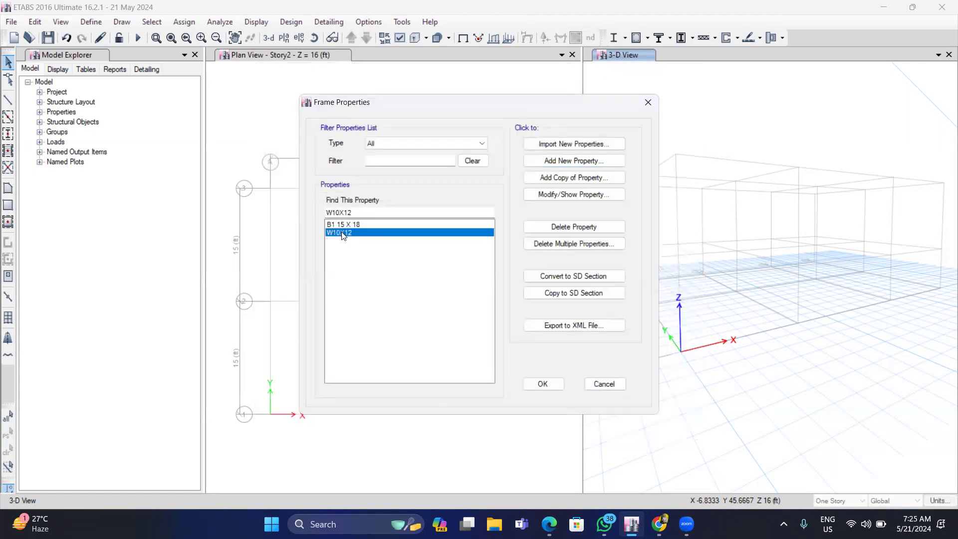
pyautogui.click(585, 226)
pyautogui.click(516, 301)
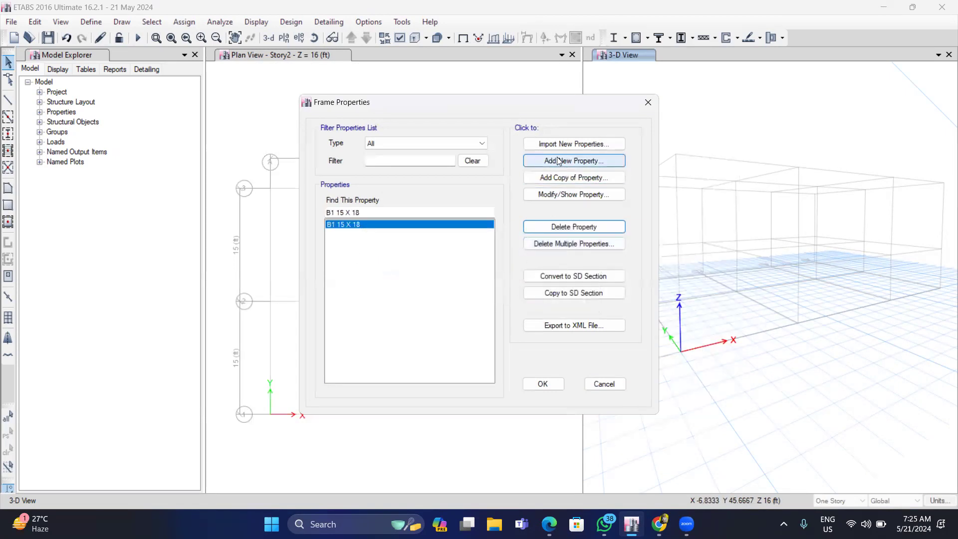
# Step: Add a copy of the B1 15 X 18 section and name it B2 12 X 15
pyautogui.click(552, 178)
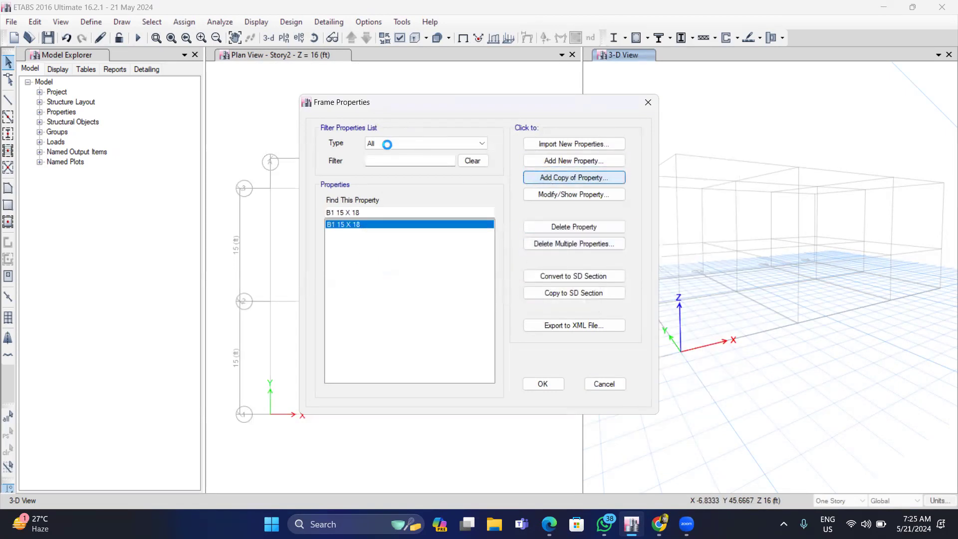
pyautogui.click(423, 111)
pyautogui.press('BackSpace')
pyautogui.press('BackSpace')
pyautogui.press('BackSpace')
pyautogui.press('BackSpace')
pyautogui.press('BackSpace')
pyautogui.write('B2')
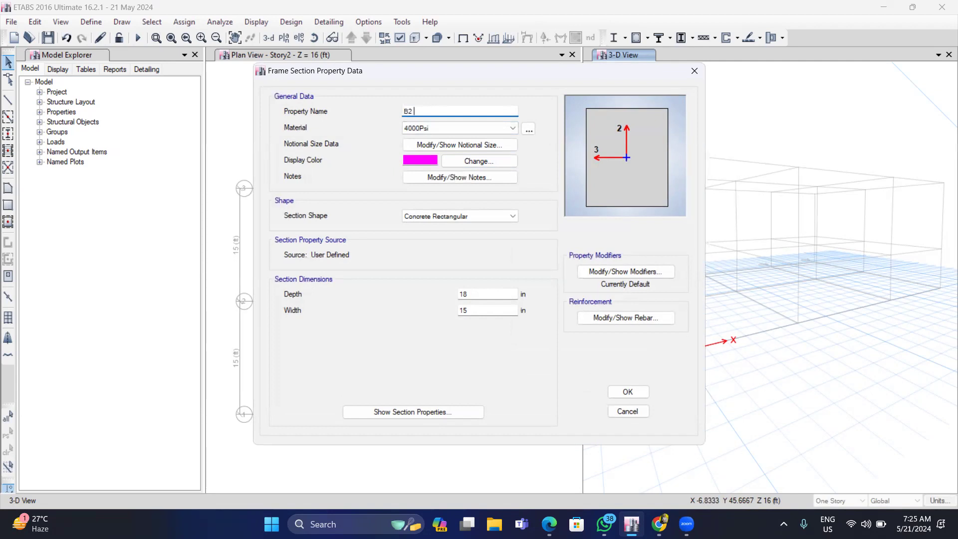
pyautogui.write(' 12 X 15')
# Step: Set the B2 section's depth to 15 in and its width to 12 in, and accept the section
pyautogui.click(480, 295)
pyautogui.press('BackSpace')
pyautogui.write('5')
pyautogui.click(476, 312)
pyautogui.press('BackSpace')
pyautogui.write('2')
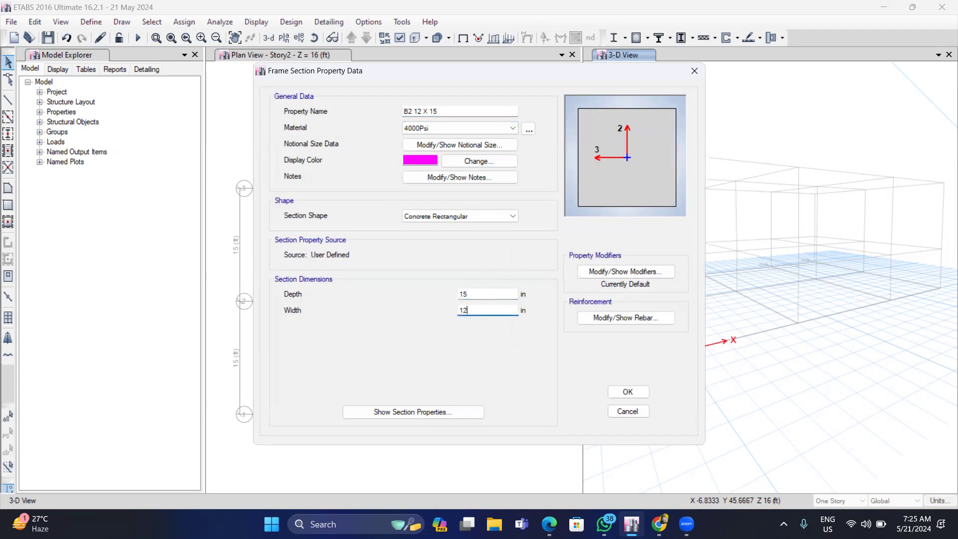
pyautogui.click(624, 394)
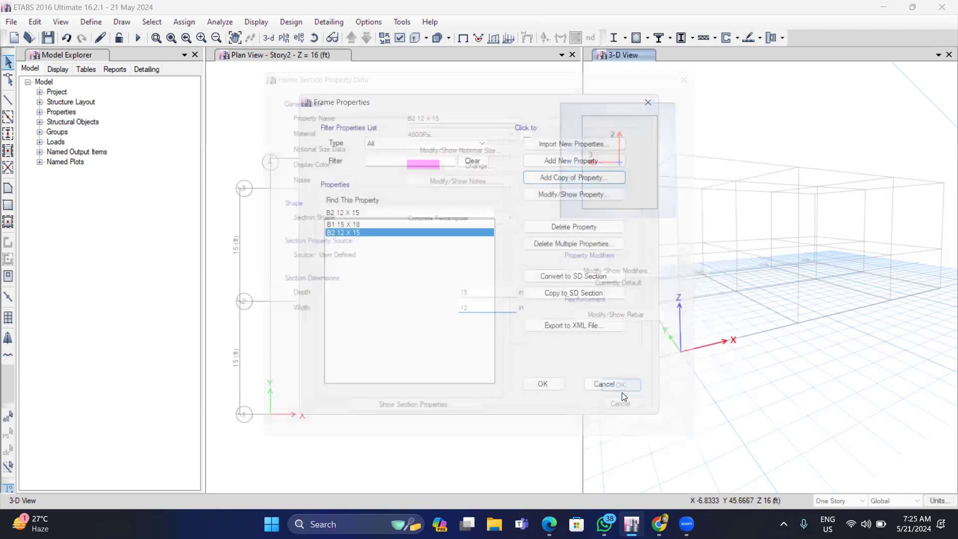
# Step: Add a copy of the B2 12 X 15 section and name it GB 12 X 12
pyautogui.click(554, 178)
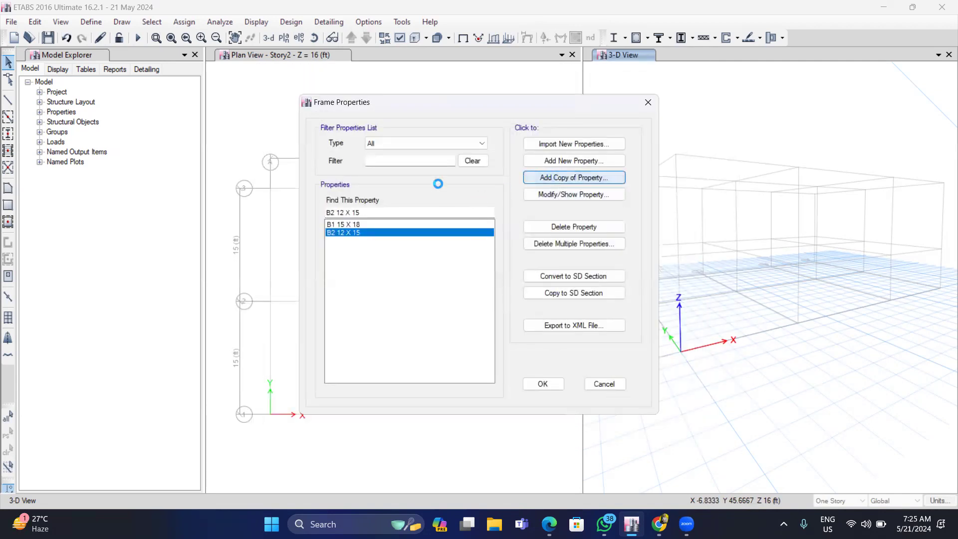
pyautogui.click(441, 110)
pyautogui.press('BackSpace')
pyautogui.press('BackSpace')
pyautogui.press('BackSpace')
pyautogui.press('BackSpace')
pyautogui.press('BackSpace')
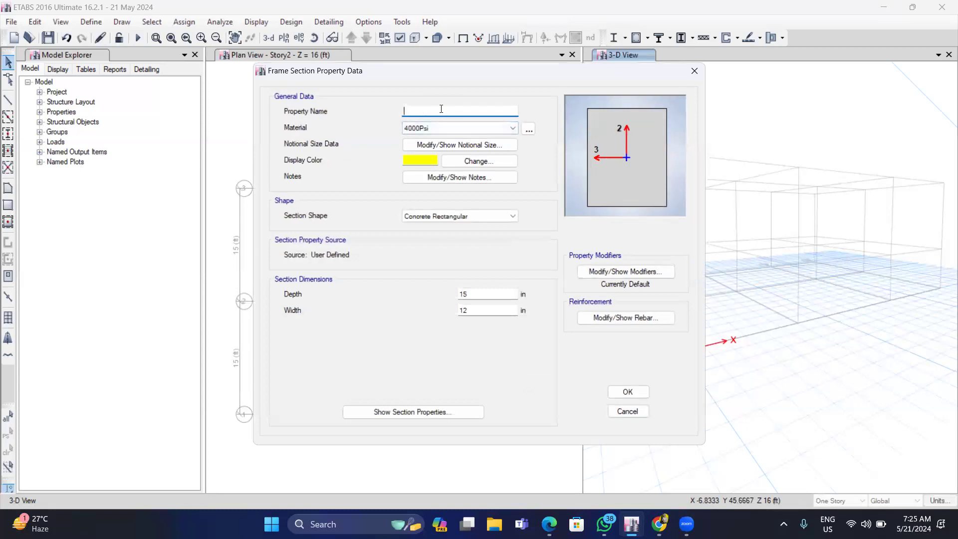
pyautogui.write('GB 12 X 12')
# Step: Set the GB section's depth and width to 12 in and its material to 3 ksi, and accept the section
pyautogui.click(467, 293)
pyautogui.press('BackSpace')
pyautogui.write('2')
pyautogui.click(471, 309)
pyautogui.press('BackSpace')
pyautogui.write('2')
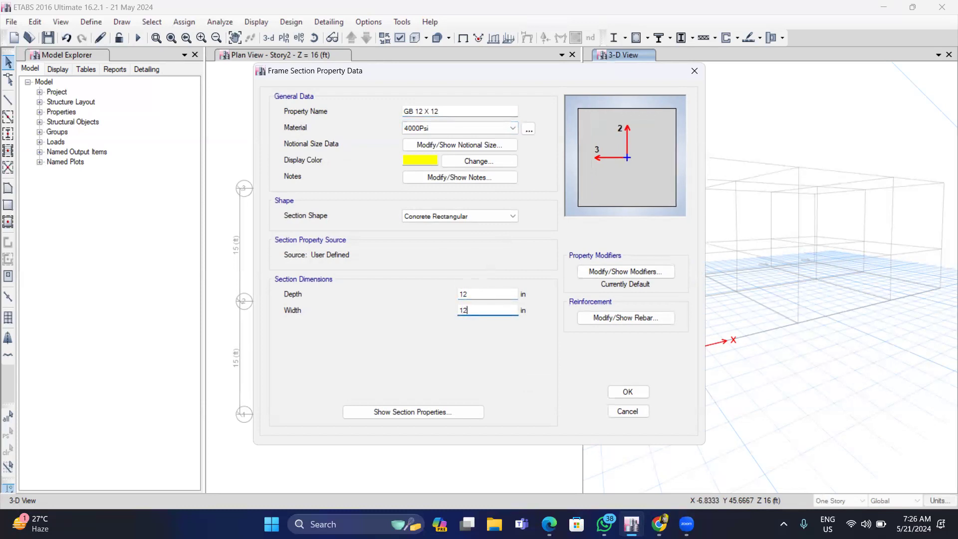
pyautogui.click(513, 129)
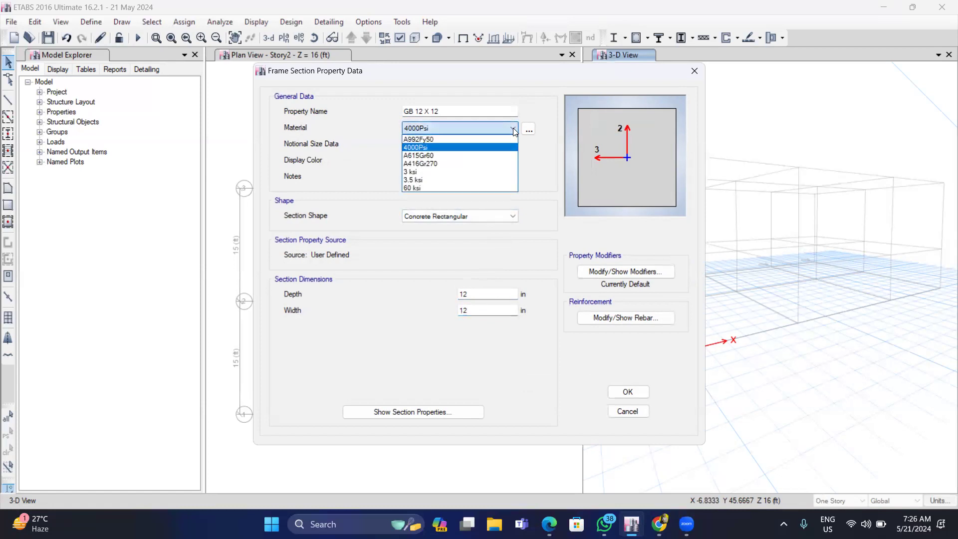
pyautogui.click(406, 172)
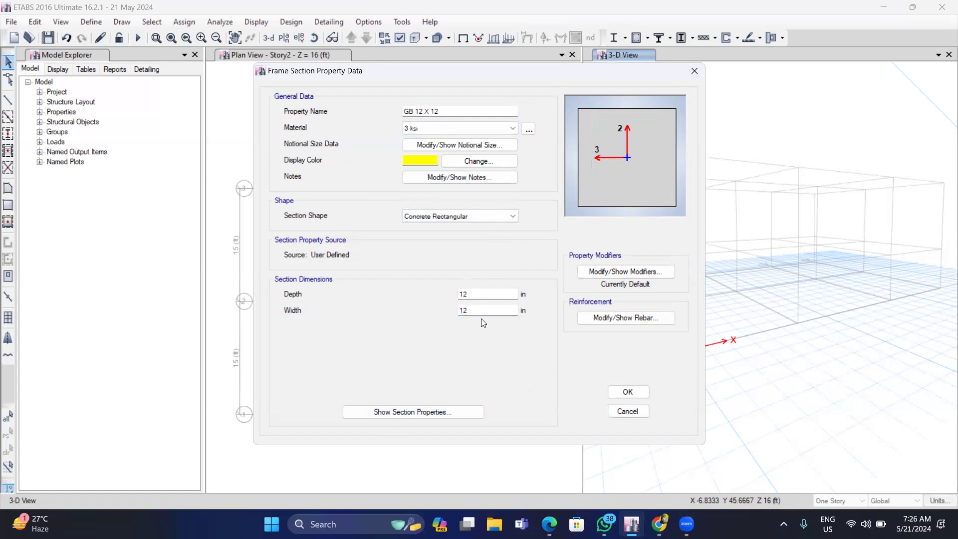
pyautogui.click(618, 391)
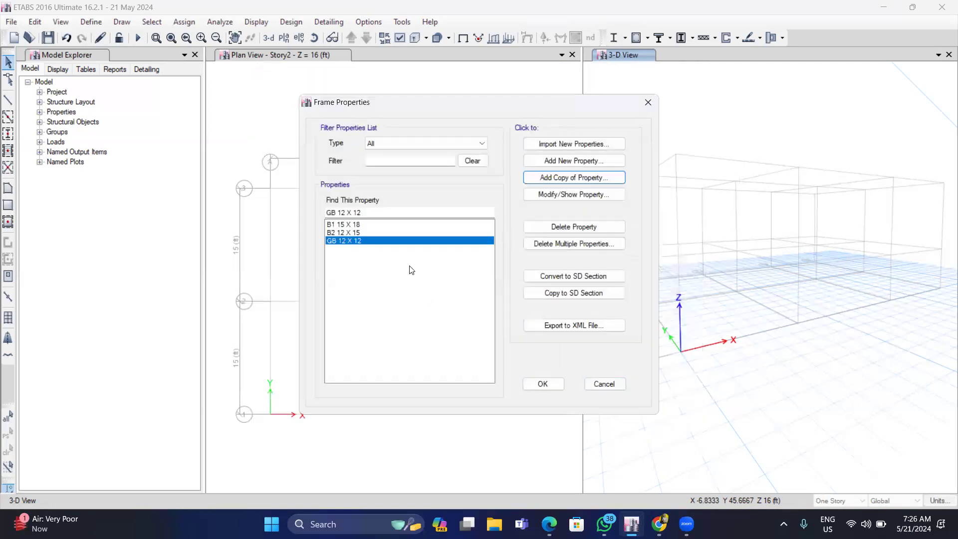
# Step: Change the material of the B2 12 X 15 section to 3 ksi
pyautogui.click(376, 232)
pyautogui.click(567, 195)
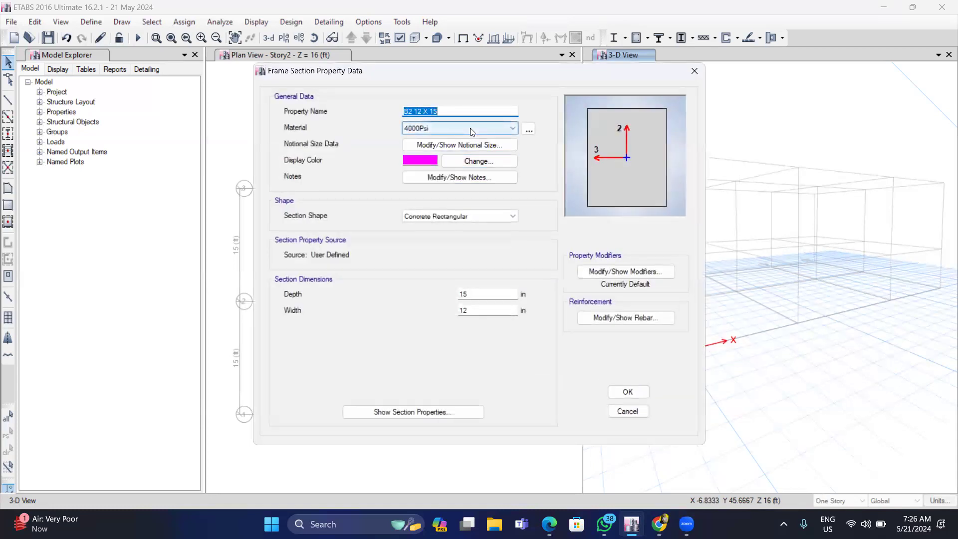
pyautogui.click(471, 129)
pyautogui.click(449, 171)
pyautogui.click(628, 392)
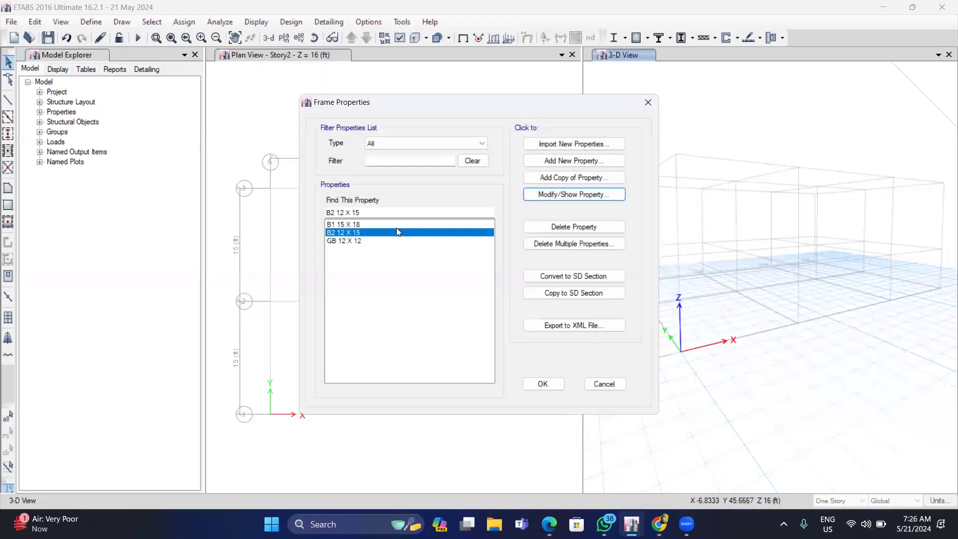
# Step: Change the material of the B1 15 X 18 section to 3 ksi
pyautogui.click(396, 224)
pyautogui.click(554, 194)
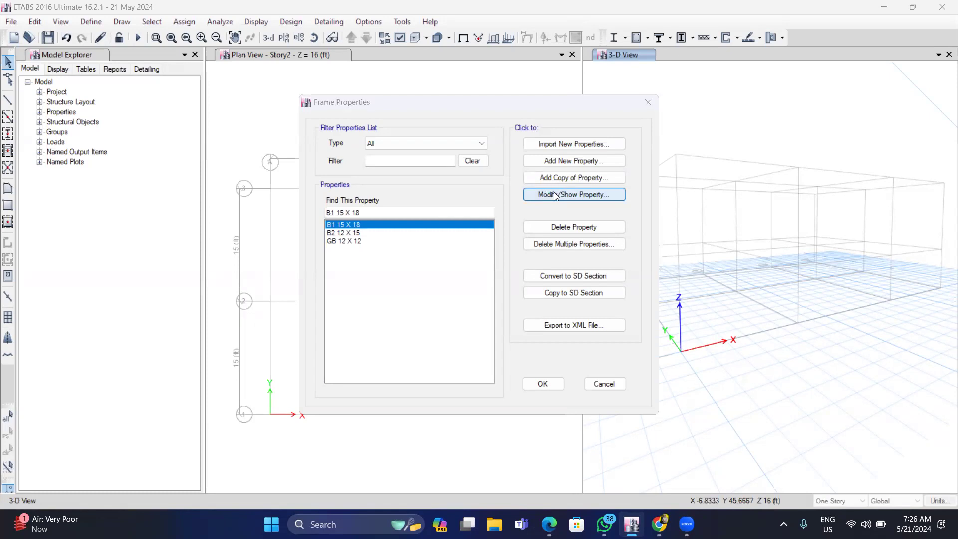
pyautogui.click(461, 128)
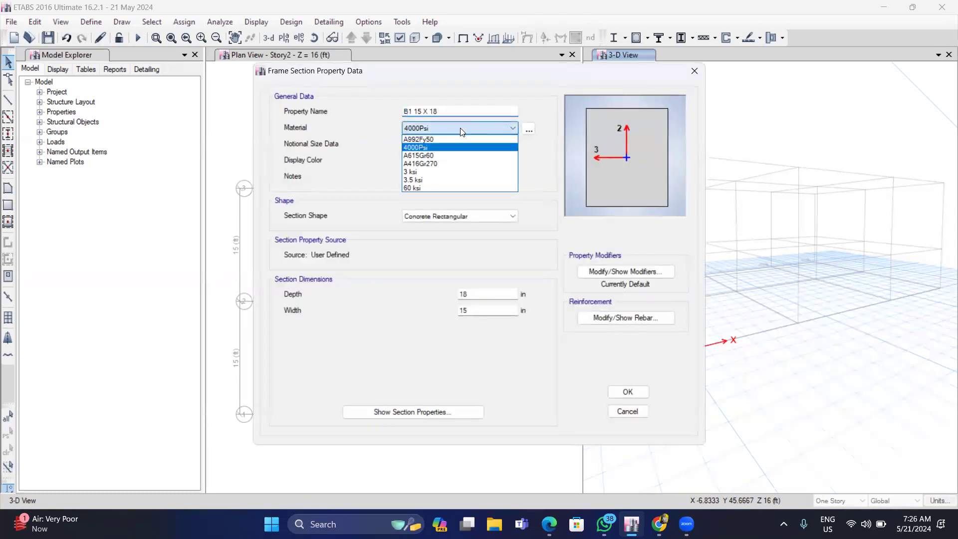
pyautogui.click(422, 172)
pyautogui.click(628, 392)
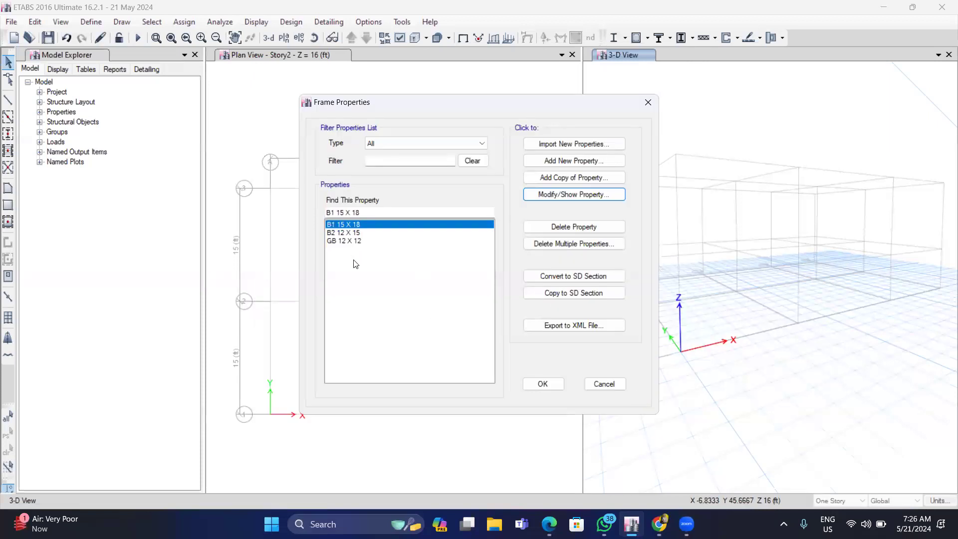
# Step: Add a new concrete rectangular frame section and name it C1 12 X 15
pyautogui.click(373, 241)
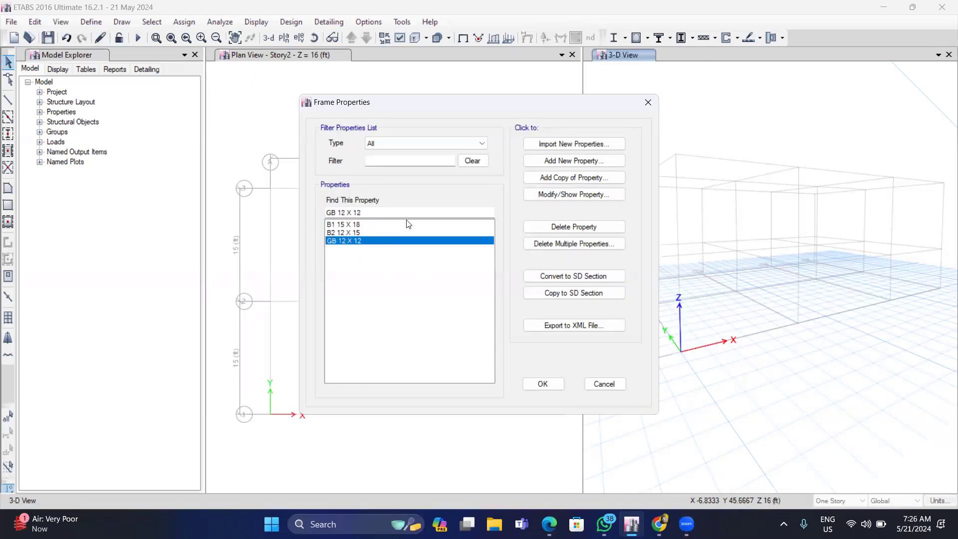
pyautogui.click(565, 156)
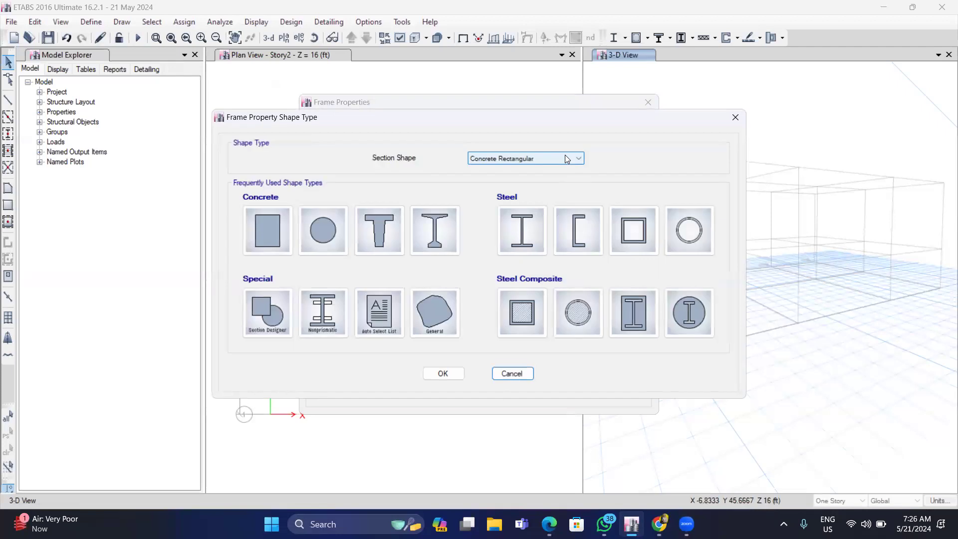
pyautogui.click(254, 230)
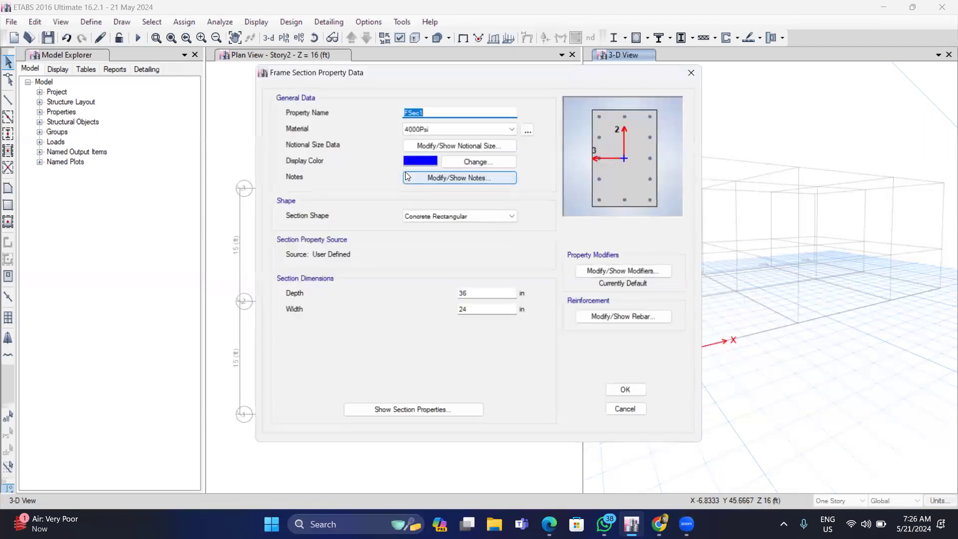
pyautogui.click(443, 110)
pyautogui.press('BackSpace')
pyautogui.press('BackSpace')
pyautogui.press('BackSpace')
pyautogui.press('BackSpace')
pyautogui.press('BackSpace')
pyautogui.write('C')
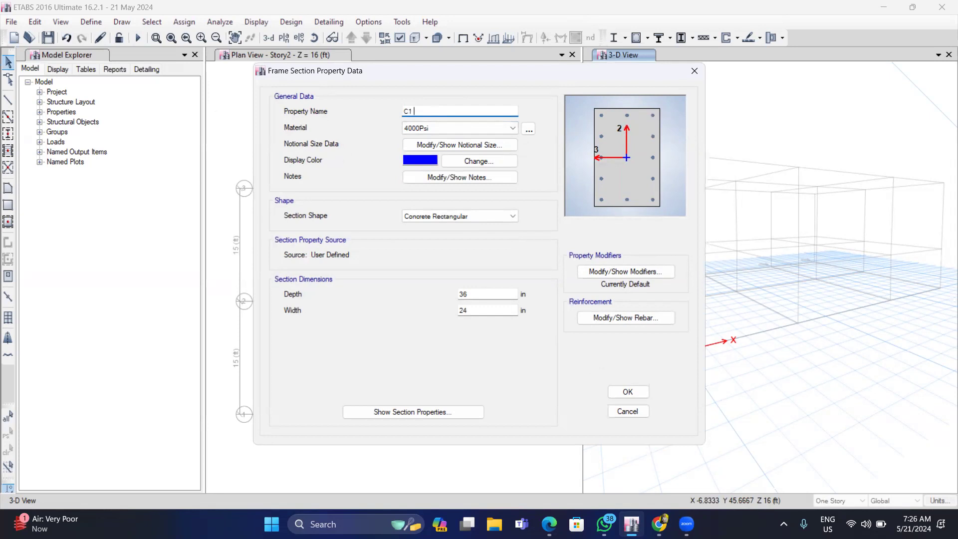
pyautogui.write('1 12 X 15')
# Step: Set the C1 section's material to 3.5 ksi, its depth to 15 in and its width to 12 in
pyautogui.click(462, 127)
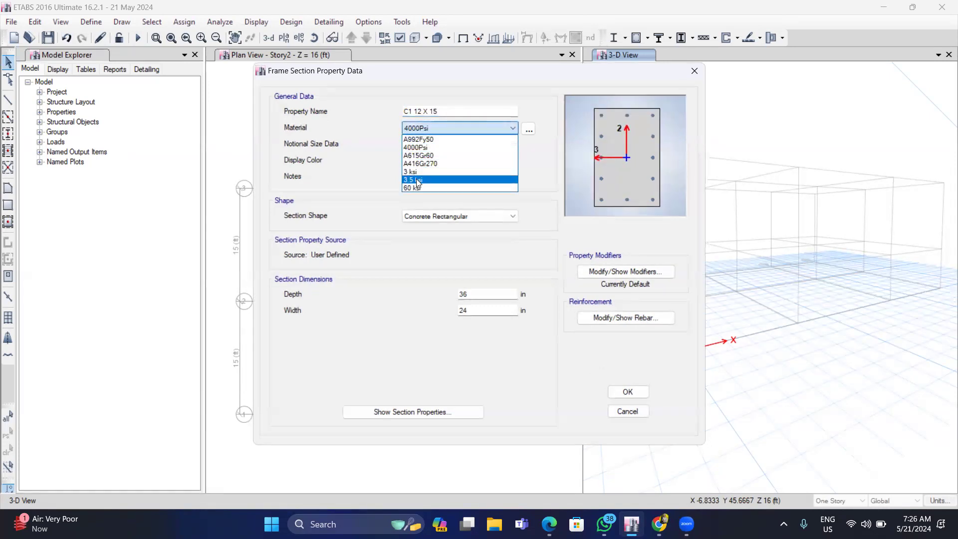
pyautogui.click(416, 178)
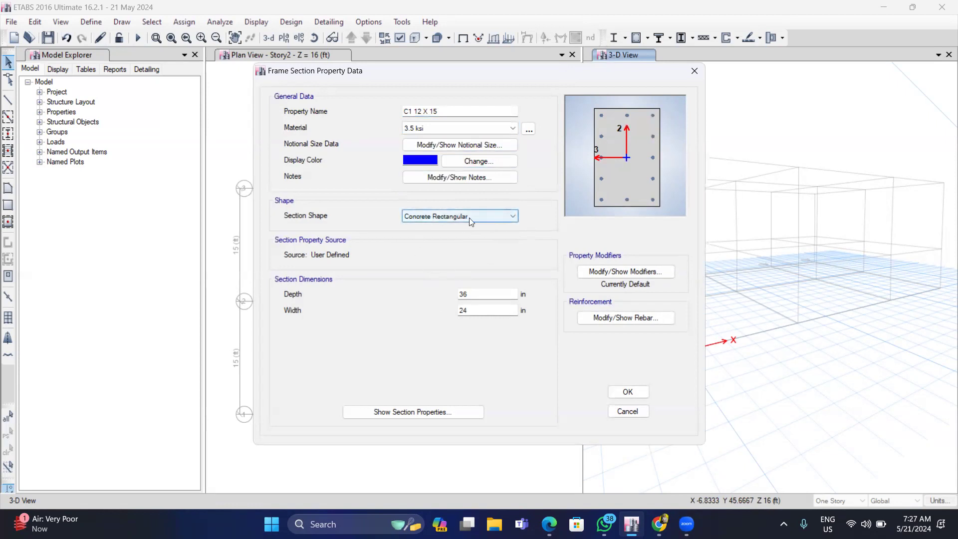
pyautogui.click(476, 294)
pyautogui.press('BackSpace')
pyautogui.press('BackSpace')
pyautogui.write('15')
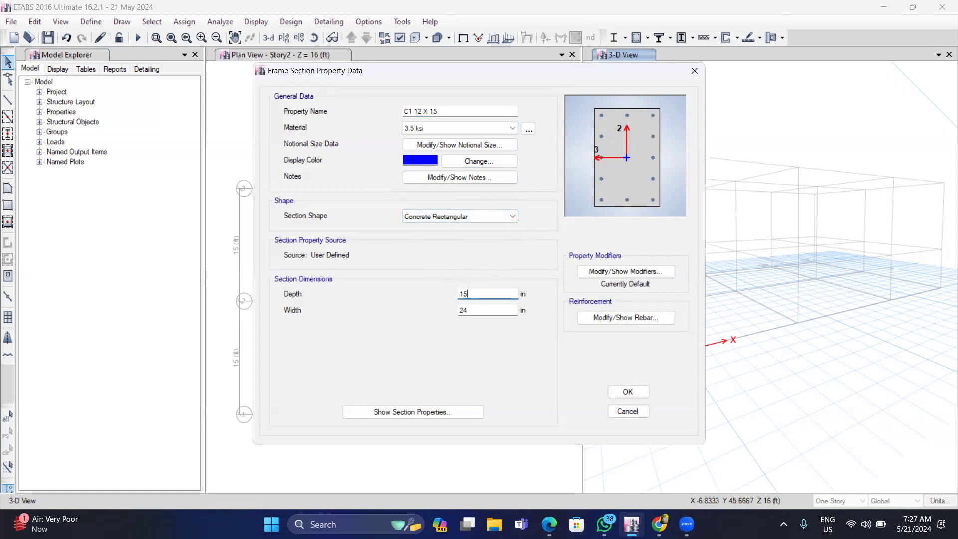
pyautogui.click(474, 309)
pyautogui.press('BackSpace')
pyautogui.press('BackSpace')
pyautogui.write('12')
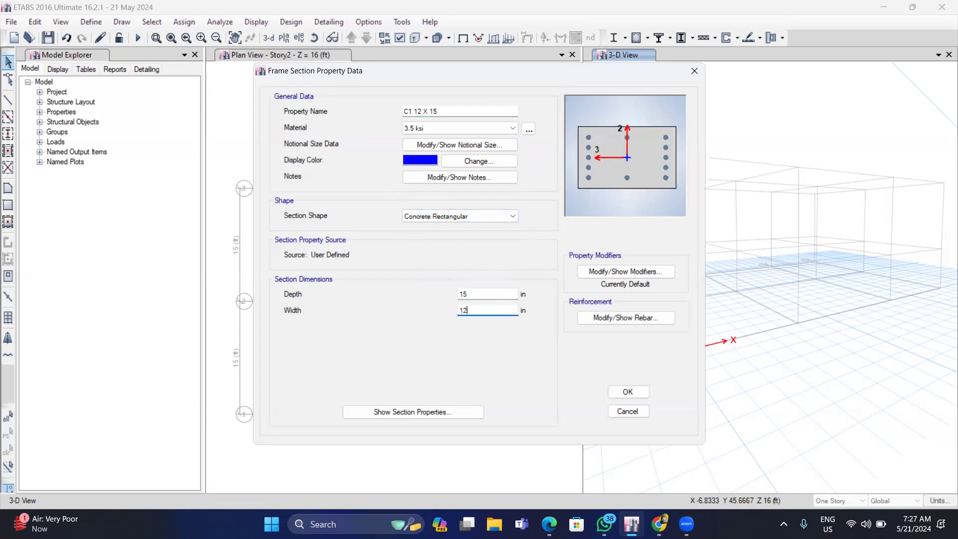
# Step: Set the longitudinal and confinement rebar materials of the C1 12 X 15 column section to 60 ksi
pyautogui.click(626, 318)
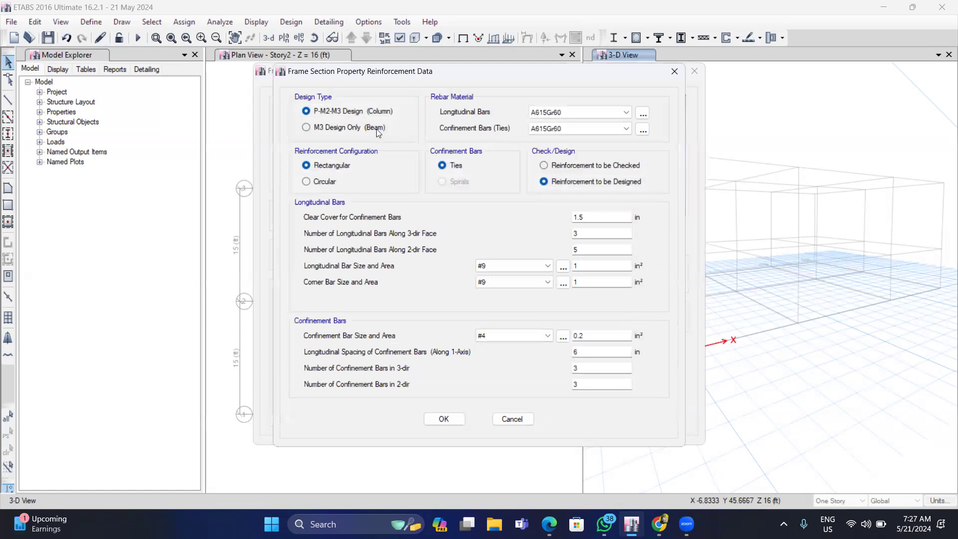
pyautogui.click(602, 111)
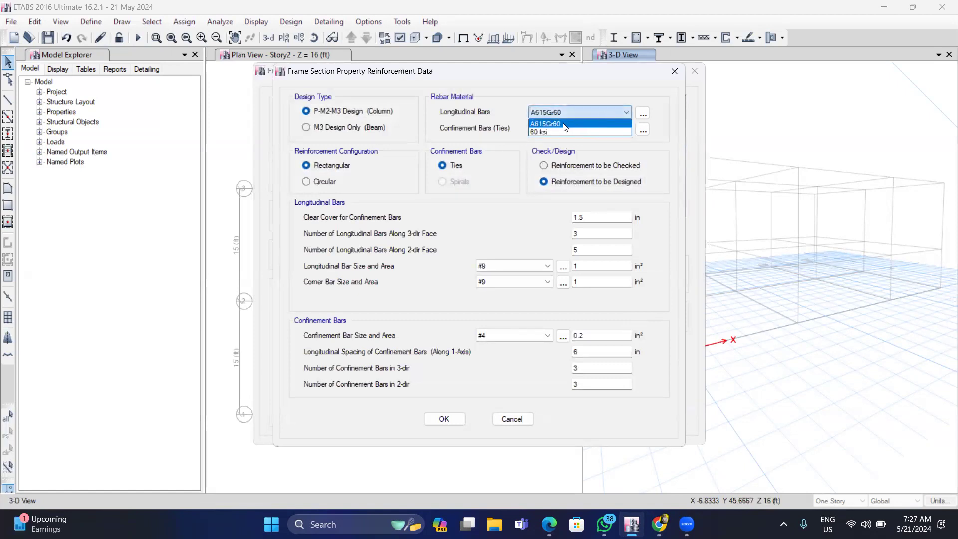
pyautogui.click(544, 131)
pyautogui.click(548, 128)
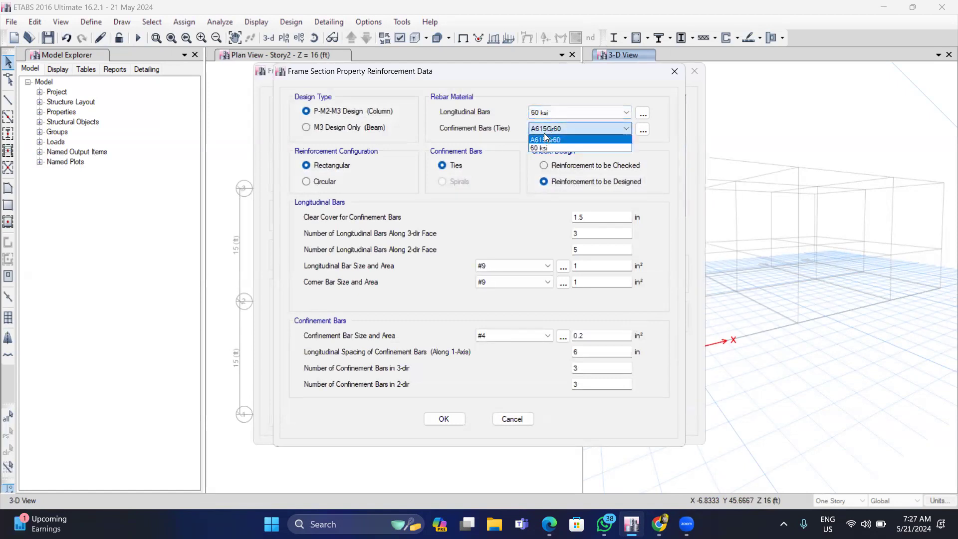
pyautogui.click(534, 148)
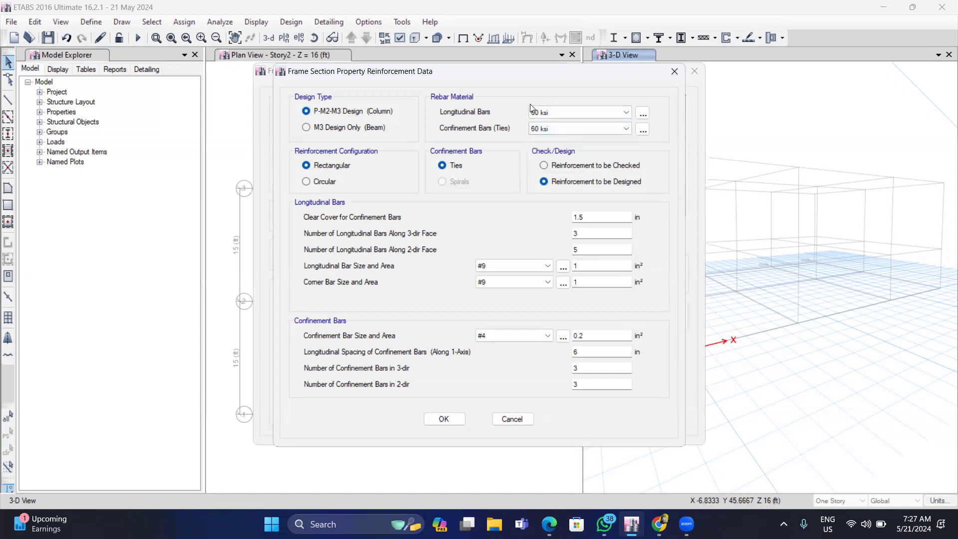
# Step: Set C1's longitudinal bars to 4 along the 2-dir face and the longitudinal bar size to #7
pyautogui.moveTo(479, 74); pyautogui.dragTo(282, 77)
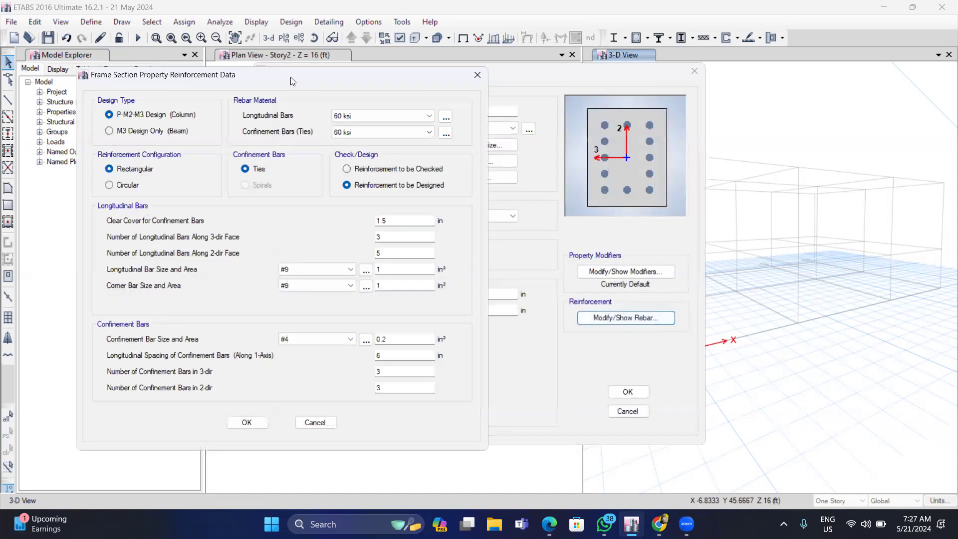
pyautogui.click(389, 236)
pyautogui.click(383, 253)
pyautogui.click(391, 233)
pyautogui.click(386, 253)
pyautogui.write('4')
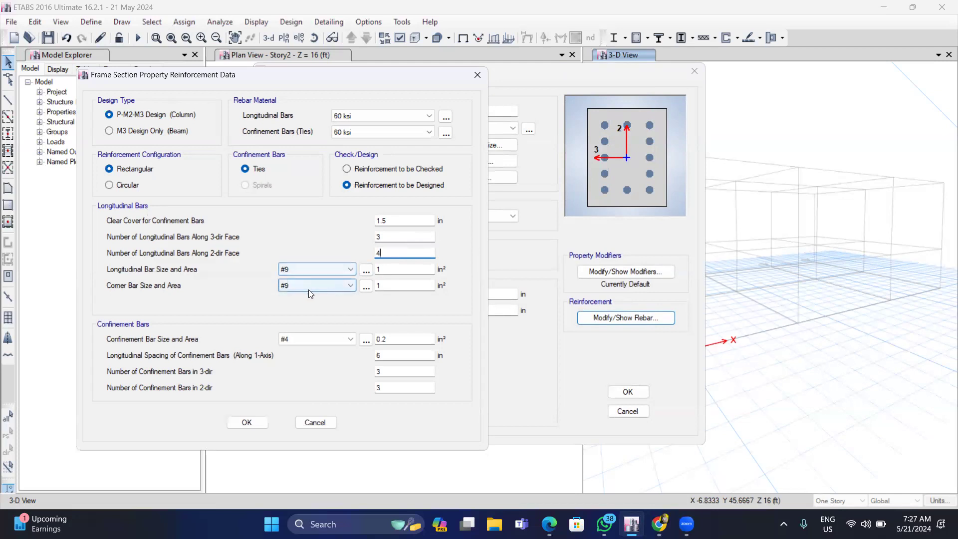
pyautogui.click(350, 270)
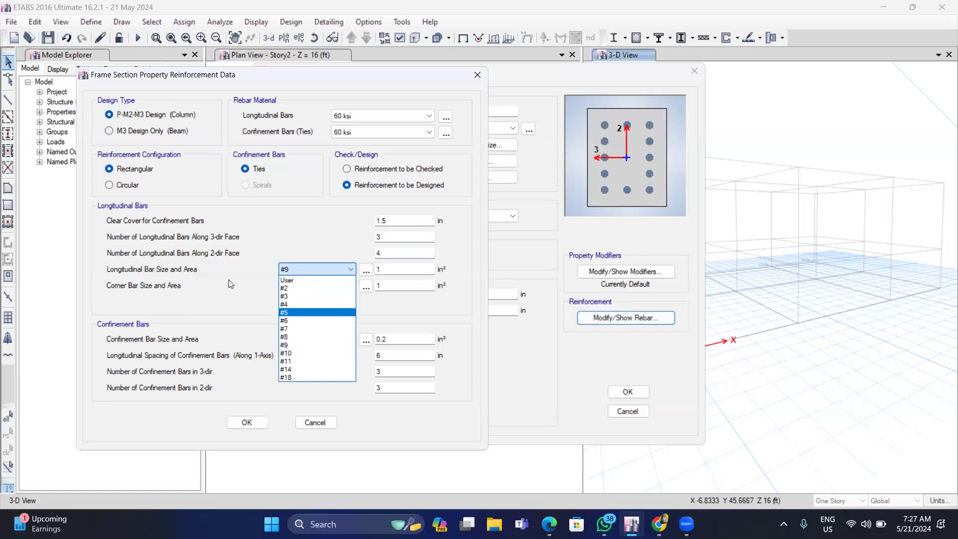
pyautogui.click(318, 269)
pyautogui.click(317, 268)
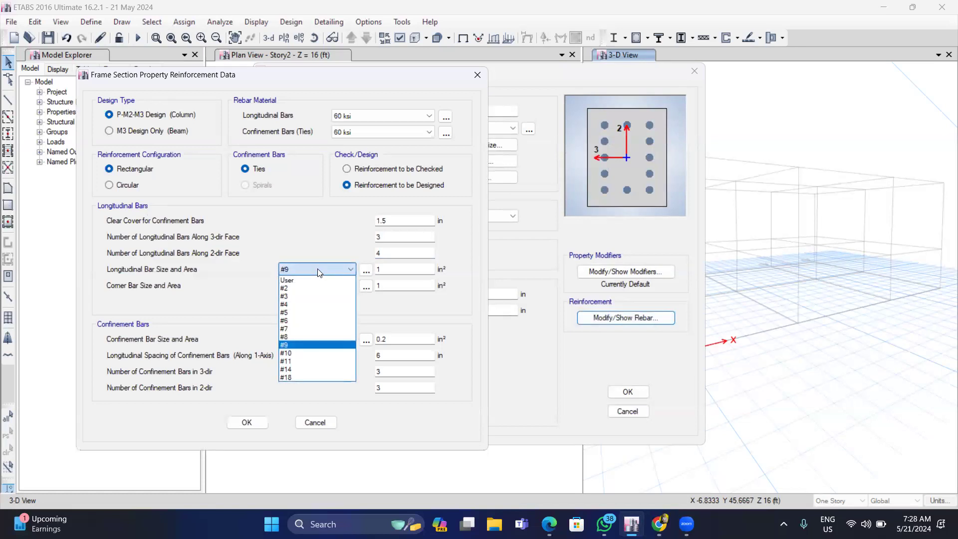
pyautogui.click(299, 328)
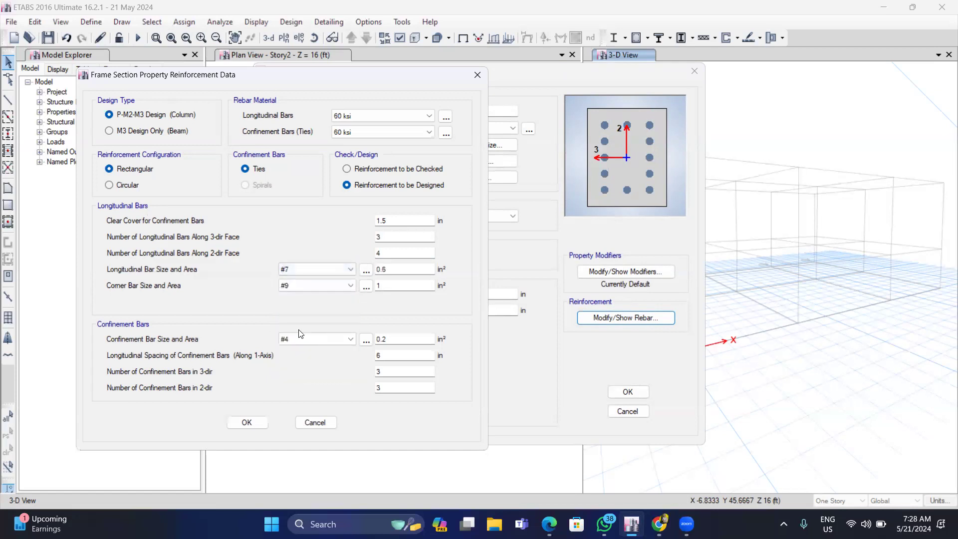
# Step: Set C1's confinement bar size to #3 and accept the reinforcement and section data
pyautogui.click(344, 341)
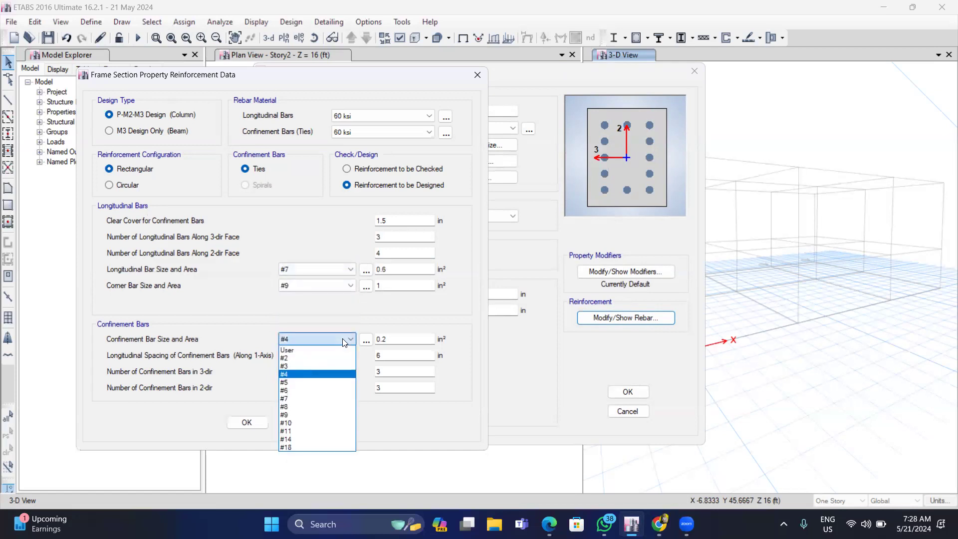
pyautogui.click(296, 367)
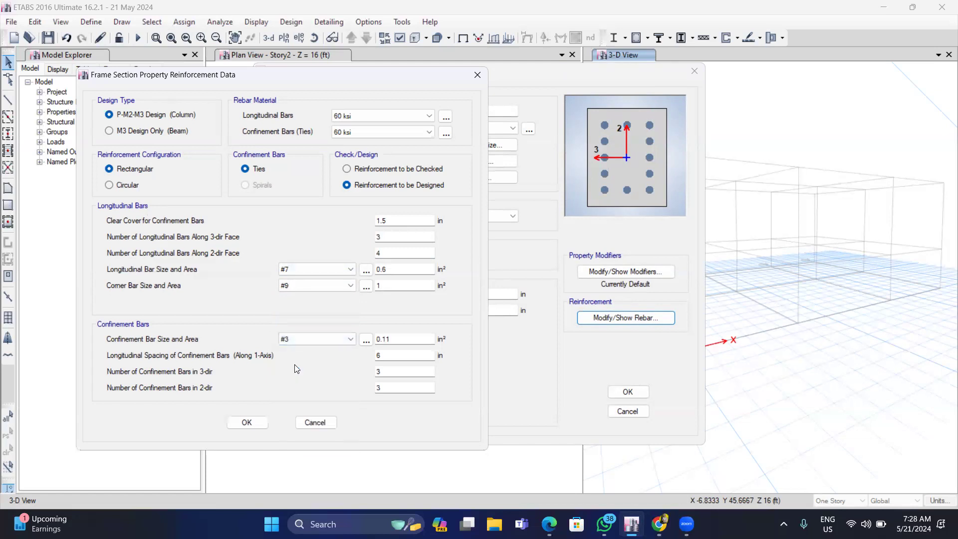
pyautogui.click(247, 422)
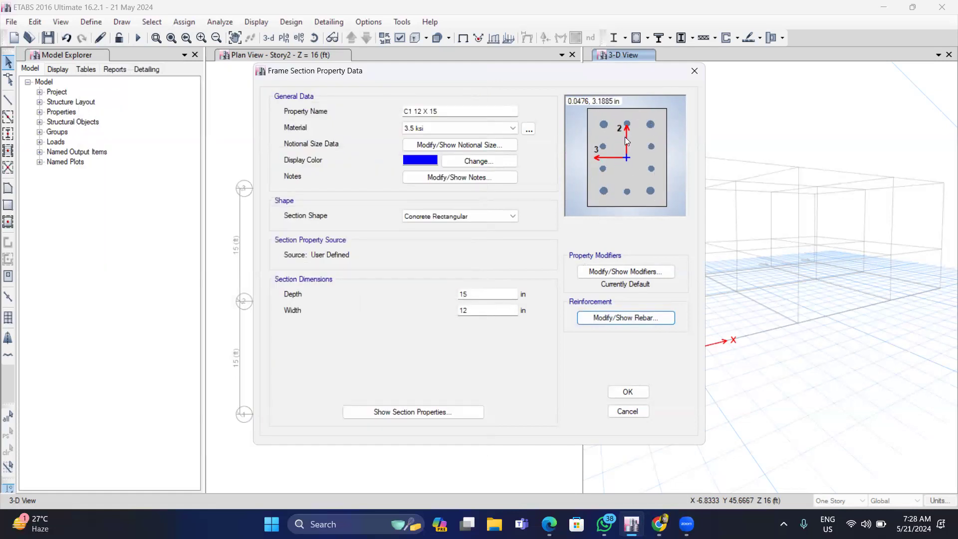
pyautogui.click(628, 392)
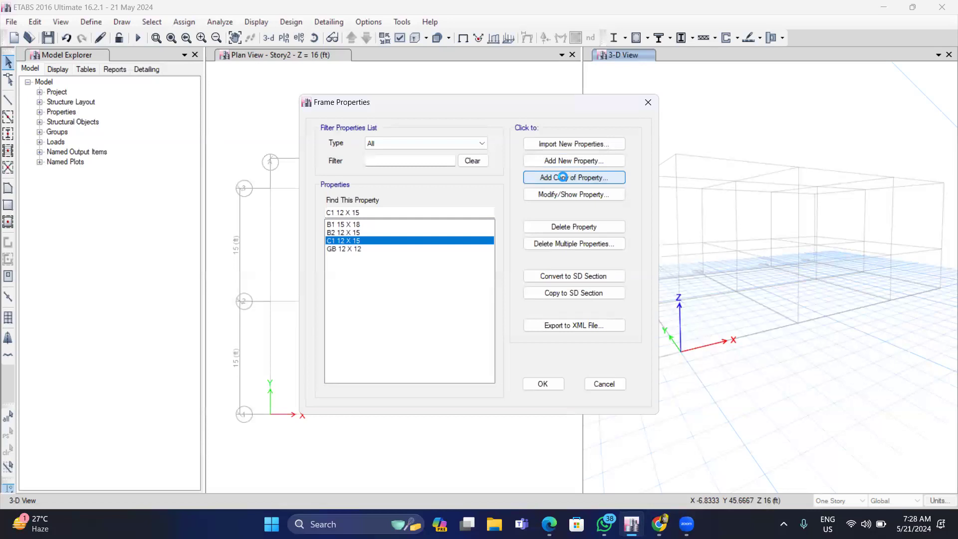
# Step: Add a copy of the C1 section named C2 15 X 18, with depth 18 in and width 15 in
pyautogui.click(563, 177)
pyautogui.click(440, 111)
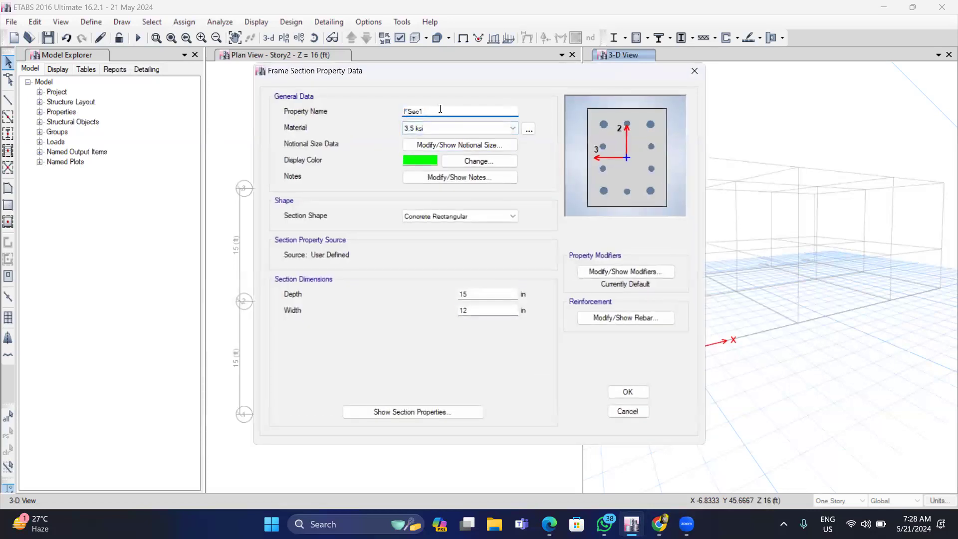
pyautogui.press('BackSpace')
pyautogui.press('BackSpace')
pyautogui.press('BackSpace')
pyautogui.press('BackSpace')
pyautogui.click(478, 296)
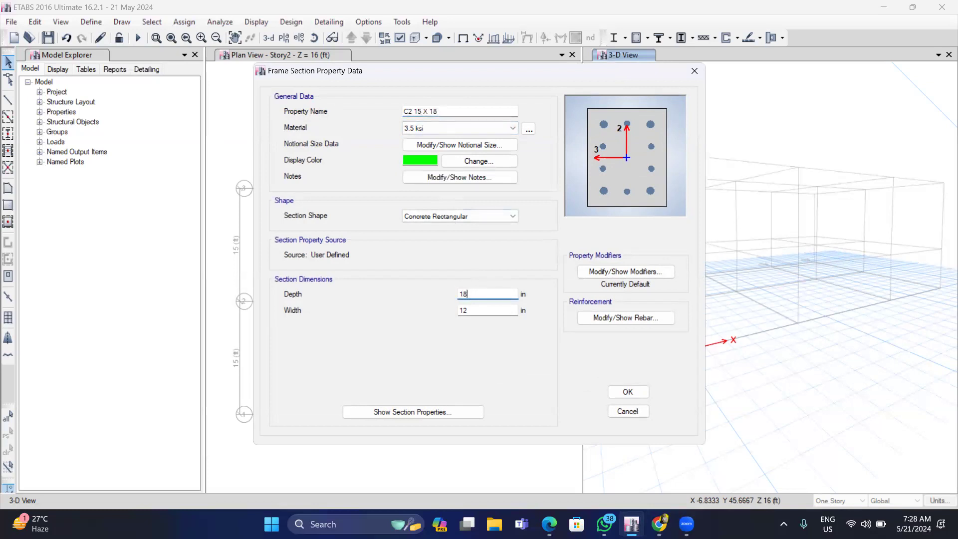
pyautogui.click(478, 311)
pyautogui.write('5')
# Step: Set C2's longitudinal bars to 4 along the 3-dir face and 5 along the 2-dir face, and accept the section
pyautogui.click(623, 320)
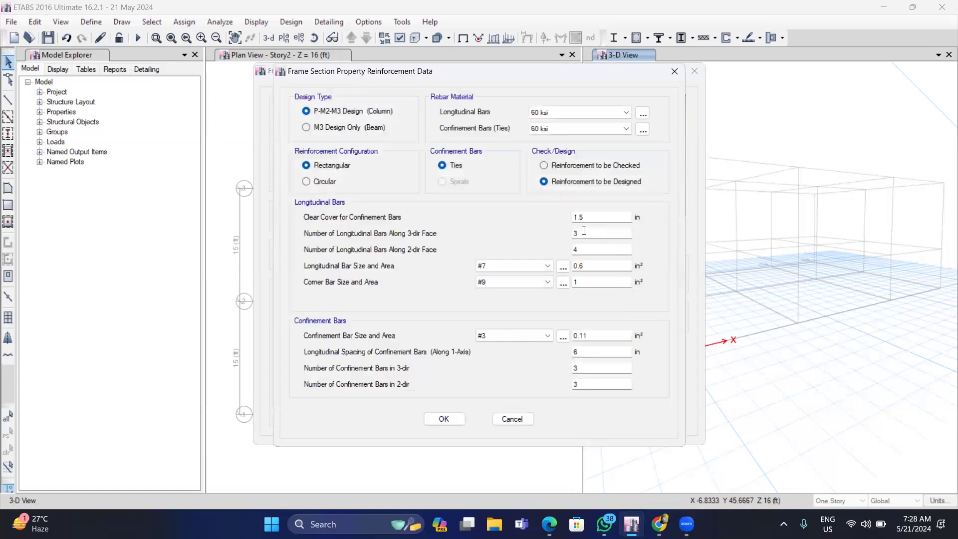
pyautogui.click(583, 231)
pyautogui.click(582, 251)
pyautogui.click(442, 419)
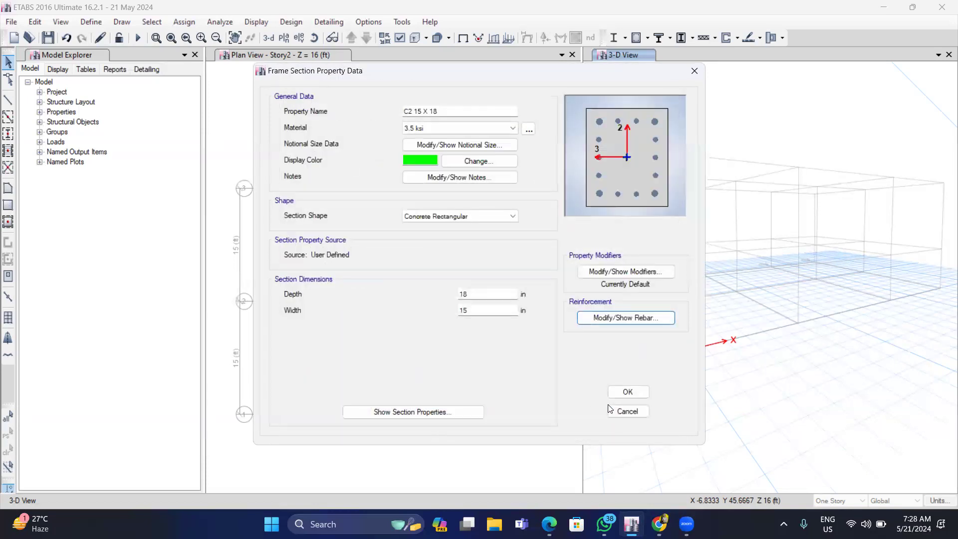
pyautogui.click(628, 391)
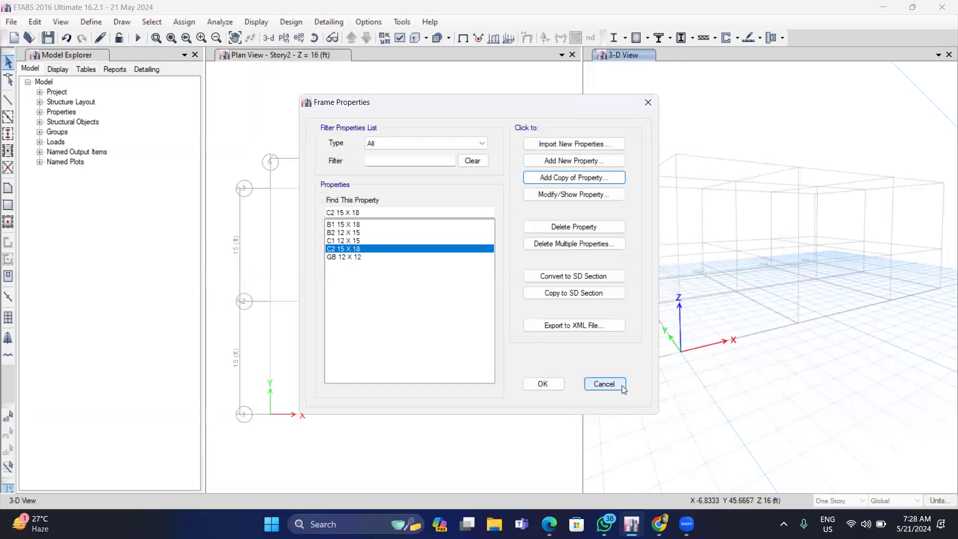
# Step: Add a copy of the C2 section named C3 15 X 15, with depth 15 in
pyautogui.click(548, 176)
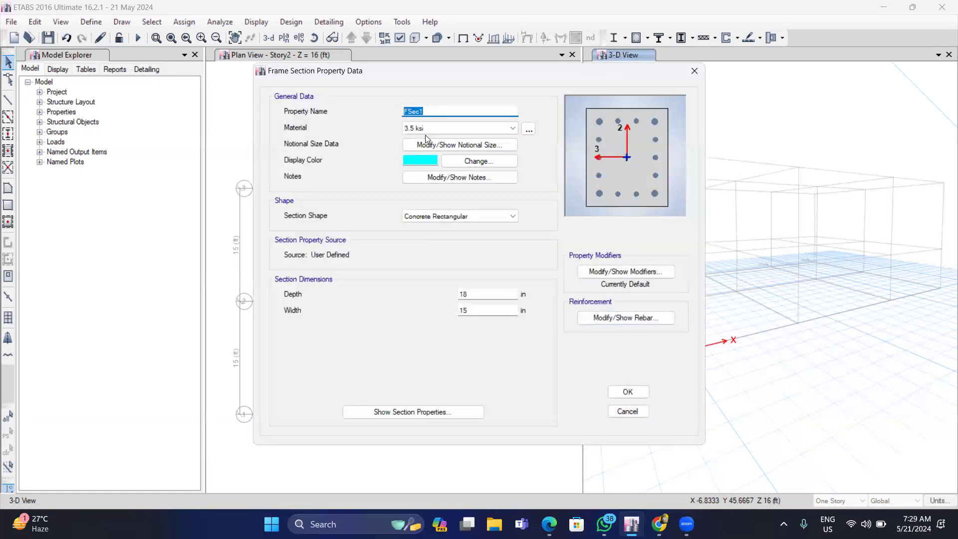
pyautogui.click(445, 111)
pyautogui.press('BackSpace')
pyautogui.press('BackSpace')
pyautogui.click(477, 294)
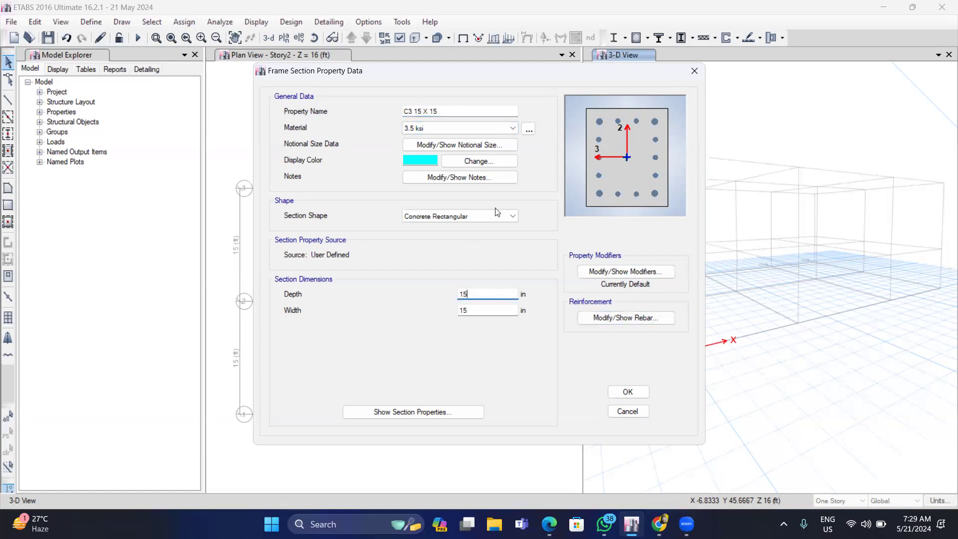
# Step: Set C3's longitudinal bars along the 2-dir face to 4 and accept the section
pyautogui.click(624, 319)
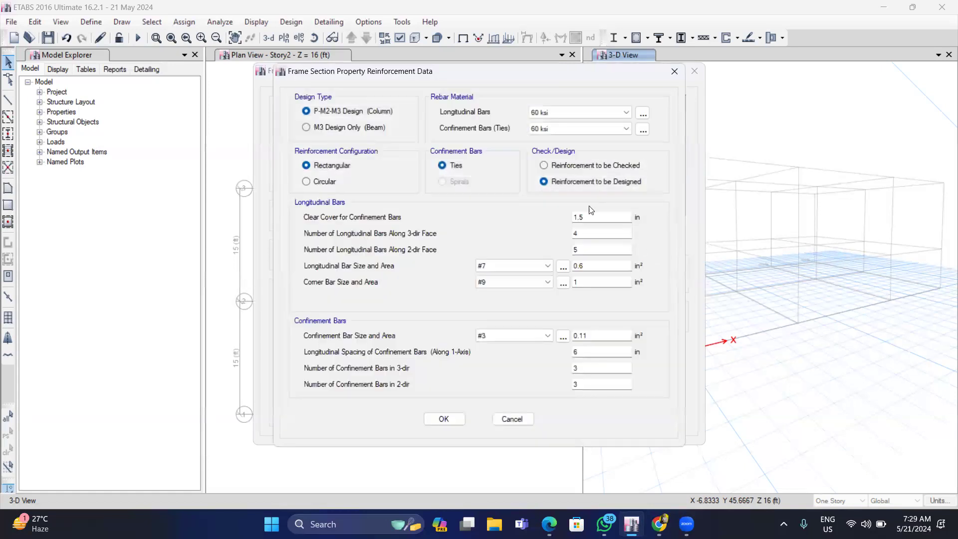
pyautogui.doubleClick(580, 249)
pyautogui.write('4')
pyautogui.click(443, 419)
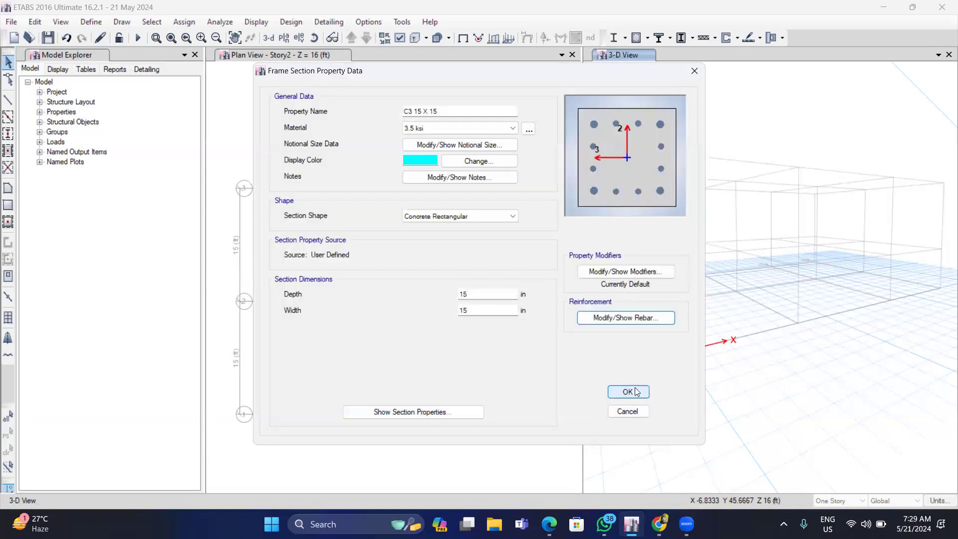
pyautogui.click(629, 390)
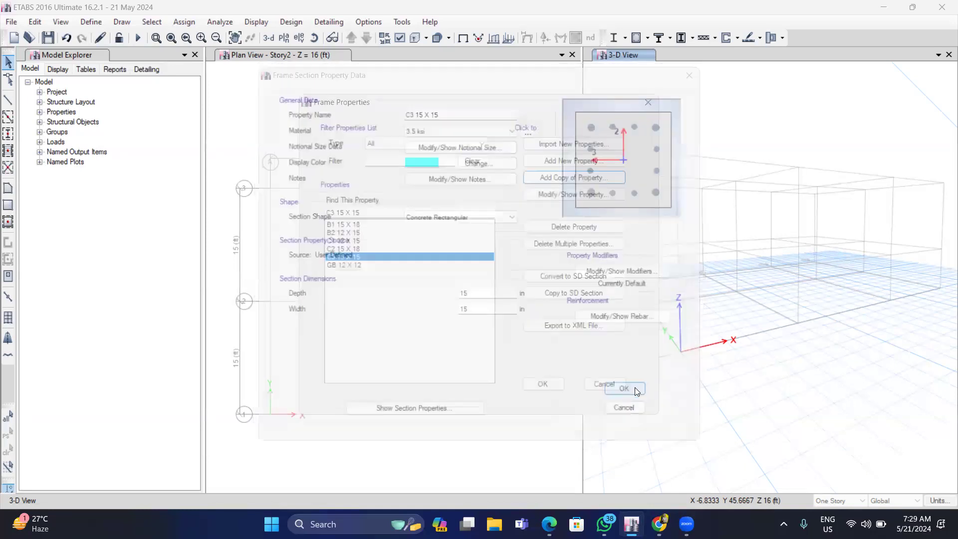
# Step: Check the GB 12 X 12 section's data and accept the list of frame properties
pyautogui.click(349, 265)
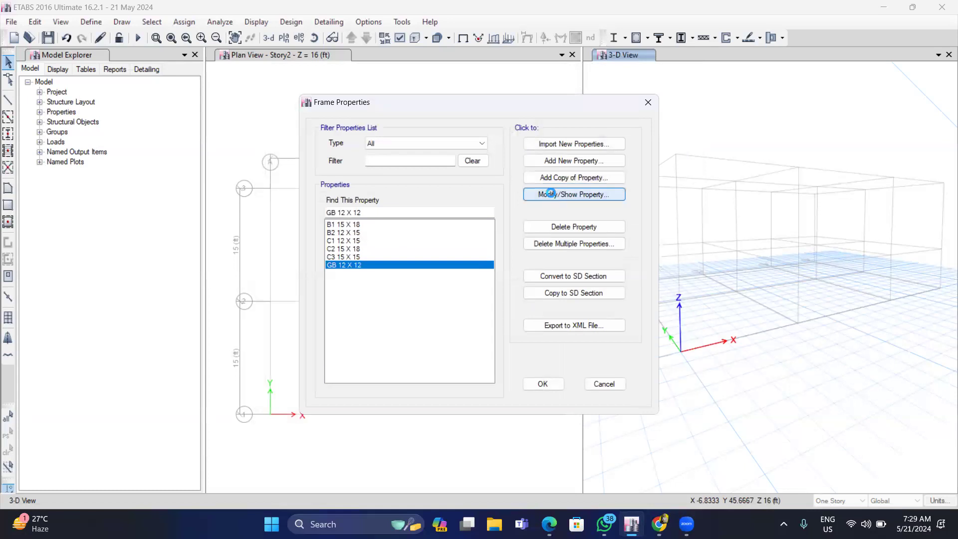
pyautogui.click(551, 193)
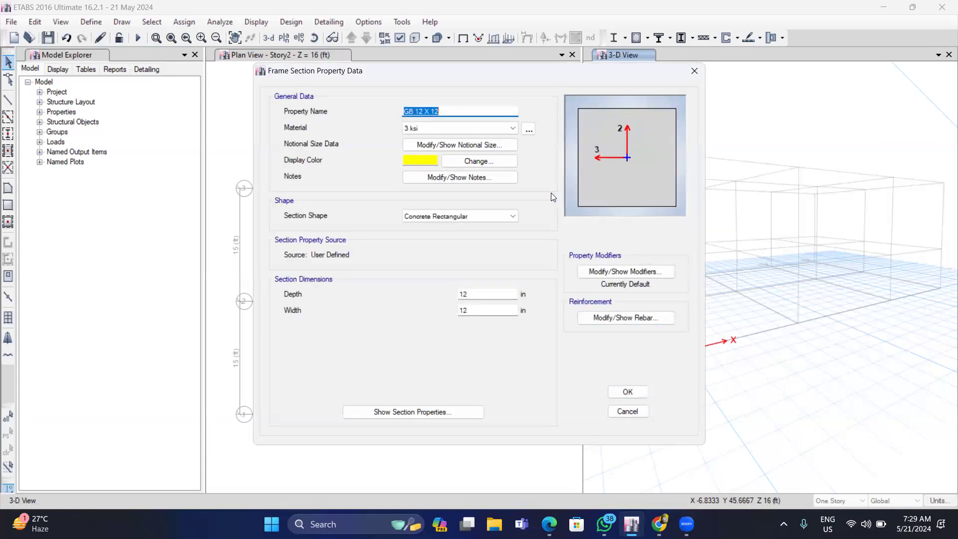
pyautogui.click(691, 72)
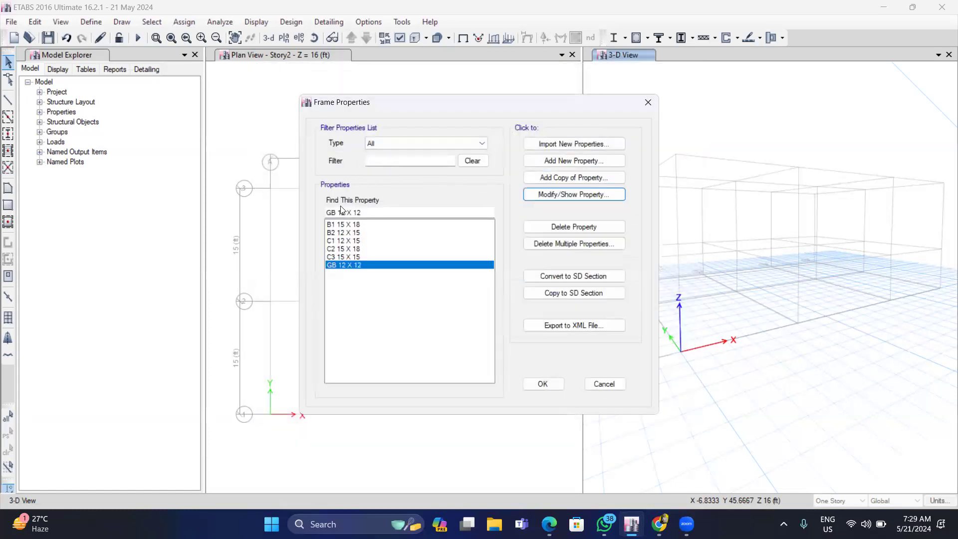
pyautogui.click(345, 225)
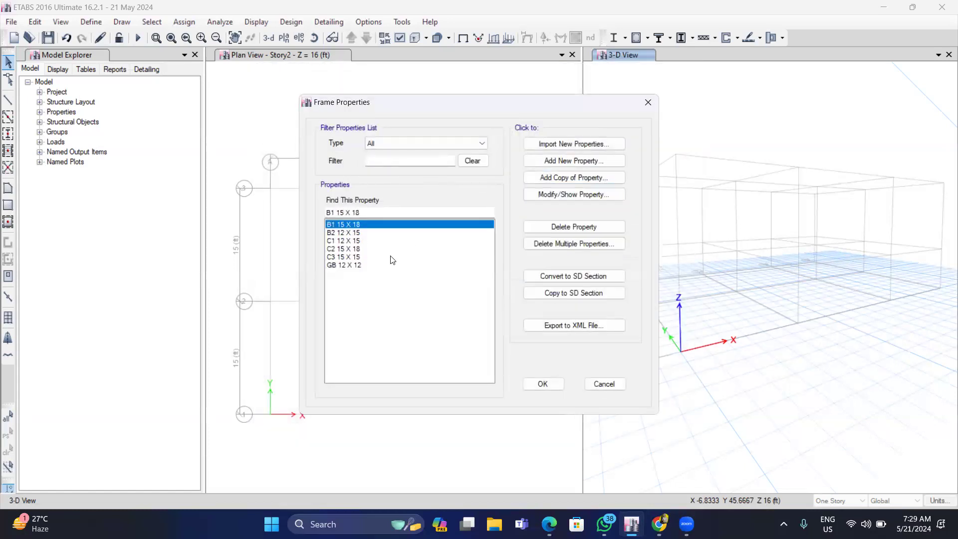
pyautogui.click(543, 384)
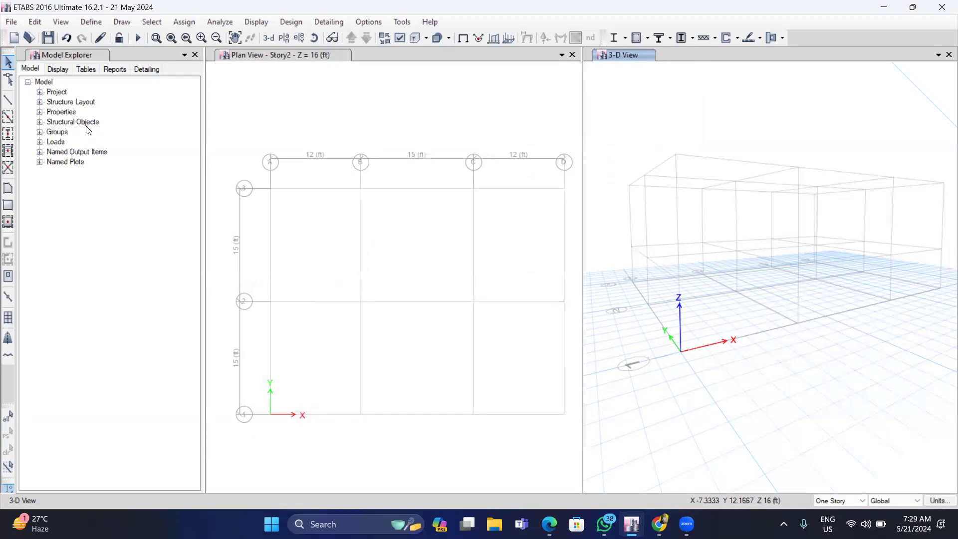
# Step: Draw C1 12 X 15 columns at grid points A3, D3, A1 and D1 on Story2, checking the column layout in the Small Building PDF
pyautogui.click(7, 134)
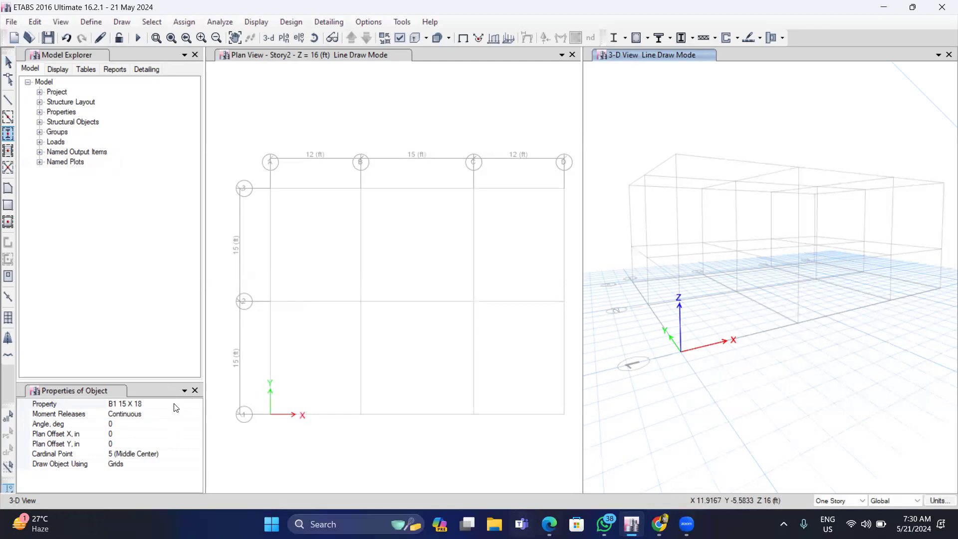
pyautogui.click(198, 403)
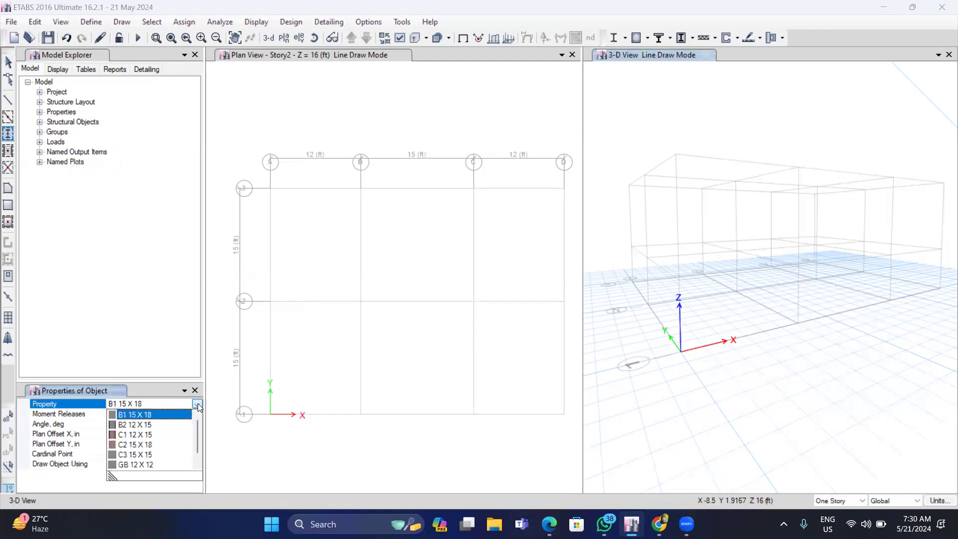
pyautogui.click(133, 435)
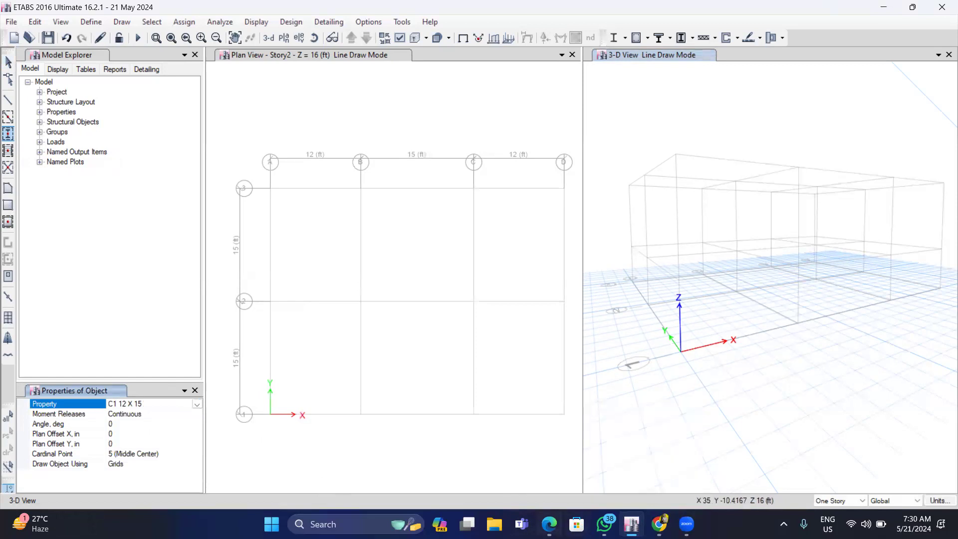
pyautogui.click(549, 524)
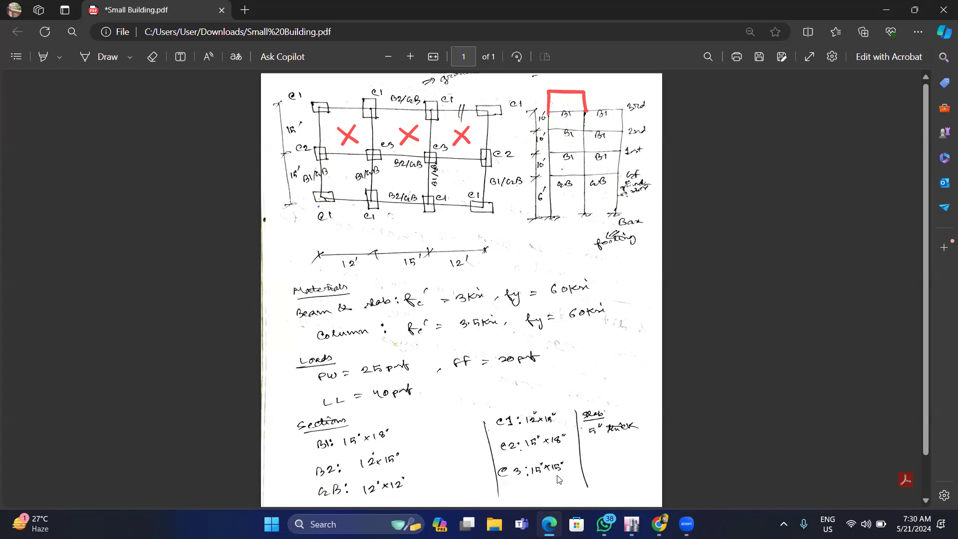
pyautogui.click(632, 523)
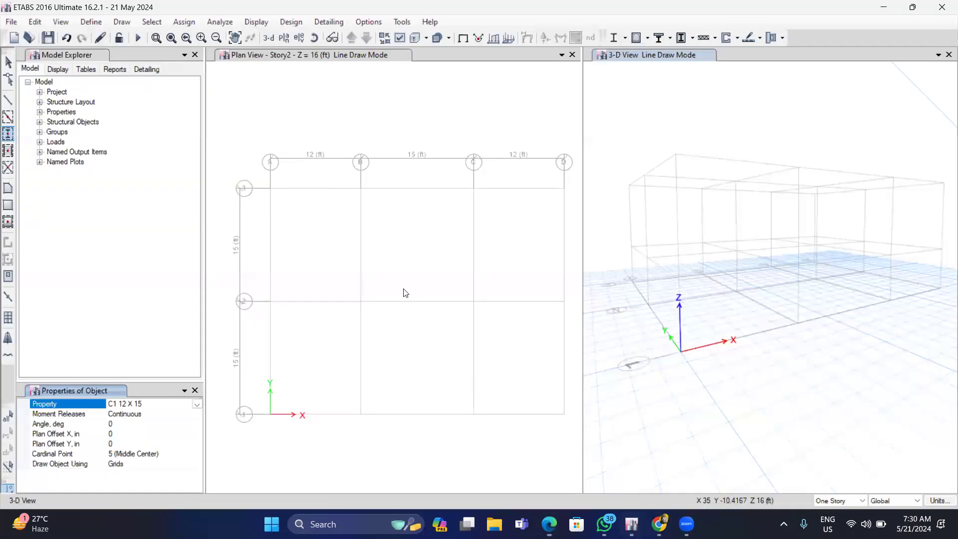
pyautogui.click(265, 197)
pyautogui.click(269, 187)
pyautogui.click(561, 188)
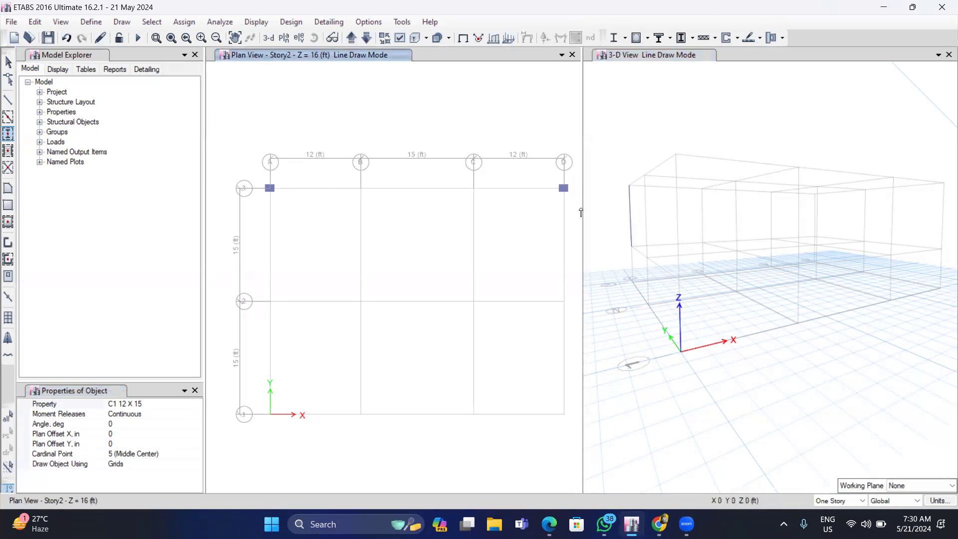
pyautogui.click(270, 413)
pyautogui.moveTo(535, 399); pyautogui.dragTo(579, 432)
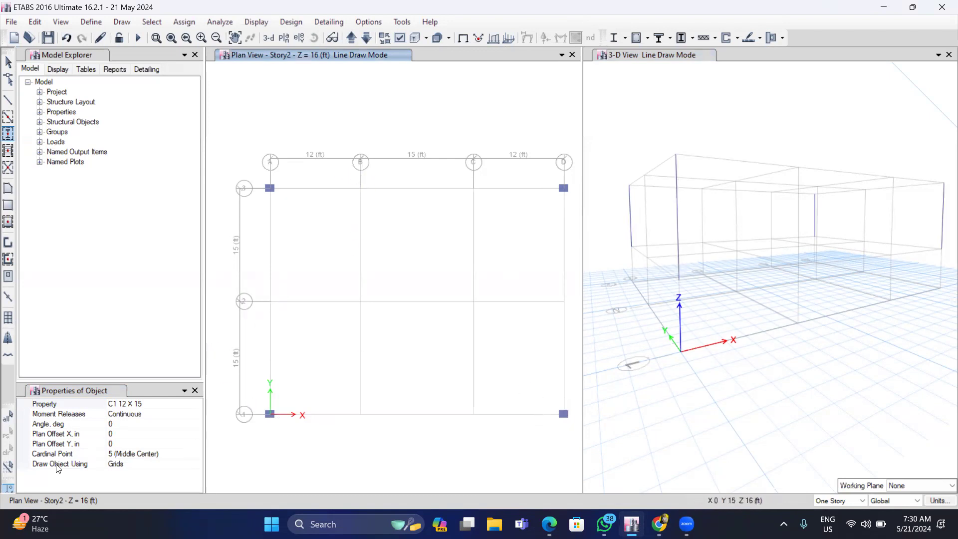
# Step: Draw C1 12 X 15 columns at a 90-degree angle at grid points B3, C3, B1 and C1 on Story2, checking against the Small Building PDF
pyautogui.click(123, 423)
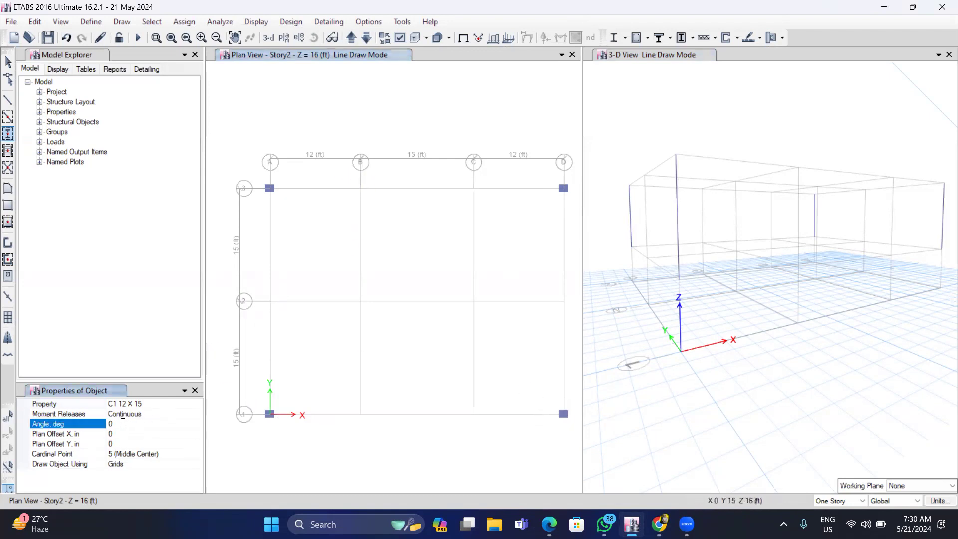
pyautogui.write('90')
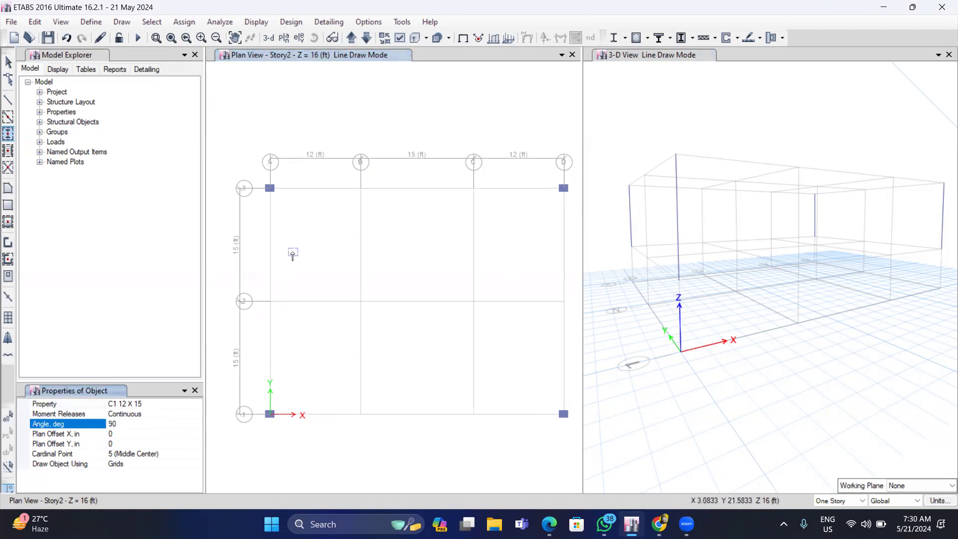
pyautogui.moveTo(348, 175); pyautogui.dragTo(370, 203)
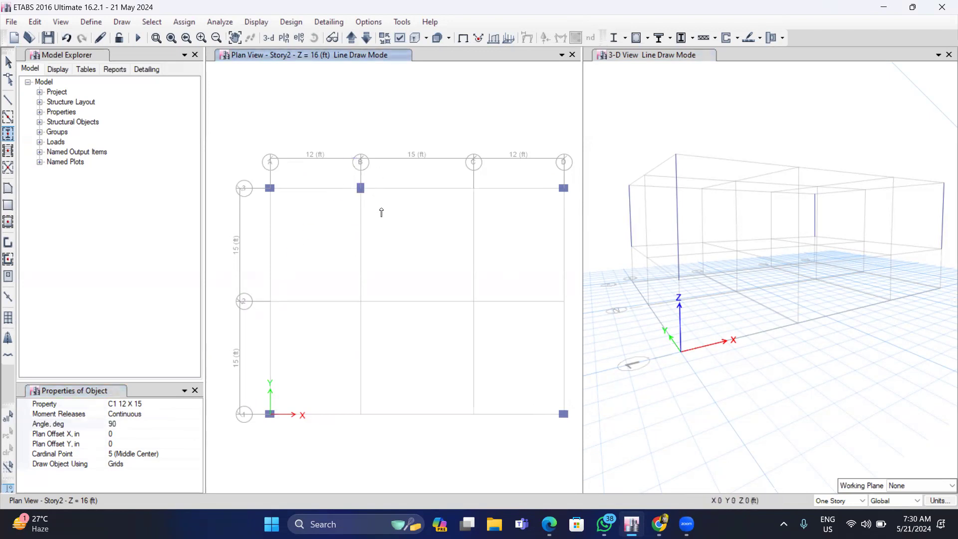
pyautogui.moveTo(459, 177); pyautogui.dragTo(502, 205)
pyautogui.moveTo(353, 397); pyautogui.dragTo(389, 452)
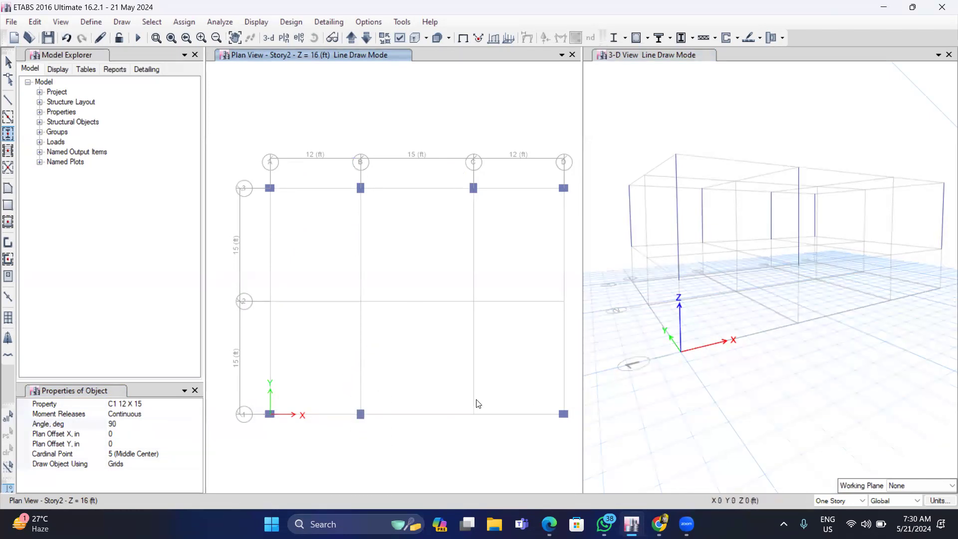
pyautogui.moveTo(455, 398); pyautogui.dragTo(488, 429)
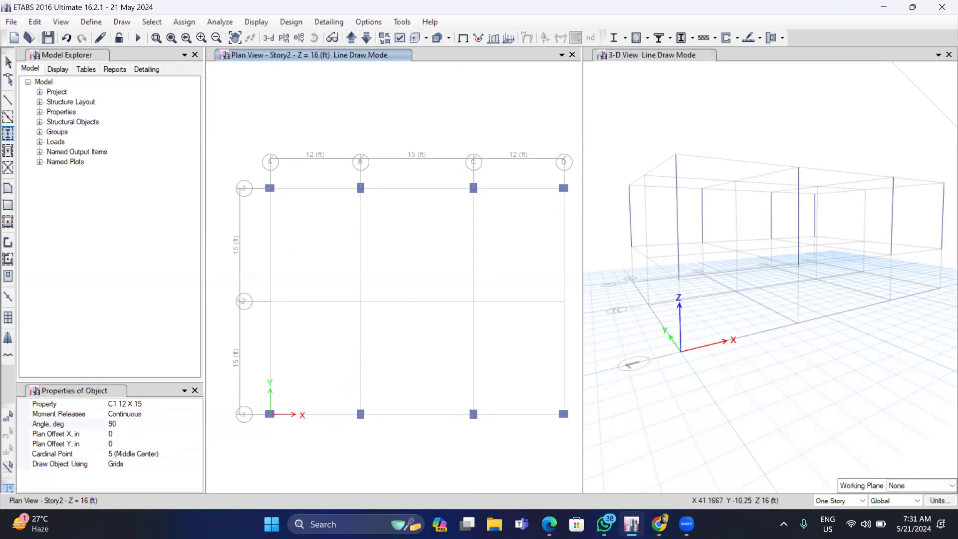
pyautogui.click(548, 524)
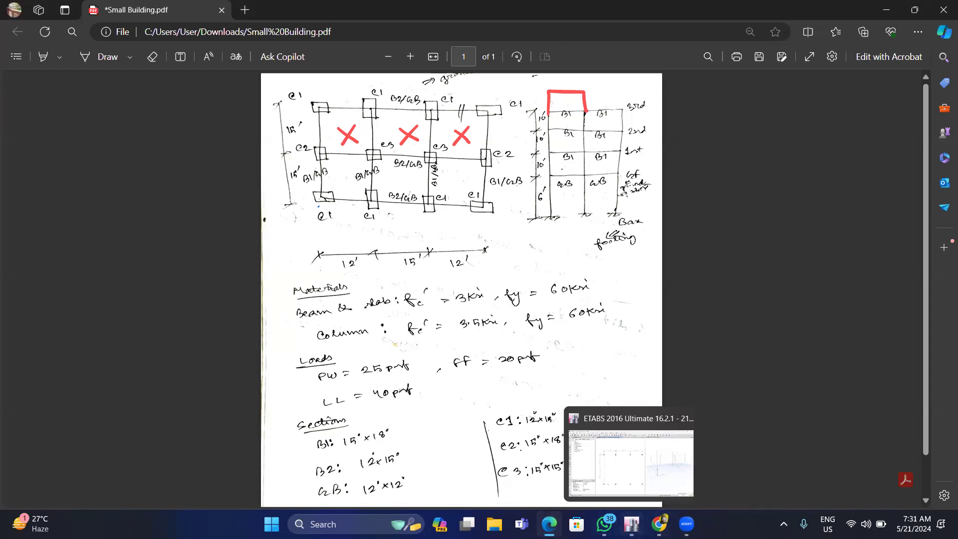
pyautogui.click(632, 524)
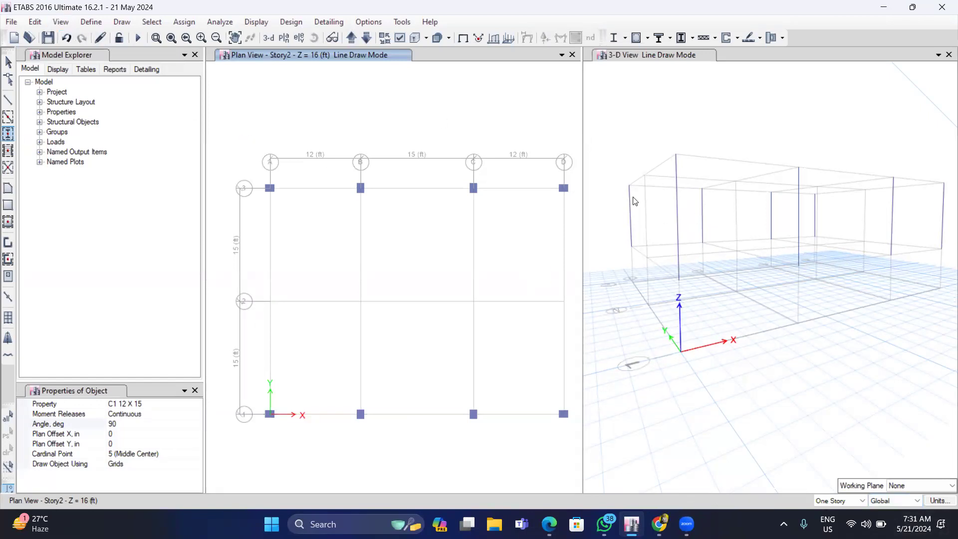
# Step: Undo all the columns drawn on Story2 so far
pyautogui.click(67, 39)
pyautogui.click(67, 39)
pyautogui.click(67, 39)
pyautogui.click(67, 39)
pyautogui.click(67, 39)
pyautogui.click(67, 39)
pyautogui.click(66, 39)
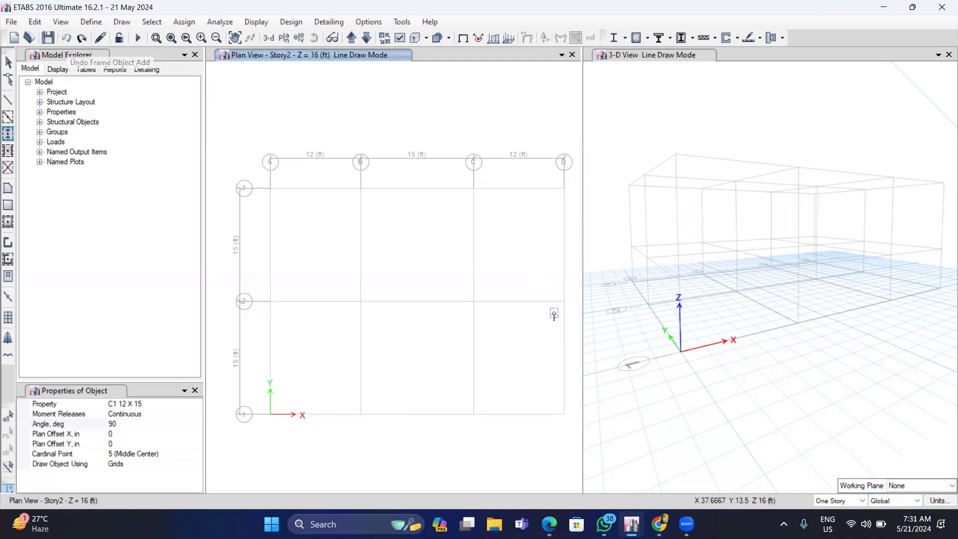
# Step: Apply drawing to All Stories and draw C1 12 X 15 columns at 90 degrees at grid points B3, C3 and B1
pyautogui.click(854, 500)
pyautogui.click(836, 519)
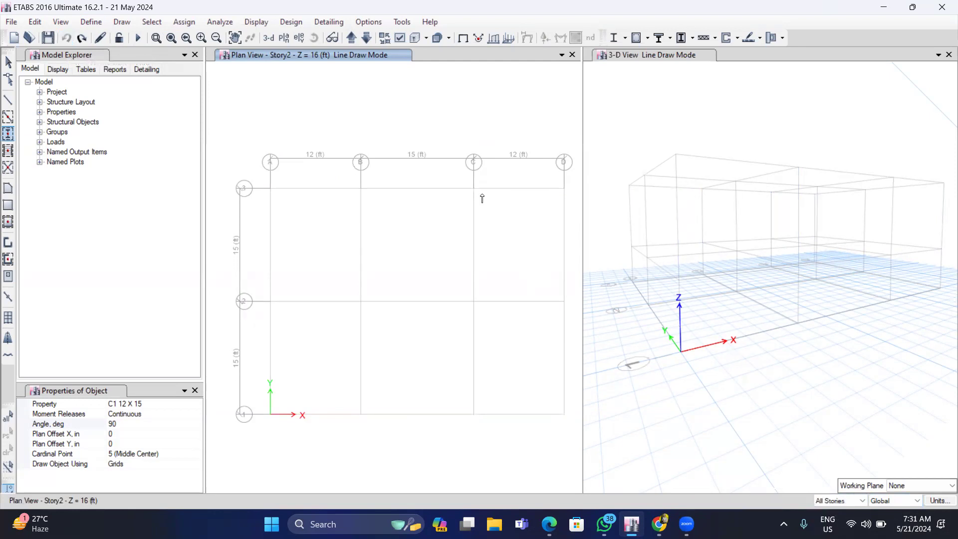
pyautogui.click(358, 186)
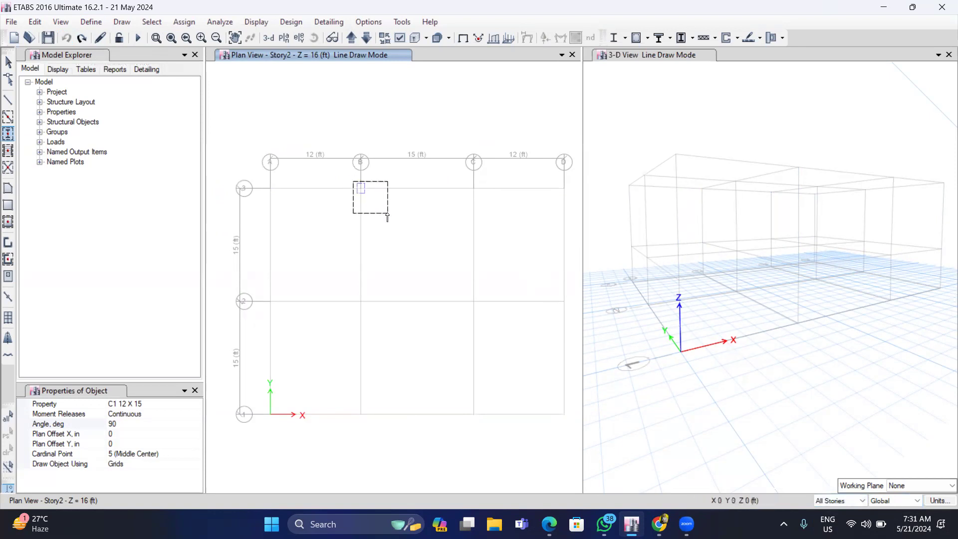
pyautogui.click(473, 187)
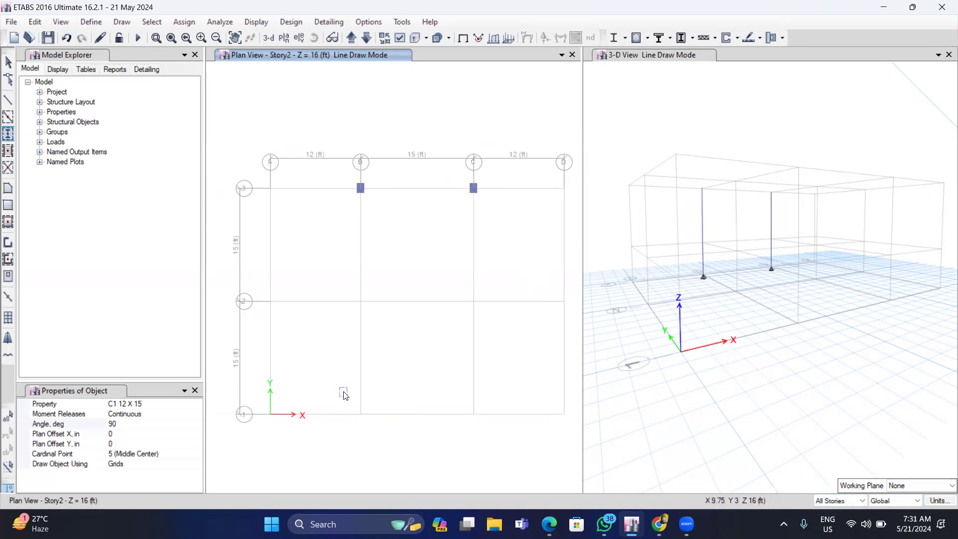
pyautogui.click(359, 412)
# Step: Try to place the column for grid point C1, and delete the one misplaced on grid line 1 between B and C
pyautogui.click(439, 409)
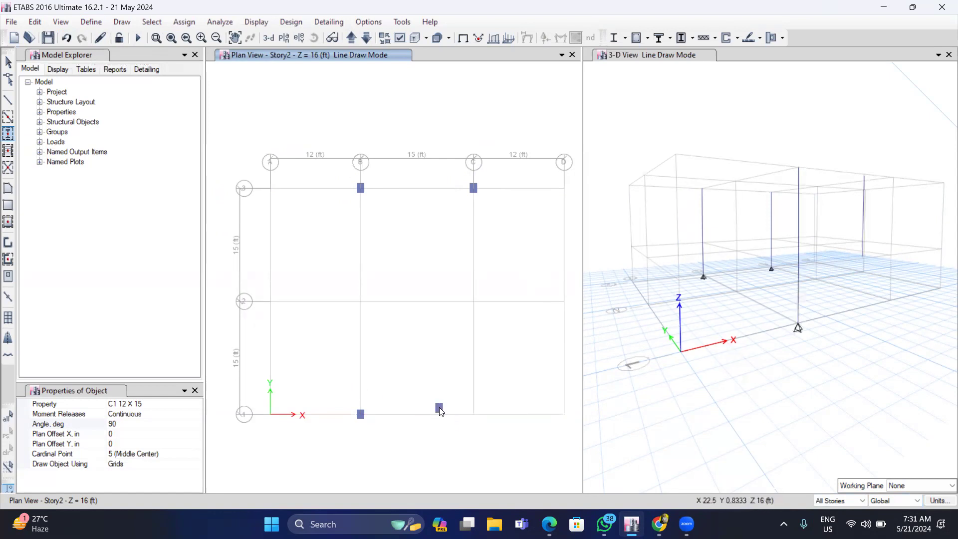
pyautogui.press('Escape')
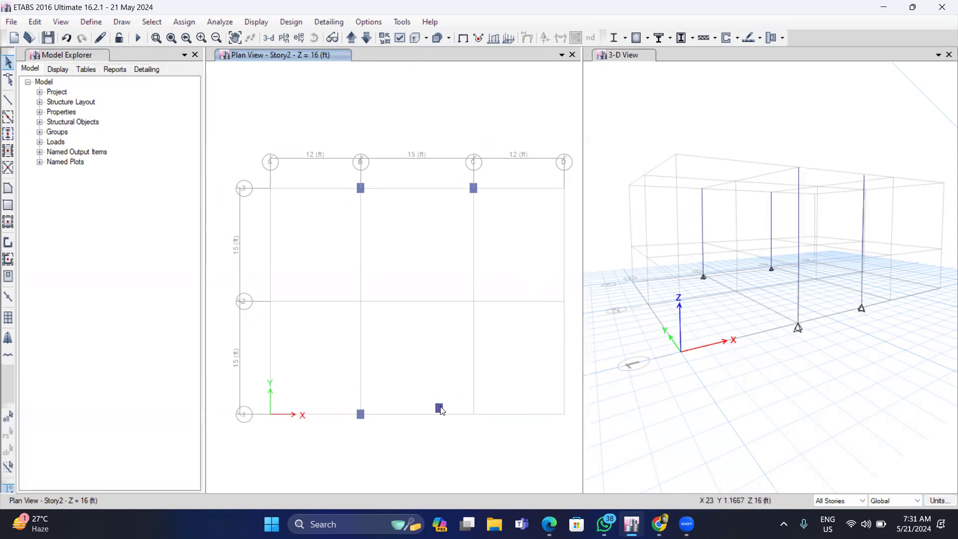
pyautogui.click(439, 408)
pyautogui.click(439, 410)
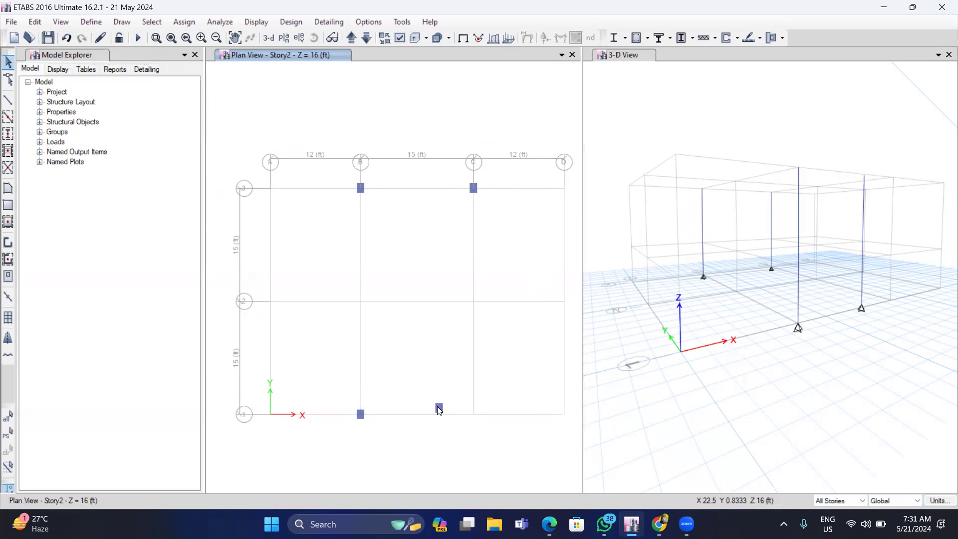
pyautogui.click(438, 407)
pyautogui.click(437, 407)
pyautogui.click(430, 405)
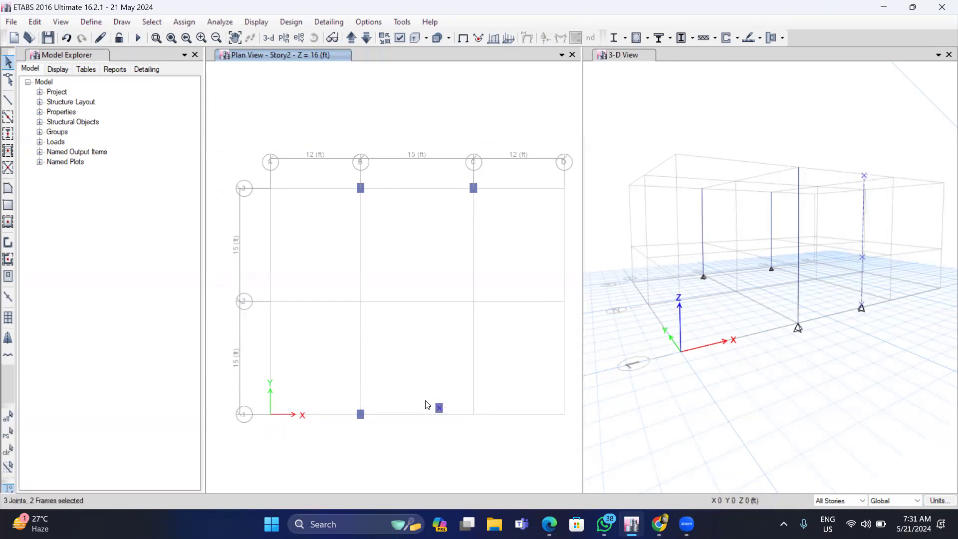
pyautogui.press('Delete')
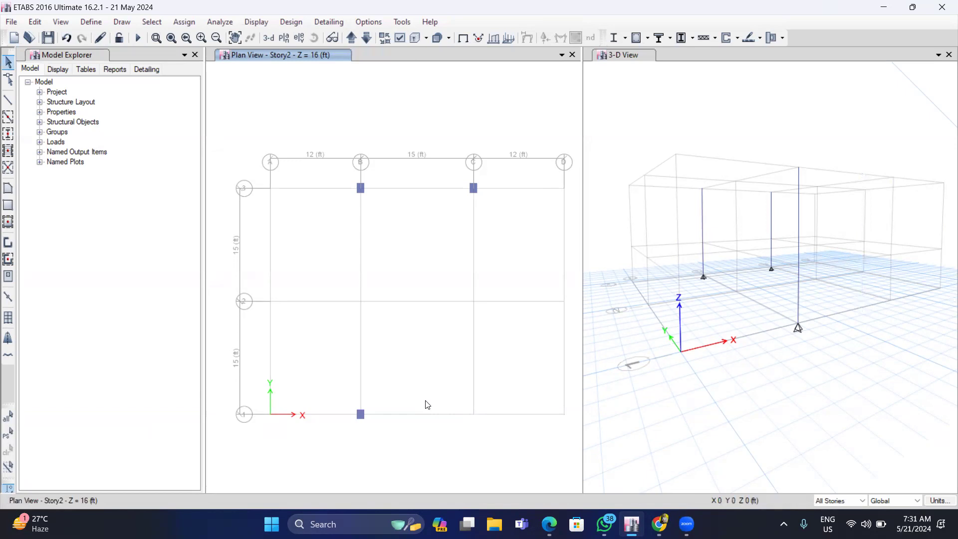
# Step: Draw a C1 12 X 15 column at 90 degrees at grid point C1 on all stories
pyautogui.click(8, 134)
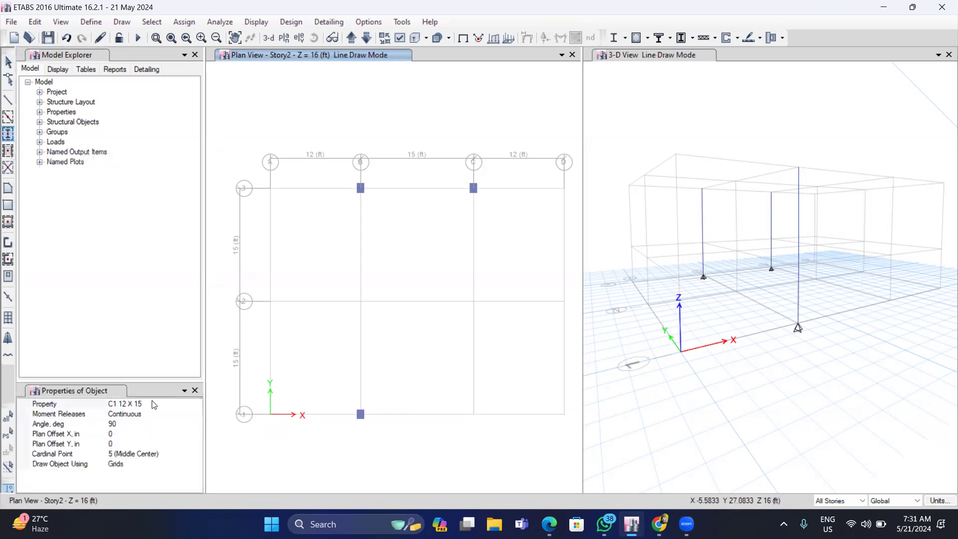
pyautogui.click(466, 409)
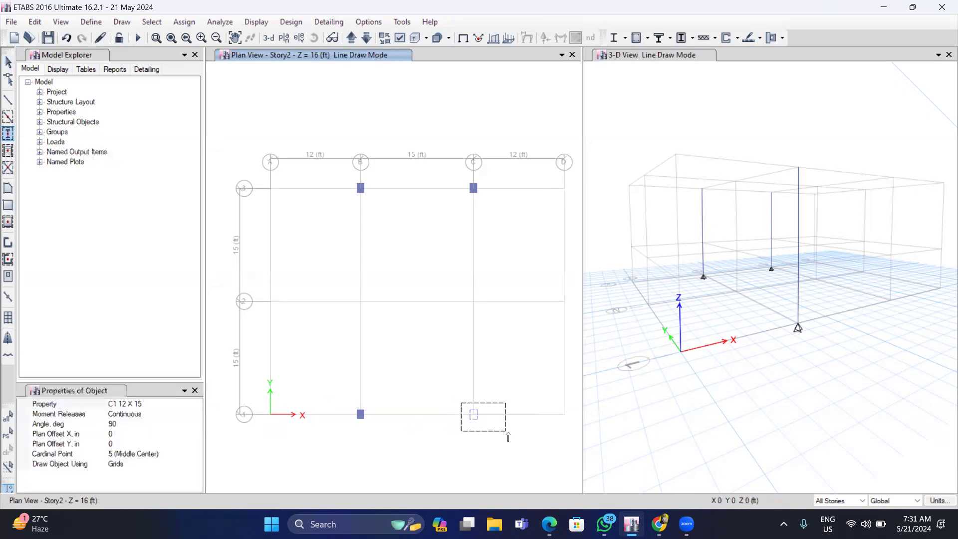
pyautogui.click(510, 437)
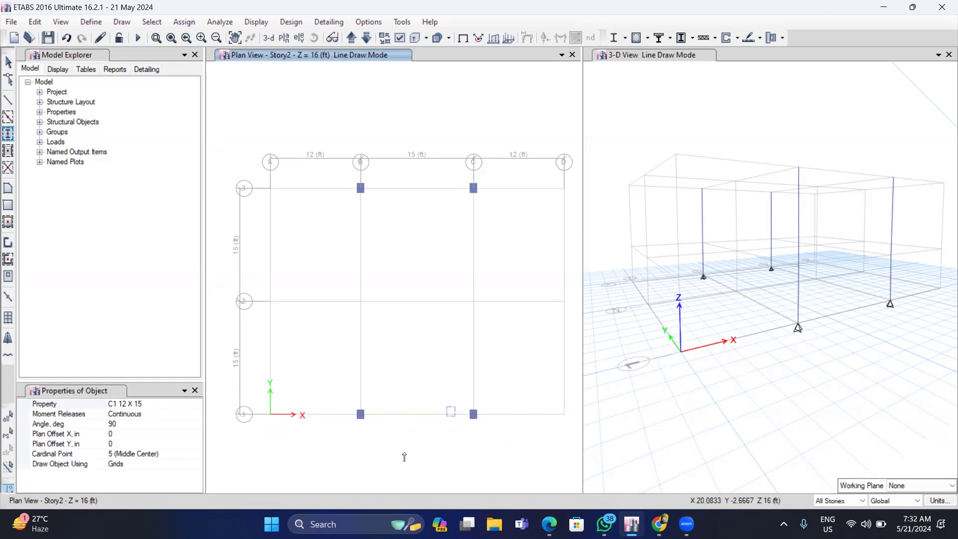
# Step: Set the column angle to 0 degrees and draw C1 12 X 15 columns at corners A3, D3, A1 and D1 on all stories
pyautogui.click(120, 424)
pyautogui.press('BackSpace')
pyautogui.write('0')
pyautogui.click(269, 188)
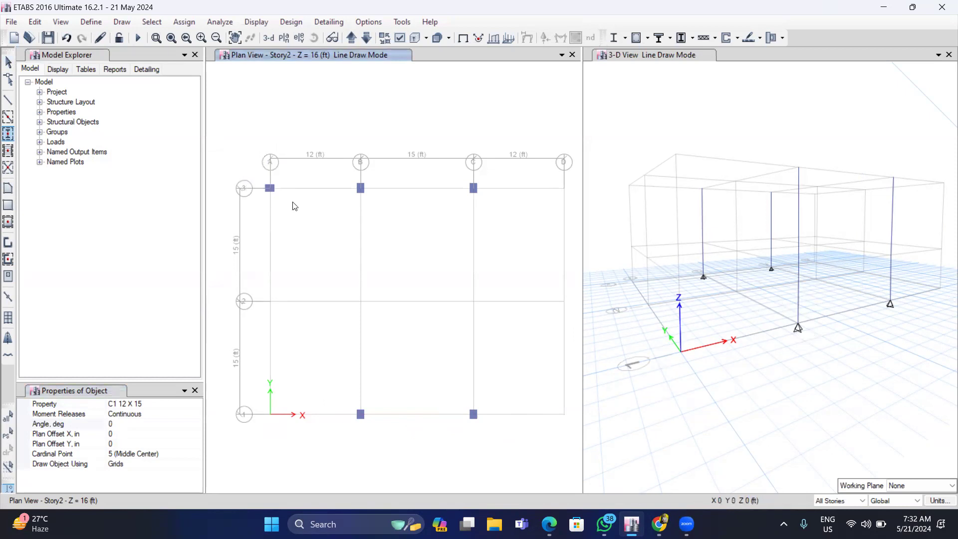
pyautogui.click(563, 188)
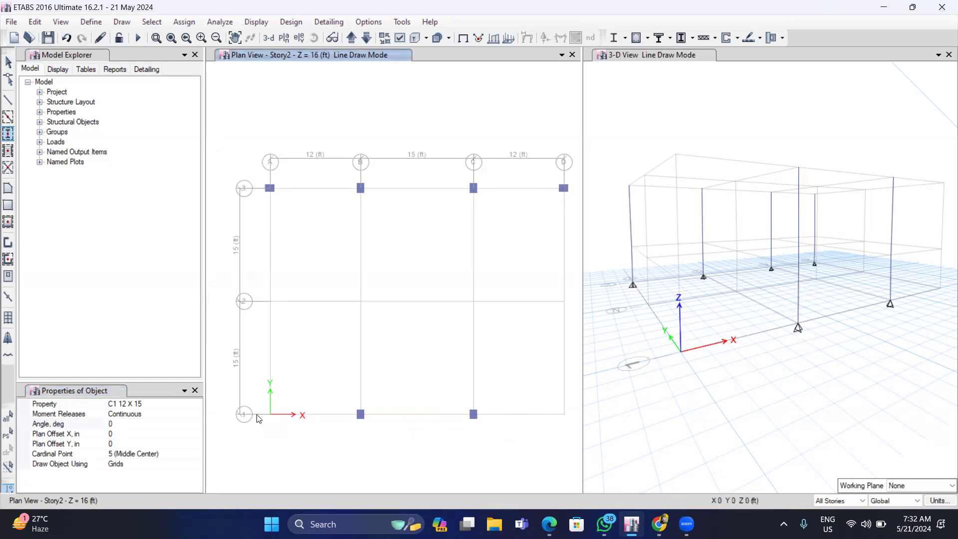
pyautogui.click(269, 414)
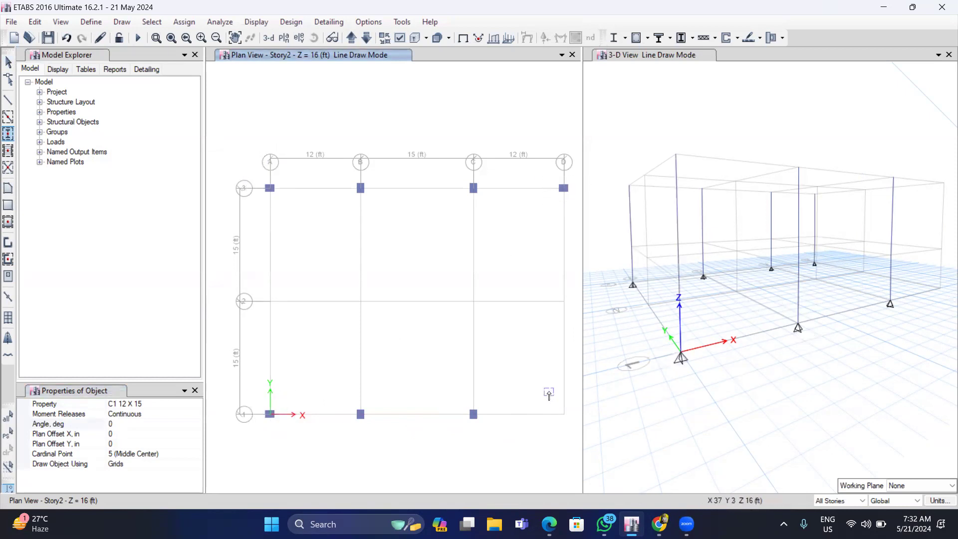
pyautogui.click(563, 414)
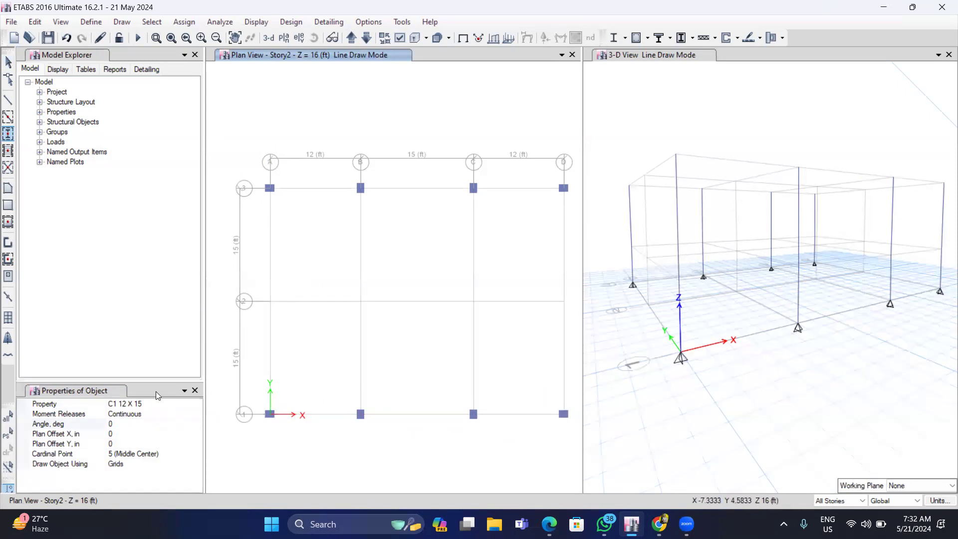
# Step: Draw C2 15 X 18 columns at grid points A2 and D2 on all stories
pyautogui.click(148, 408)
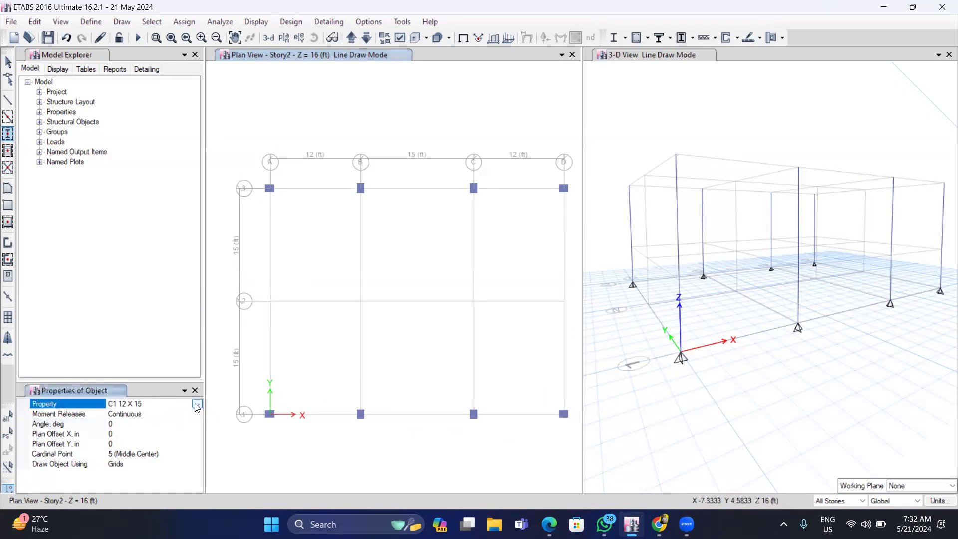
pyautogui.click(196, 404)
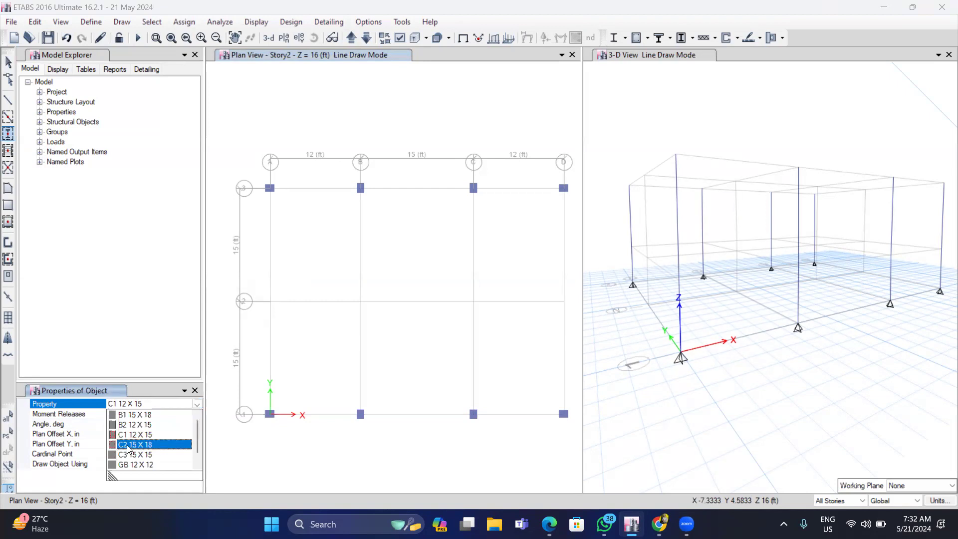
pyautogui.click(135, 444)
pyautogui.click(270, 301)
pyautogui.click(563, 300)
# Step: Draw C3 15 X 15 columns at grid points B2 and C2 on all stories and close the object properties
pyautogui.click(166, 406)
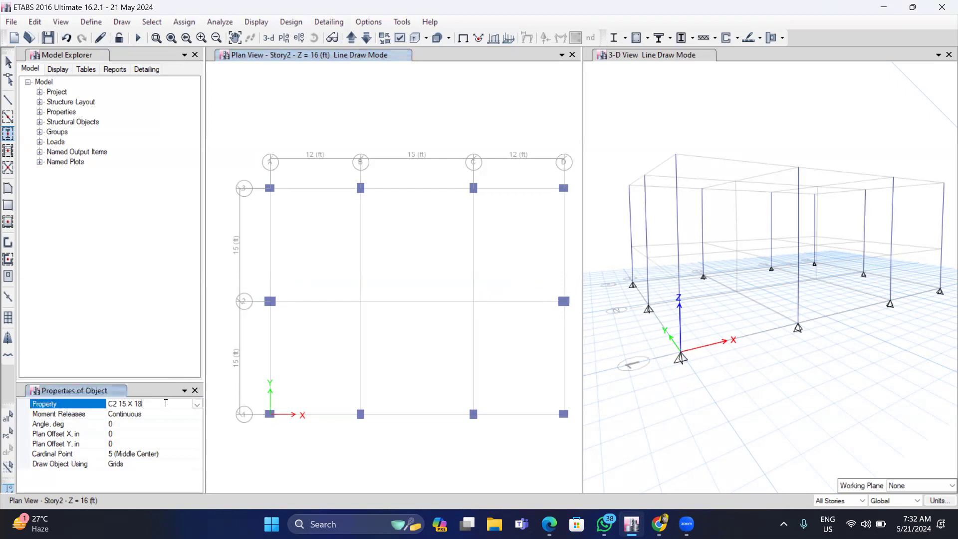
pyautogui.click(197, 405)
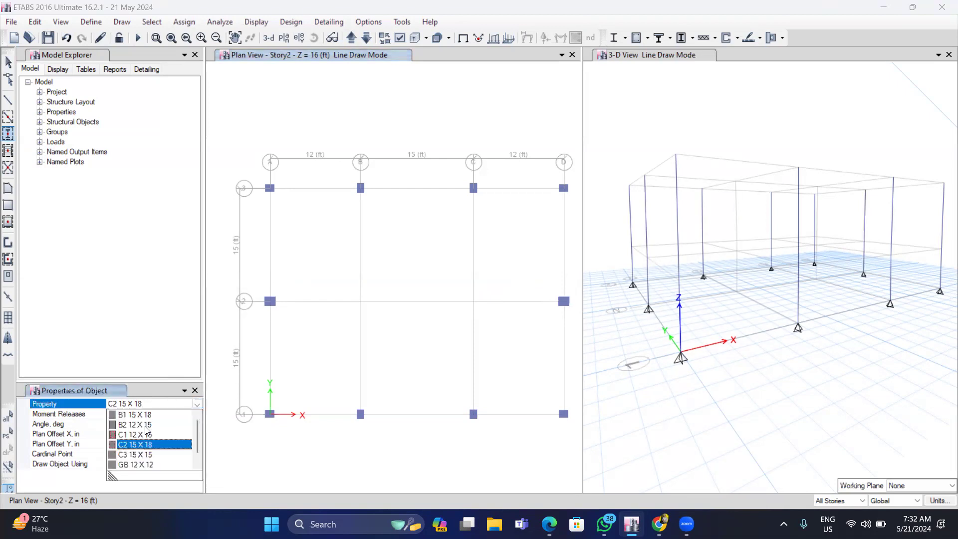
pyautogui.click(129, 454)
pyautogui.moveTo(340, 286); pyautogui.dragTo(513, 351)
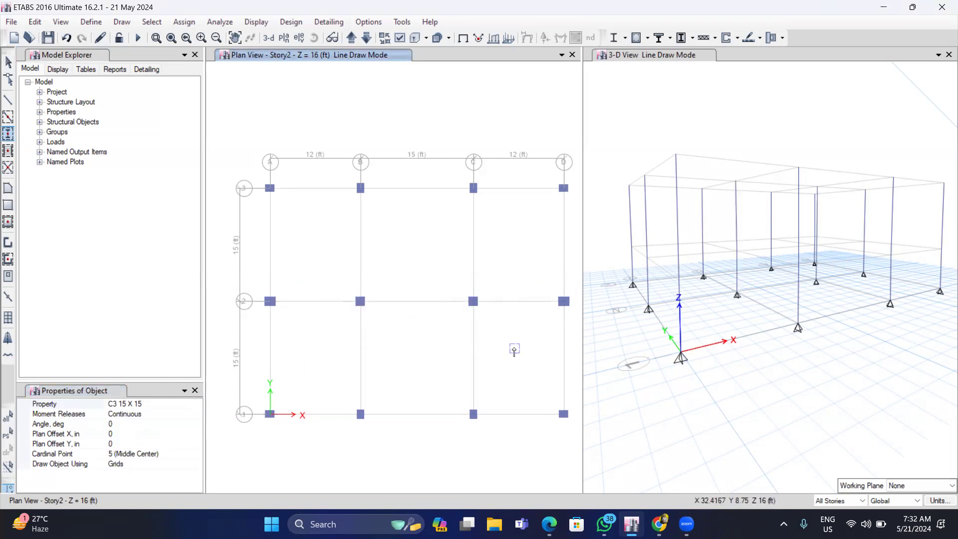
pyautogui.click(195, 390)
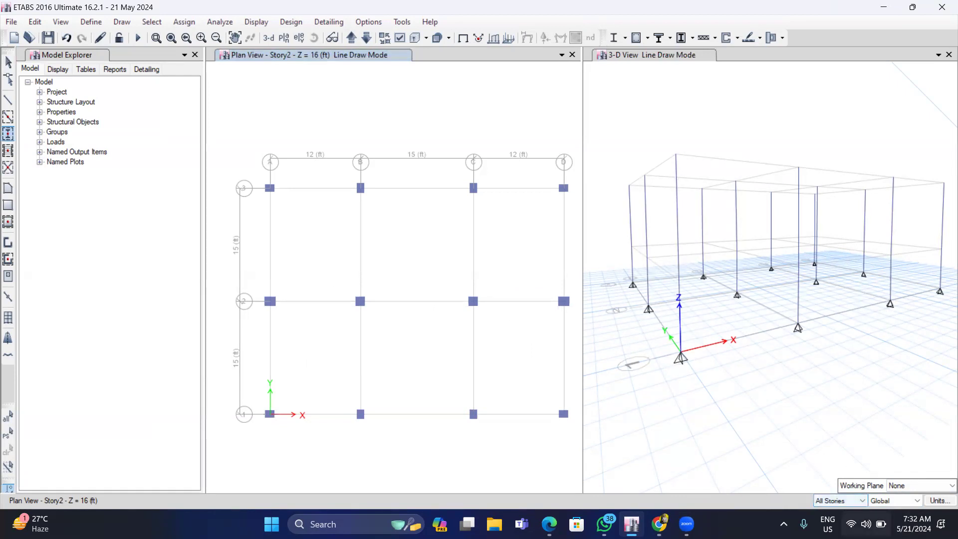
# Step: Limit plan editing to One Story, display the Base plan, leave column drawing and select all the base joints
pyautogui.click(861, 501)
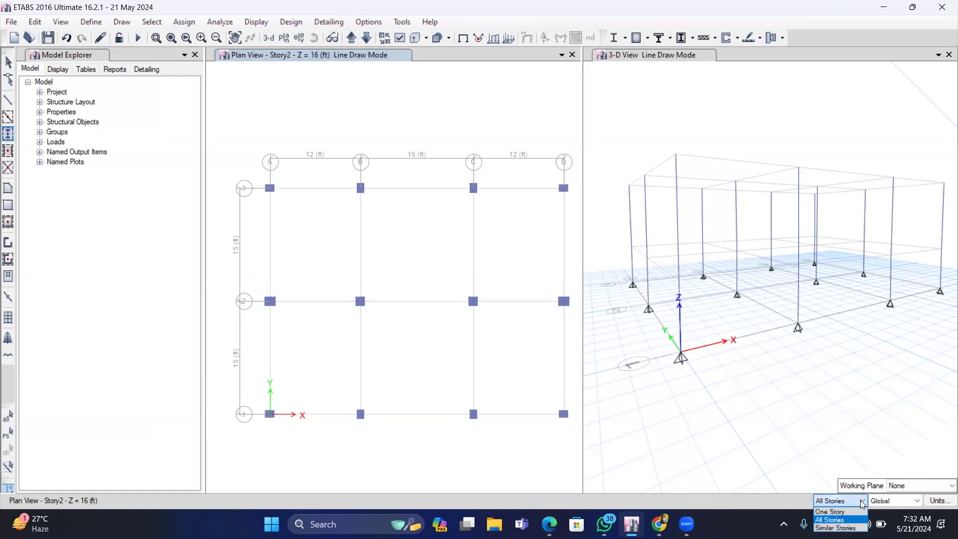
pyautogui.click(829, 513)
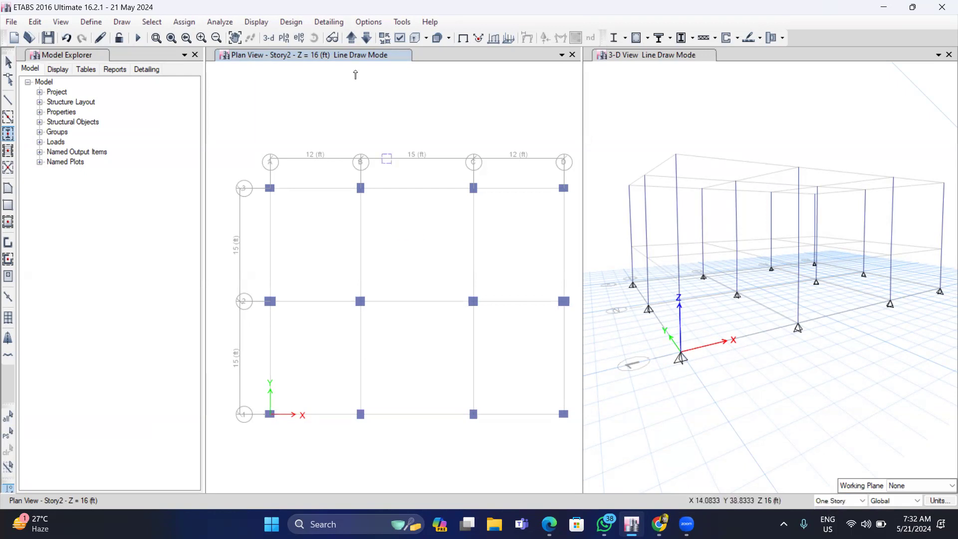
pyautogui.click(367, 38)
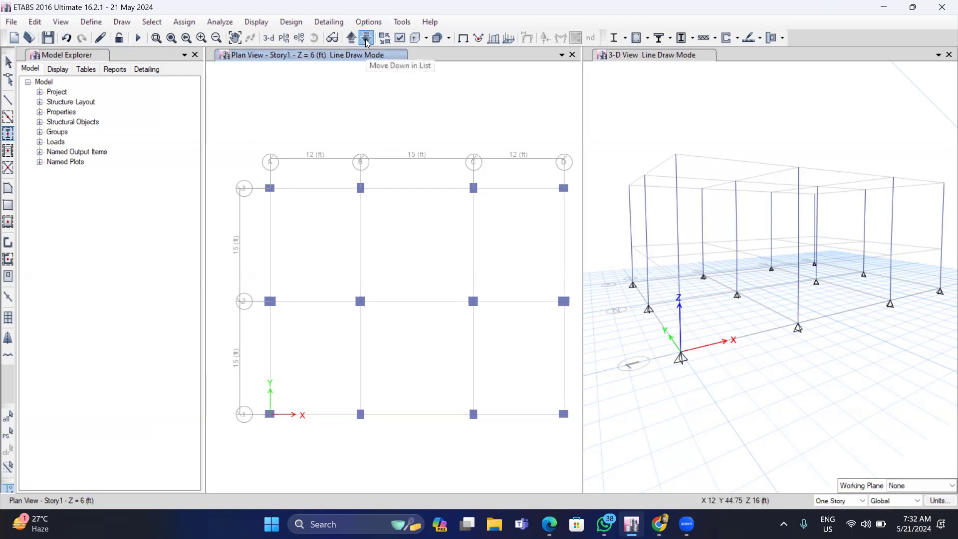
pyautogui.click(367, 39)
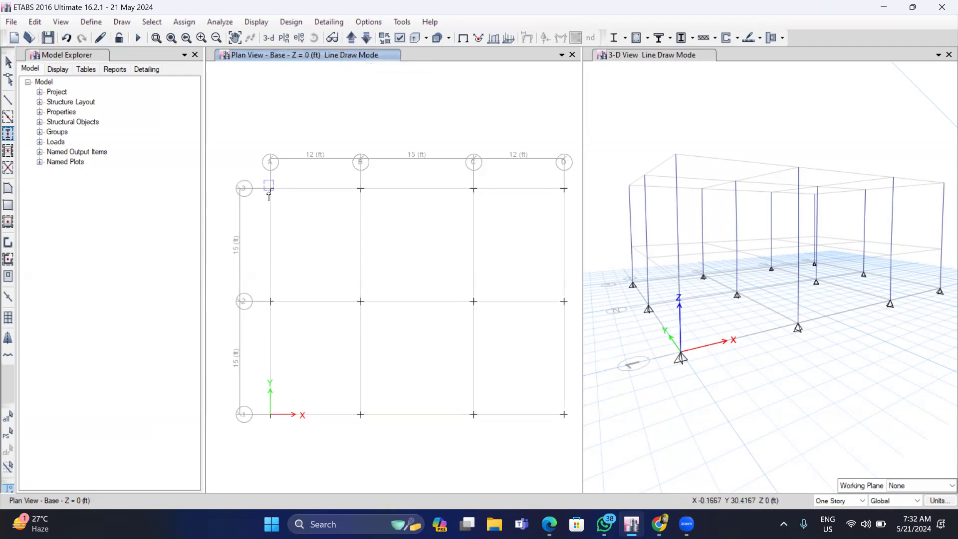
pyautogui.press('Escape')
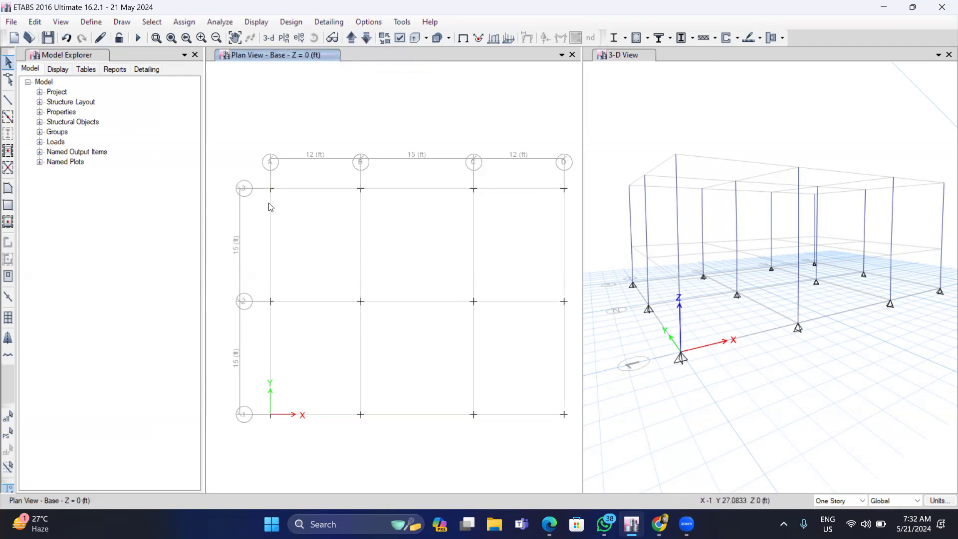
pyautogui.moveTo(256, 174); pyautogui.dragTo(570, 428)
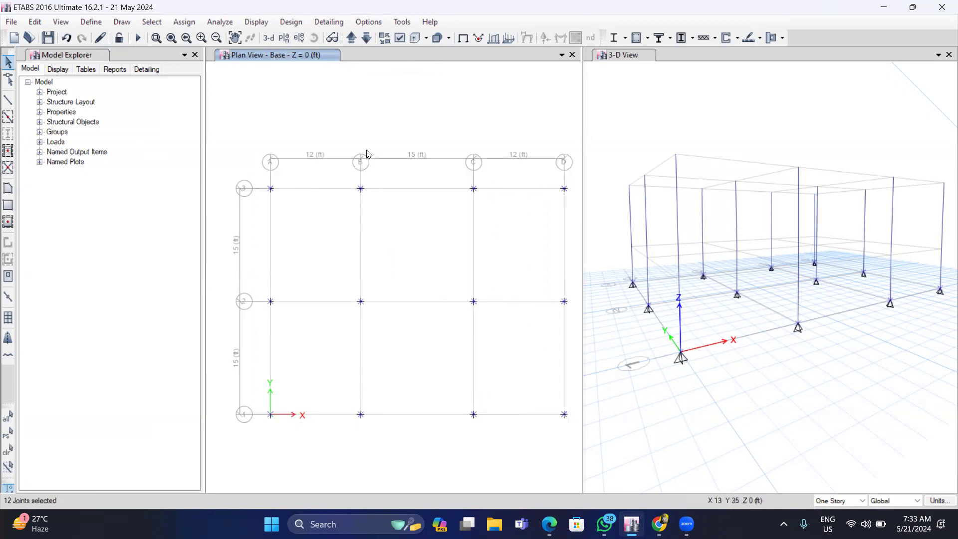
# Step: Assign fixed restraints, with all translations and rotations restrained, to the selected base joints and refresh the 3-D view
pyautogui.click(185, 22)
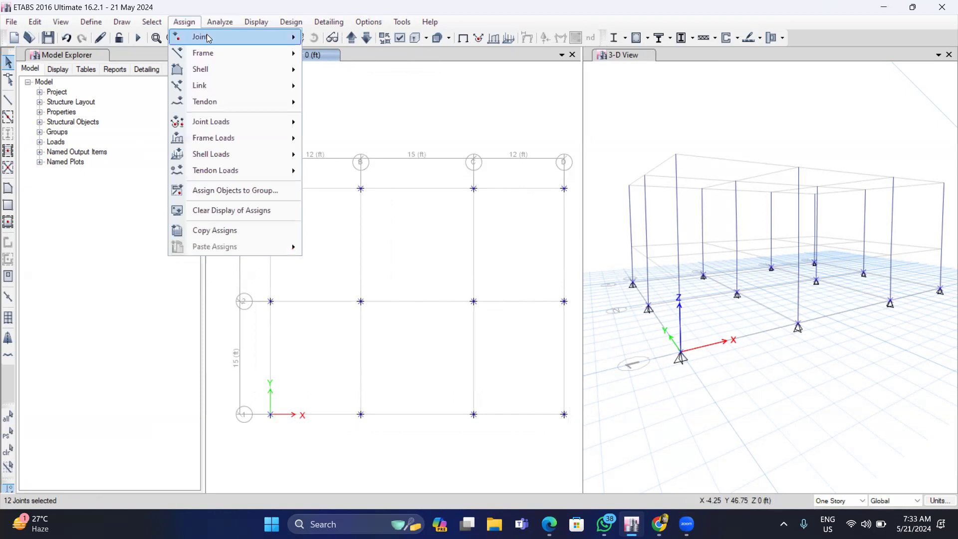
pyautogui.moveTo(208, 38)
pyautogui.click(346, 39)
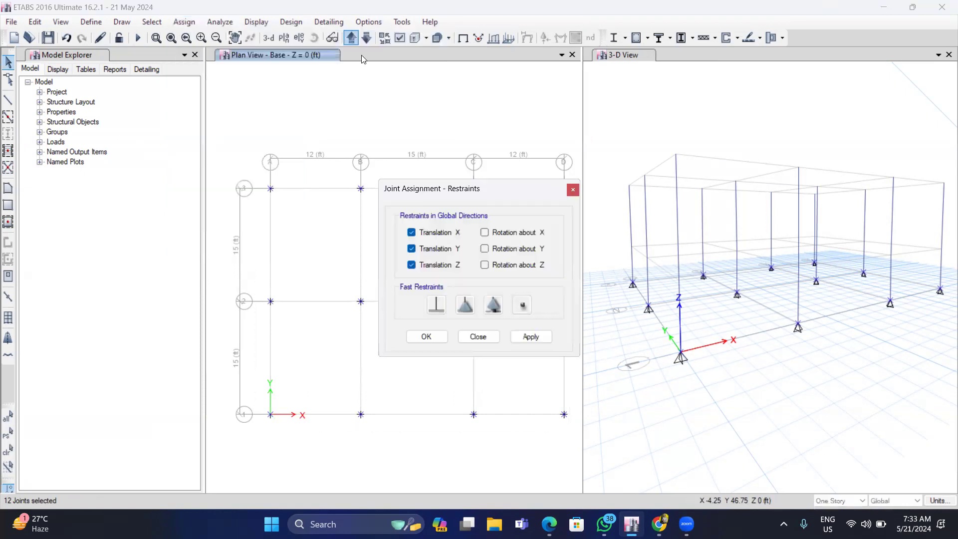
pyautogui.click(438, 306)
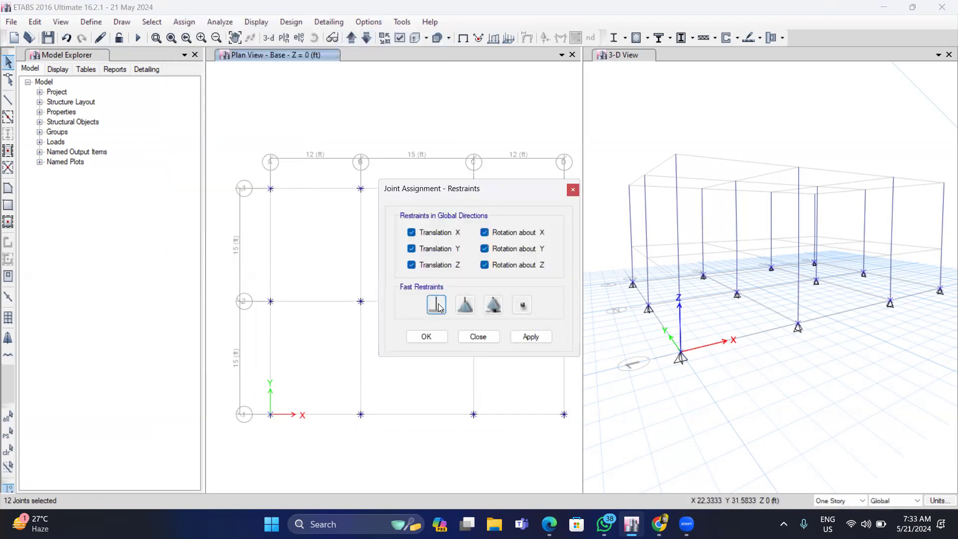
pyautogui.click(530, 337)
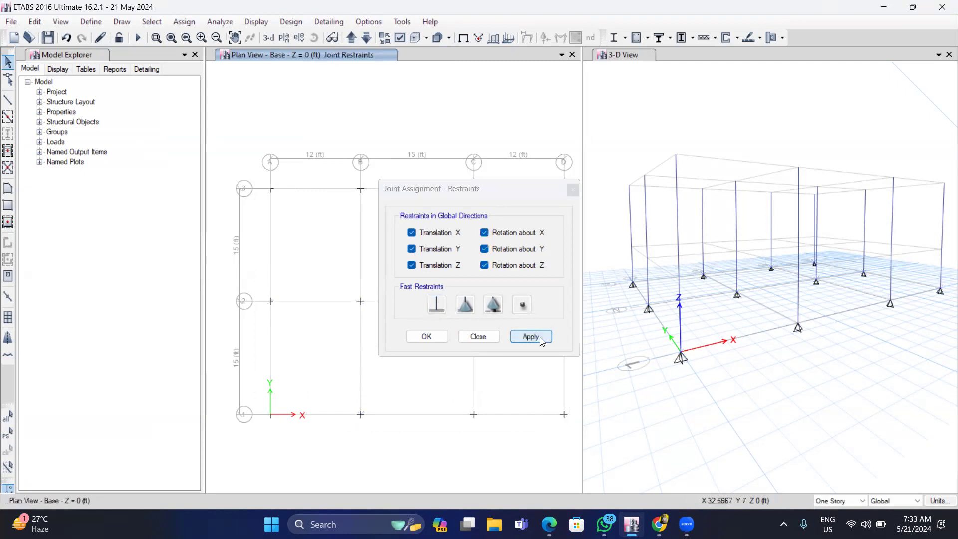
pyautogui.click(478, 337)
pyautogui.click(623, 52)
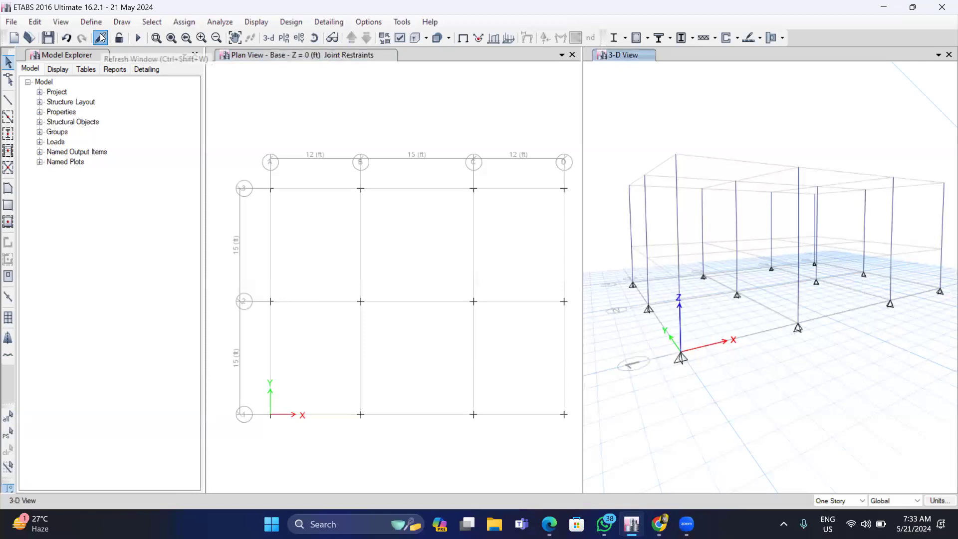
pyautogui.click(298, 55)
# Step: Open the story data from the plan view's grid settings and rename Story1 as GF
pyautogui.click(356, 38)
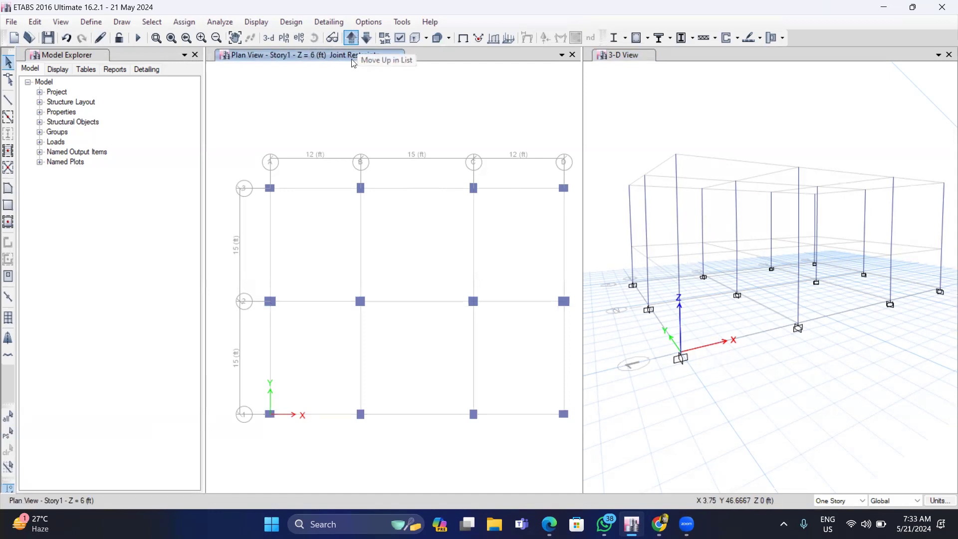
pyautogui.click(366, 37)
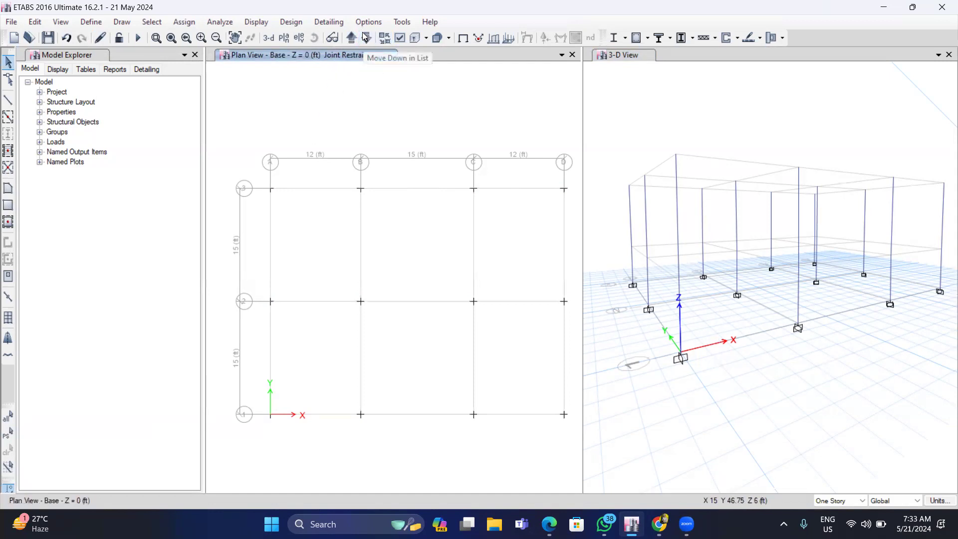
pyautogui.click(366, 38)
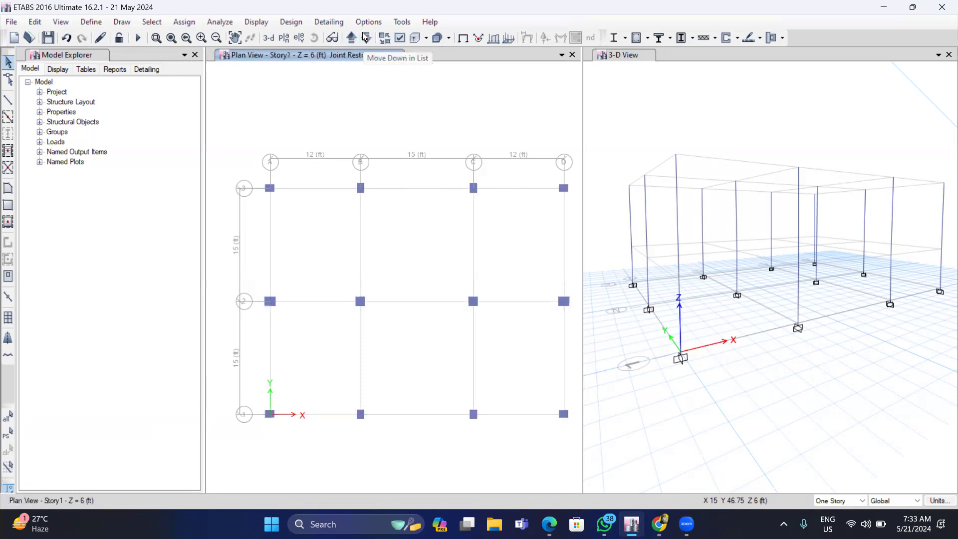
pyautogui.rightClick(313, 90)
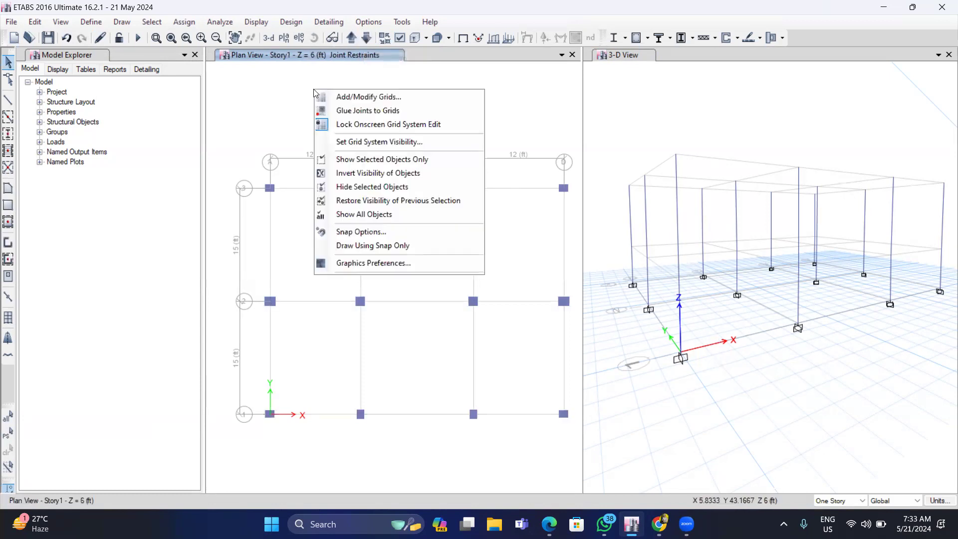
pyautogui.click(366, 98)
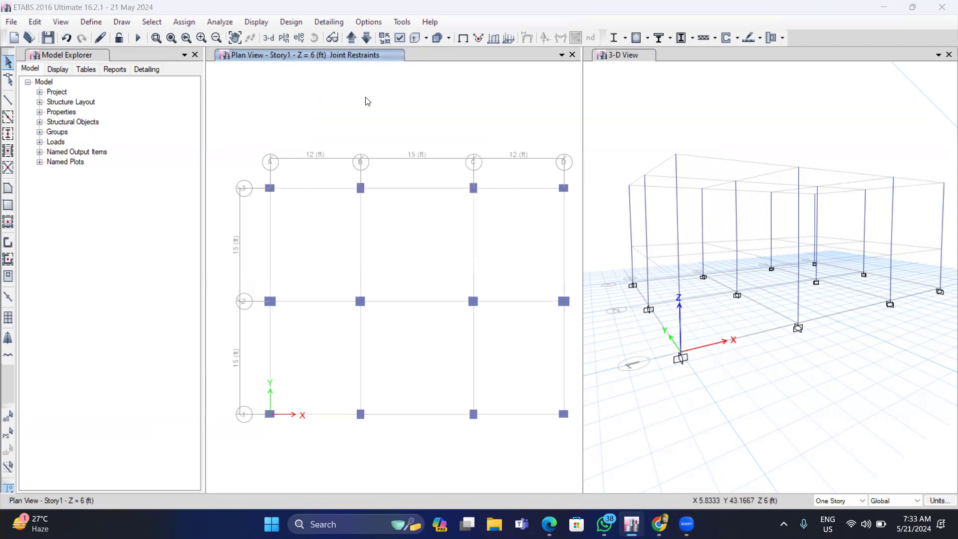
pyautogui.click(540, 132)
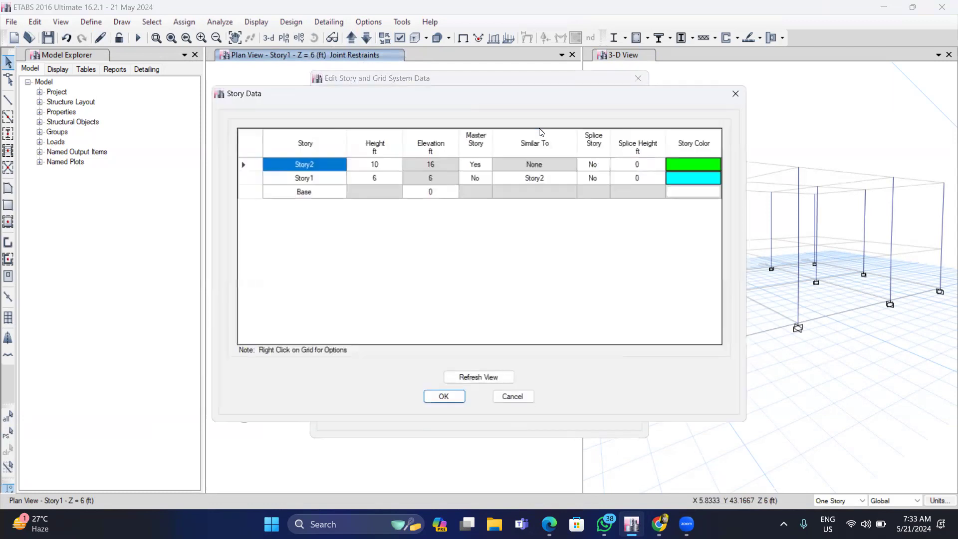
pyautogui.doubleClick(303, 179)
pyautogui.press('BackSpace')
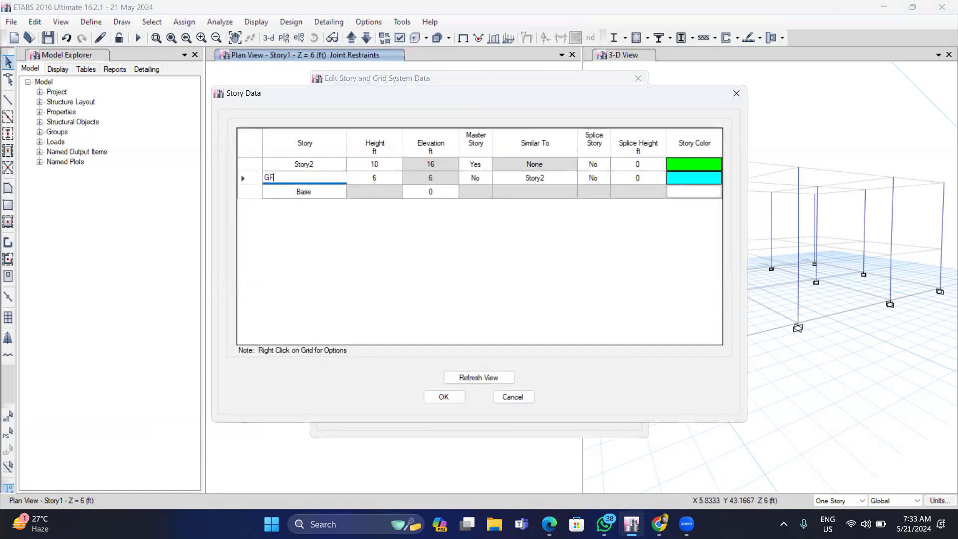
pyautogui.write('GF')
# Step: Rename Story2 as 1st Floor, refresh the view and accept the story and grid system data
pyautogui.doubleClick(319, 164)
pyautogui.press('BackSpace')
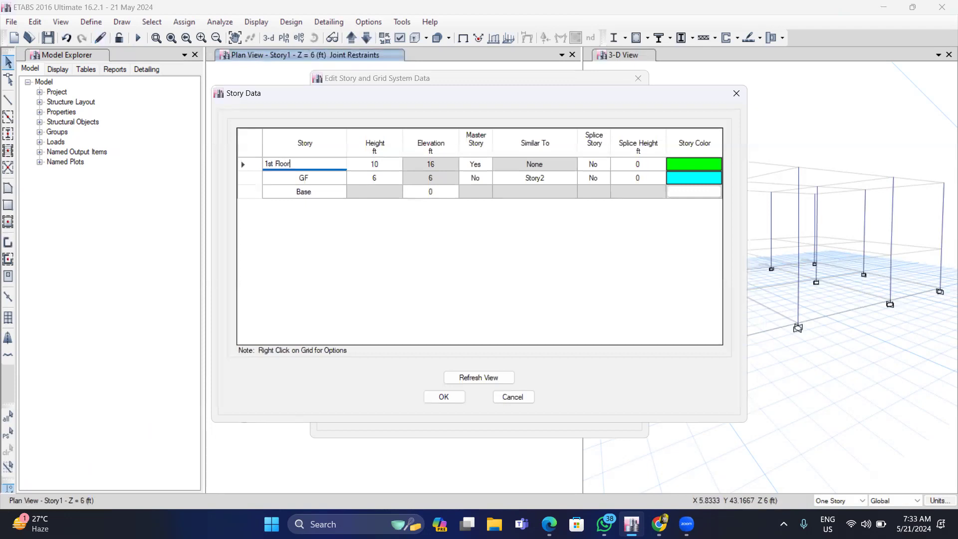
pyautogui.press('Return')
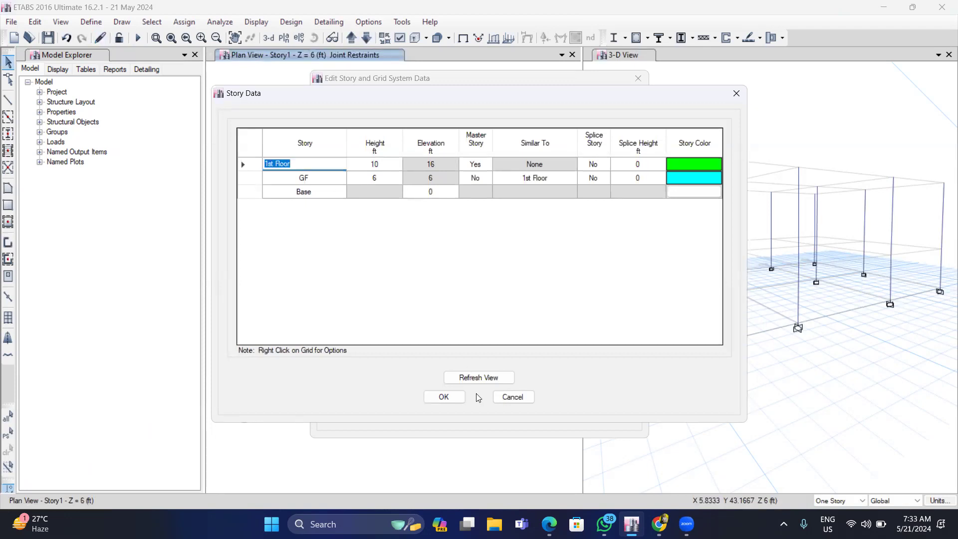
pyautogui.click(486, 378)
pyautogui.click(443, 398)
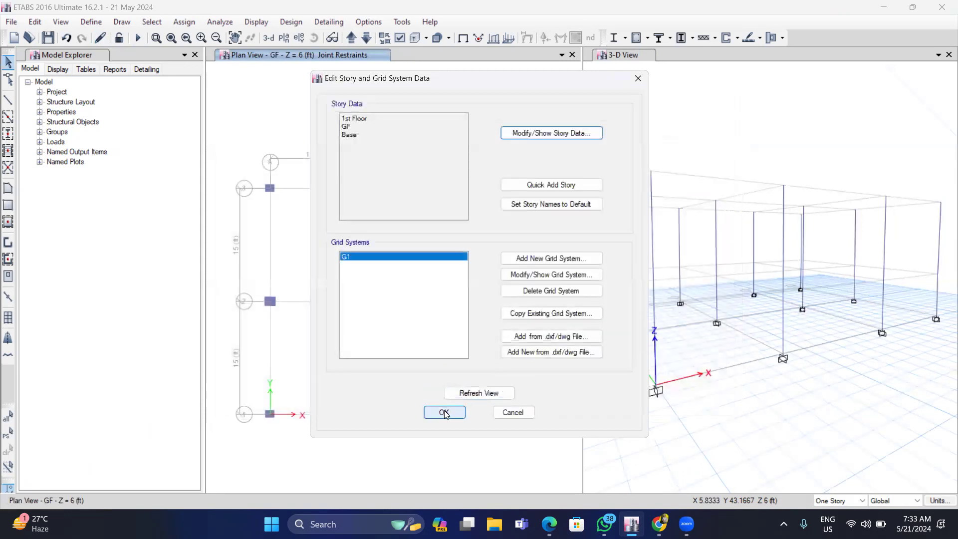
pyautogui.click(445, 412)
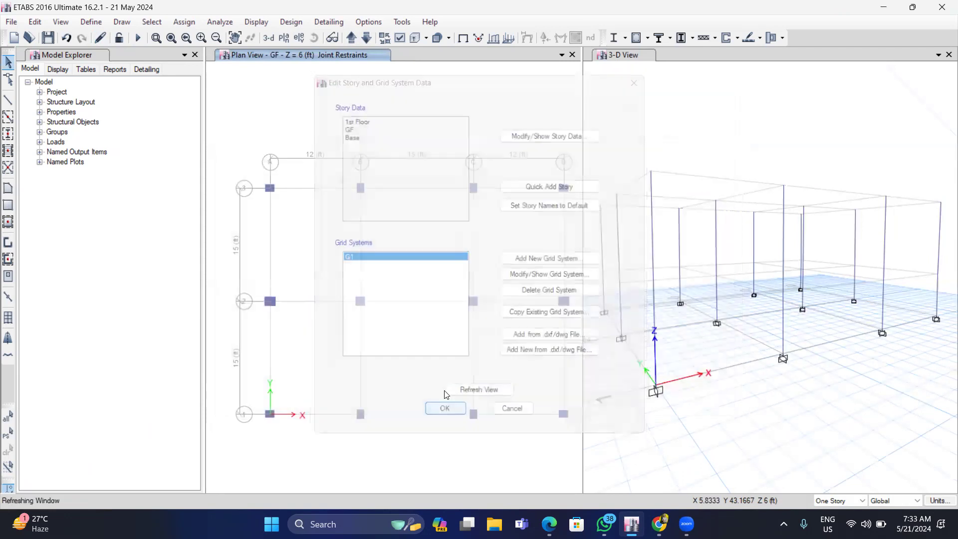
# Step: Look through the Base, GF and 1st Floor plans, return to GF, and check the beam layout in the PDF sketch in Edge
pyautogui.click(367, 39)
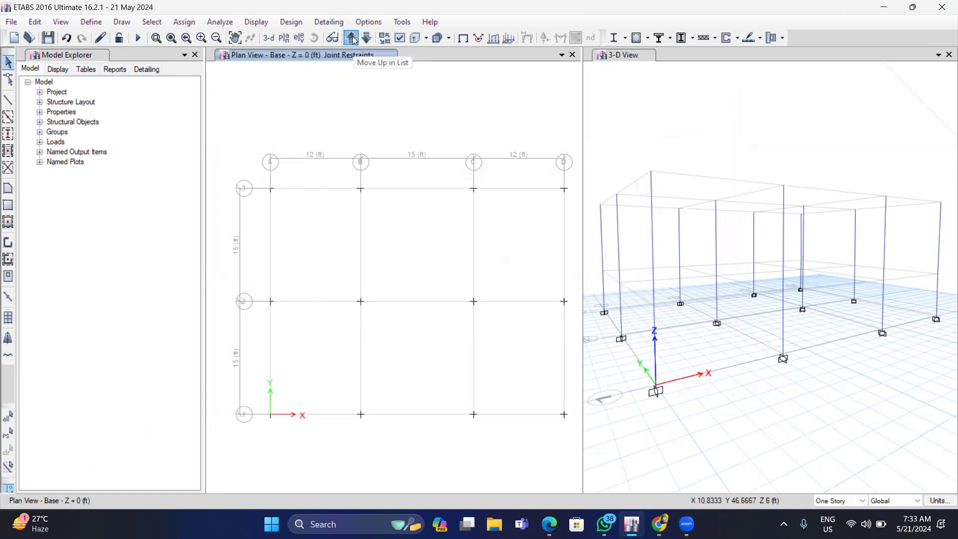
pyautogui.click(352, 39)
pyautogui.click(352, 38)
pyautogui.click(367, 38)
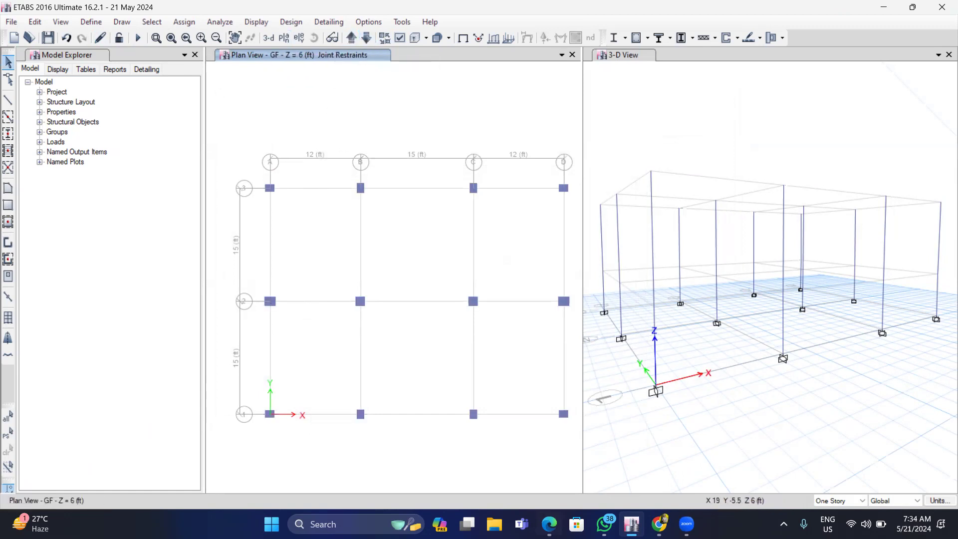
pyautogui.moveTo(547, 518)
pyautogui.click(549, 464)
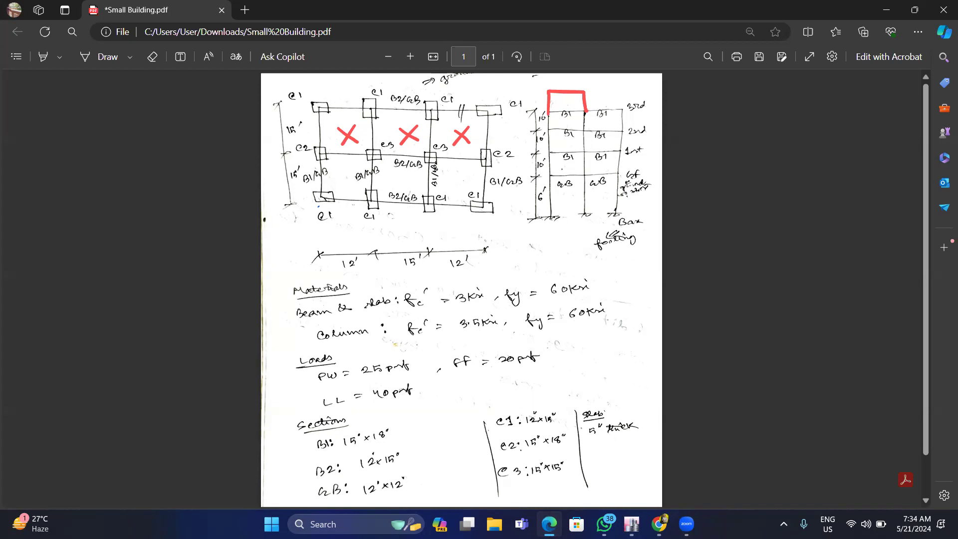
pyautogui.click(632, 524)
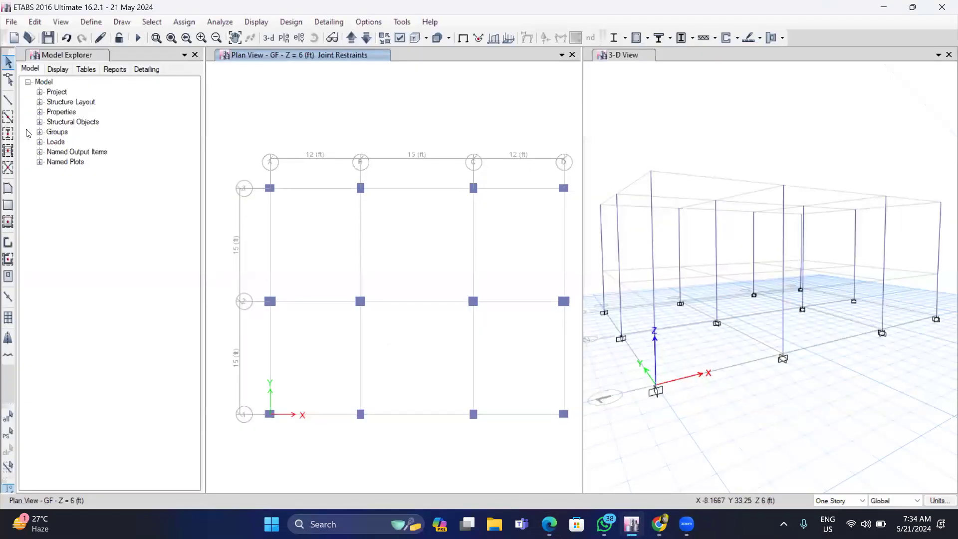
# Step: Draw GB 12 X 12 beams on the GF plan along grid 3 from A to C
pyautogui.click(10, 115)
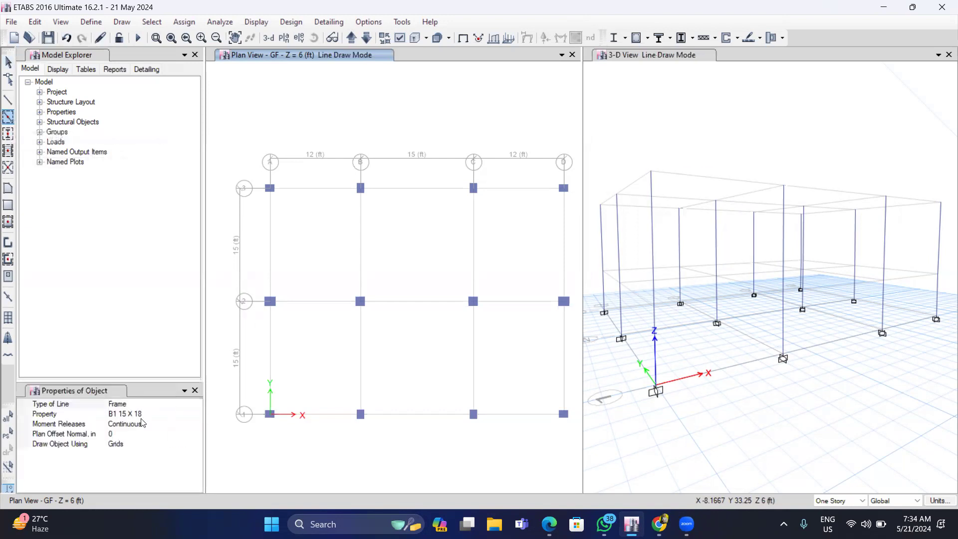
pyautogui.click(183, 413)
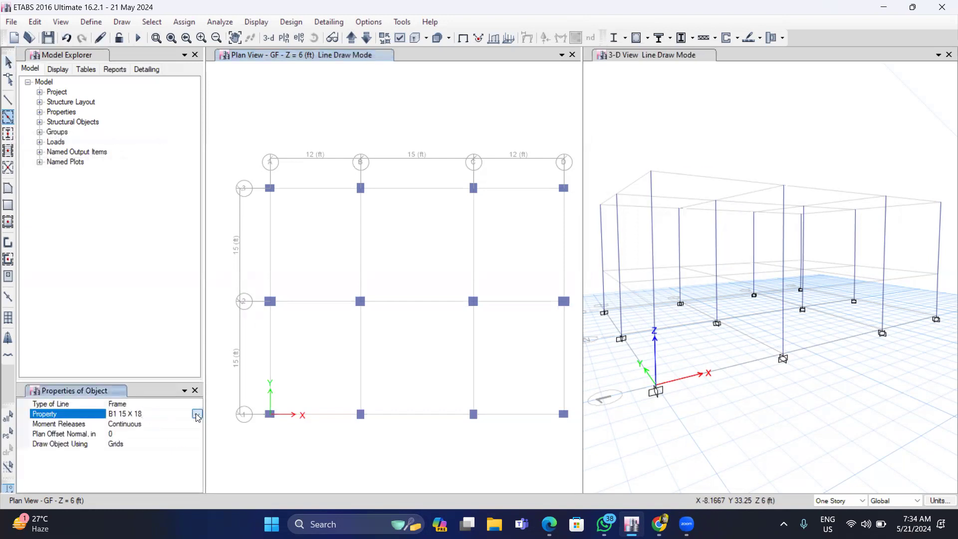
pyautogui.click(197, 415)
pyautogui.click(121, 475)
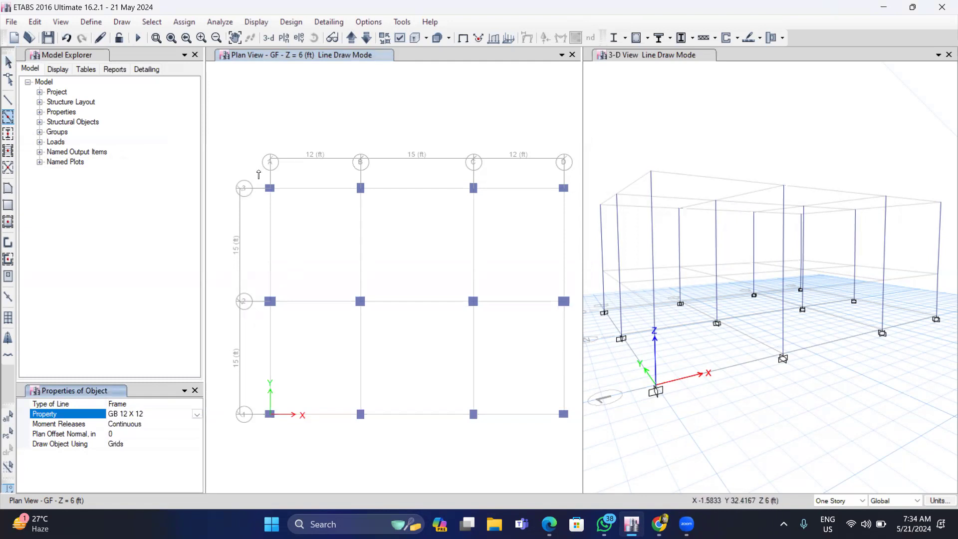
pyautogui.moveTo(258, 171); pyautogui.dragTo(394, 214)
pyautogui.moveTo(344, 177); pyautogui.dragTo(489, 219)
# Step: Show the frame members as extruded solids in the 3-D view and return to the GF plan
pyautogui.click(669, 56)
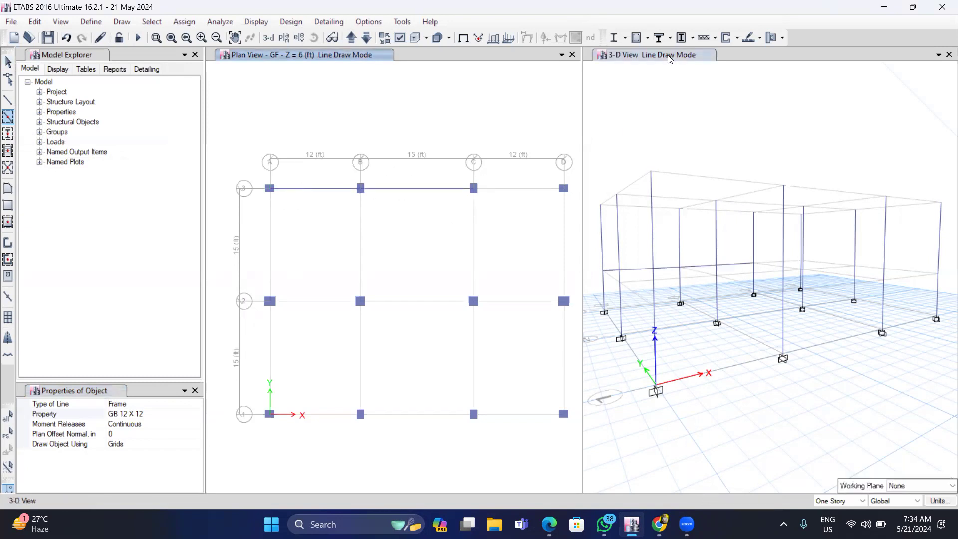
pyautogui.click(415, 39)
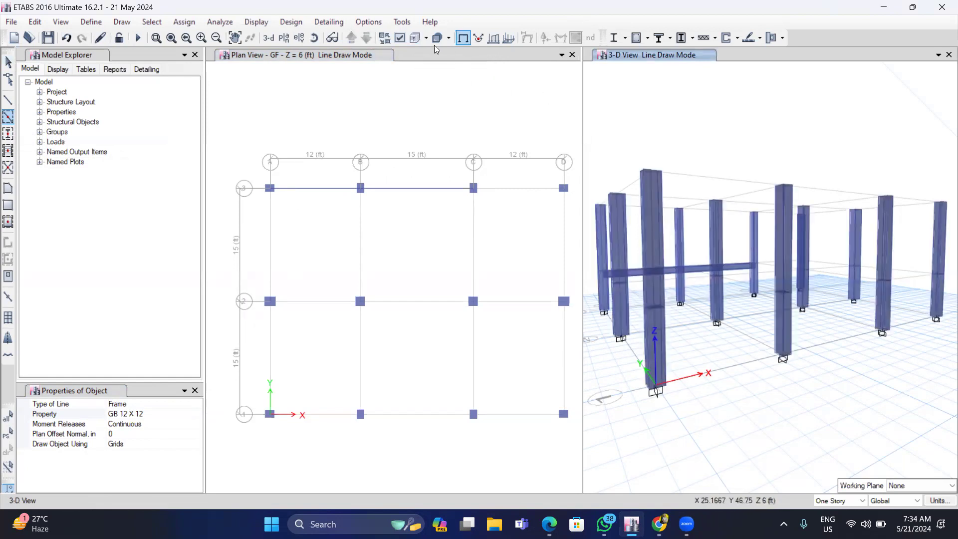
pyautogui.click(368, 57)
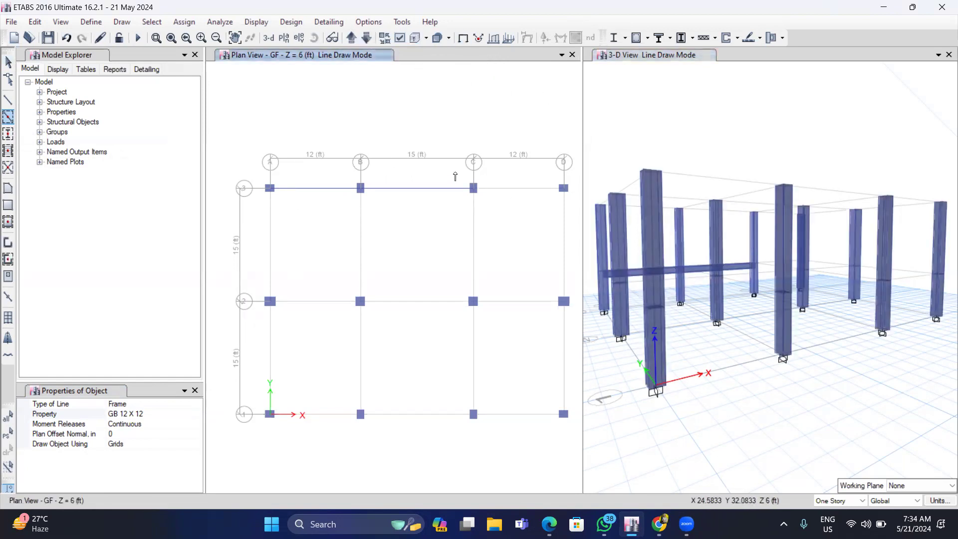
# Step: Draw GB 12 X 12 beams on GF along grid 3 from C to D, the full length of grid A, and grid B from 2 to 1
pyautogui.moveTo(456, 173); pyautogui.dragTo(594, 215)
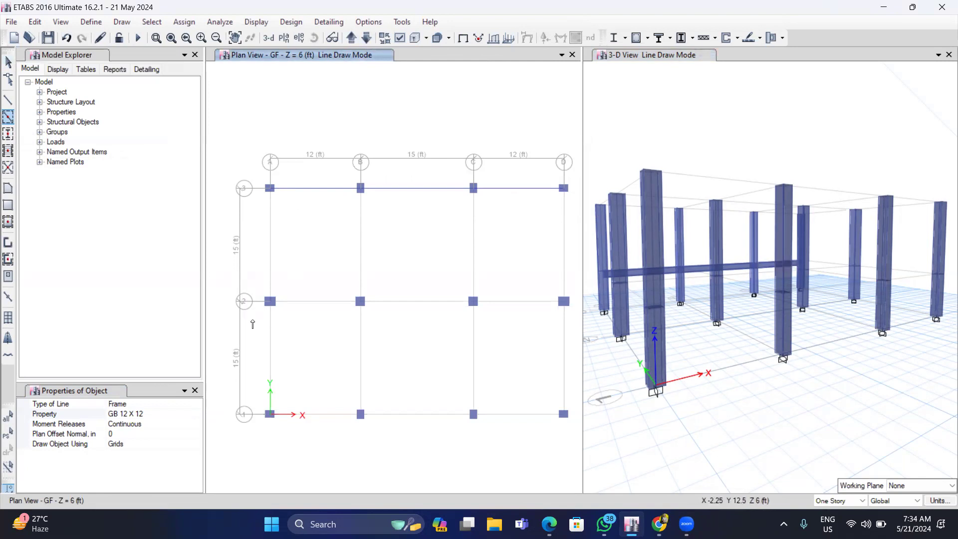
pyautogui.moveTo(263, 176); pyautogui.dragTo(280, 337)
pyautogui.moveTo(250, 286); pyautogui.dragTo(316, 458)
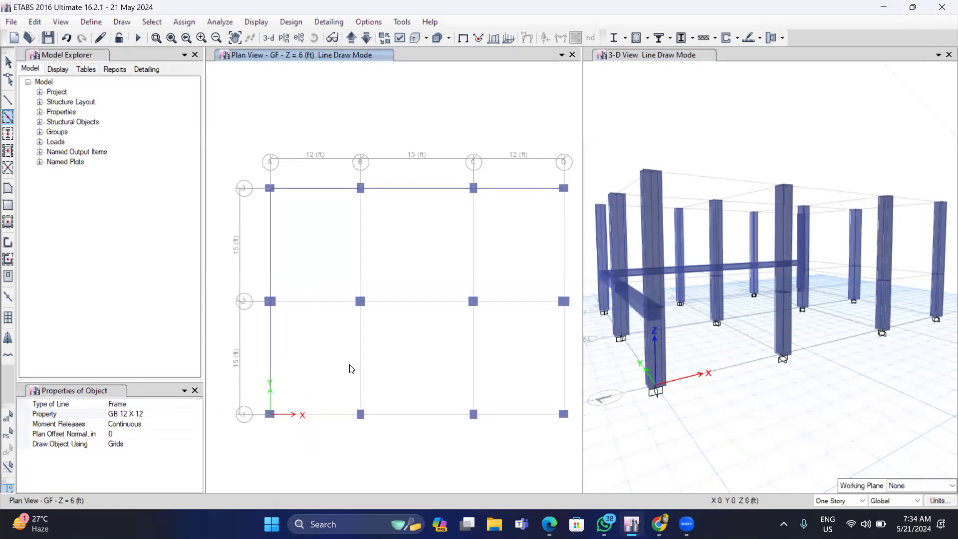
pyautogui.moveTo(352, 294); pyautogui.dragTo(390, 443)
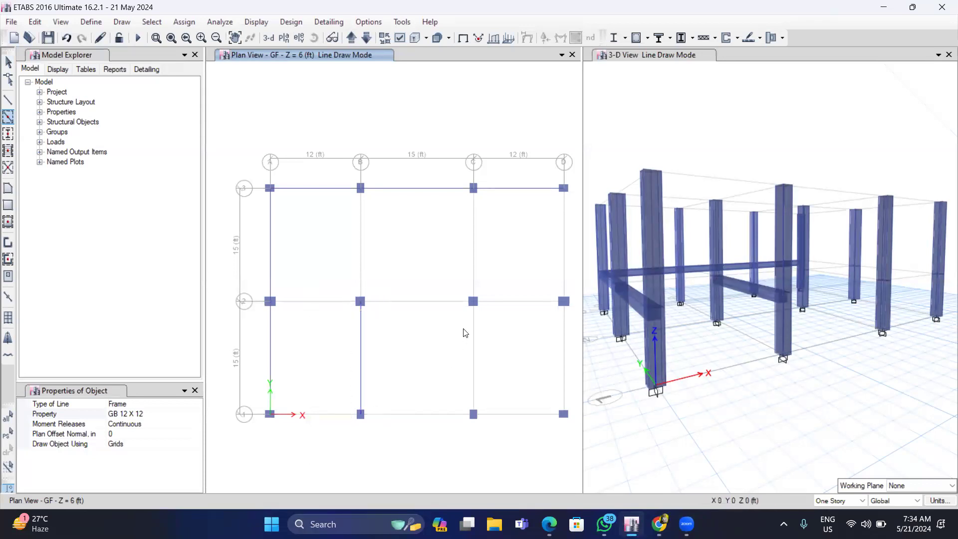
# Step: Draw GB 12 X 12 beams on GF along grids C and D from 2 to 1, and grids B, C and D from 3 to 2
pyautogui.moveTo(464, 296); pyautogui.dragTo(506, 438)
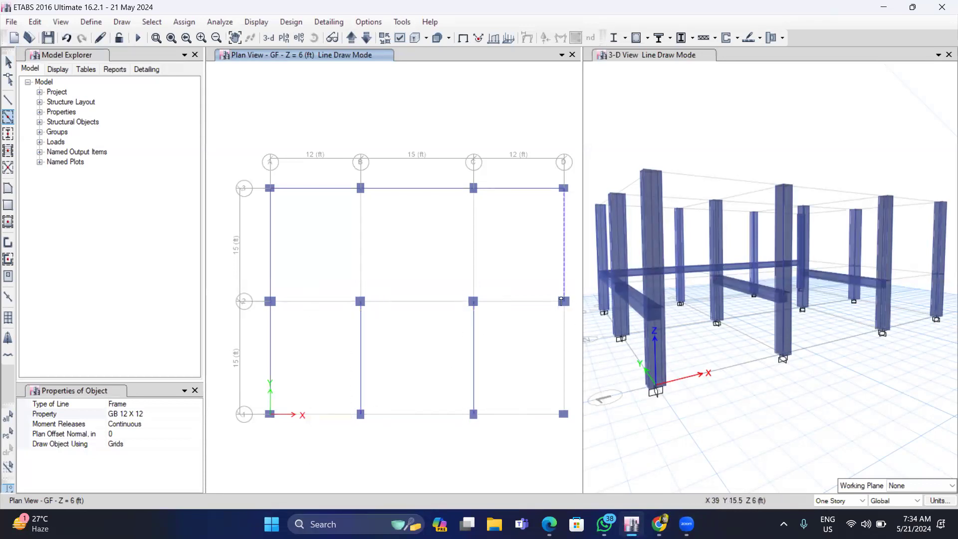
pyautogui.moveTo(551, 294); pyautogui.dragTo(580, 432)
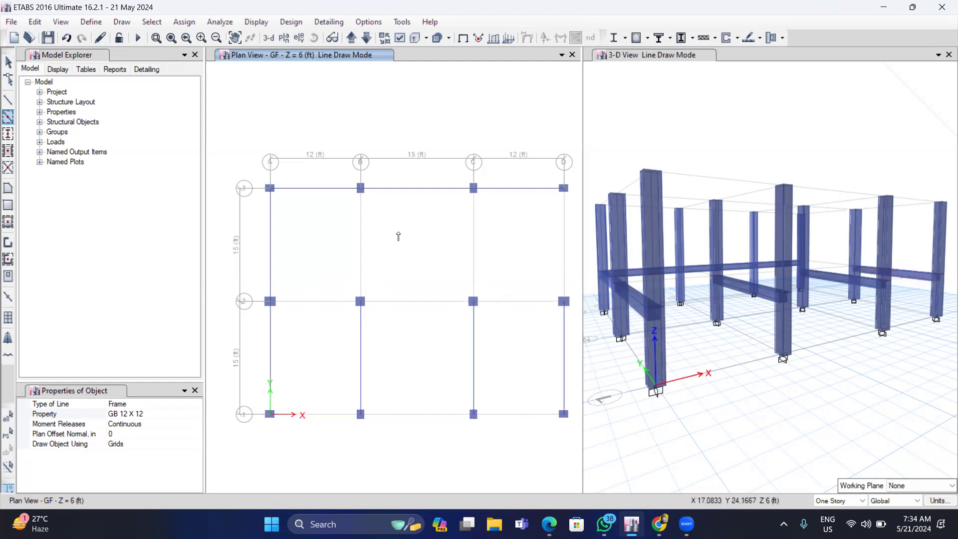
pyautogui.moveTo(345, 175); pyautogui.dragTo(385, 320)
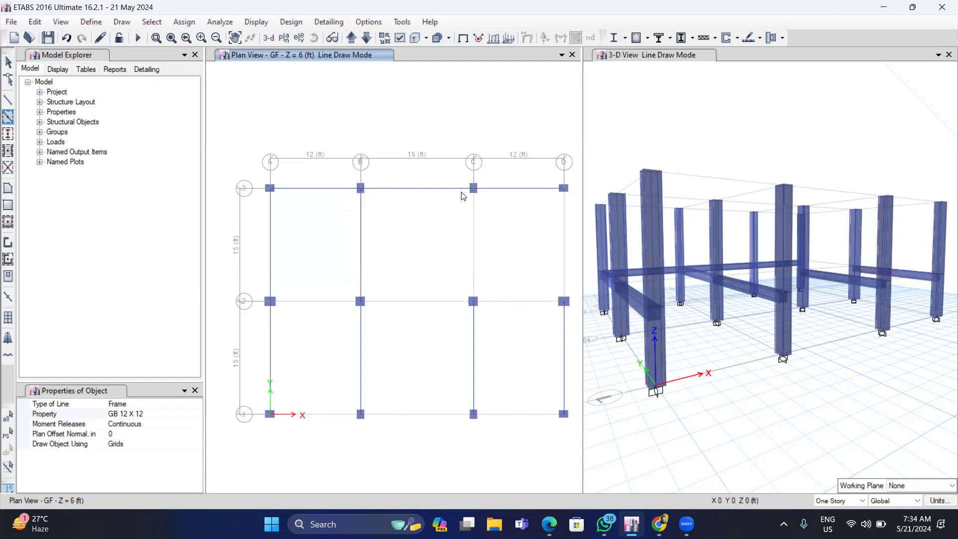
pyautogui.moveTo(463, 174); pyautogui.dragTo(496, 347)
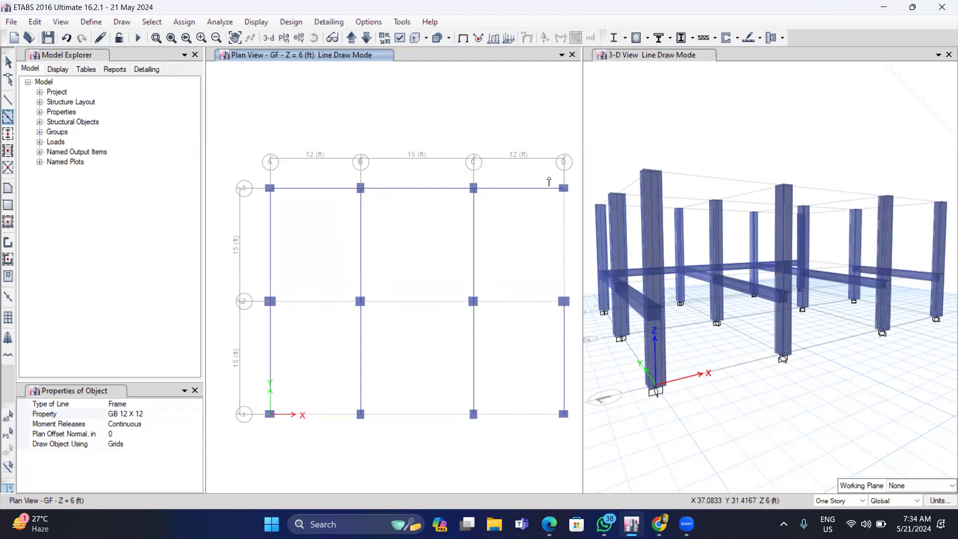
pyautogui.moveTo(549, 178); pyautogui.dragTo(576, 348)
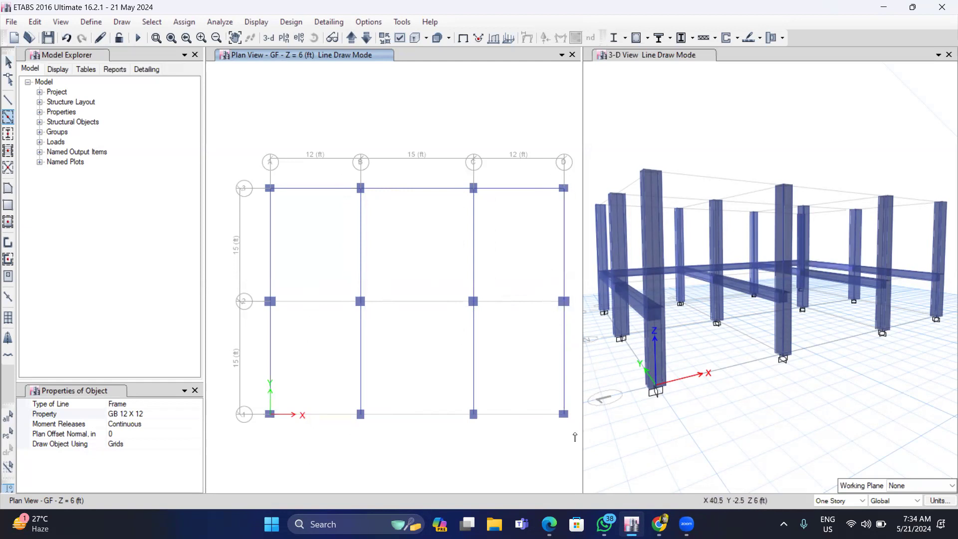
# Step: Draw GB 12 X 12 beams on GF along the full length of grids 1 and 2 from A to D
pyautogui.moveTo(258, 399); pyautogui.dragTo(374, 437)
pyautogui.moveTo(350, 405); pyautogui.dragTo(508, 454)
pyautogui.moveTo(458, 391); pyautogui.dragTo(578, 462)
pyautogui.moveTo(255, 279)
pyautogui.mouseDown()
pyautogui.moveTo(368, 320)
pyautogui.moveTo(485, 325)
pyautogui.mouseUp()
pyautogui.moveTo(453, 278); pyautogui.dragTo(583, 322)
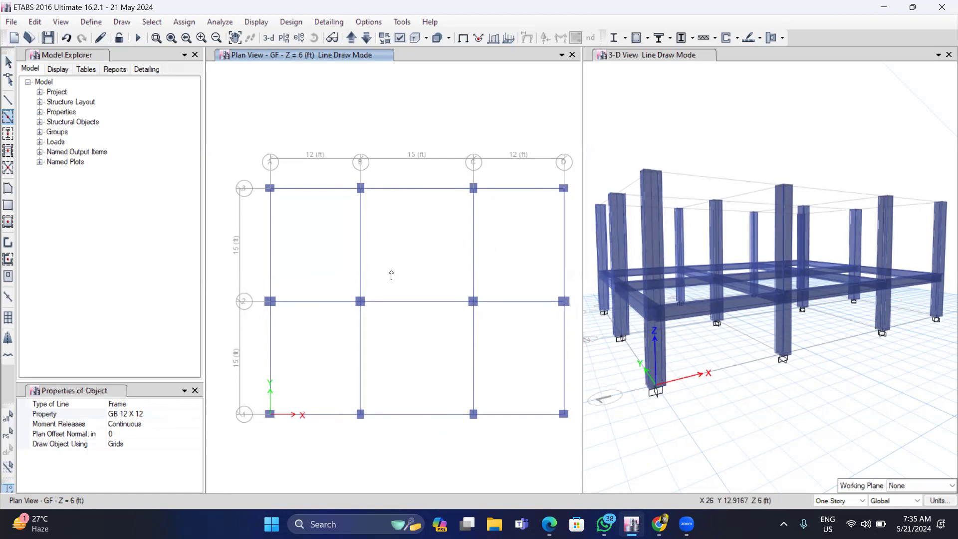
# Step: Go up to the 1st Floor plan and check the beam types in the PDF sketch in Edge, returning to ETABS
pyautogui.click(352, 38)
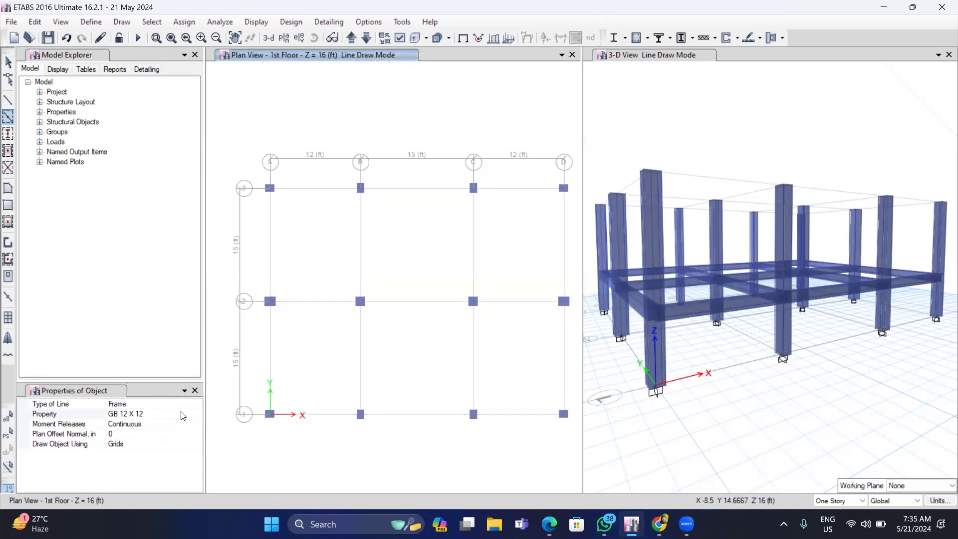
pyautogui.click(549, 524)
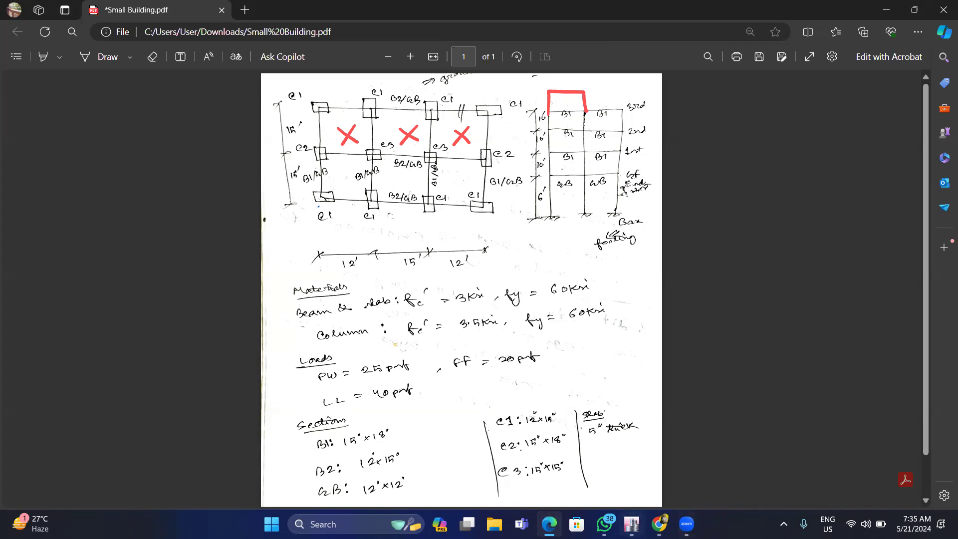
pyautogui.click(632, 524)
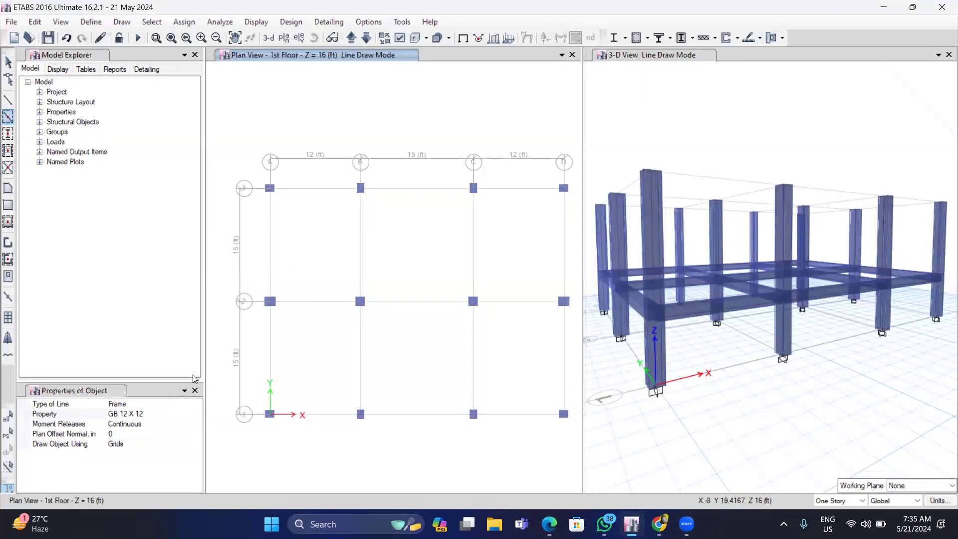
# Step: Draw B1 15 X 18 beams on the 1st Floor along the full length of grids A, B, C and D
pyautogui.click(177, 416)
pyautogui.click(197, 414)
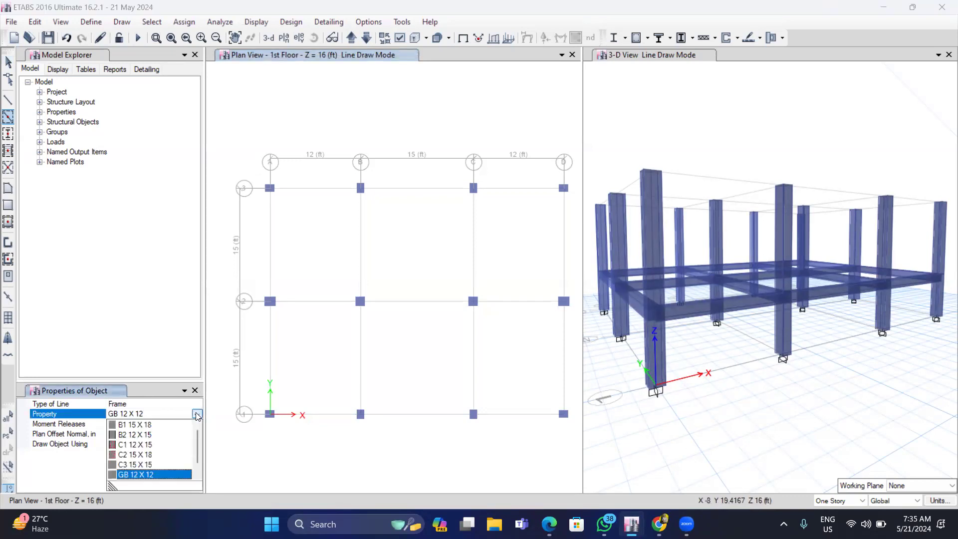
pyautogui.click(143, 425)
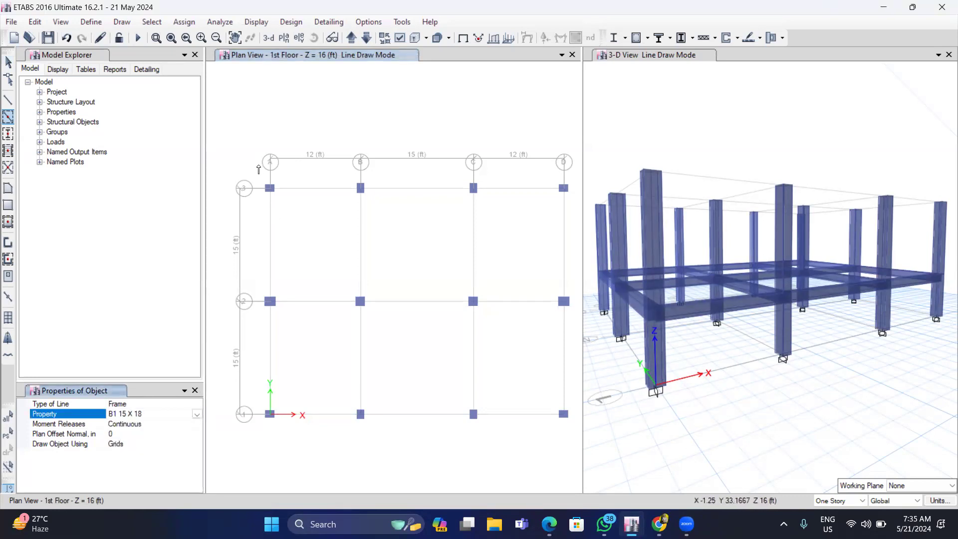
pyautogui.moveTo(253, 170); pyautogui.dragTo(287, 316)
pyautogui.moveTo(258, 287); pyautogui.dragTo(286, 424)
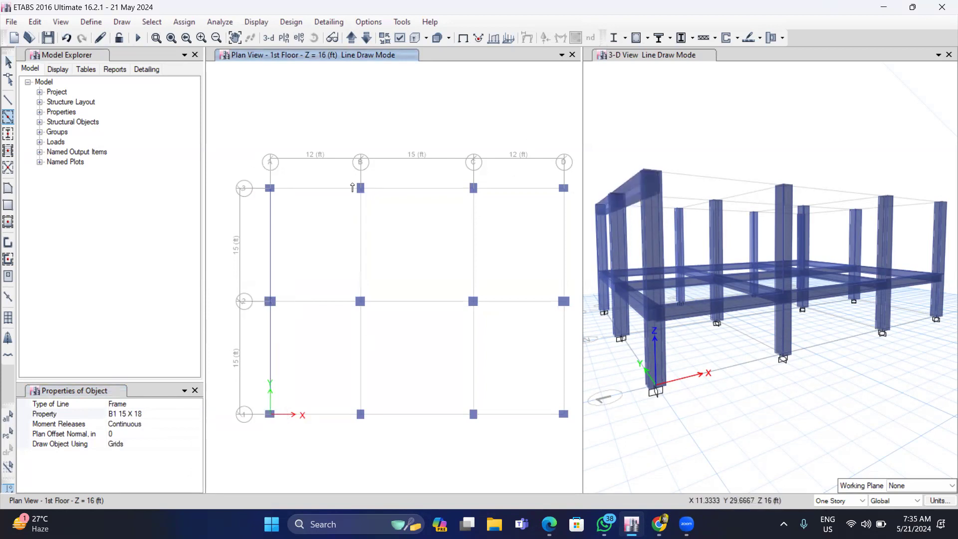
pyautogui.moveTo(350, 176); pyautogui.dragTo(399, 450)
pyautogui.moveTo(462, 286); pyautogui.dragTo(496, 452)
pyautogui.moveTo(461, 177); pyautogui.dragTo(488, 331)
pyautogui.moveTo(552, 173)
pyautogui.mouseDown()
pyautogui.moveTo(568, 220)
pyautogui.moveTo(581, 333)
pyautogui.moveTo(558, 298)
pyautogui.moveTo(579, 406)
pyautogui.moveTo(571, 446)
pyautogui.mouseUp()
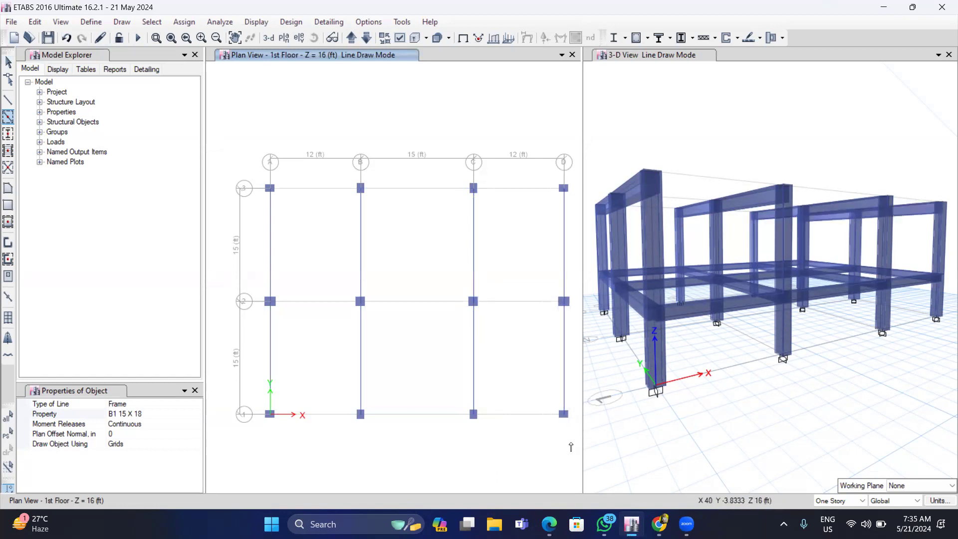
# Step: Draw B2 12 X 15 beams on the 1st Floor along grids 3, 2 and 1 from A to D and end beam drawing
pyautogui.click(174, 415)
pyautogui.click(197, 414)
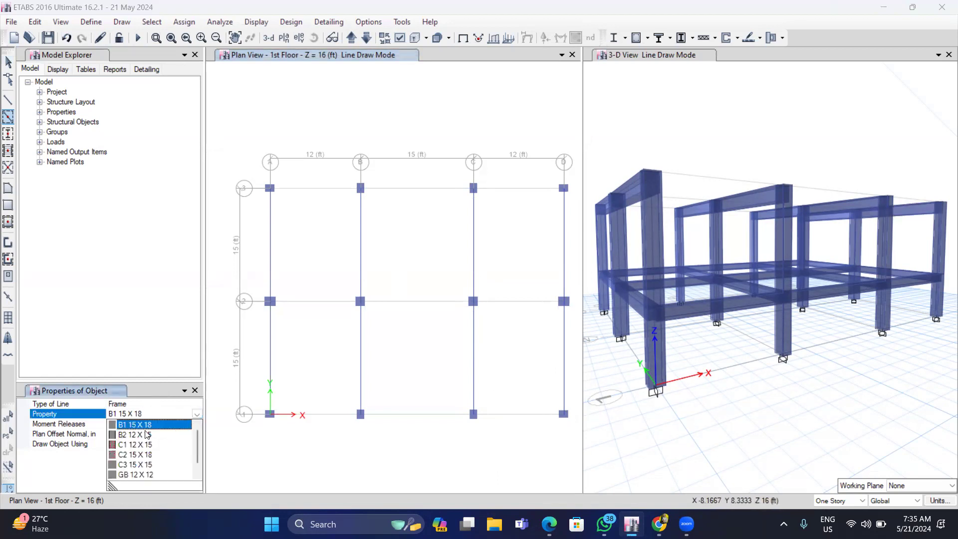
pyautogui.click(146, 435)
pyautogui.moveTo(259, 173); pyautogui.dragTo(382, 210)
pyautogui.moveTo(342, 173)
pyautogui.mouseDown()
pyautogui.moveTo(482, 203)
pyautogui.moveTo(579, 209)
pyautogui.moveTo(592, 220)
pyautogui.moveTo(582, 217)
pyautogui.mouseUp()
pyautogui.moveTo(263, 289); pyautogui.dragTo(376, 328)
pyautogui.moveTo(340, 287)
pyautogui.mouseDown()
pyautogui.moveTo(496, 328)
pyautogui.moveTo(472, 300)
pyautogui.moveTo(585, 329)
pyautogui.mouseUp()
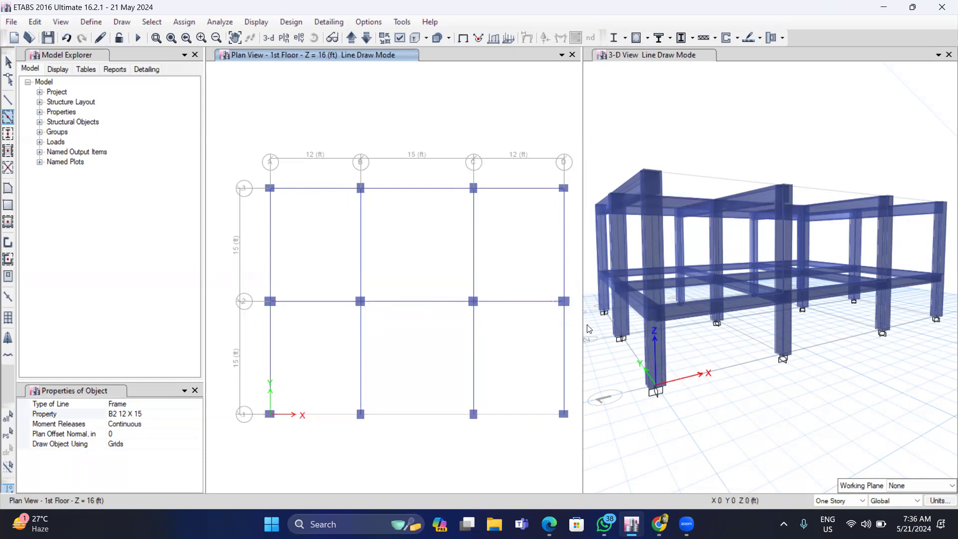
pyautogui.moveTo(259, 405); pyautogui.dragTo(506, 442)
pyautogui.moveTo(466, 409); pyautogui.dragTo(589, 451)
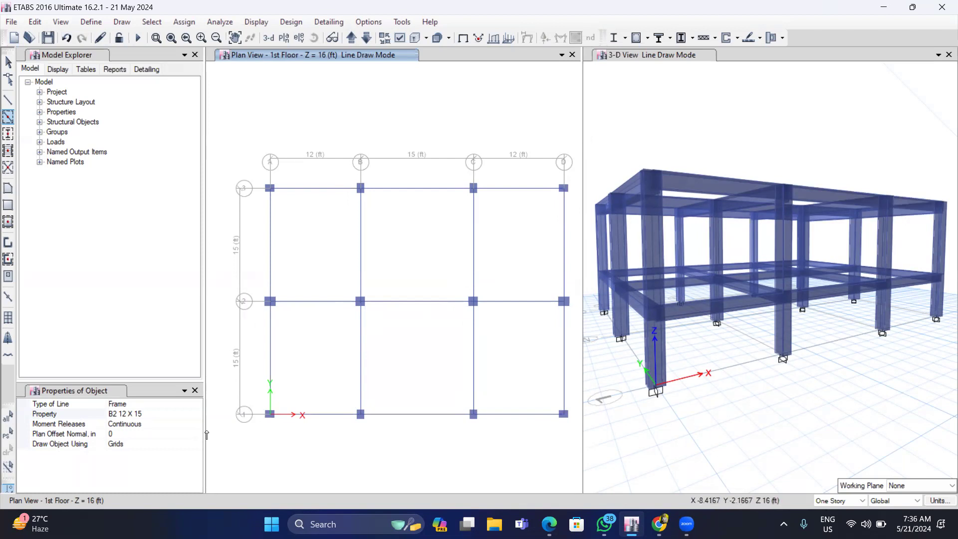
pyautogui.press('Escape')
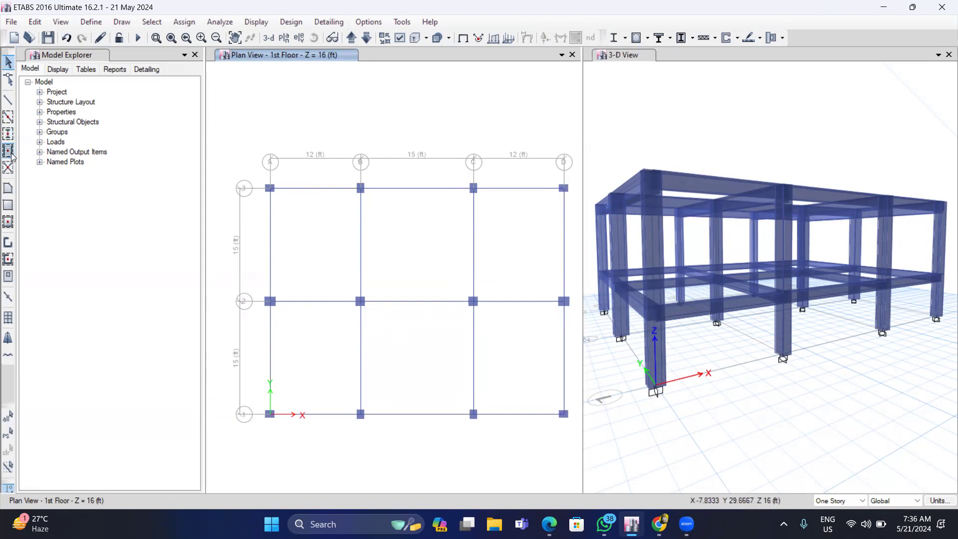
# Step: Fill all six grid bays of the 1st Floor with Slab 5 inch floor areas
pyautogui.click(8, 222)
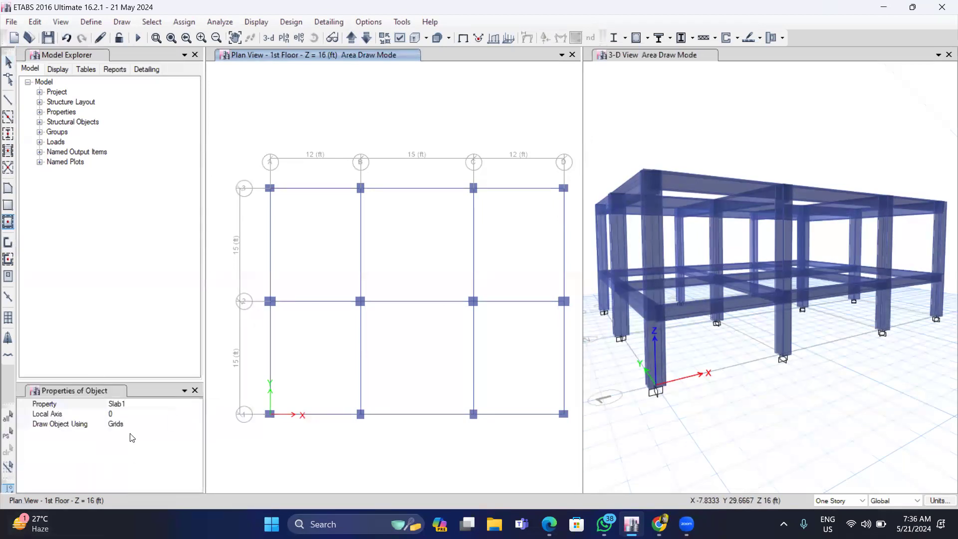
pyautogui.click(143, 402)
pyautogui.click(197, 405)
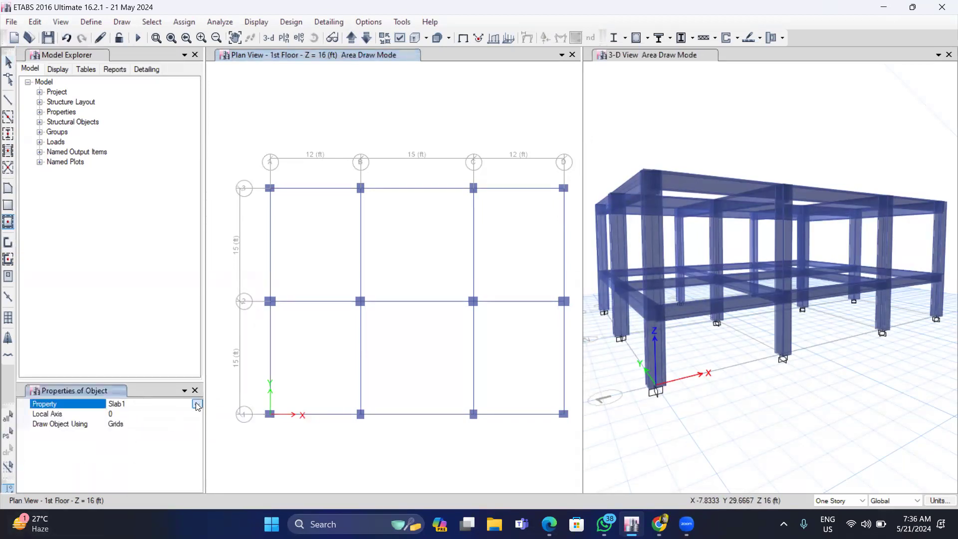
pyautogui.click(127, 447)
pyautogui.click(311, 230)
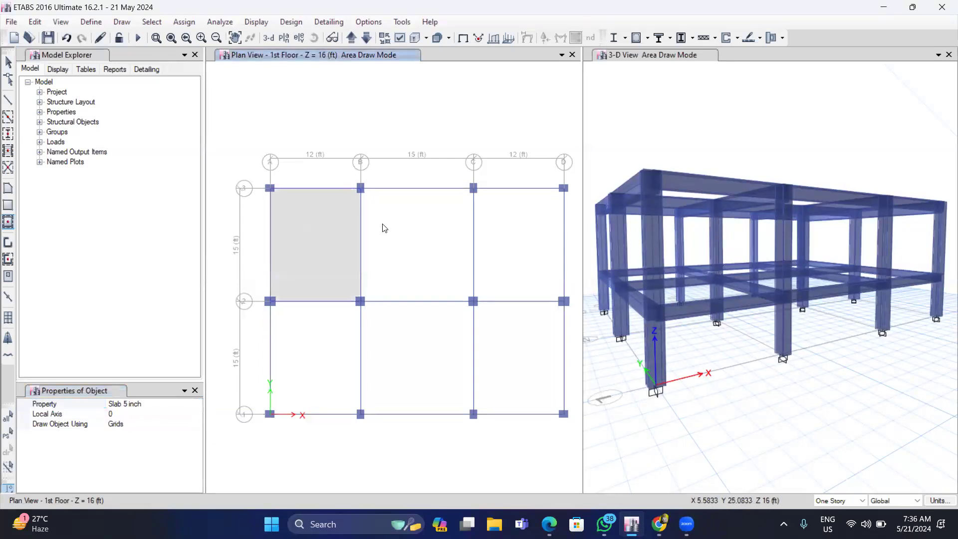
pyautogui.click(405, 227)
pyautogui.click(514, 236)
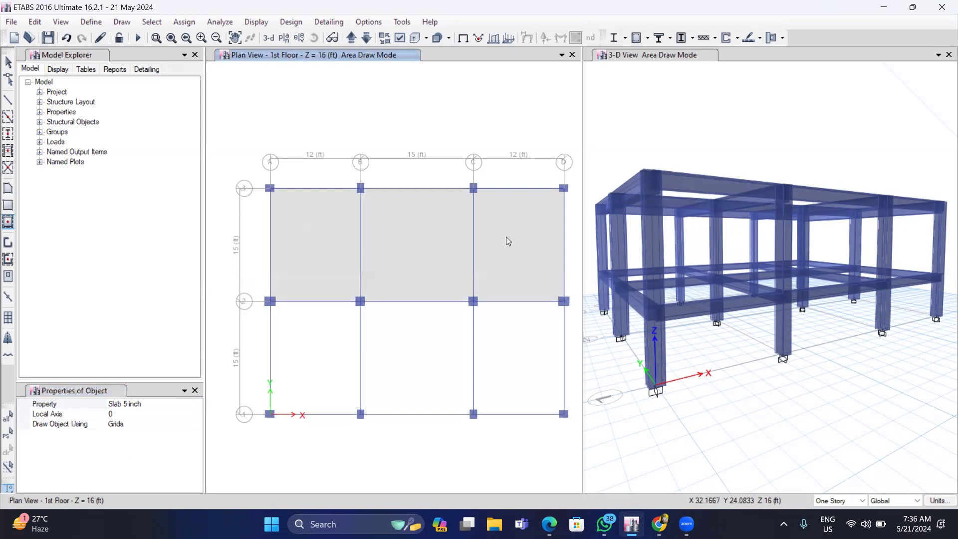
pyautogui.click(335, 315)
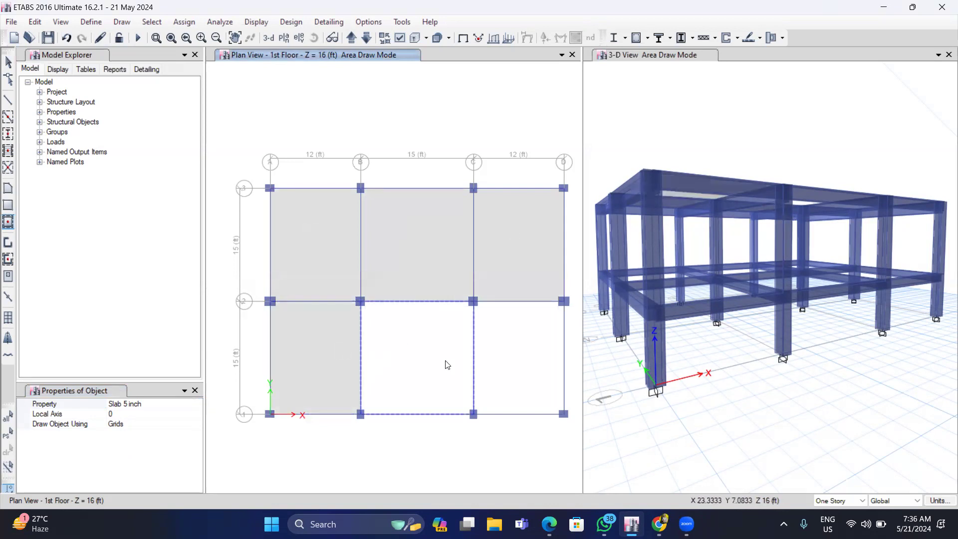
pyautogui.click(446, 365)
pyautogui.click(505, 365)
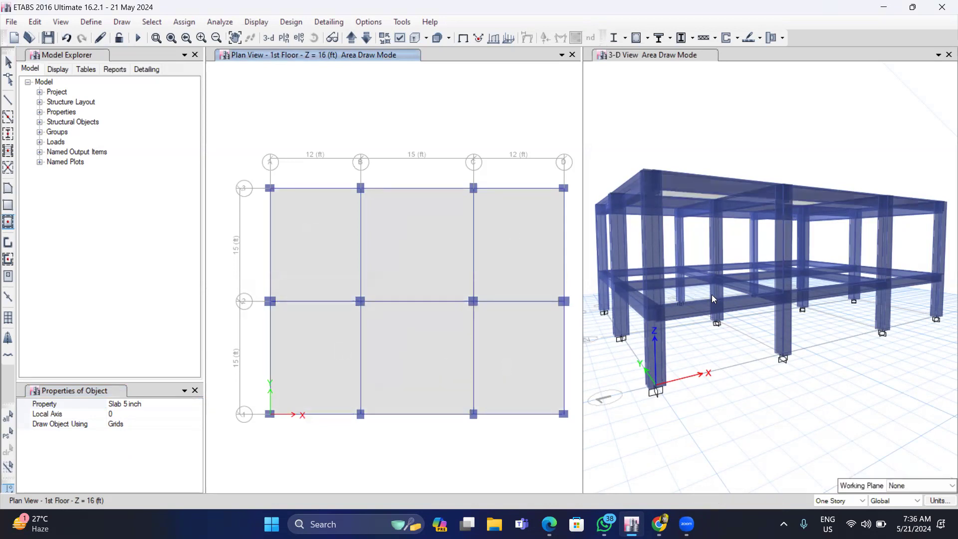
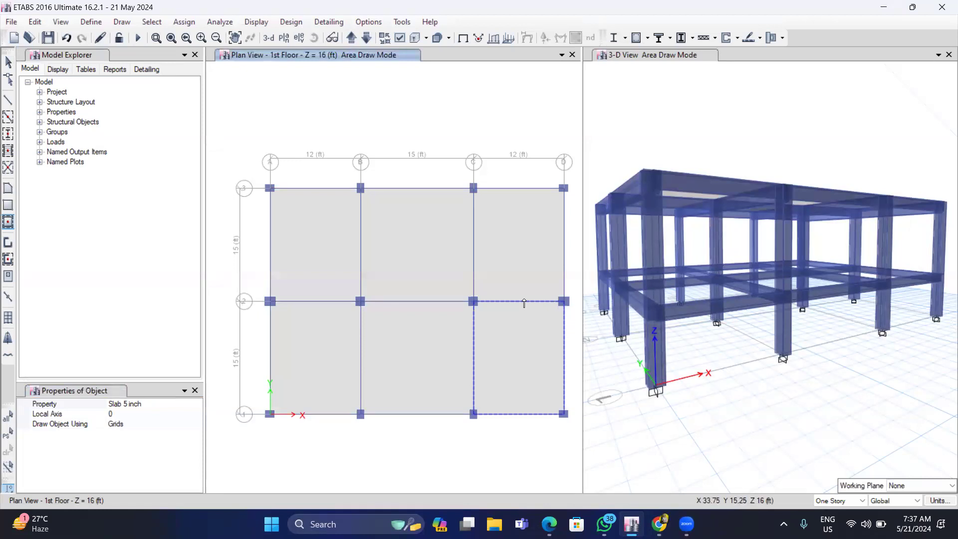
pyautogui.click(195, 391)
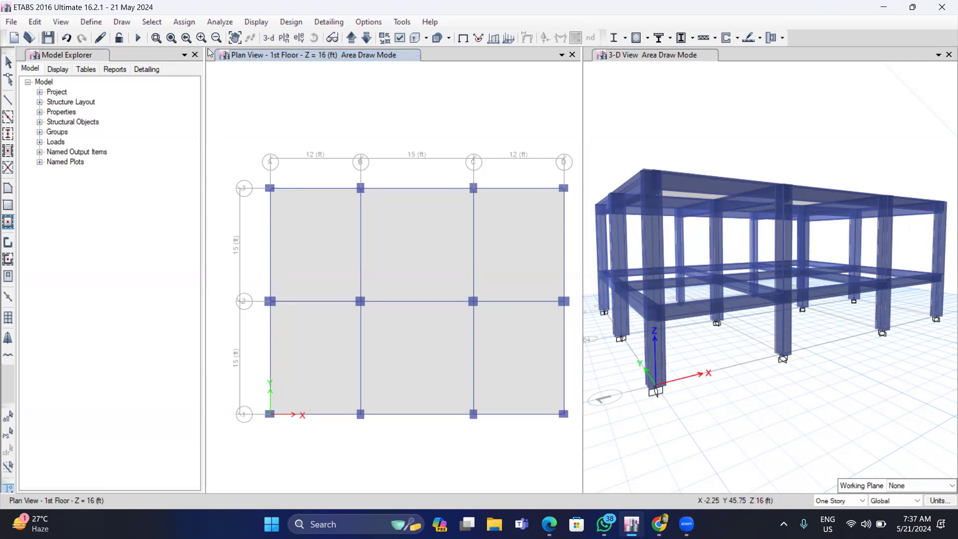
pyautogui.click(196, 25)
pyautogui.click(197, 24)
pyautogui.click(189, 28)
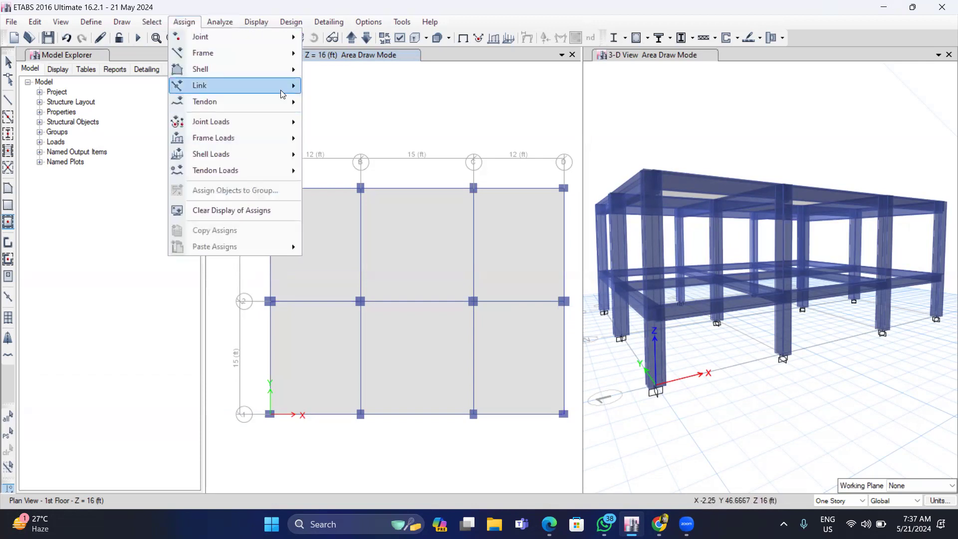
pyautogui.moveTo(256, 157)
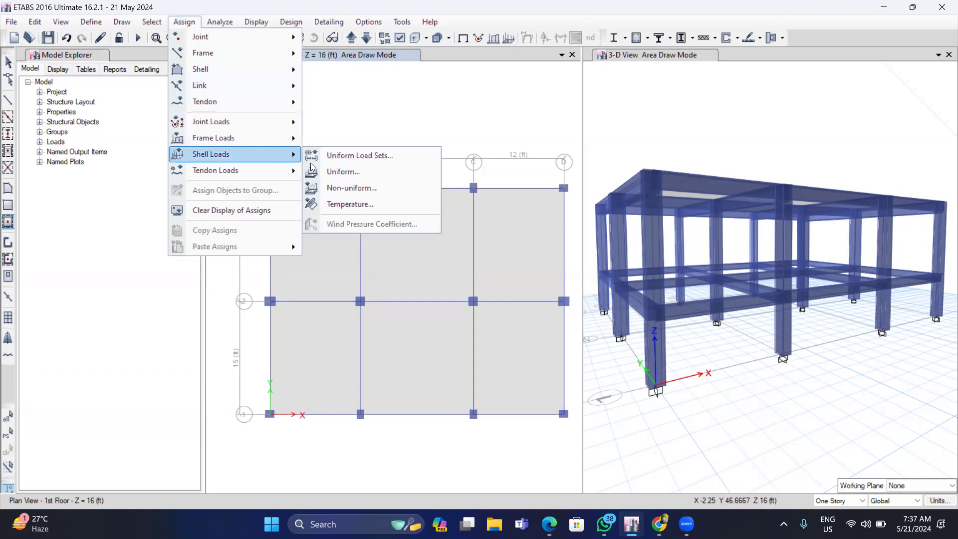
pyautogui.click(342, 171)
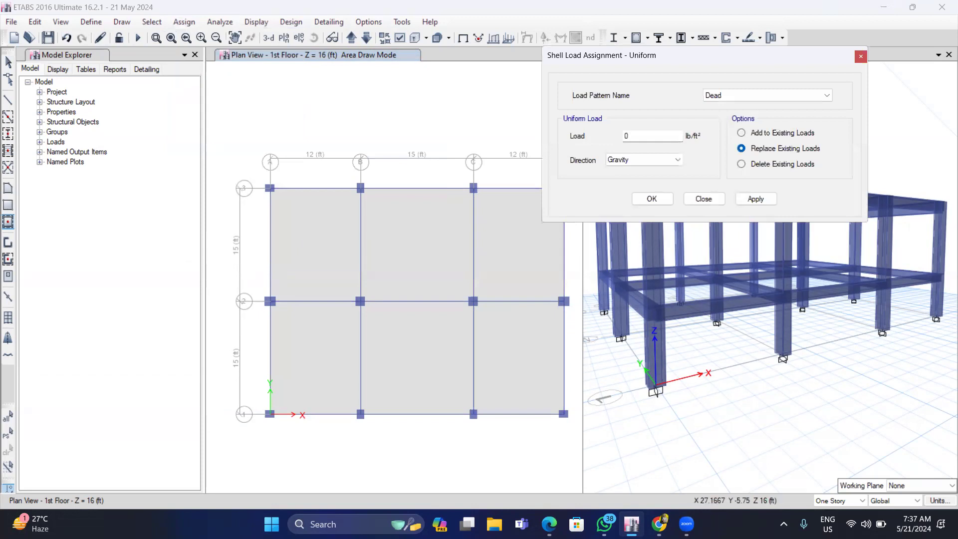
pyautogui.click(549, 524)
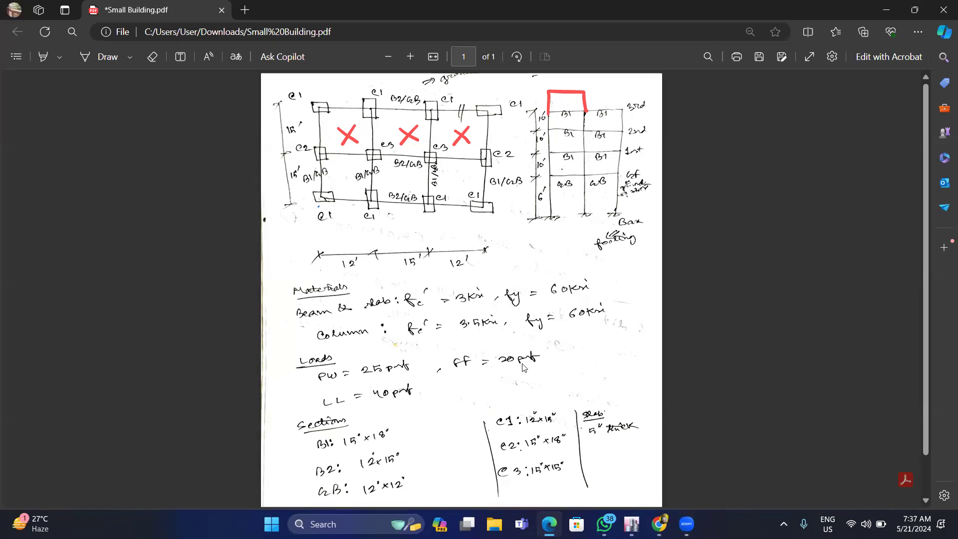
pyautogui.moveTo(631, 524)
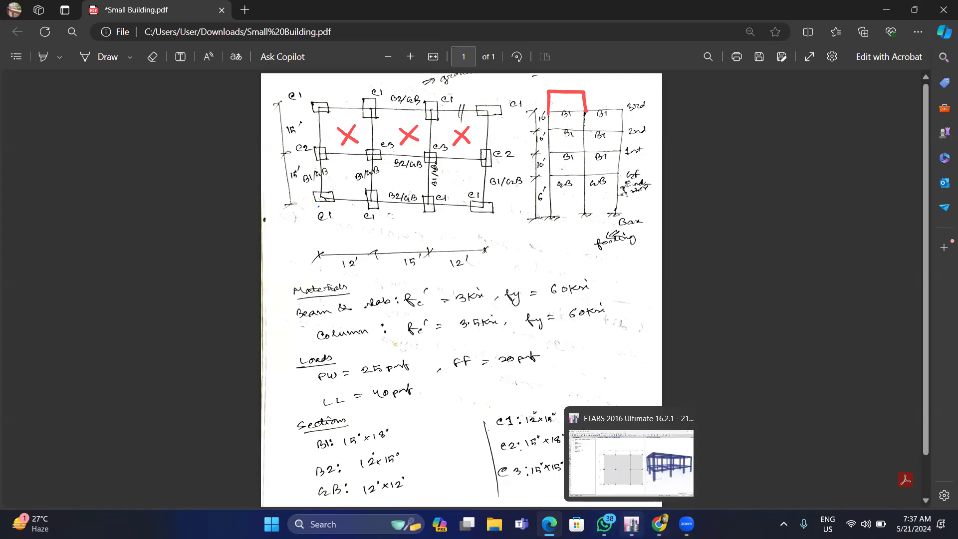
pyautogui.click(631, 524)
pyautogui.click(368, 242)
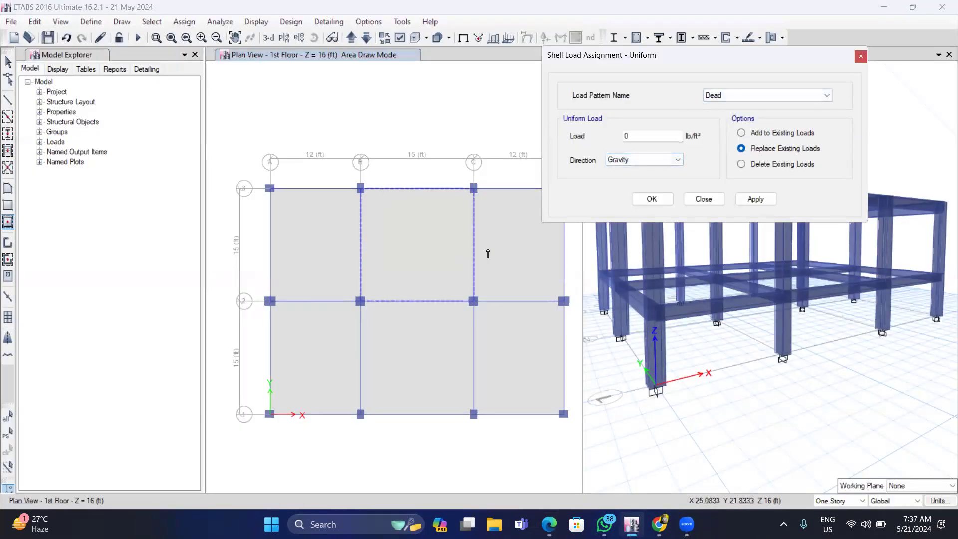
pyautogui.press('Escape')
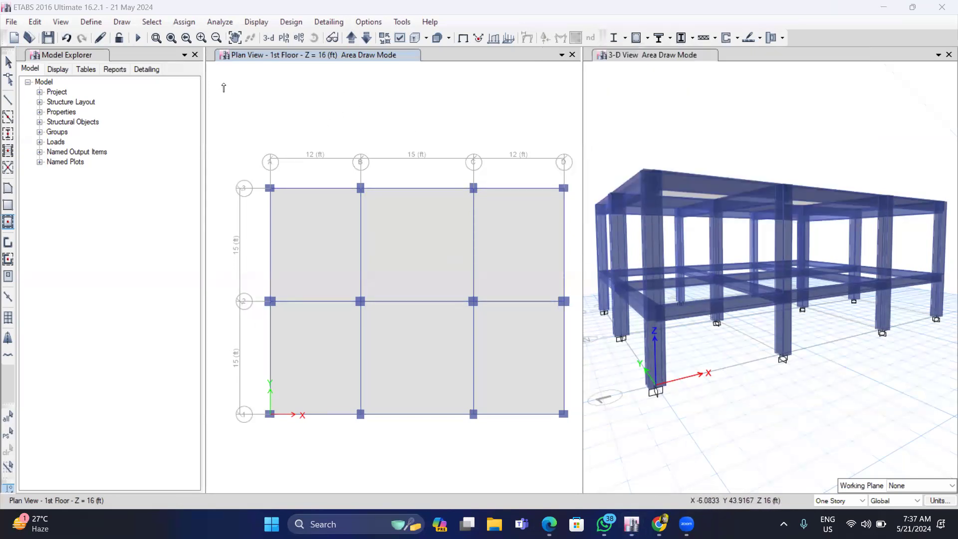
# Step: Leave area drawing and open the selection of objects by slab section property, moving its dialog clear of the plan
pyautogui.press('Escape')
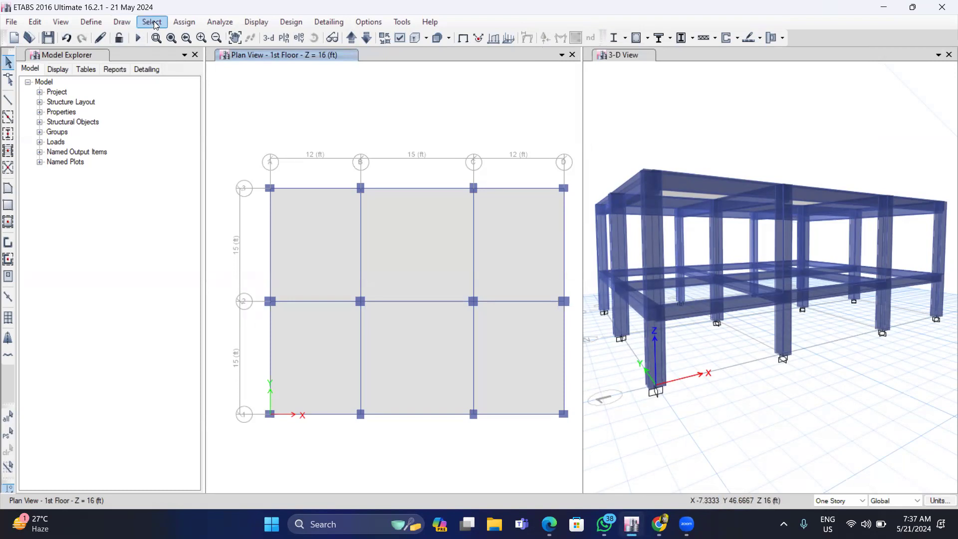
pyautogui.click(156, 25)
pyautogui.moveTo(196, 38)
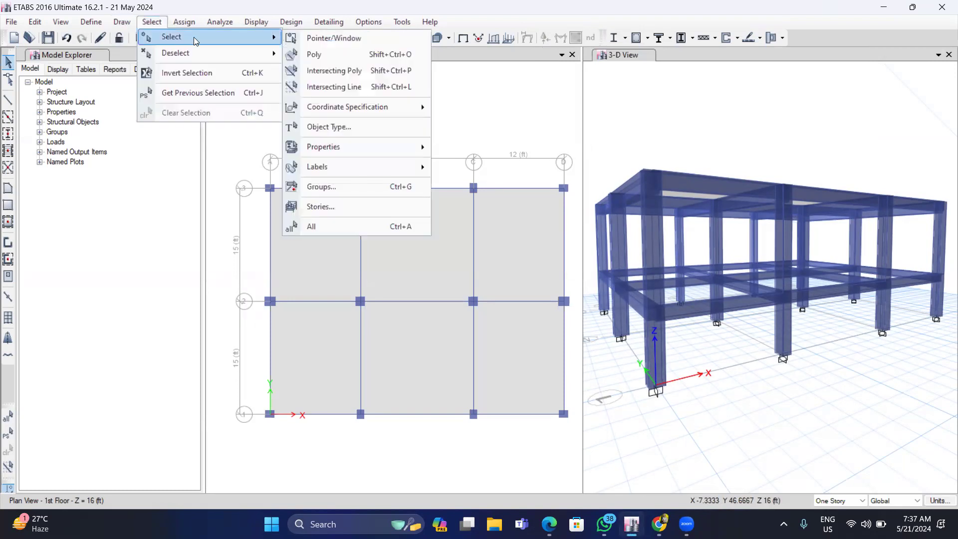
pyautogui.moveTo(321, 146)
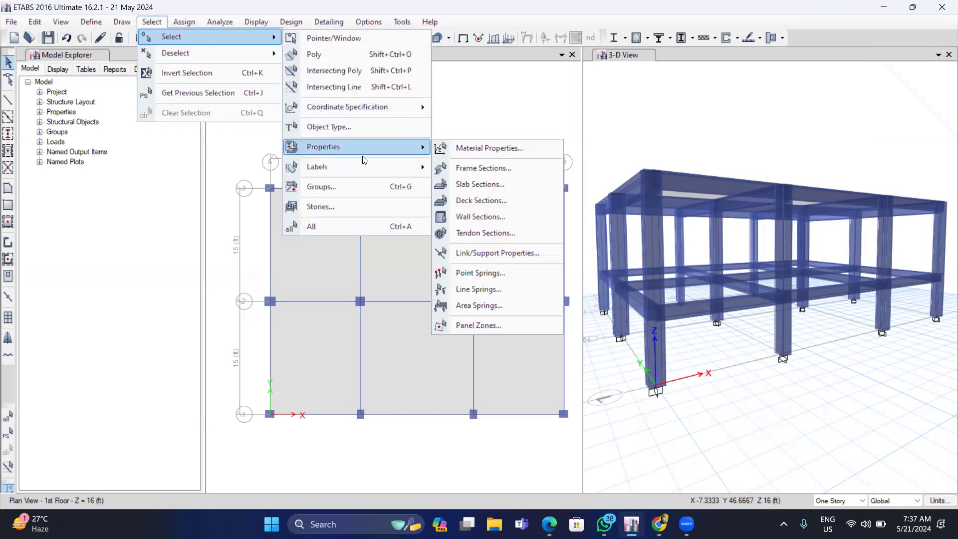
pyautogui.click(487, 186)
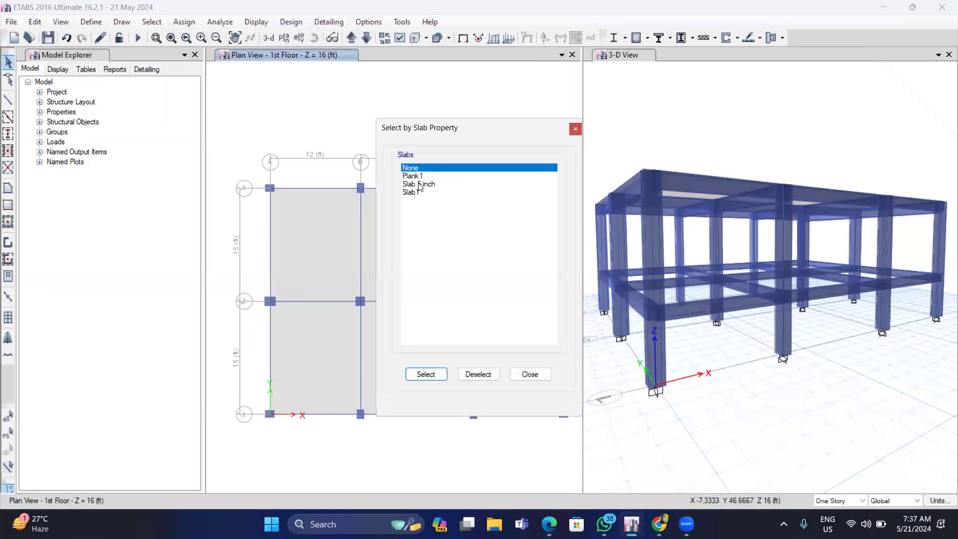
pyautogui.moveTo(484, 125); pyautogui.dragTo(655, 80)
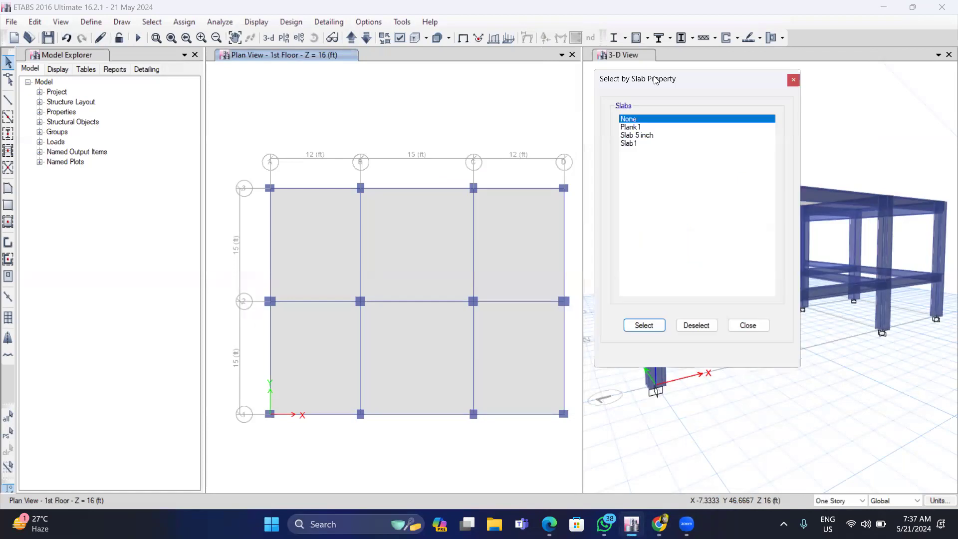
# Step: Assign a uniform Dead gravity load of 45 lb/ft² to all Slab 5 inch slabs on the 1st Floor, adding to existing loads
pyautogui.click(634, 136)
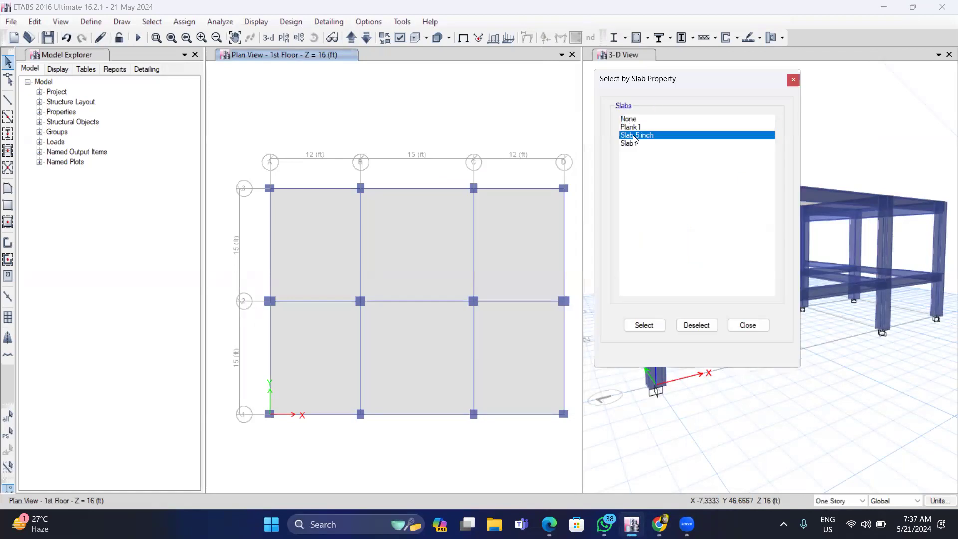
pyautogui.click(644, 326)
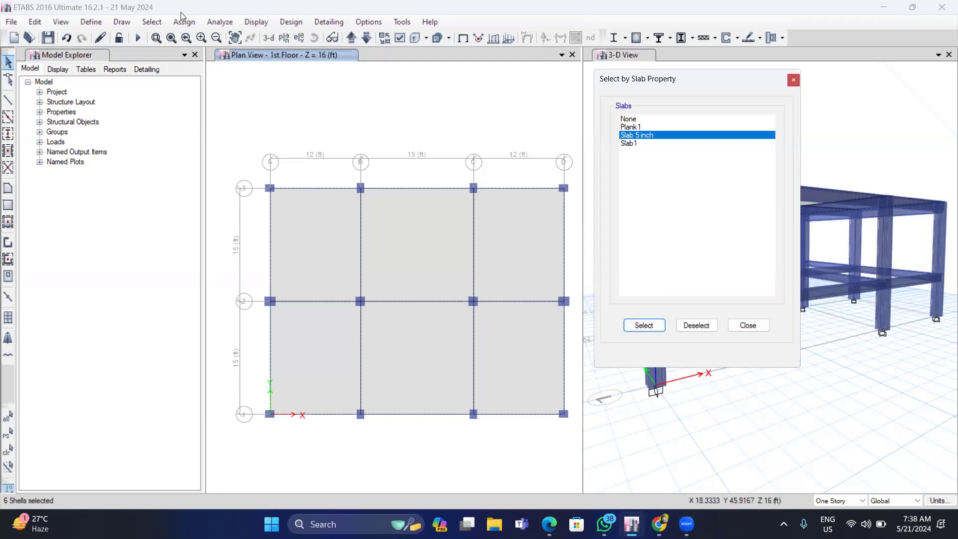
pyautogui.click(193, 23)
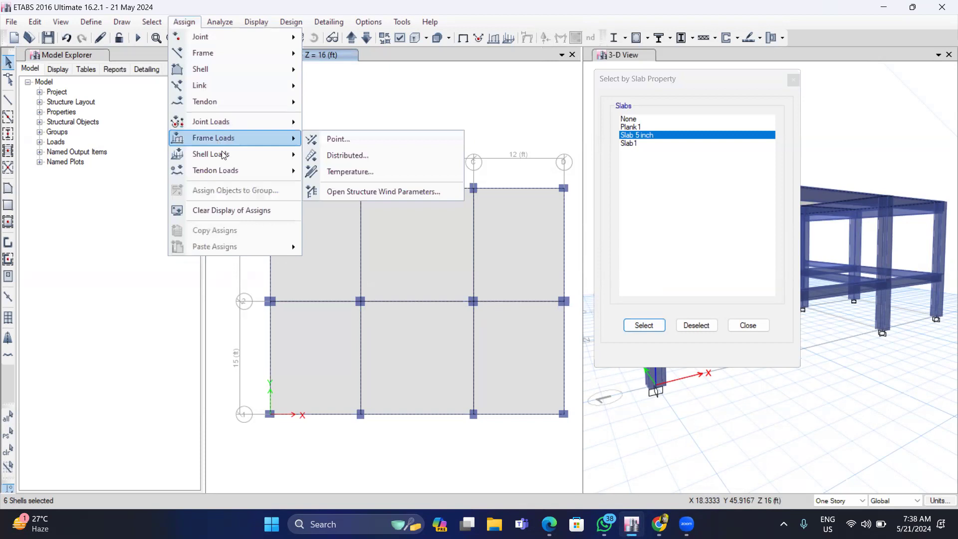
pyautogui.moveTo(223, 155)
pyautogui.click(337, 176)
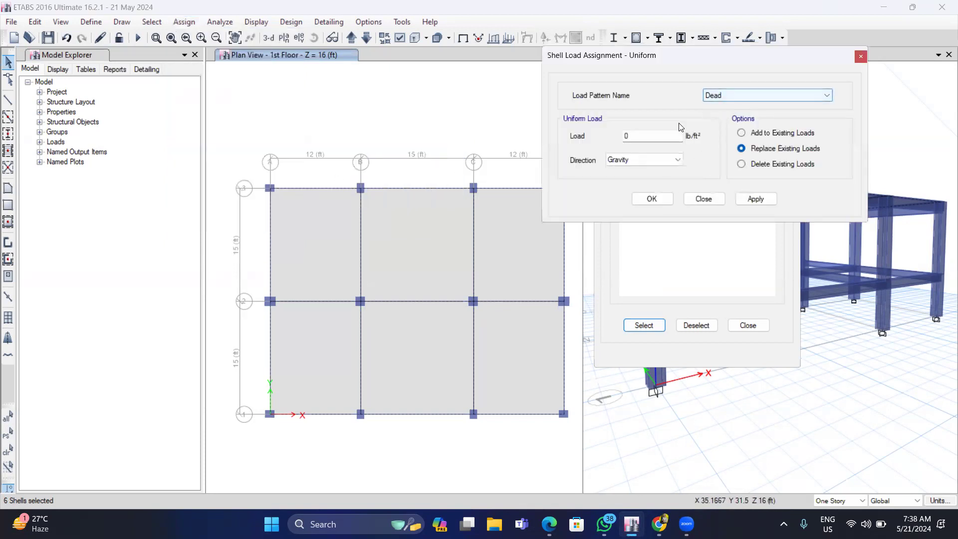
pyautogui.click(655, 135)
pyautogui.press('BackSpace')
pyautogui.write('45')
pyautogui.click(741, 132)
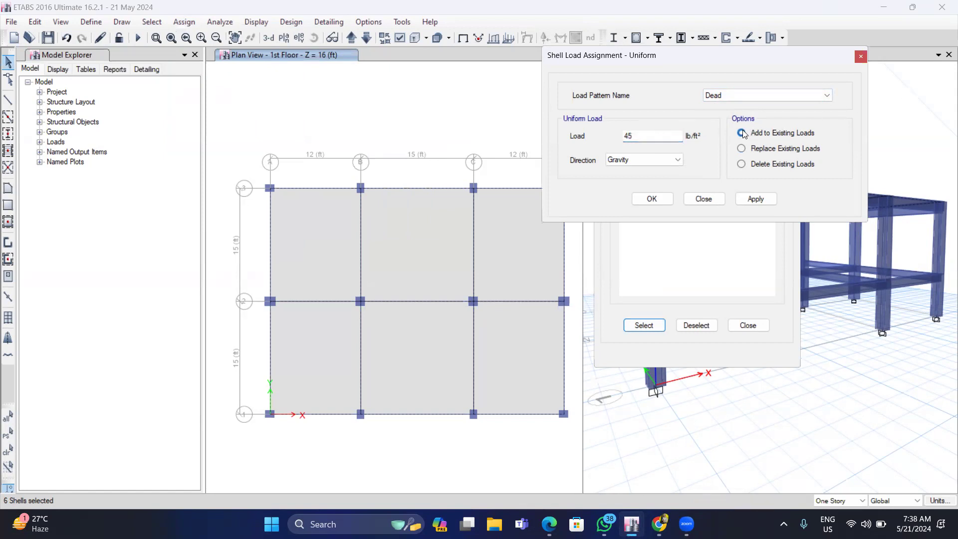
pyautogui.click(757, 198)
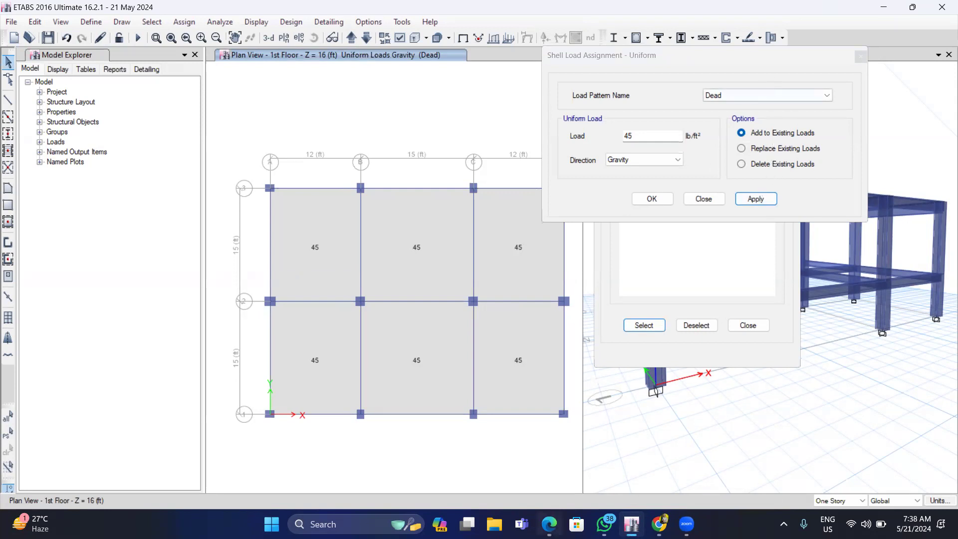
# Step: Switch to Chrome to read the live load requirement in the Report-4 assignment, and return to ETABS
pyautogui.moveTo(658, 524)
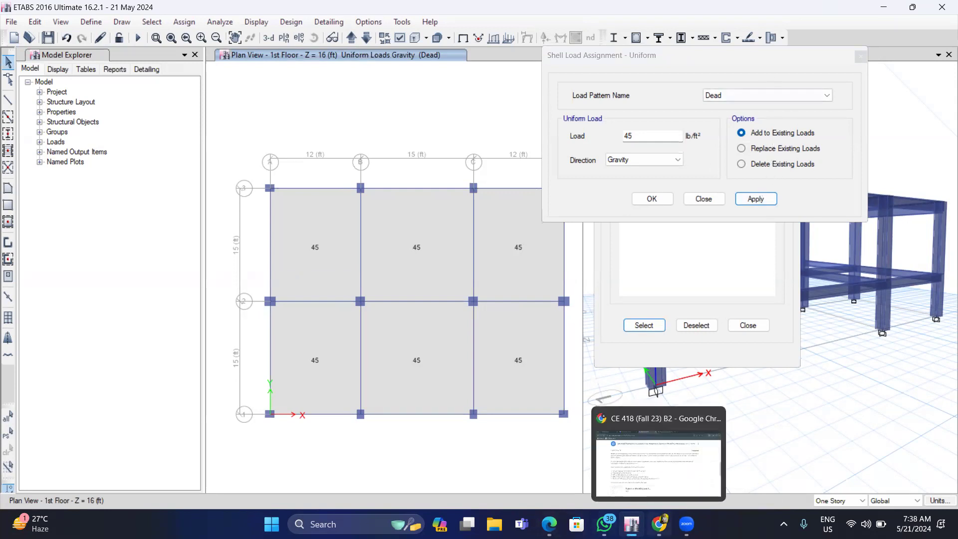
pyautogui.click(659, 459)
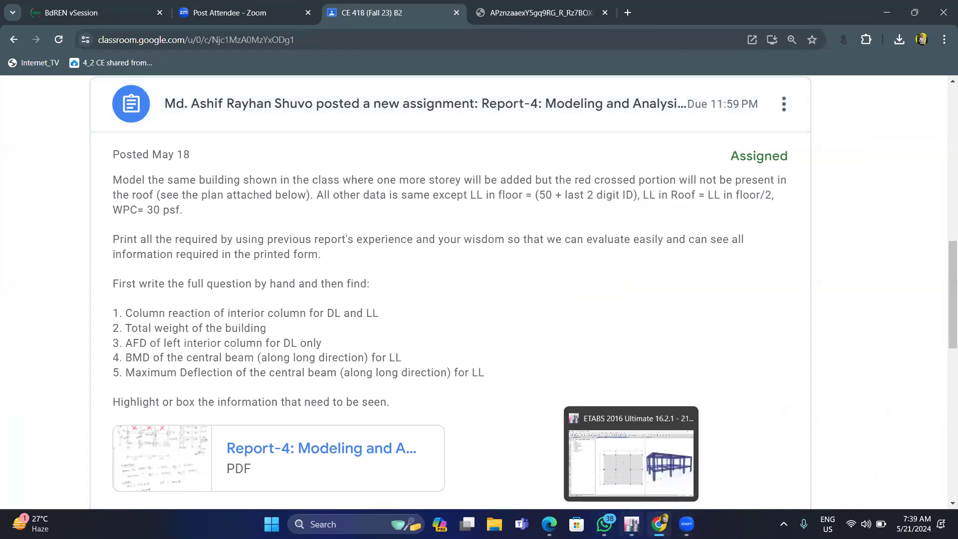
pyautogui.click(632, 524)
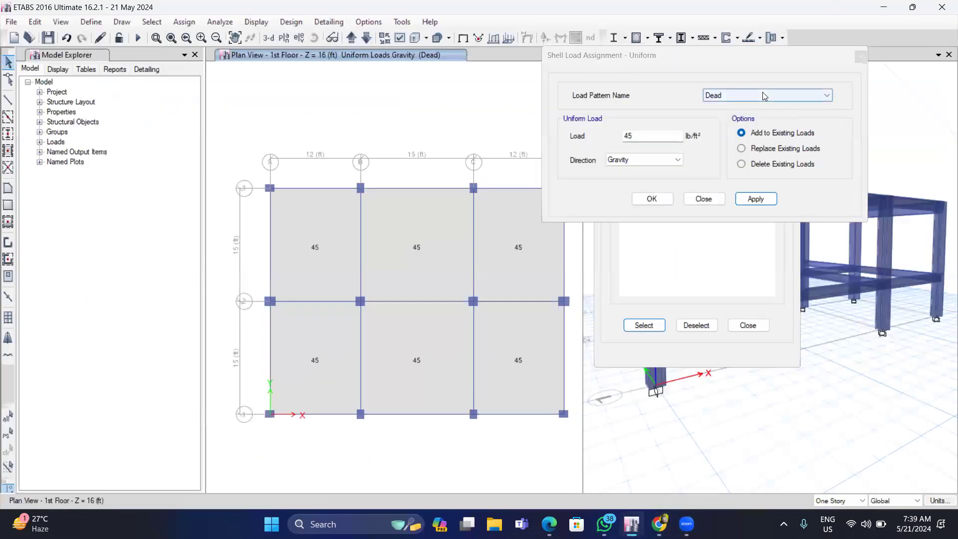
# Step: Reselect the previously selected slabs and add a uniform Live gravity load of 58 lb/ft² to them
pyautogui.click(763, 95)
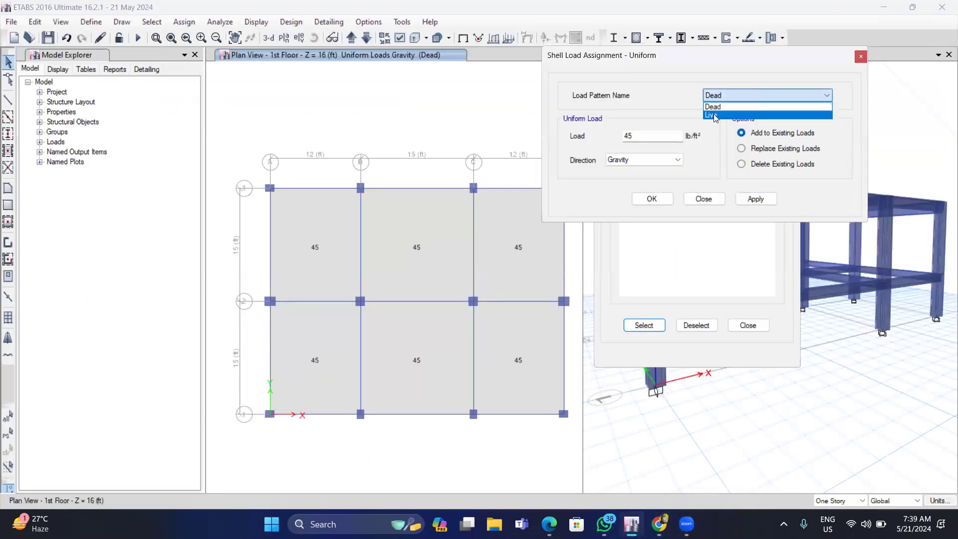
pyautogui.click(714, 115)
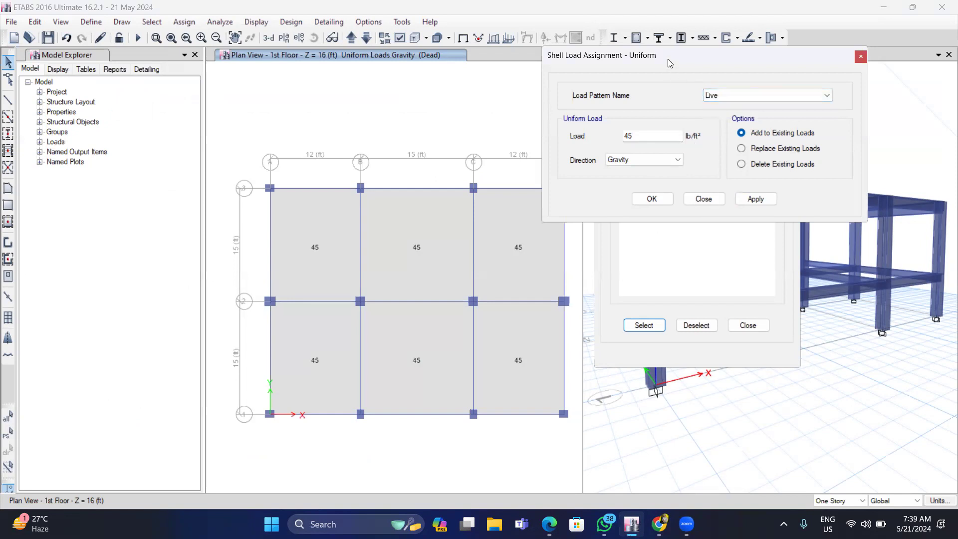
pyautogui.moveTo(670, 63); pyautogui.dragTo(424, 45)
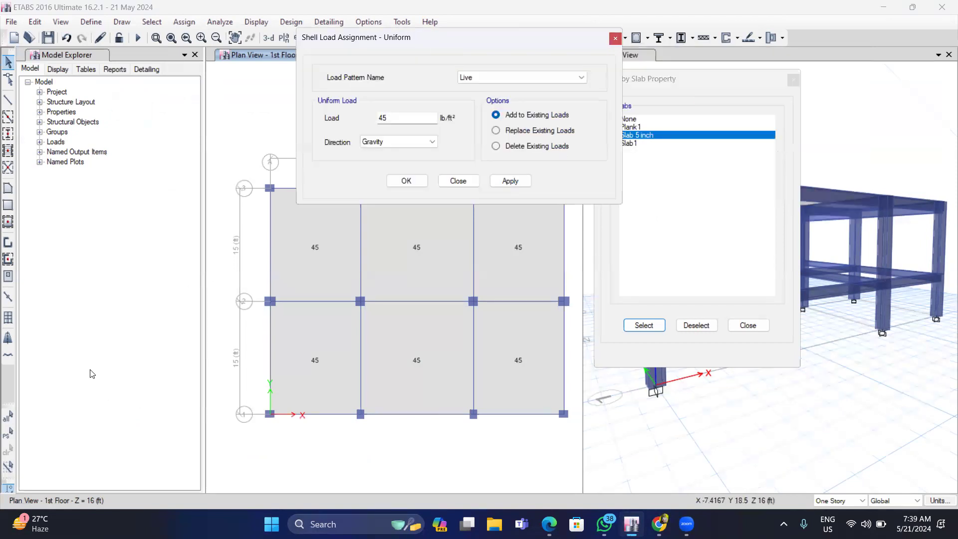
pyautogui.click(10, 434)
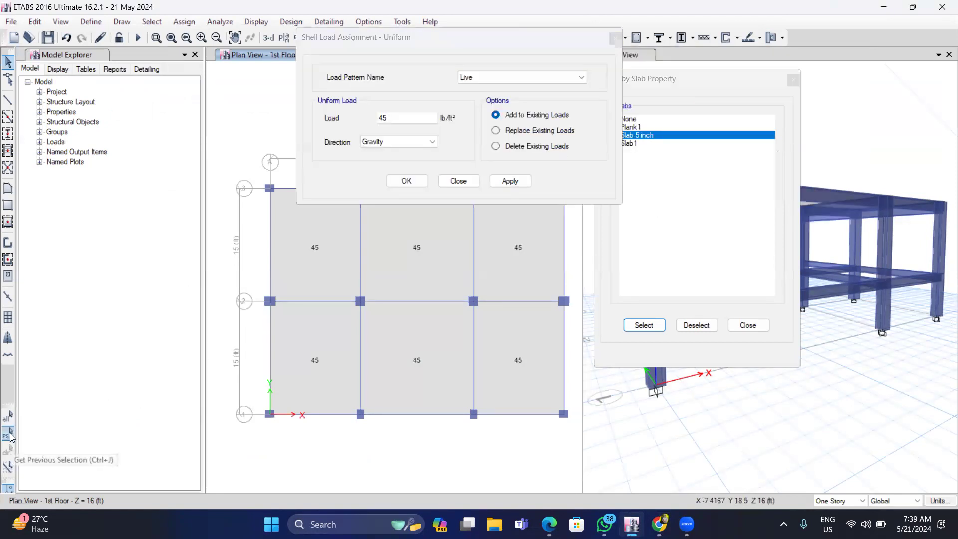
pyautogui.click(10, 434)
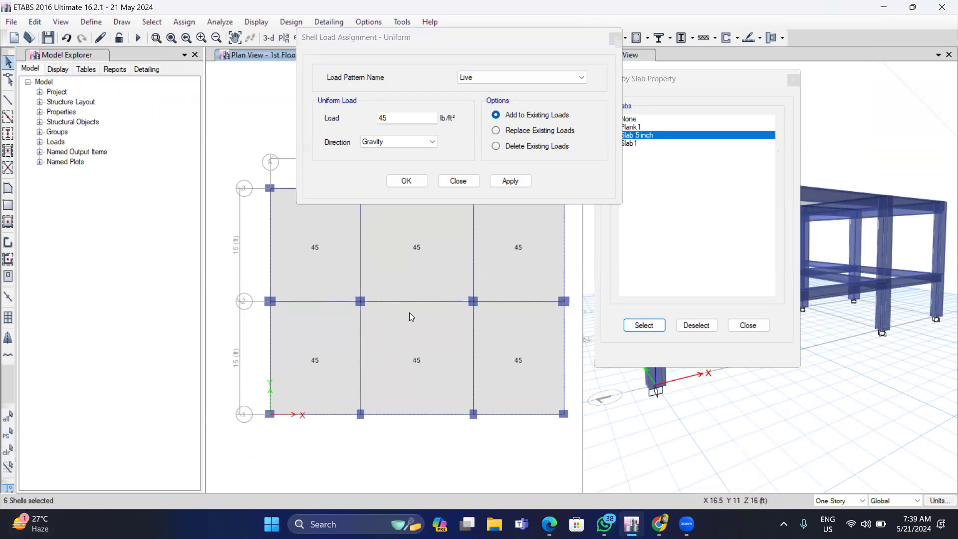
pyautogui.click(406, 119)
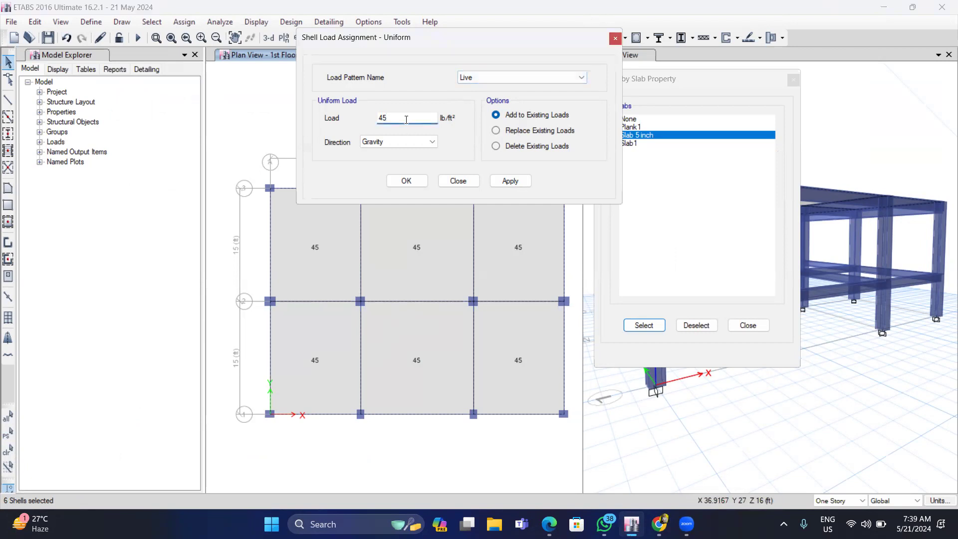
pyautogui.press('BackSpace')
pyautogui.press('BackSpace')
pyautogui.write('58')
pyautogui.click(504, 182)
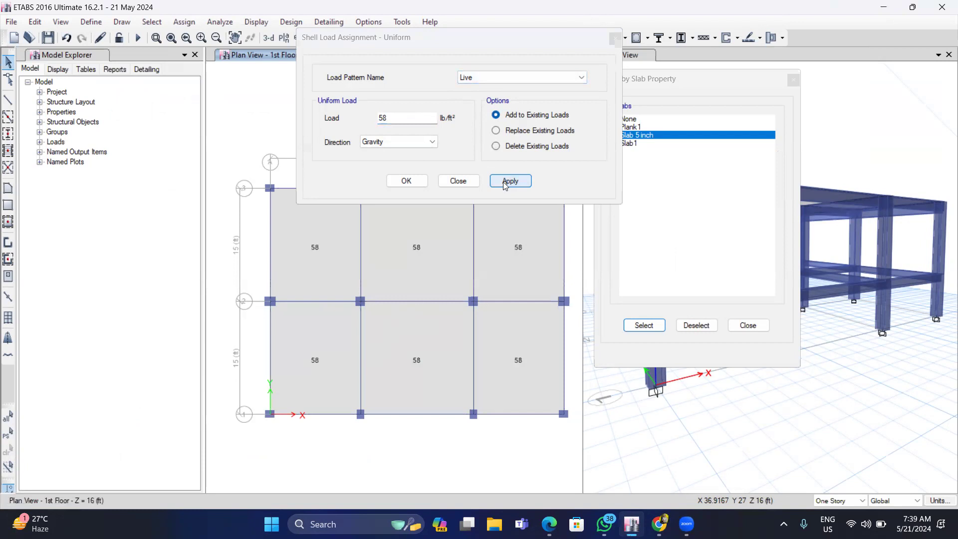
pyautogui.click(458, 181)
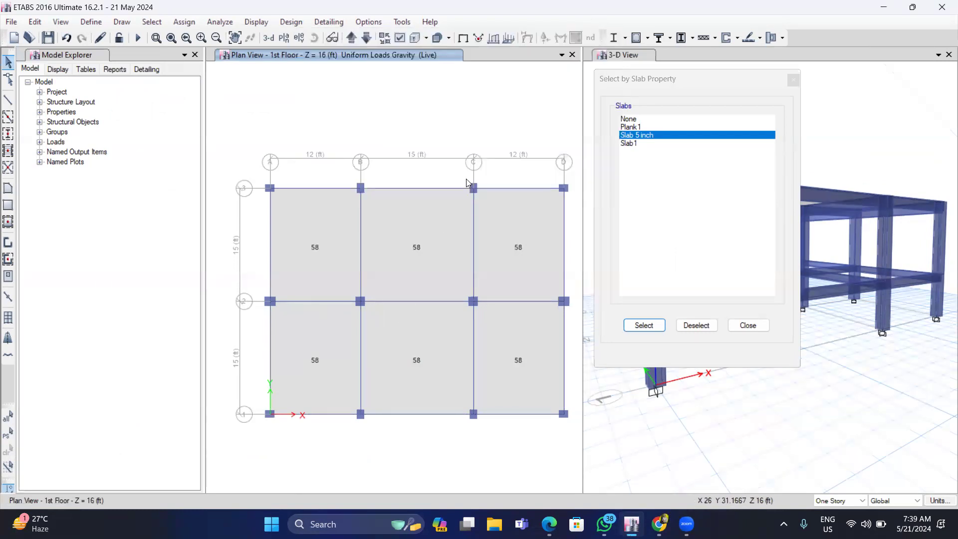
# Step: Display the uniform gravity shell loads on the plan for the Dead and Live load patterns in turn
pyautogui.click(494, 39)
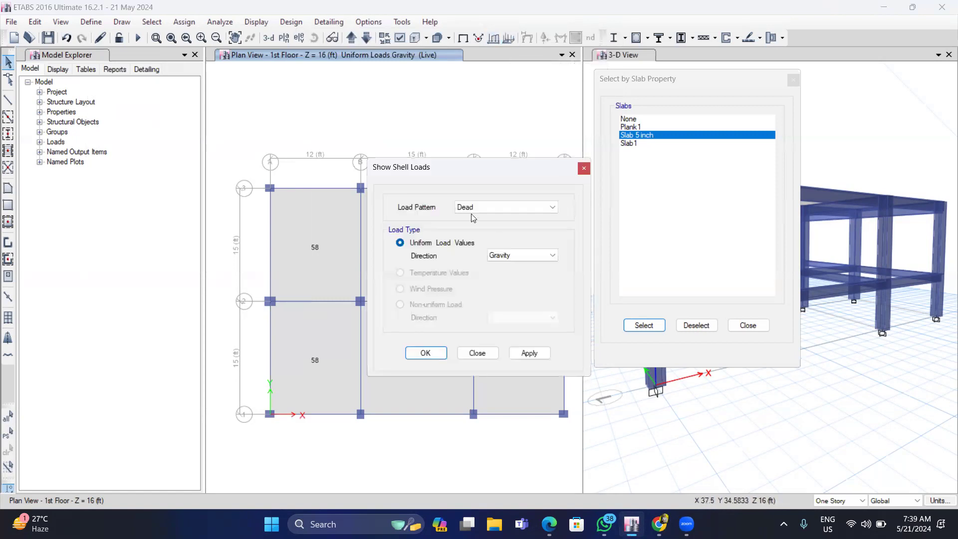
pyautogui.moveTo(440, 174); pyautogui.dragTo(639, 134)
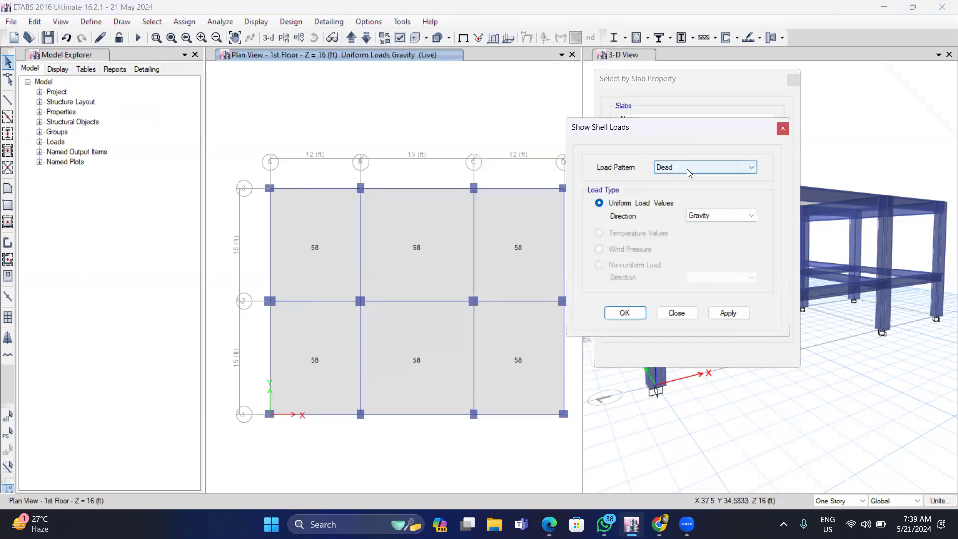
pyautogui.click(727, 313)
pyautogui.click(751, 168)
pyautogui.click(678, 184)
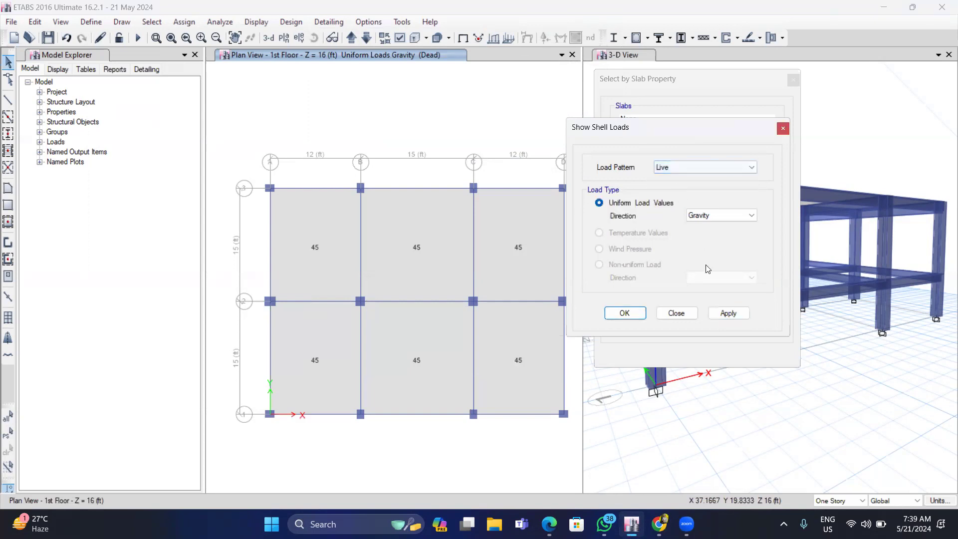
pyautogui.click(728, 314)
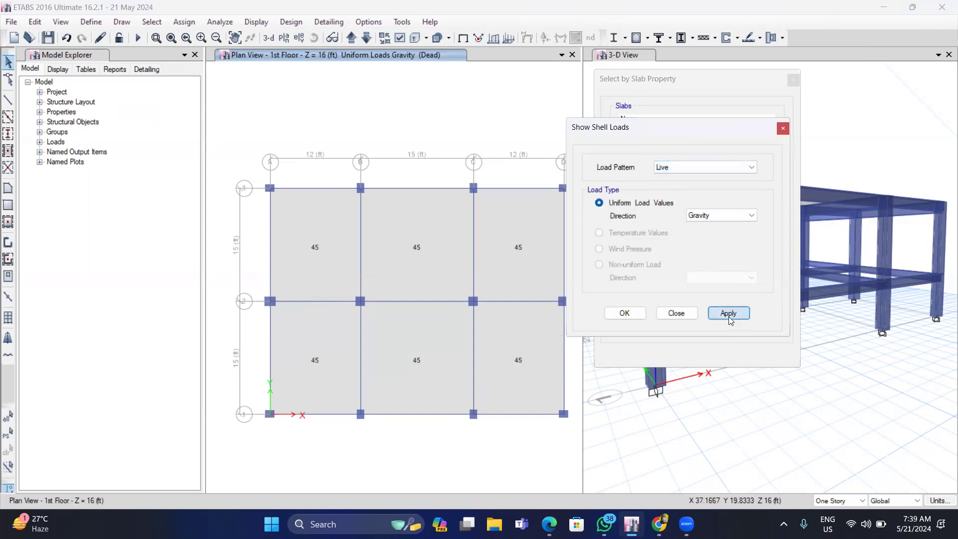
pyautogui.click(684, 317)
# Step: Examine the loads assigned to the slab between grids B–C and 2–3, and close the slab property selection
pyautogui.click(402, 243)
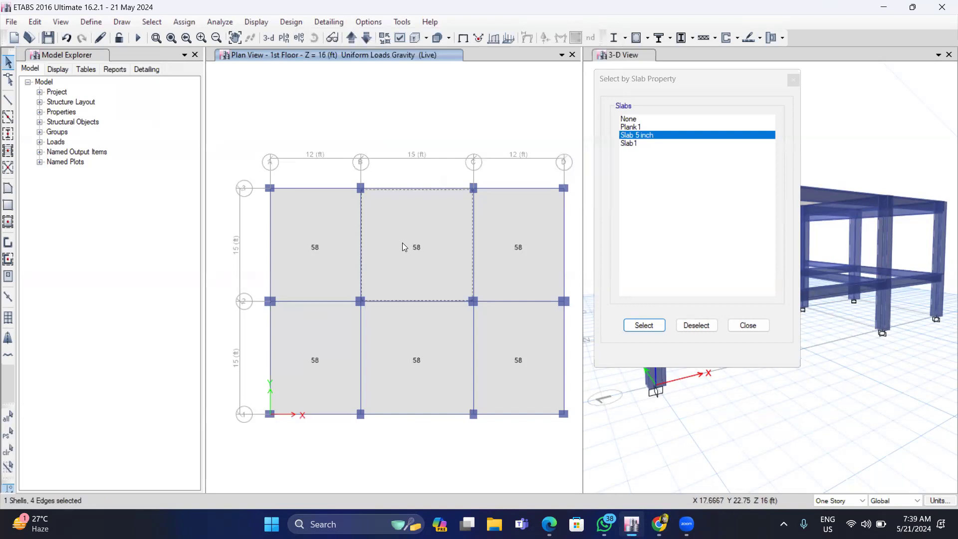
pyautogui.rightClick(402, 243)
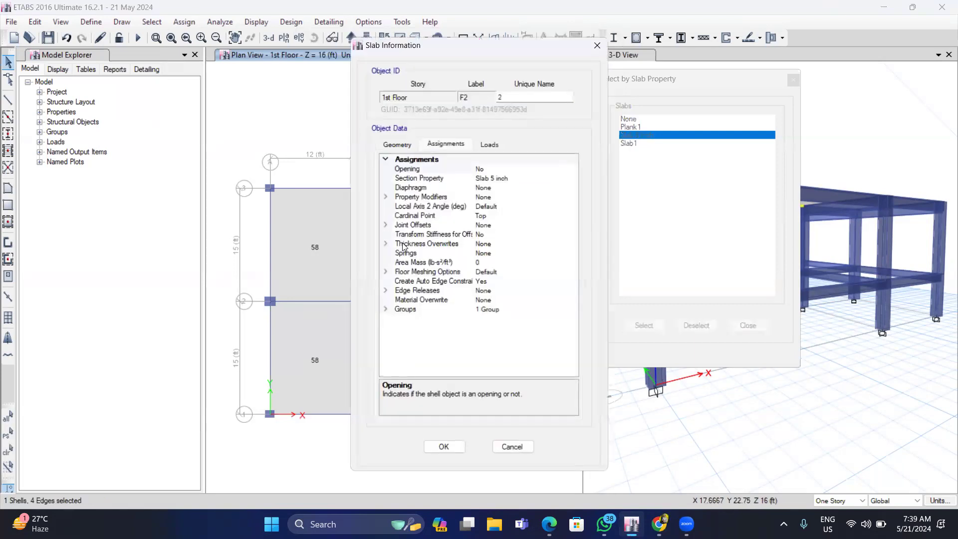
pyautogui.click(489, 145)
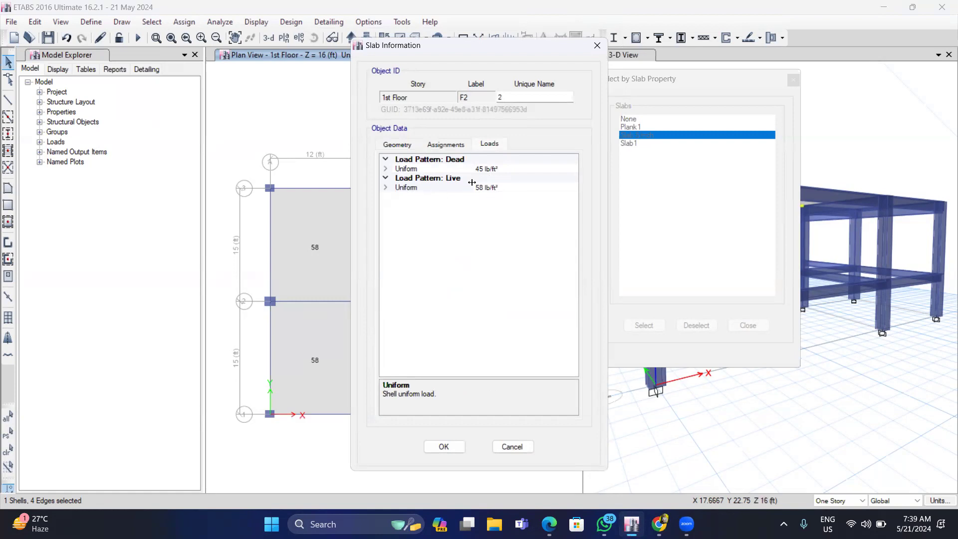
pyautogui.click(444, 447)
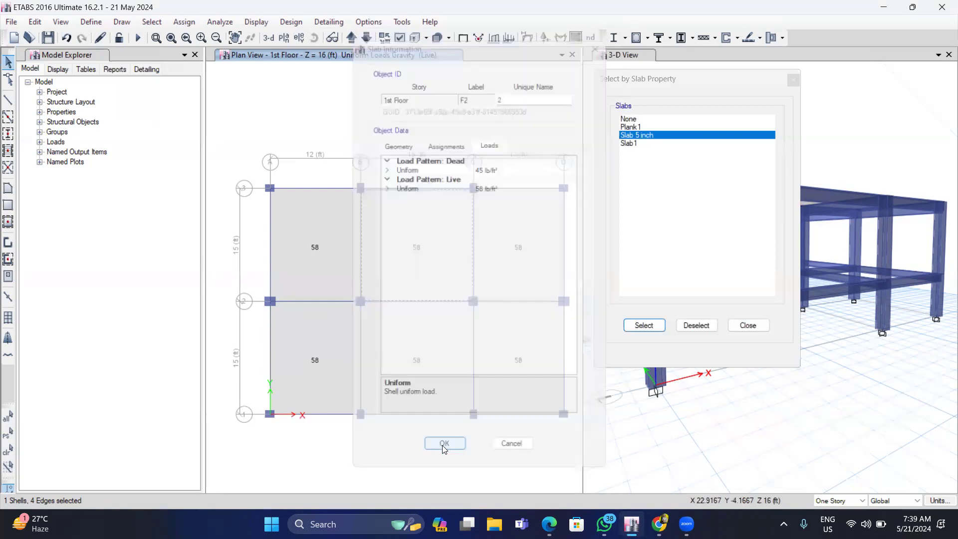
pyautogui.click(794, 79)
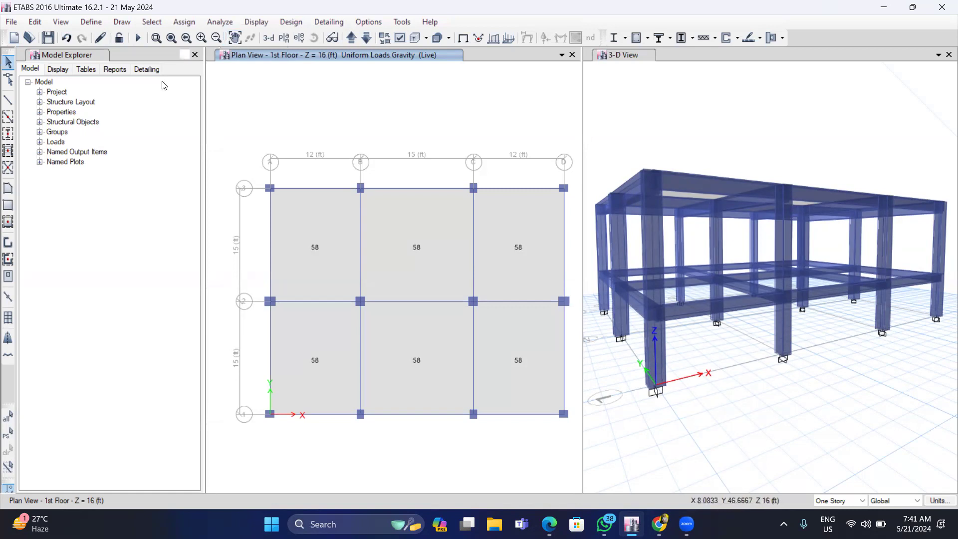
# Step: Select all frames with the B1 15 X 18 and B2 12 X 15 section properties
pyautogui.click(152, 21)
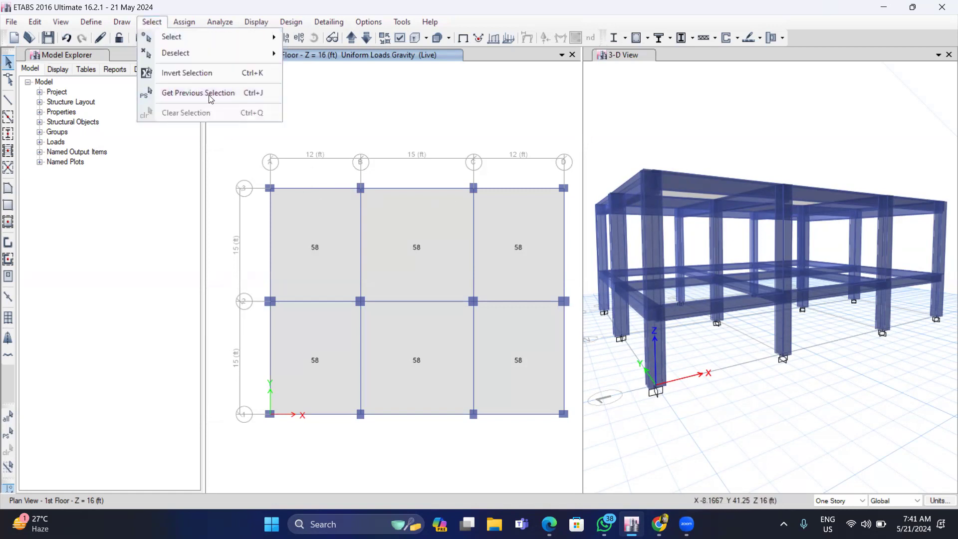
pyautogui.moveTo(211, 31)
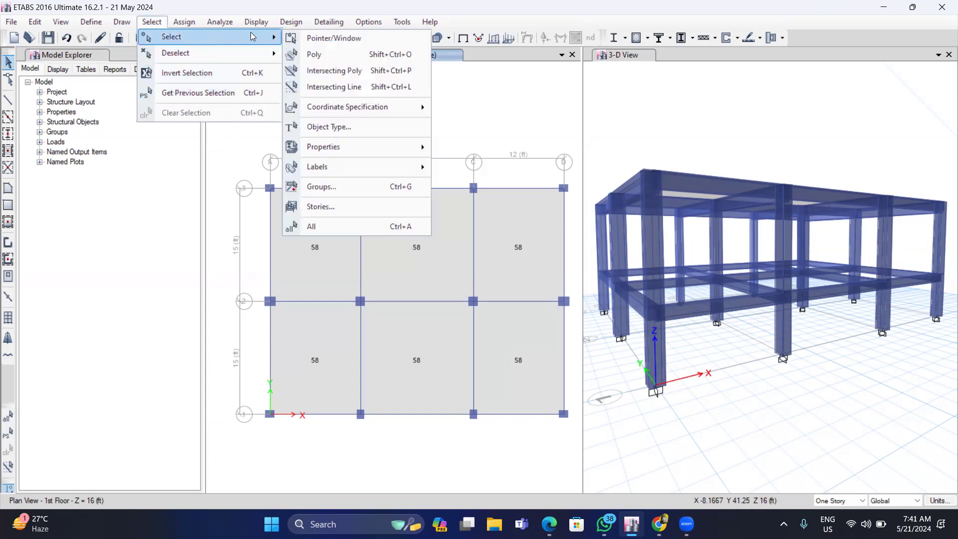
pyautogui.moveTo(342, 151)
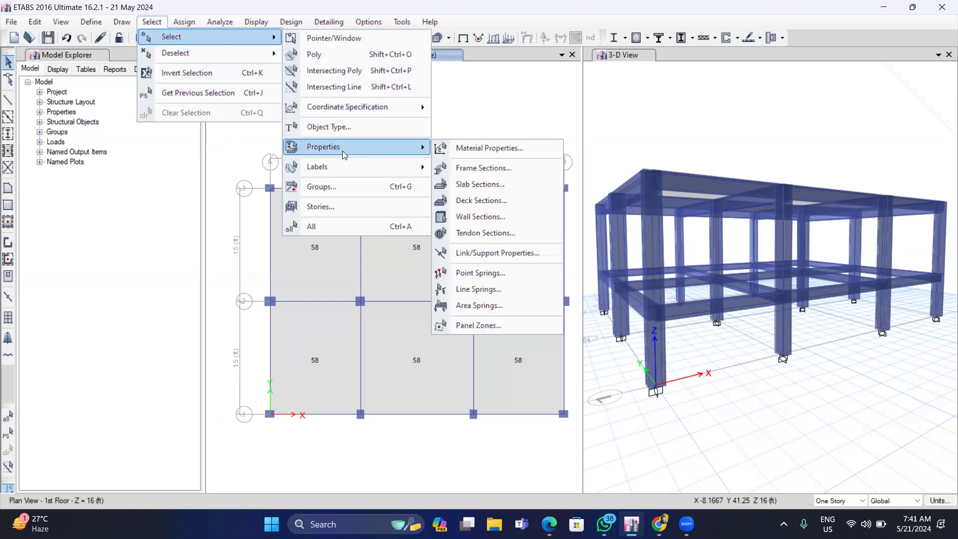
pyautogui.click(482, 169)
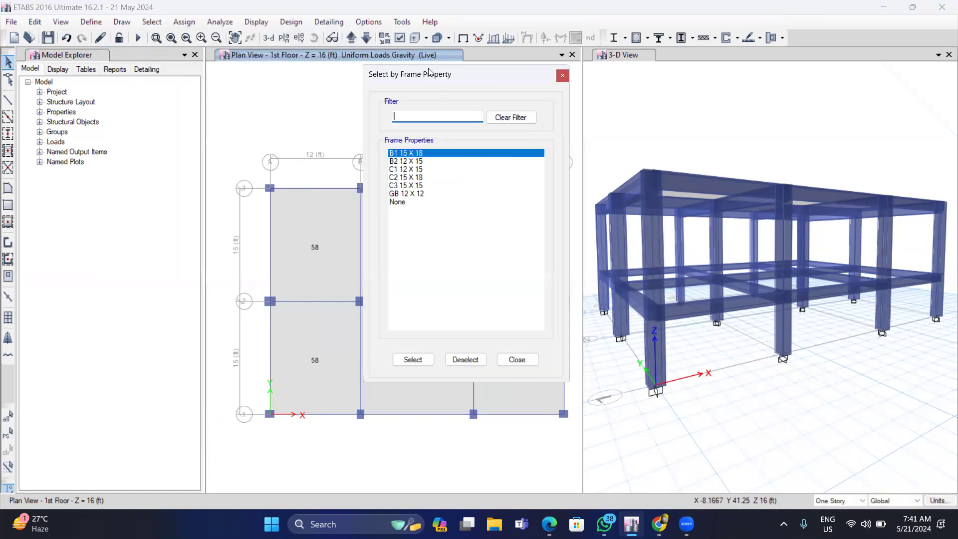
pyautogui.moveTo(422, 80); pyautogui.dragTo(674, 62)
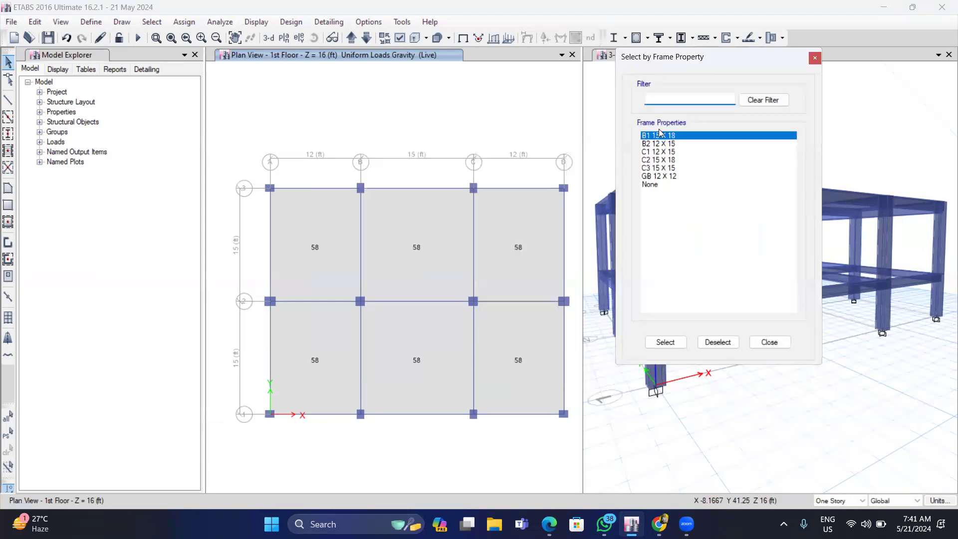
pyautogui.moveTo(650, 137); pyautogui.dragTo(660, 145)
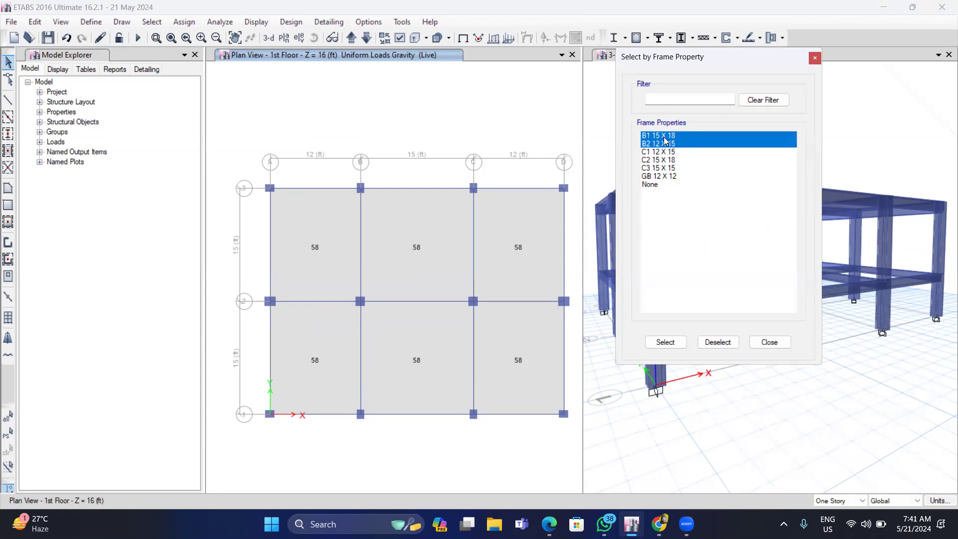
pyautogui.click(669, 343)
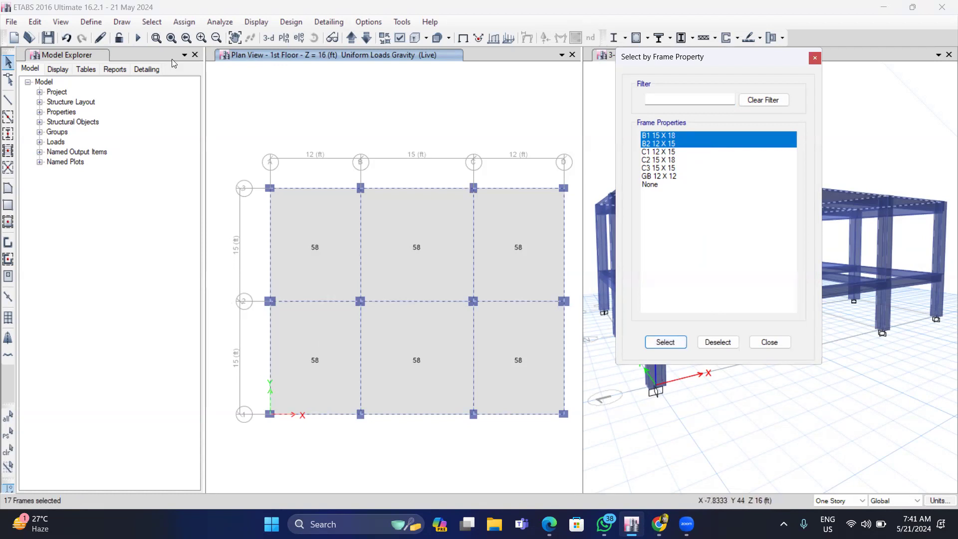
# Step: Add a uniform distributed gravity load of 1 kip/ft to the selected beams under the Dead load pattern, keeping existing loads
pyautogui.click(194, 23)
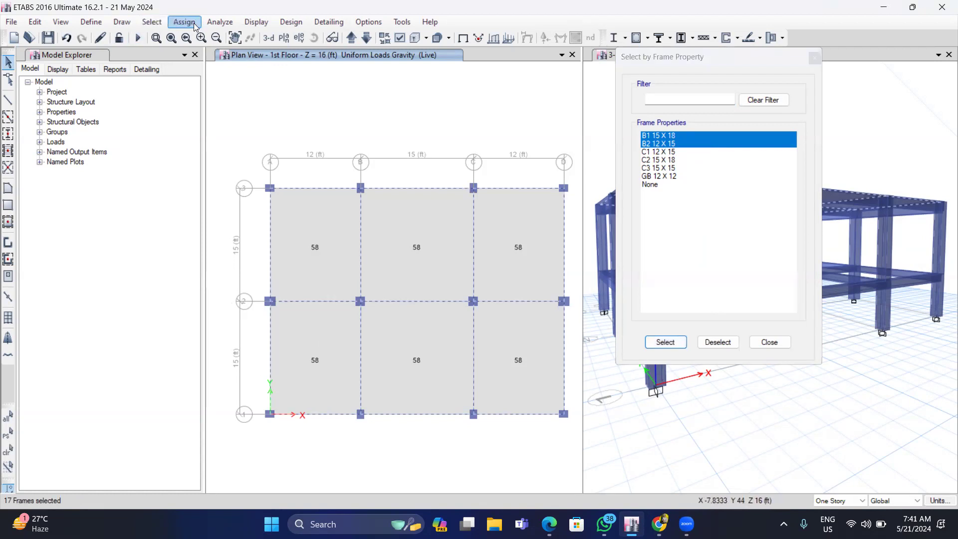
pyautogui.click(193, 23)
pyautogui.moveTo(260, 139)
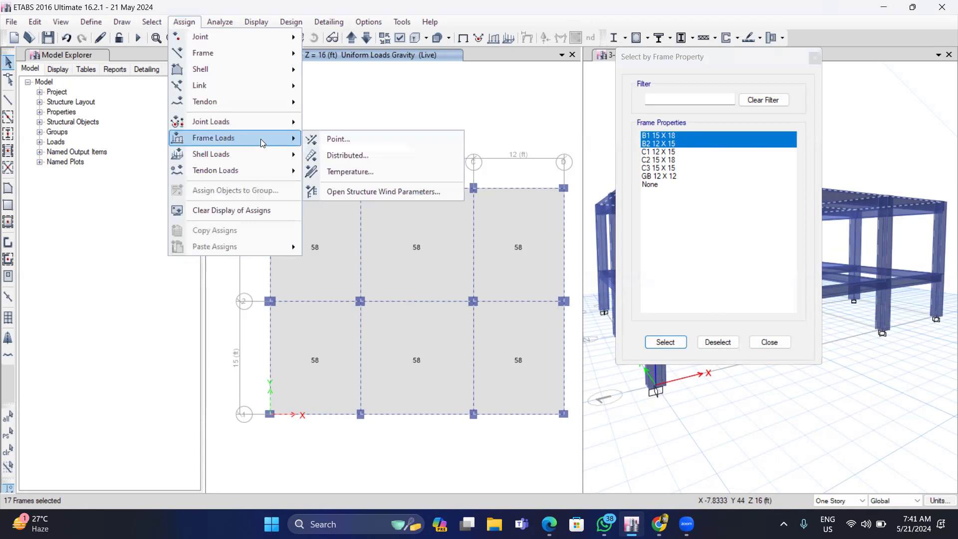
pyautogui.click(345, 155)
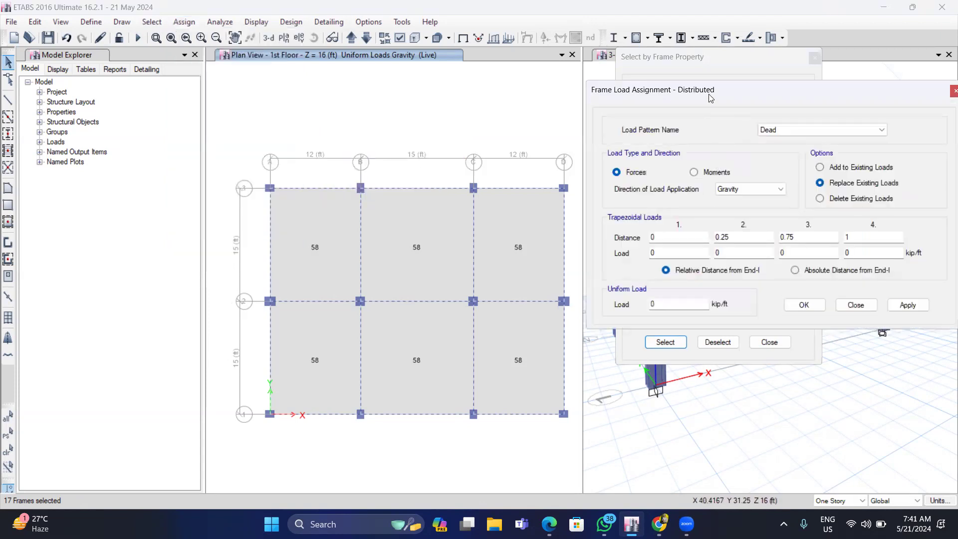
pyautogui.moveTo(711, 97); pyautogui.dragTo(614, 82)
pyautogui.click(723, 152)
pyautogui.click(566, 288)
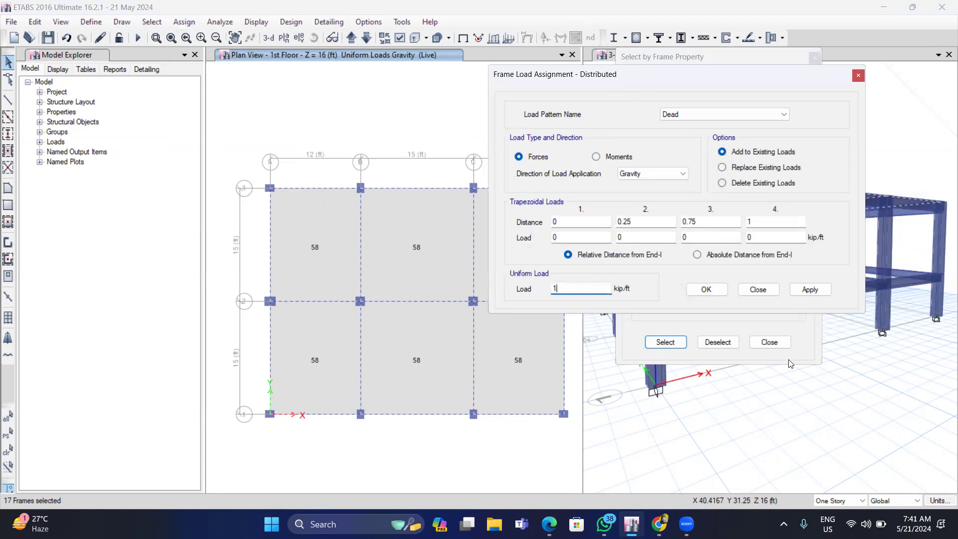
pyautogui.click(810, 290)
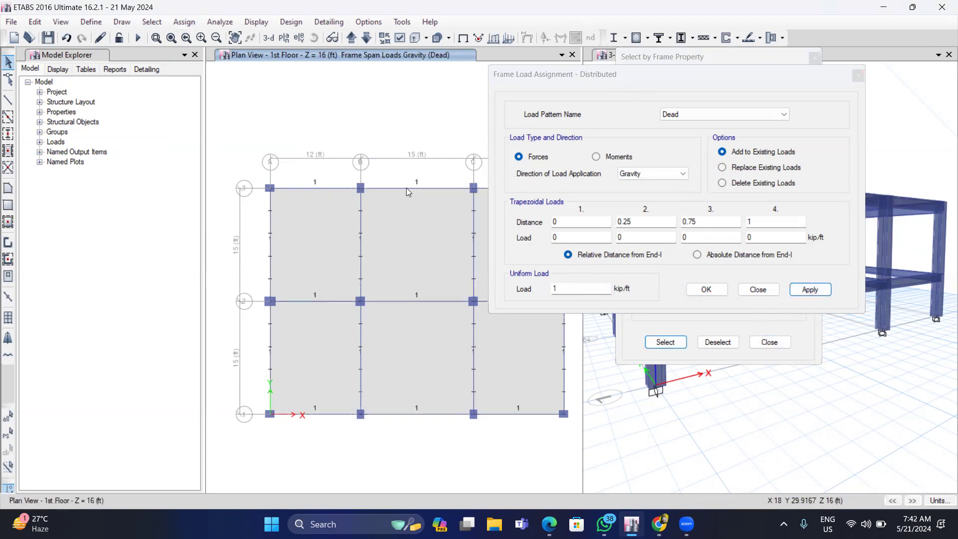
# Step: Display the Dead frame span loads with their values in the 3-D view
pyautogui.click(600, 74)
pyautogui.moveTo(600, 75); pyautogui.dragTo(166, 95)
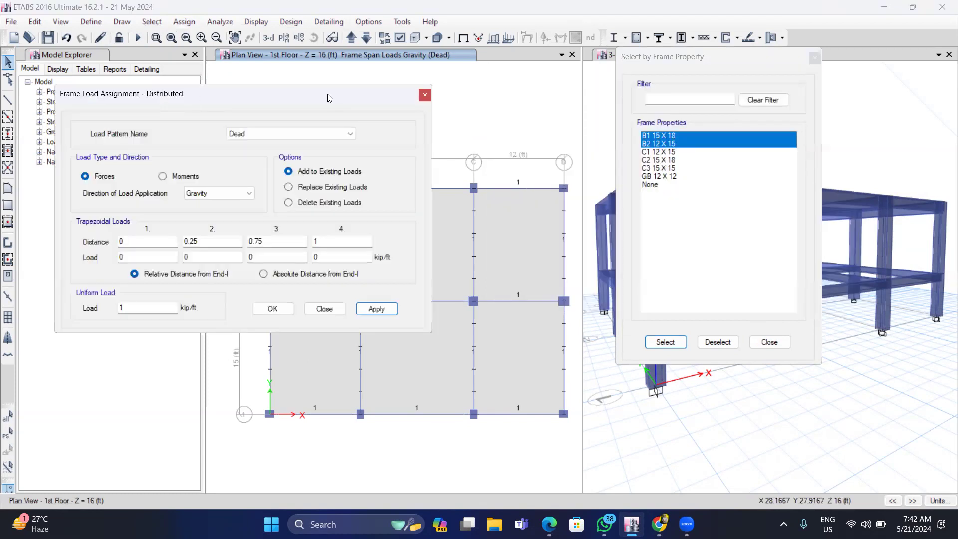
pyautogui.moveTo(760, 61); pyautogui.dragTo(211, 203)
pyautogui.click(635, 56)
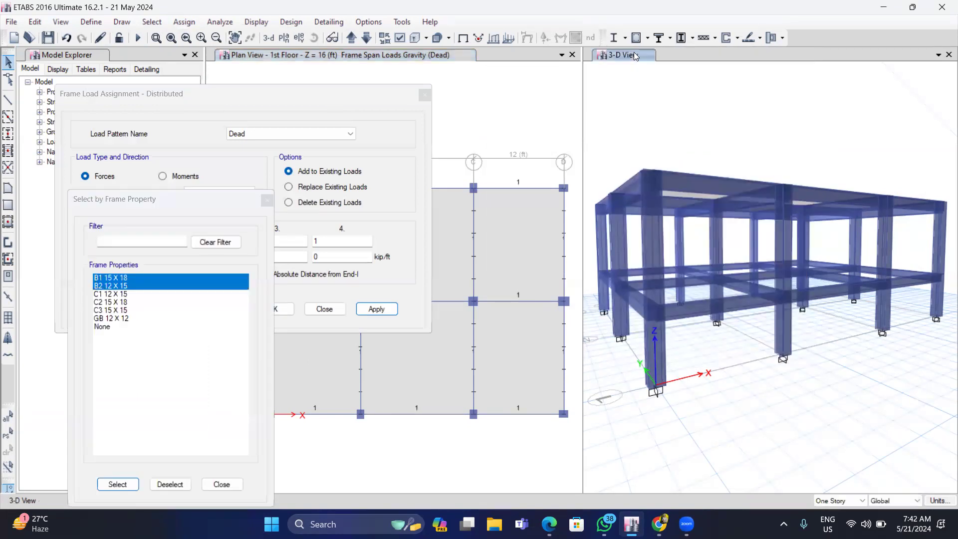
pyautogui.click(509, 38)
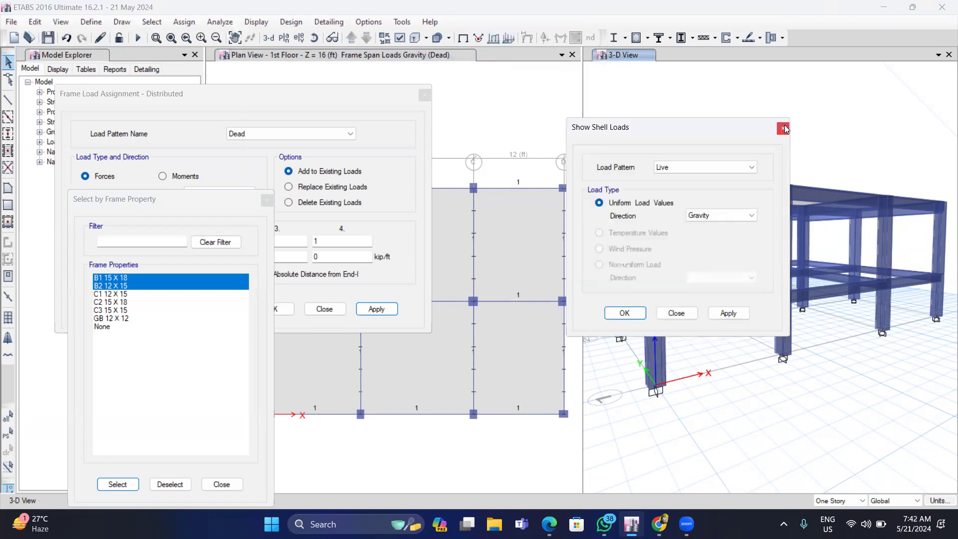
pyautogui.click(783, 128)
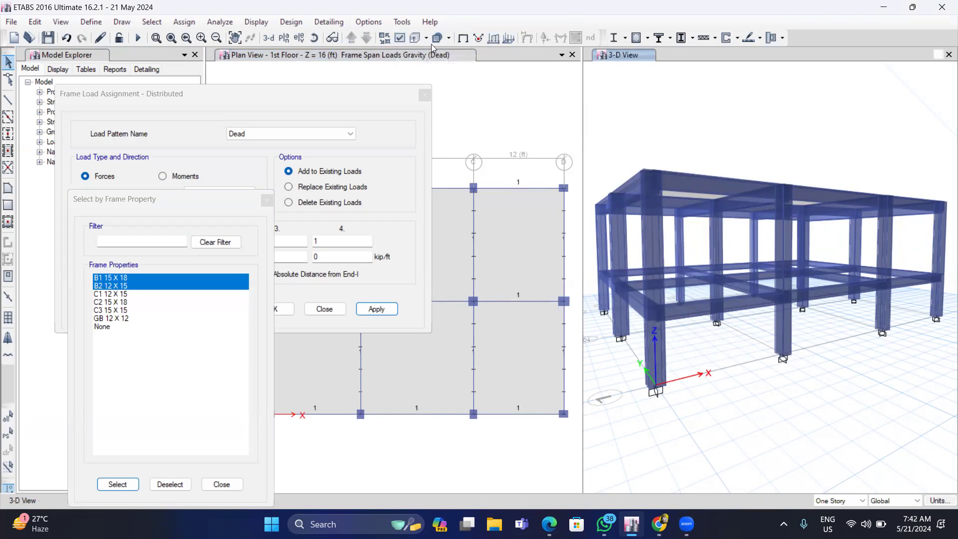
pyautogui.click(496, 40)
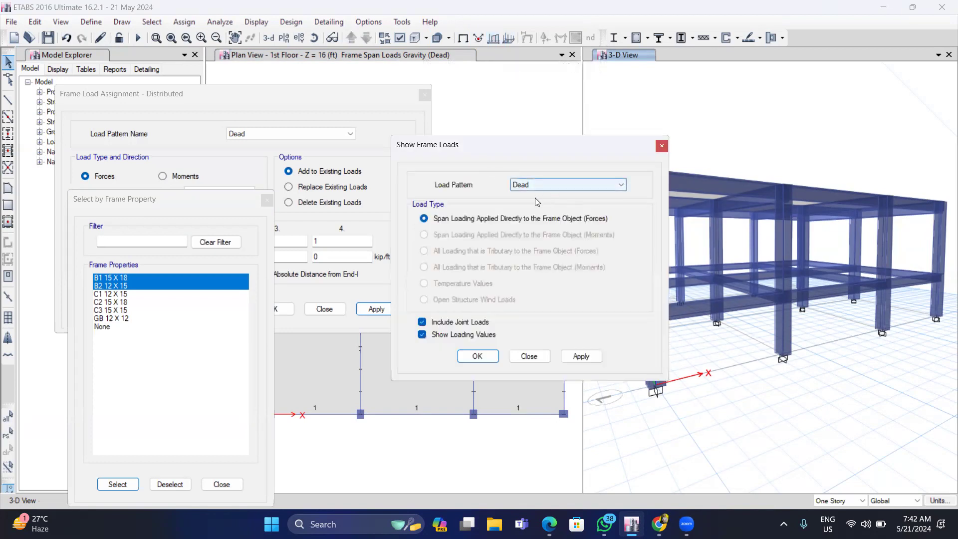
pyautogui.click(572, 360)
pyautogui.click(529, 357)
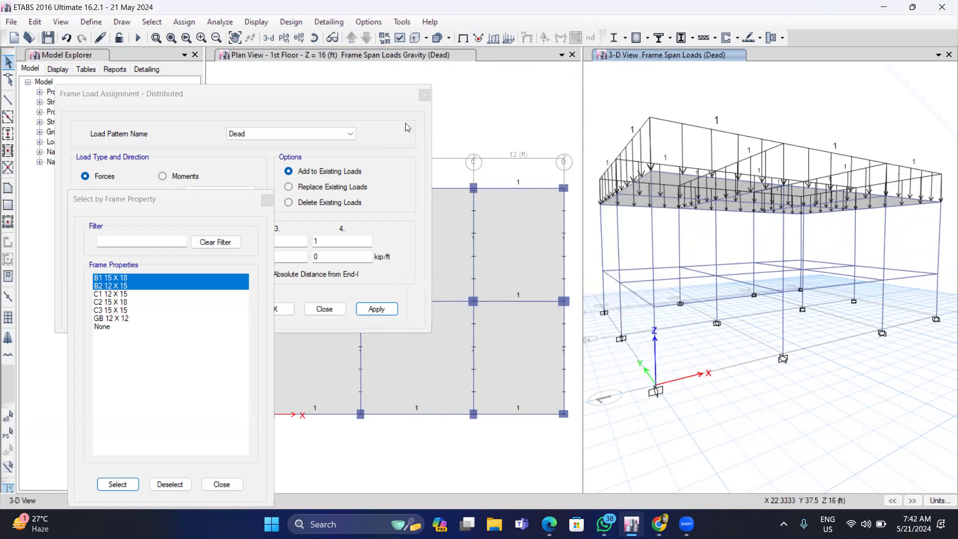
# Step: Select the seven interior beams along grids 2, B and C on the 1st Floor and replace their Dead load with a uniform 0.5 kip/ft
pyautogui.click(287, 100)
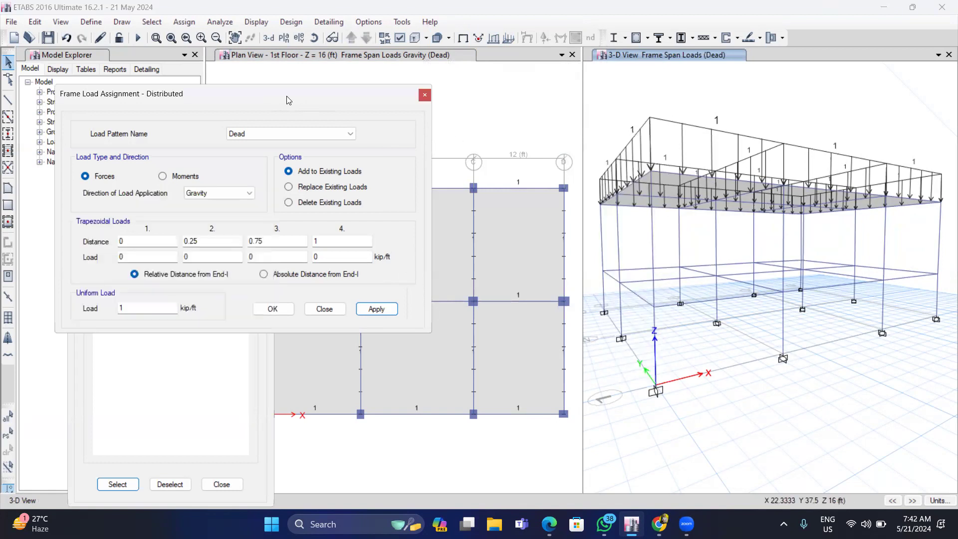
pyautogui.moveTo(287, 100); pyautogui.dragTo(636, 112)
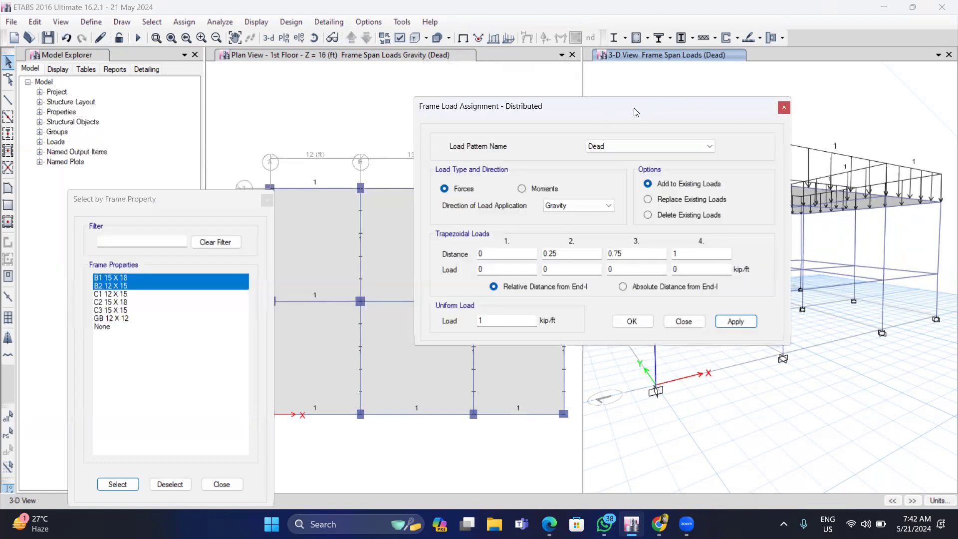
pyautogui.moveTo(652, 106); pyautogui.dragTo(813, 64)
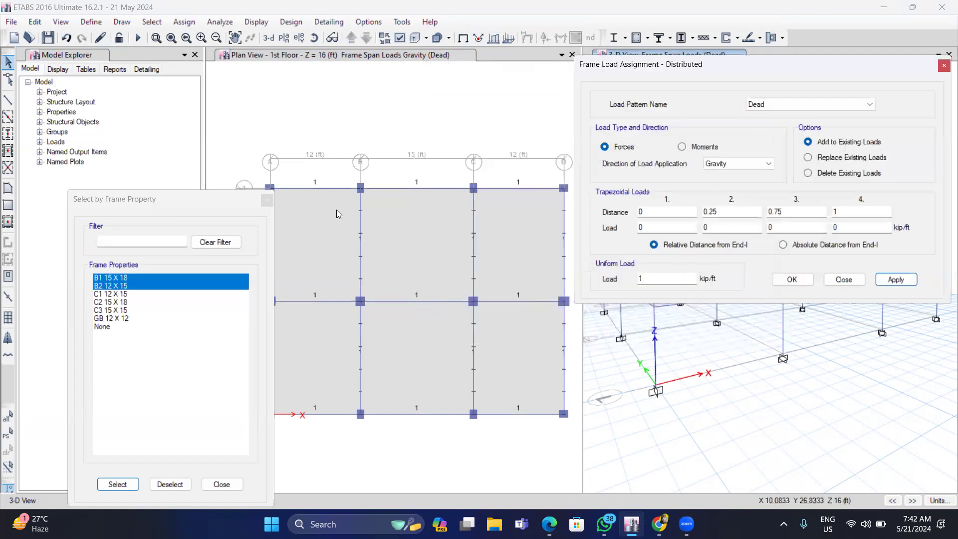
pyautogui.click(229, 201)
pyautogui.moveTo(228, 201); pyautogui.dragTo(136, 115)
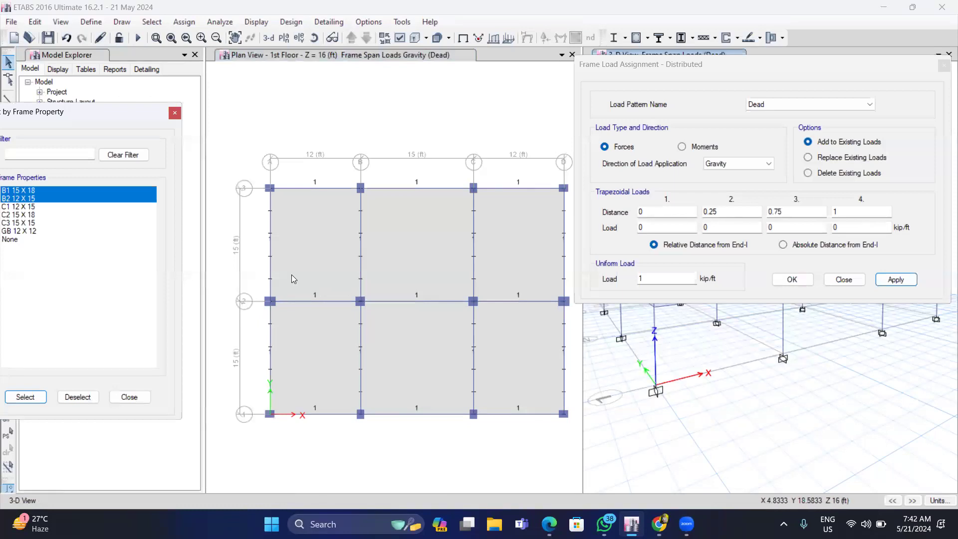
pyautogui.click(309, 300)
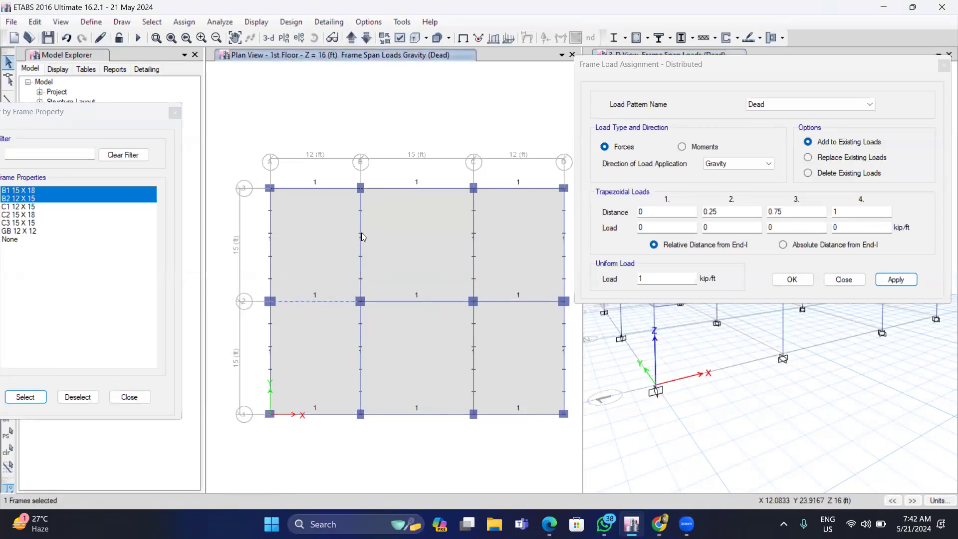
pyautogui.click(474, 229)
pyautogui.click(503, 300)
pyautogui.click(407, 300)
pyautogui.click(360, 325)
pyautogui.click(808, 159)
pyautogui.click(651, 279)
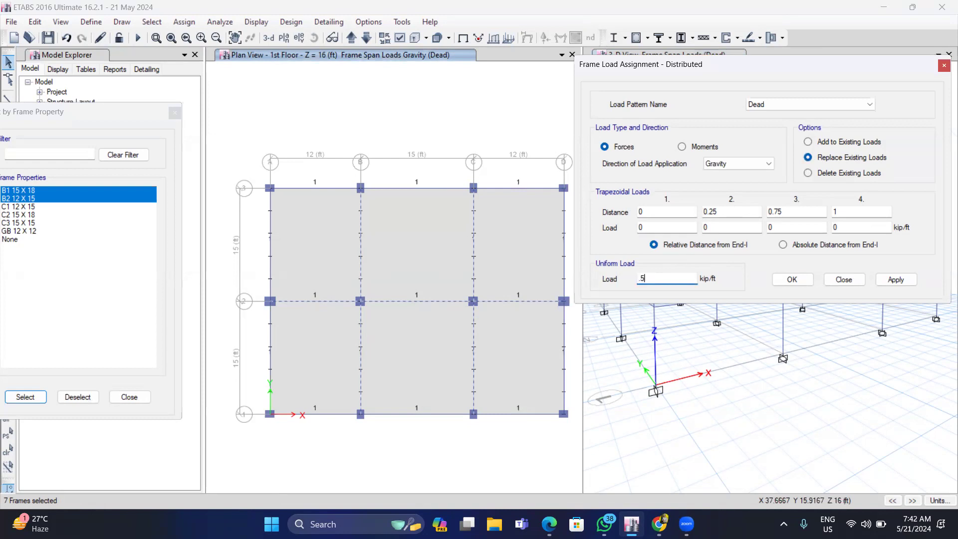
pyautogui.write('.5')
pyautogui.click(905, 281)
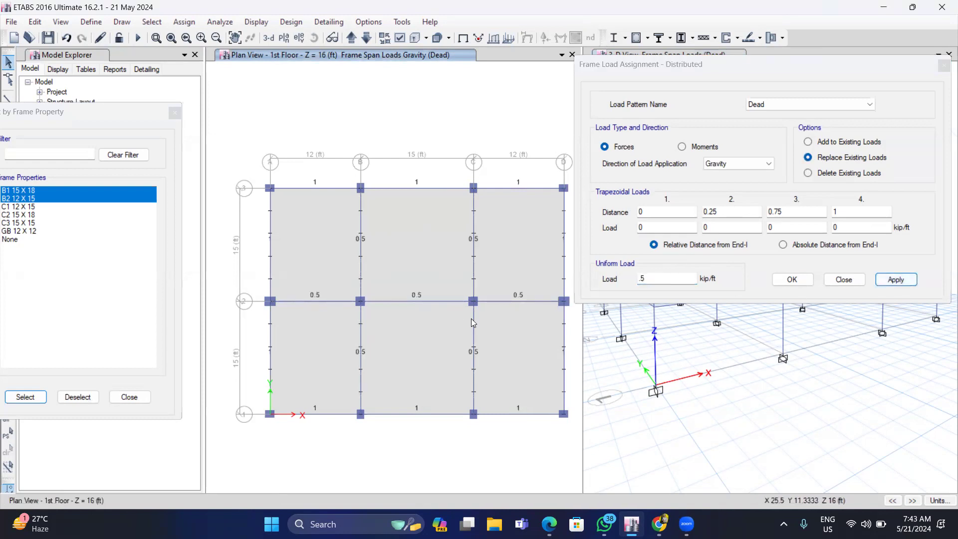
pyautogui.click(850, 282)
pyautogui.click(175, 112)
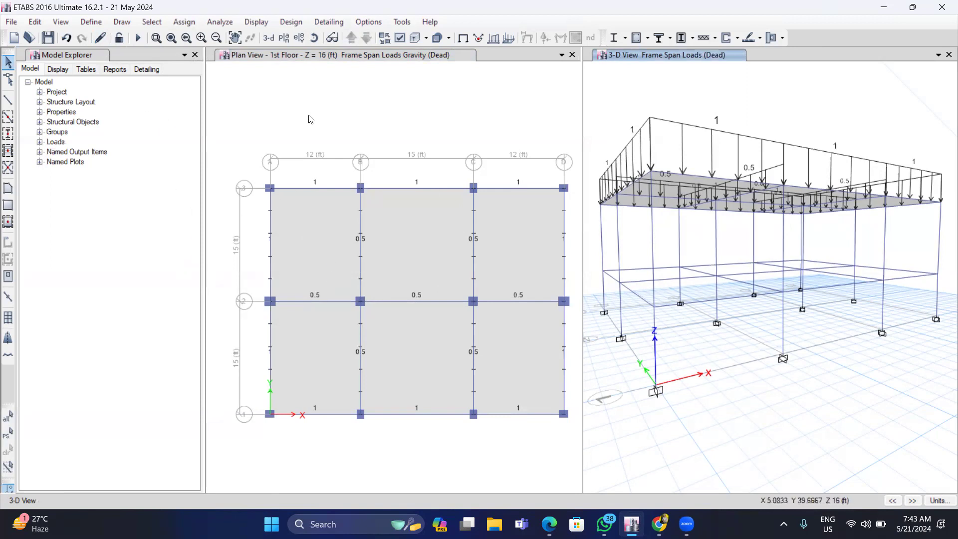
# Step: Move the plan view down to the GF story and check the story heights in the story data without changing them
pyautogui.click(335, 59)
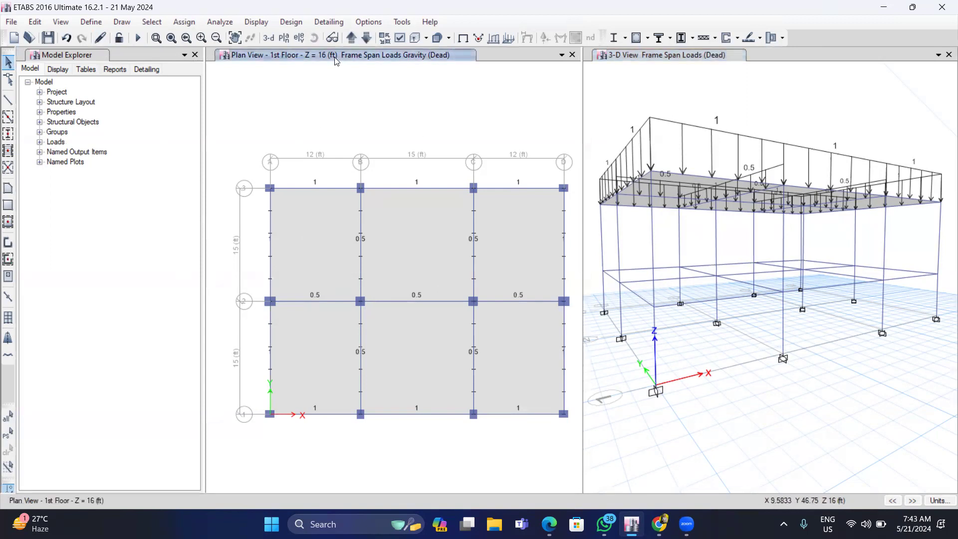
pyautogui.click(367, 38)
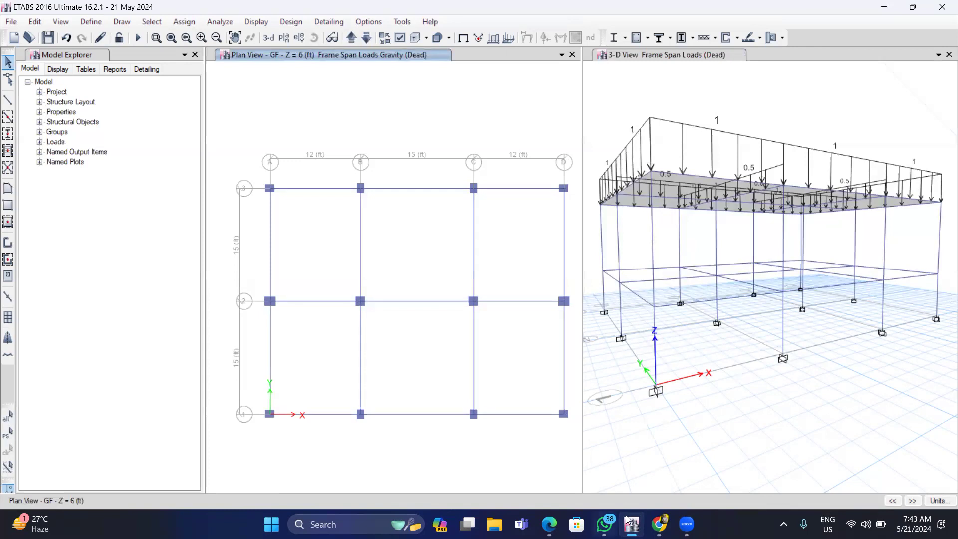
pyautogui.rightClick(308, 114)
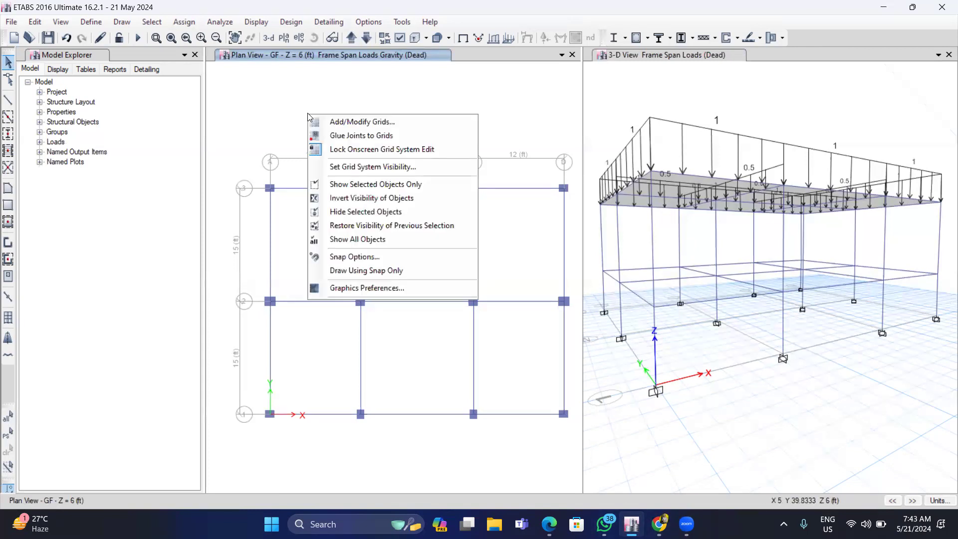
pyautogui.click(351, 121)
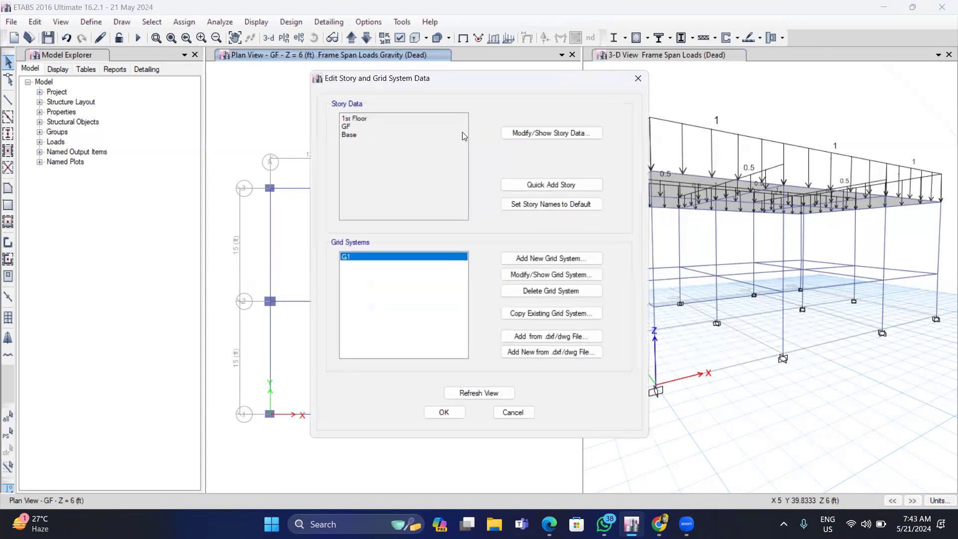
pyautogui.click(520, 131)
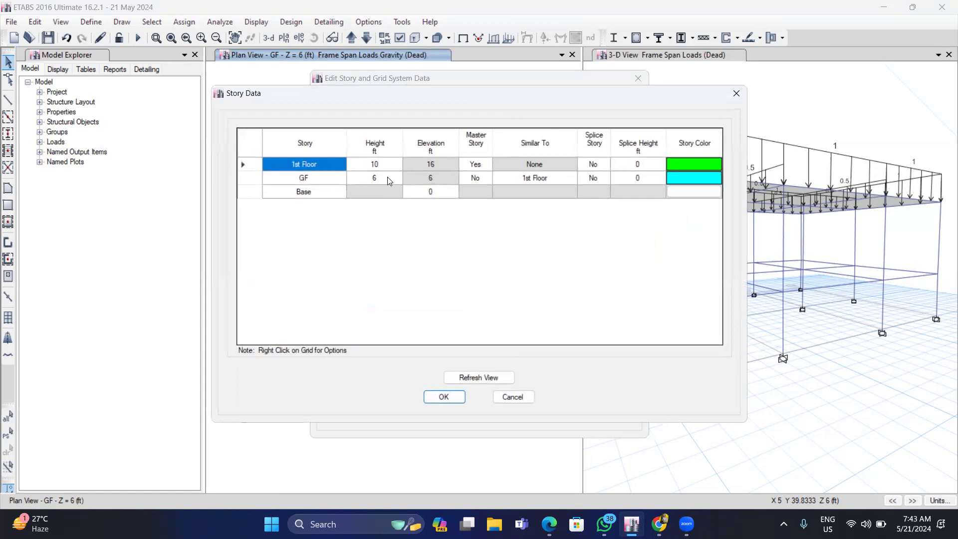
pyautogui.click(737, 94)
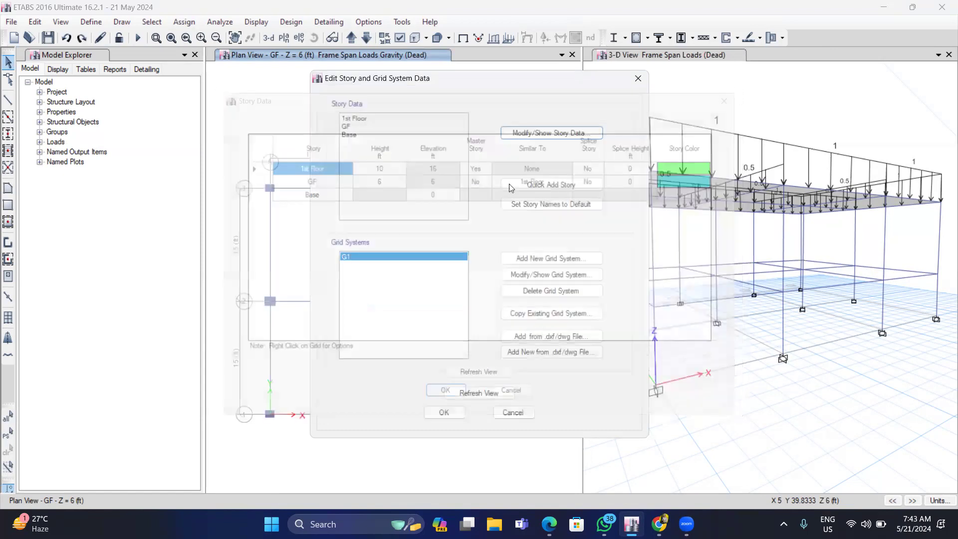
pyautogui.click(637, 79)
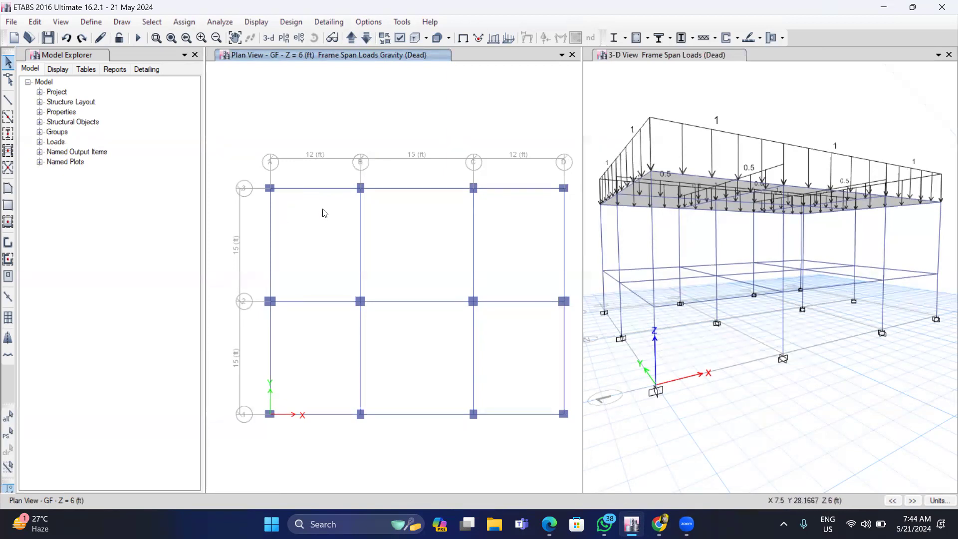
# Step: Select the ten perimeter beams along grids 1, 3, A and D on the GF plan
pyautogui.click(270, 233)
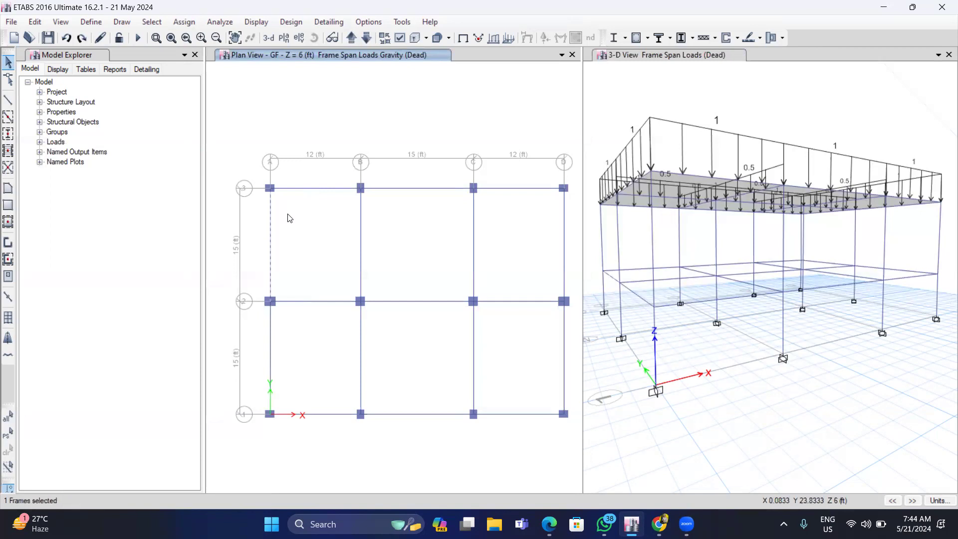
pyautogui.click(306, 192)
pyautogui.click(398, 192)
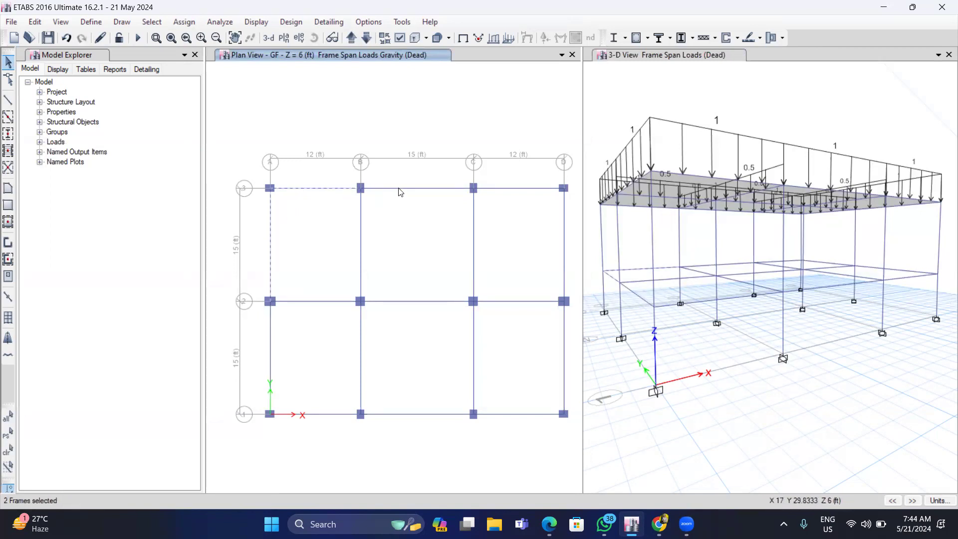
pyautogui.click(512, 189)
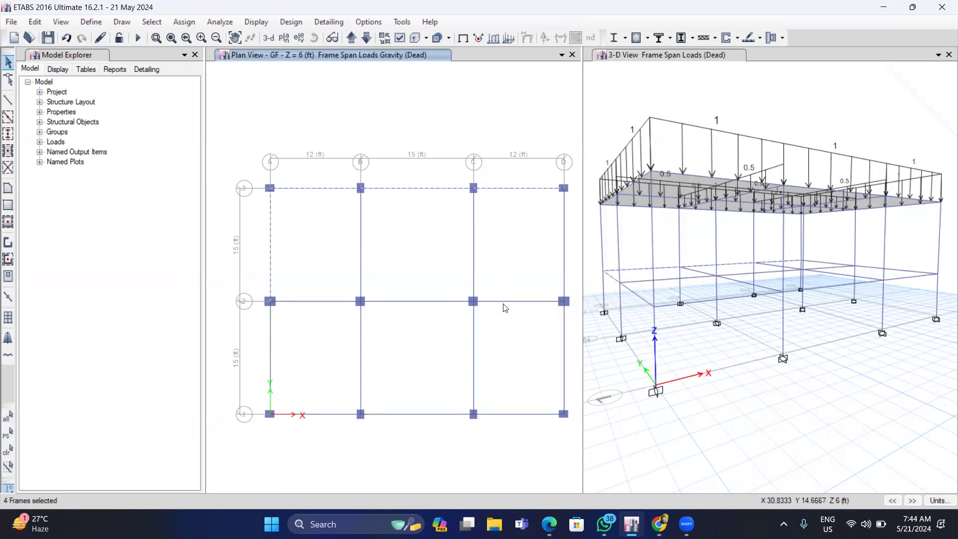
pyautogui.click(564, 242)
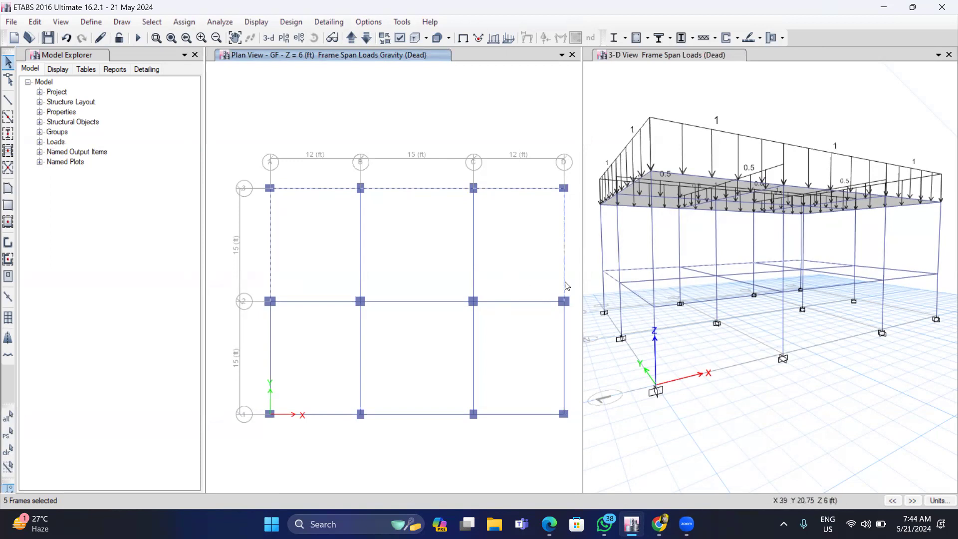
pyautogui.click(563, 359)
pyautogui.click(514, 414)
pyautogui.click(424, 415)
pyautogui.click(312, 415)
pyautogui.click(271, 351)
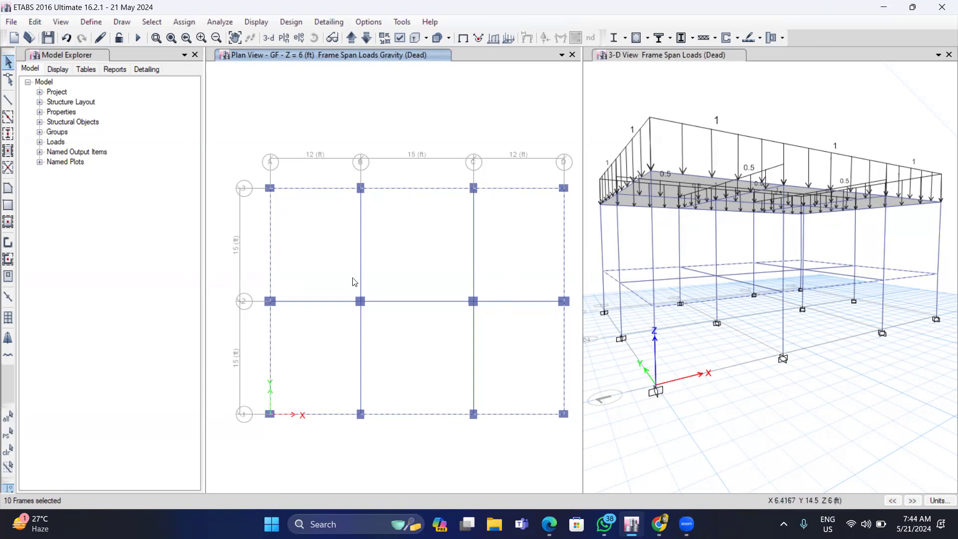
# Step: Add a uniform distributed gravity load of 0.6 kip/ft to the selected beams under the Dead load pattern, keeping existing loads
pyautogui.click(184, 22)
pyautogui.moveTo(245, 140)
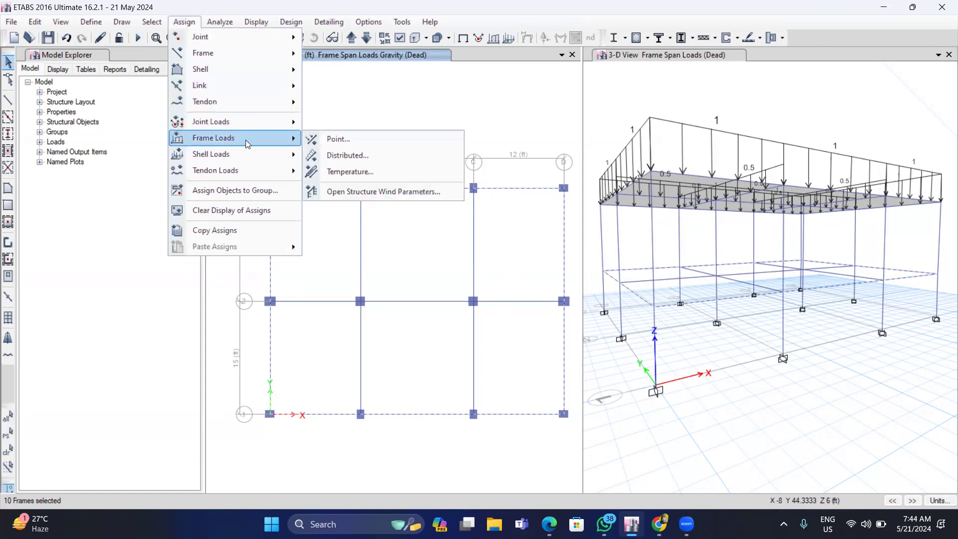
pyautogui.click(338, 154)
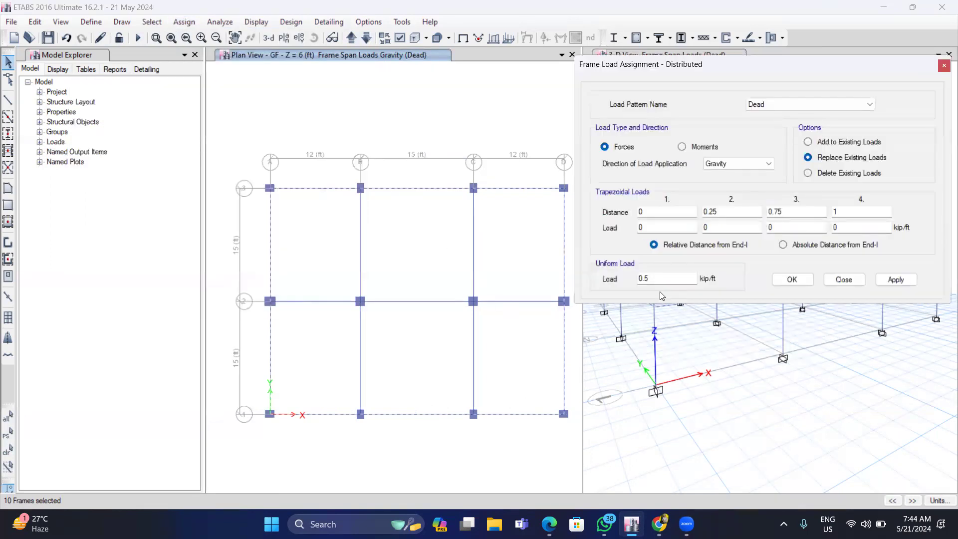
pyautogui.click(656, 274)
pyautogui.click(807, 142)
pyautogui.click(896, 281)
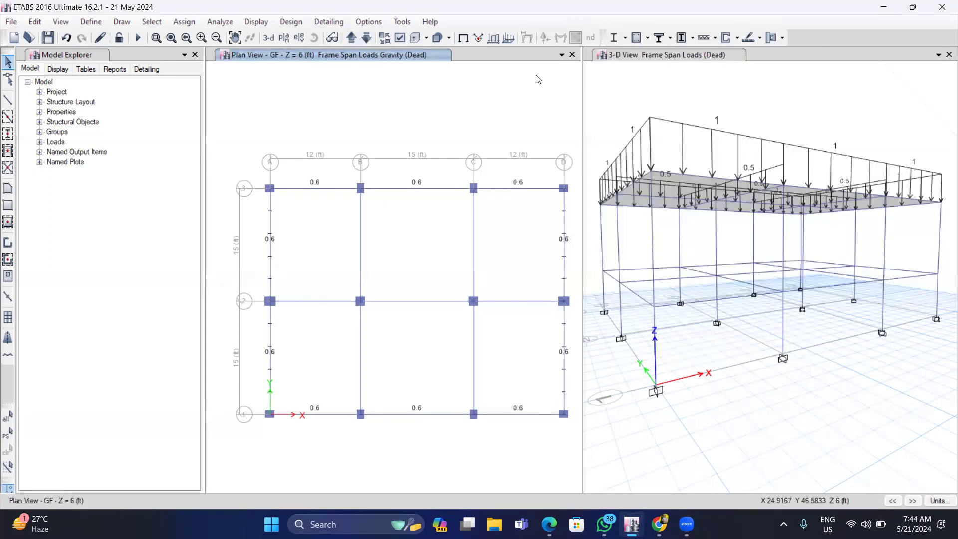
# Step: Compare the loaded model in the 3-D view with the building sketch PDF and the Report-4 assignment text about the added storey and roof
pyautogui.click(641, 56)
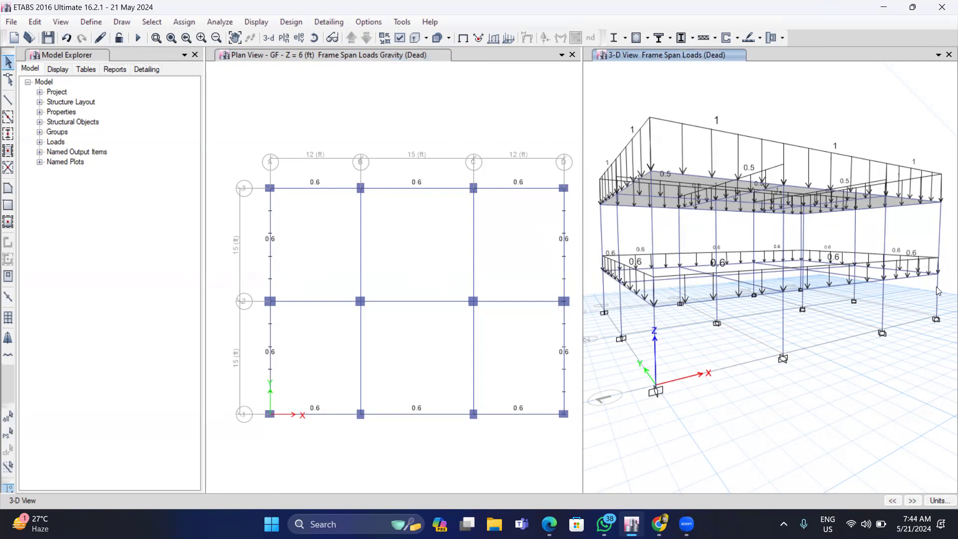
pyautogui.click(314, 37)
pyautogui.moveTo(859, 413); pyautogui.dragTo(868, 394)
pyautogui.moveTo(658, 522)
pyautogui.click(549, 524)
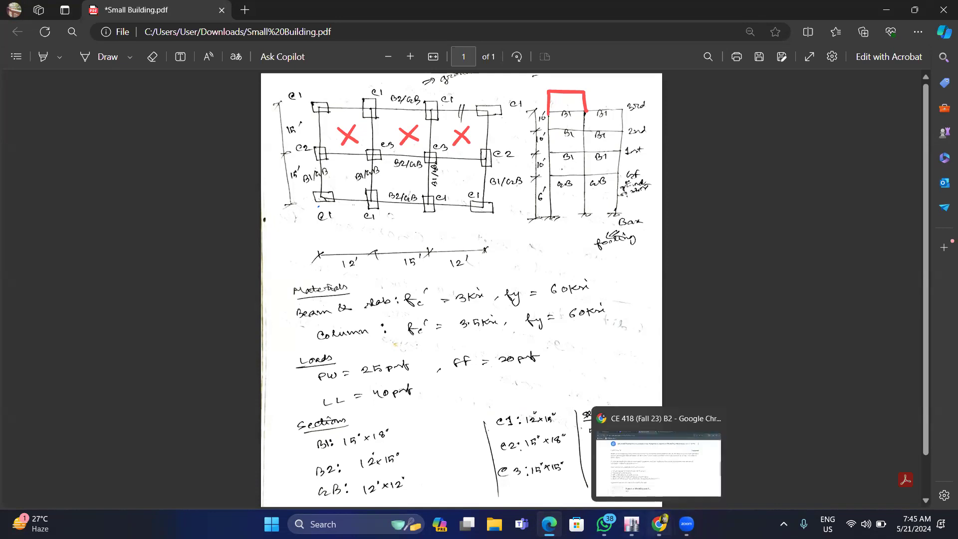
pyautogui.click(659, 524)
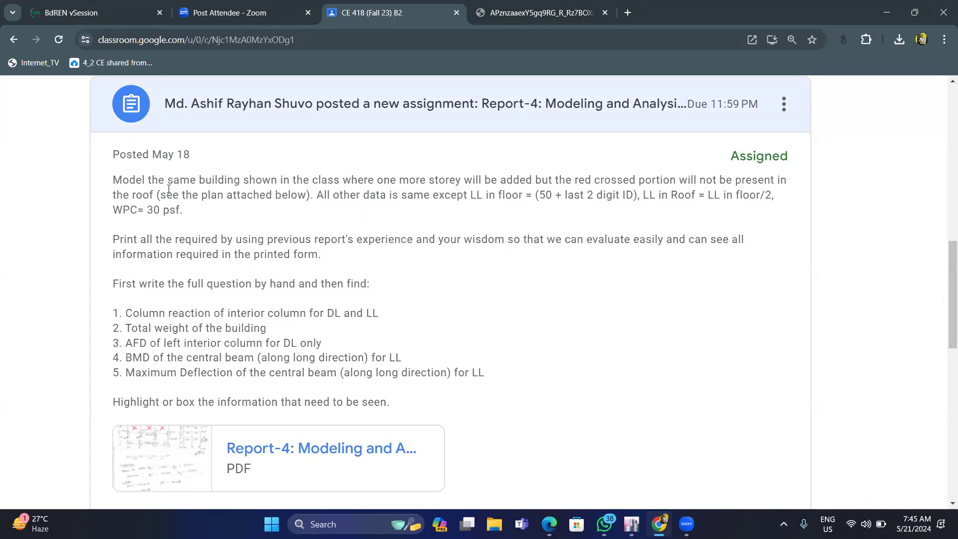
pyautogui.moveTo(160, 180); pyautogui.dragTo(733, 186)
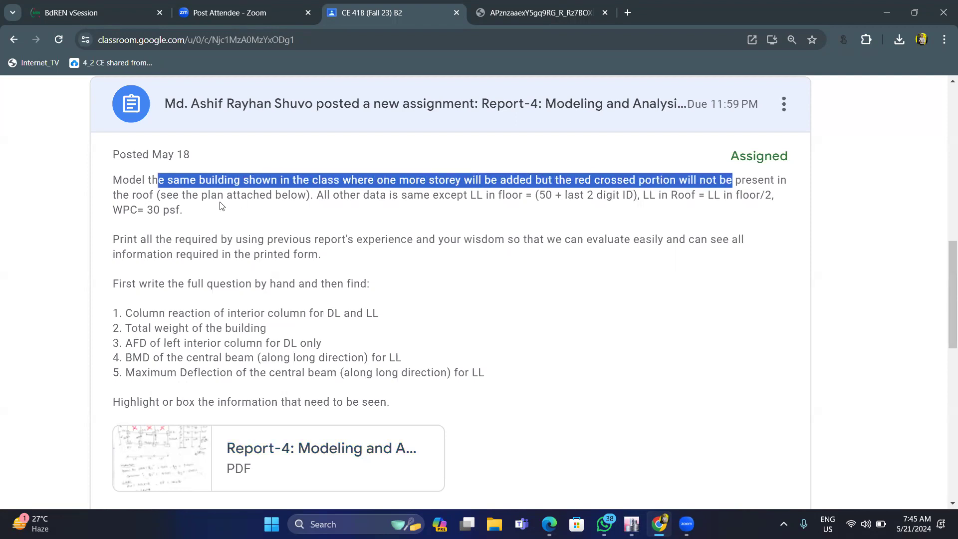
pyautogui.click(170, 194)
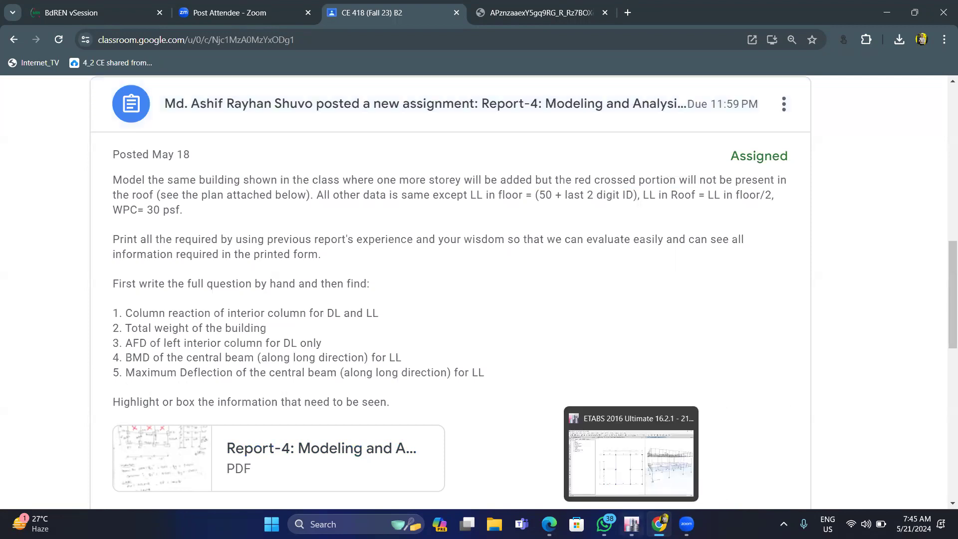
pyautogui.click(550, 524)
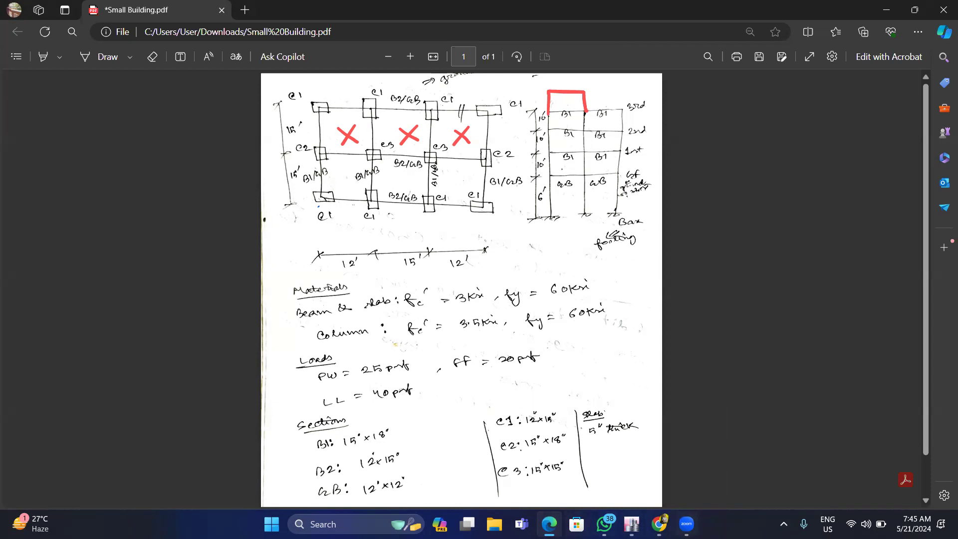
pyautogui.hotkey('alt', 'Tab')
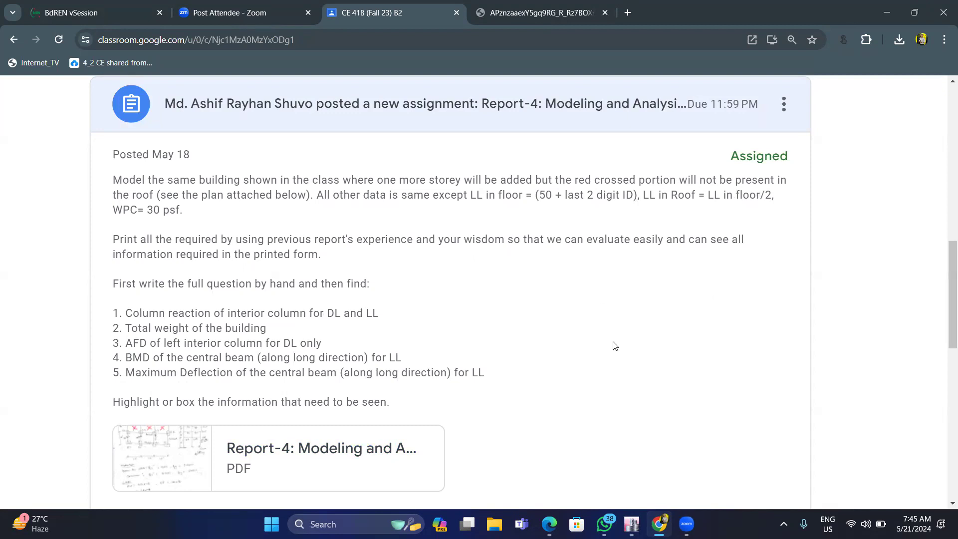
pyautogui.moveTo(661, 520)
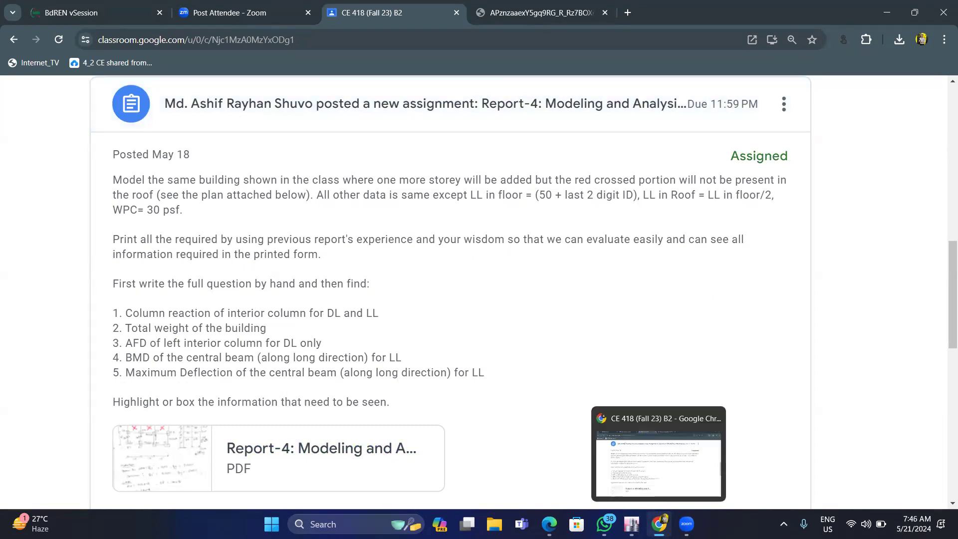
pyautogui.moveTo(631, 524)
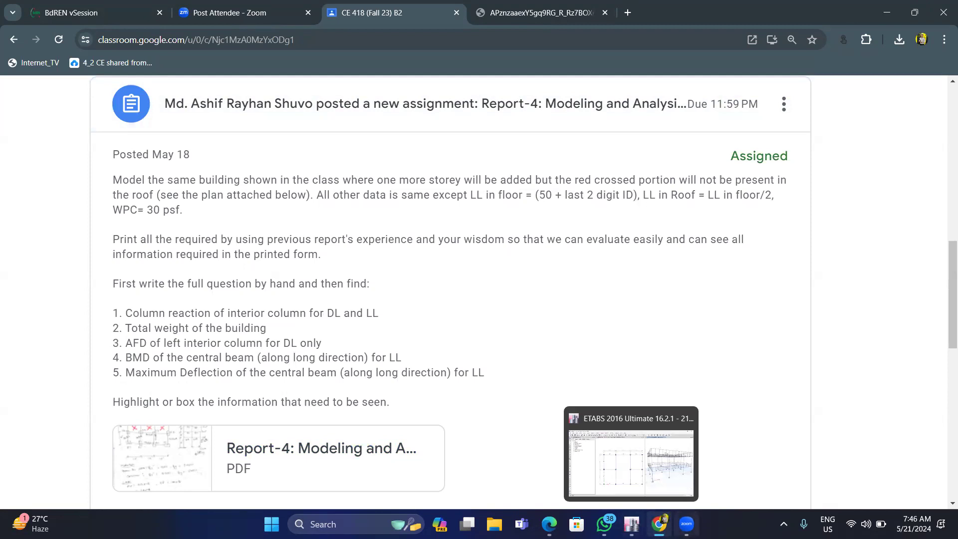
pyautogui.click(631, 464)
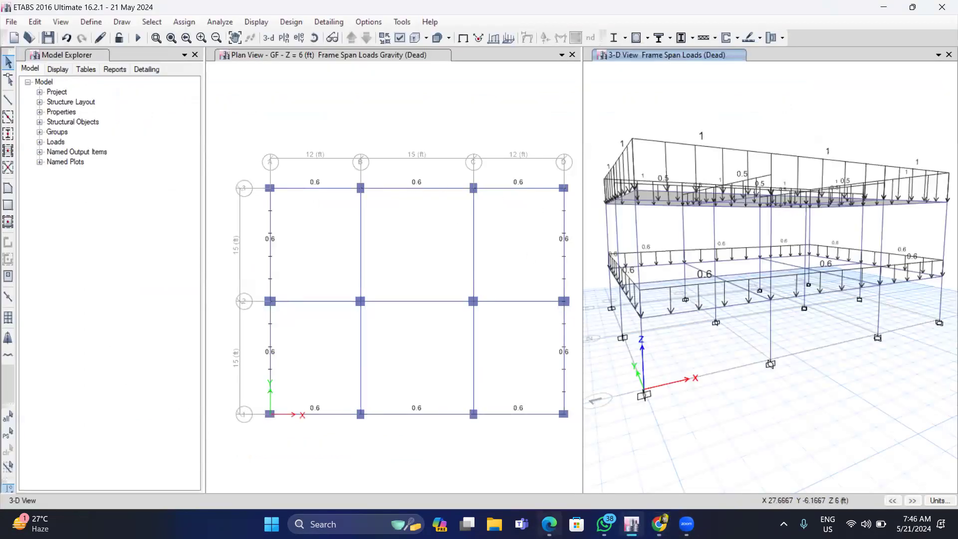
pyautogui.hotkey('alt', 'Tab')
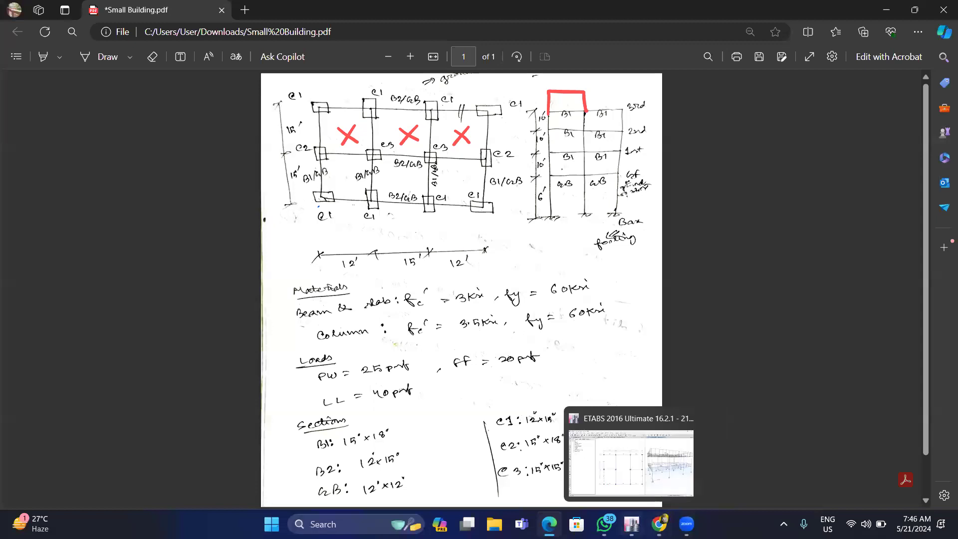
# Step: Return to ETABS and add three 10 ft stories above the 1st Floor, replicated from the 1st Floor and keeping existing story heights
pyautogui.click(631, 523)
pyautogui.rightClick(320, 121)
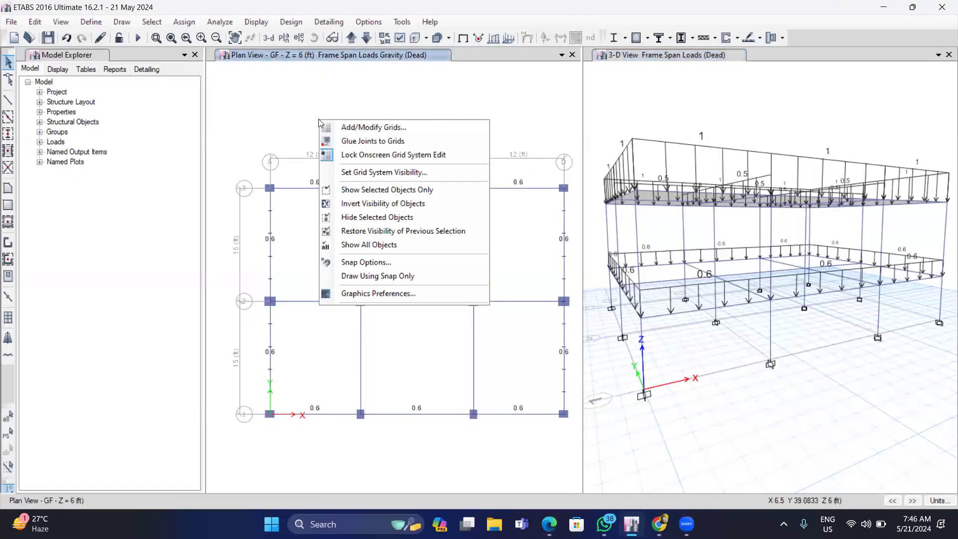
pyautogui.click(380, 128)
pyautogui.click(547, 135)
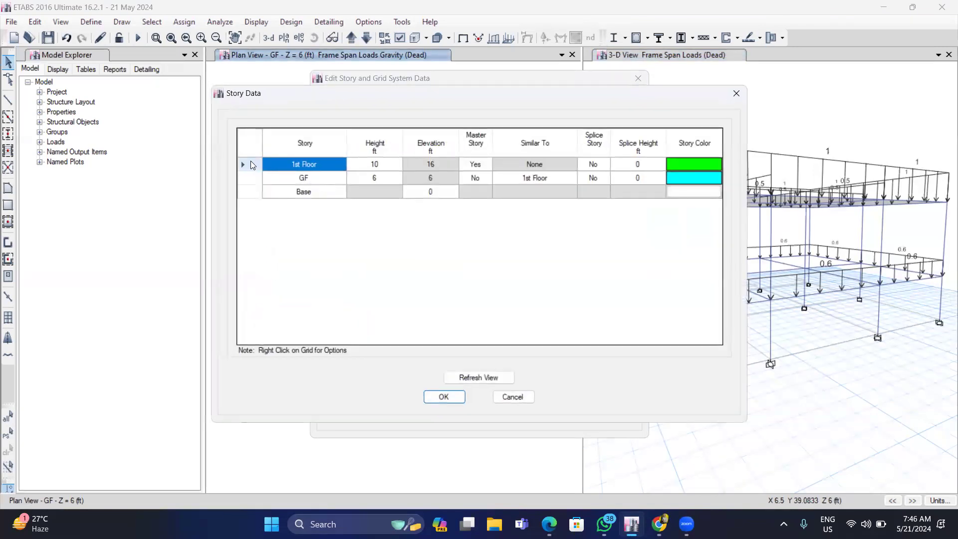
pyautogui.rightClick(251, 161)
pyautogui.moveTo(380, 201)
pyautogui.click(432, 201)
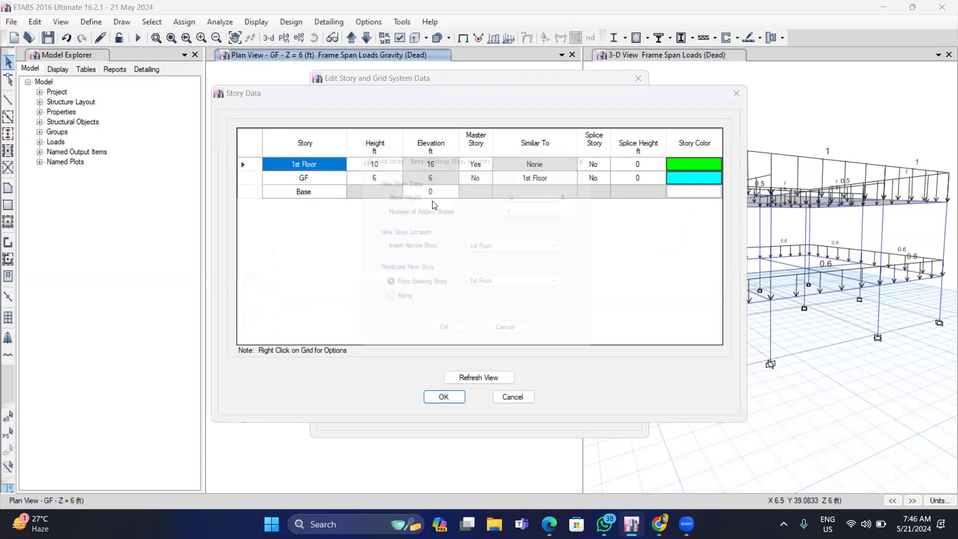
pyautogui.click(542, 188)
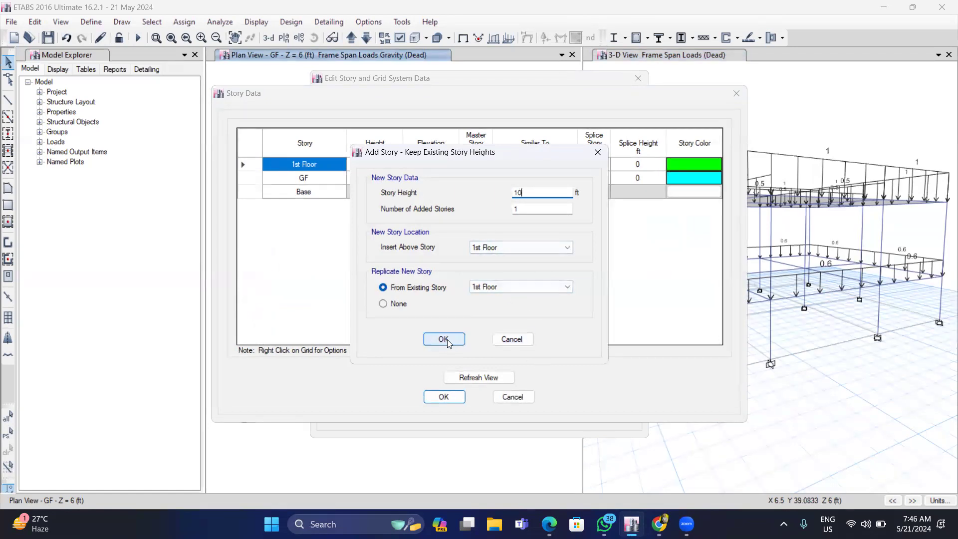
pyautogui.click(523, 209)
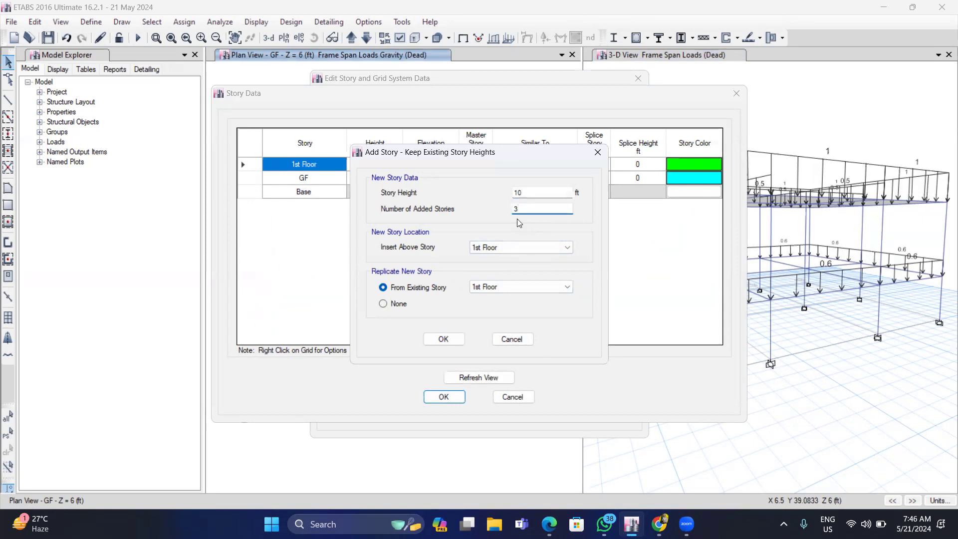
pyautogui.click(443, 340)
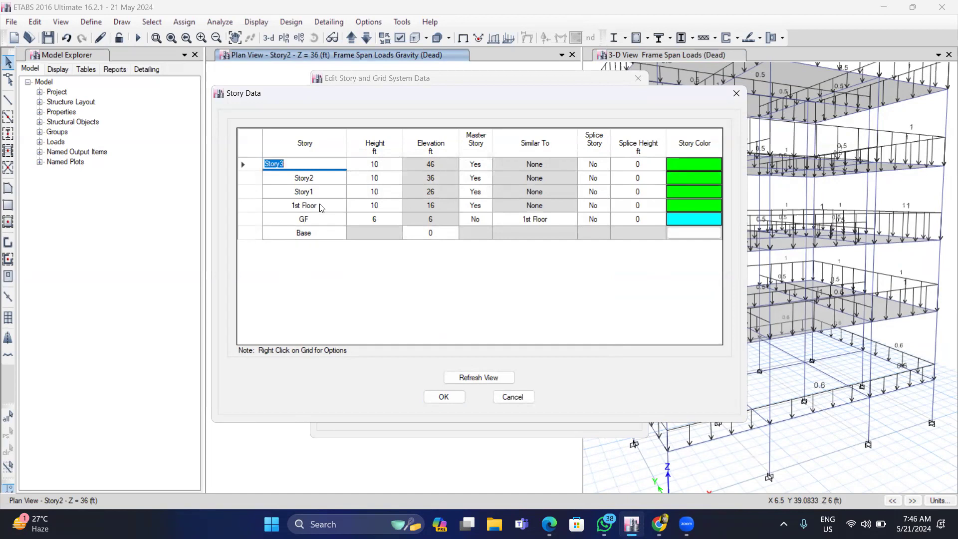
# Step: Rename the three added stories from lowest to highest as 2nd Floor, 3rd Floor and Roof, and apply the story data
pyautogui.click(307, 191)
pyautogui.press('BackSpace')
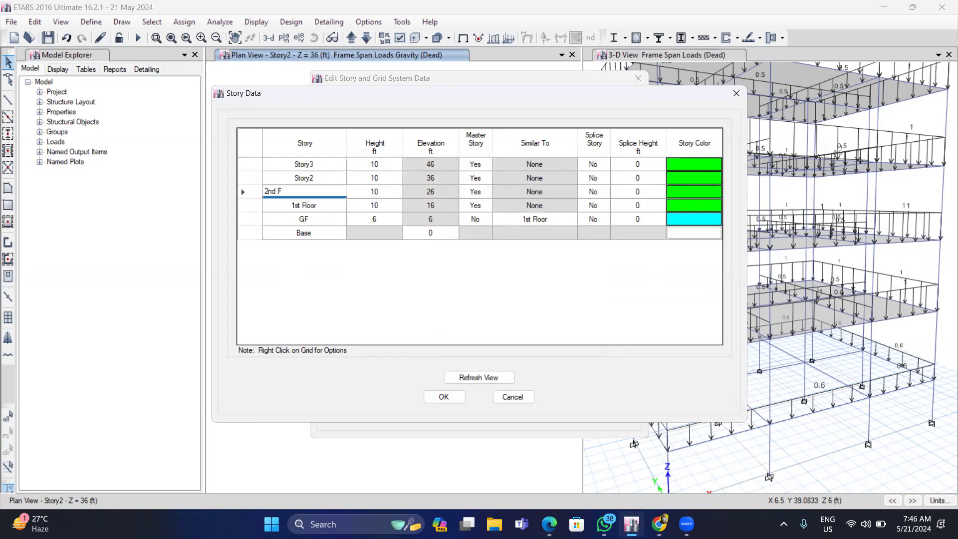
pyautogui.click(298, 172)
pyautogui.write('3rd Floor')
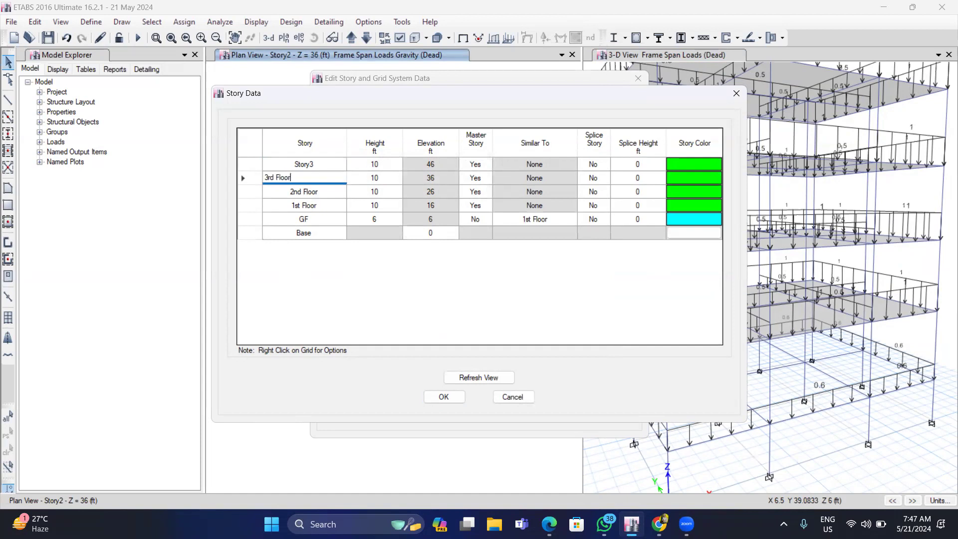
pyautogui.click(302, 165)
pyautogui.press('BackSpace')
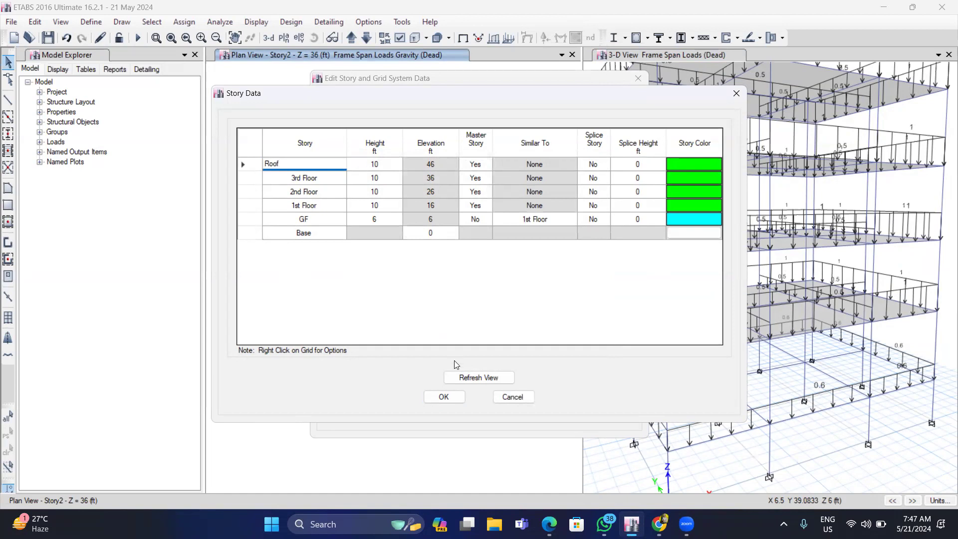
pyautogui.click(458, 378)
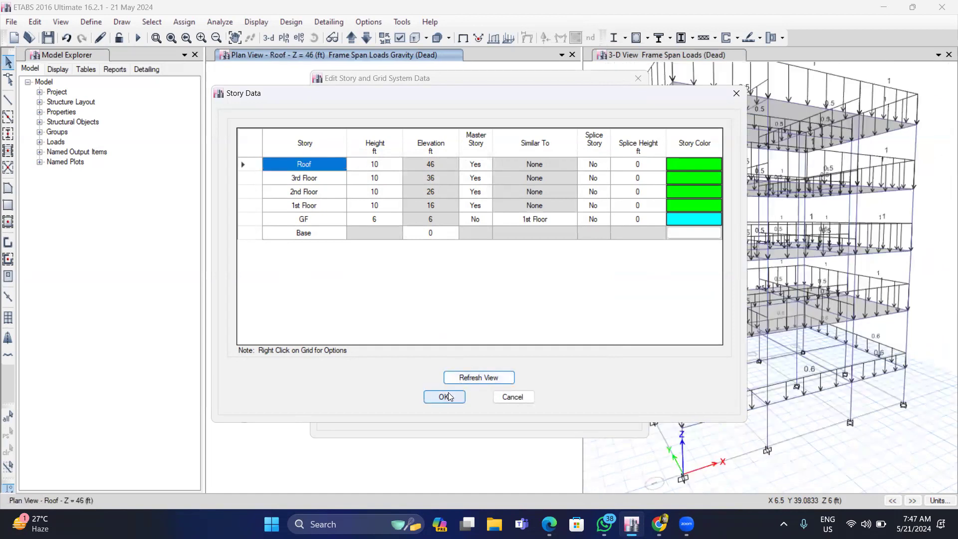
pyautogui.click(445, 397)
pyautogui.click(450, 416)
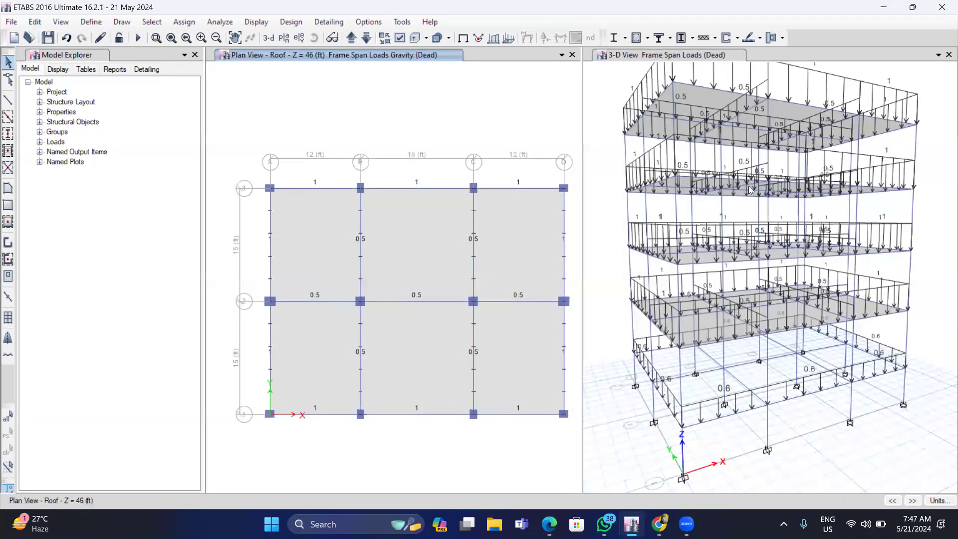
# Step: Inspect the beam loads on all stories in the 3-D view and check the shell and frame load display settings without changing them
pyautogui.click(627, 55)
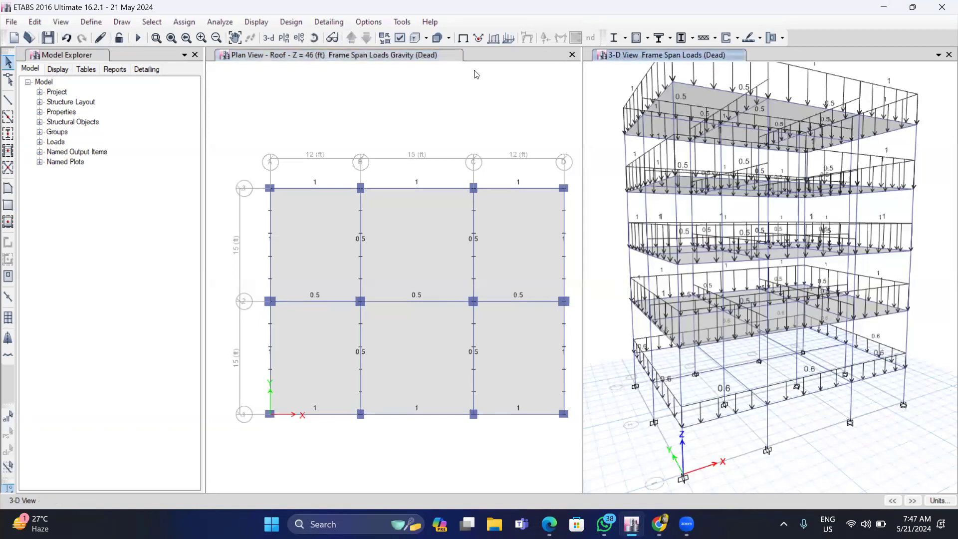
pyautogui.click(314, 38)
pyautogui.moveTo(929, 145); pyautogui.dragTo(857, 163)
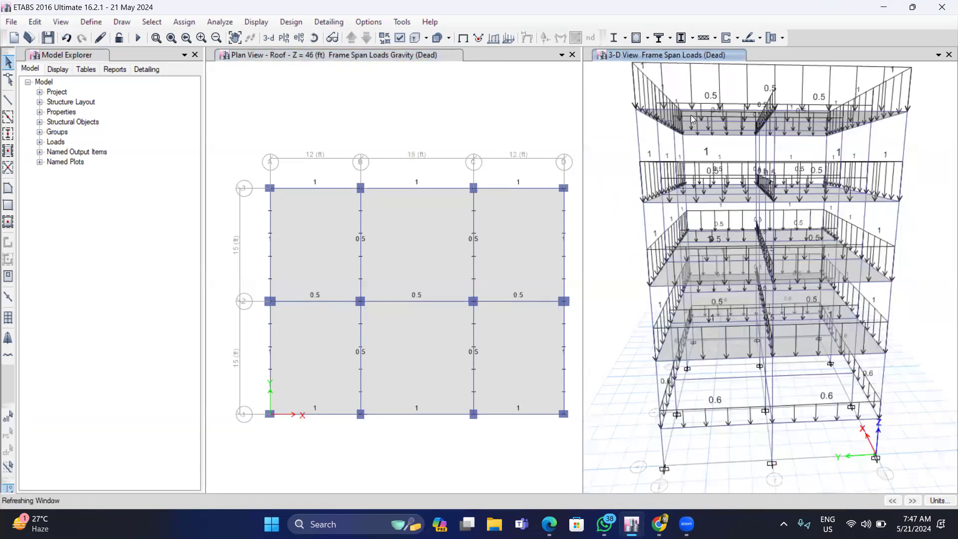
pyautogui.click(507, 40)
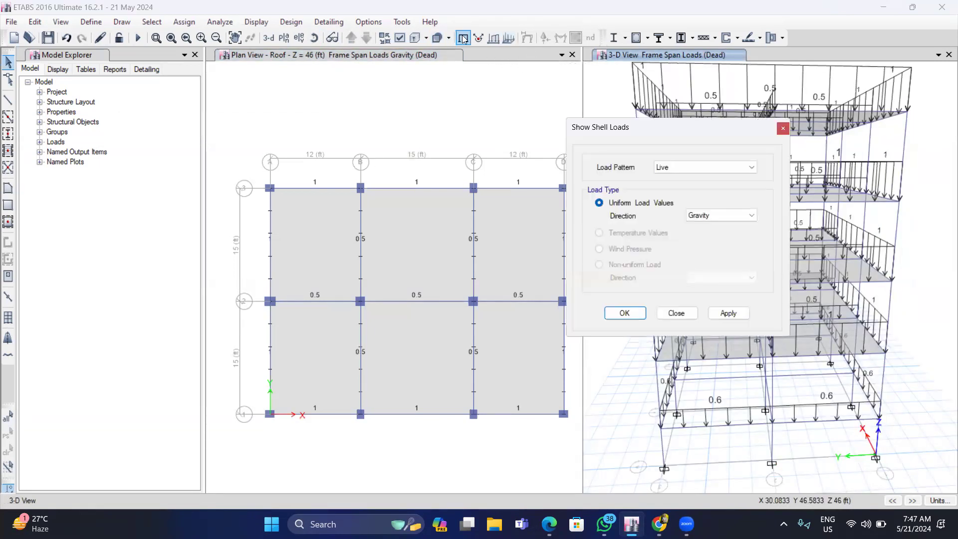
pyautogui.click(782, 130)
pyautogui.click(495, 39)
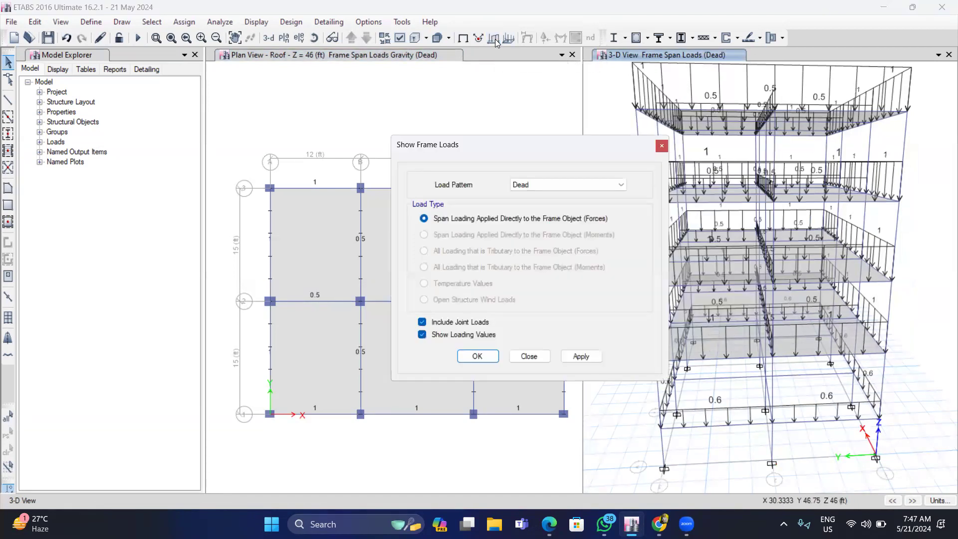
pyautogui.click(661, 145)
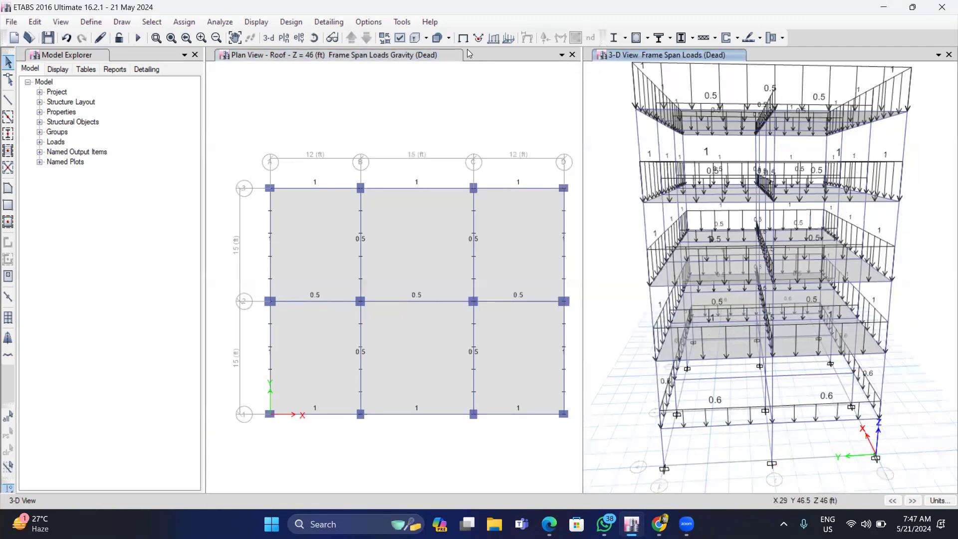
# Step: Clear the loads shown in the 3-D view and delete the roof story's slabs, beams and columns in the sketch's crossed-out bays between grids 2 and 3
pyautogui.click(462, 39)
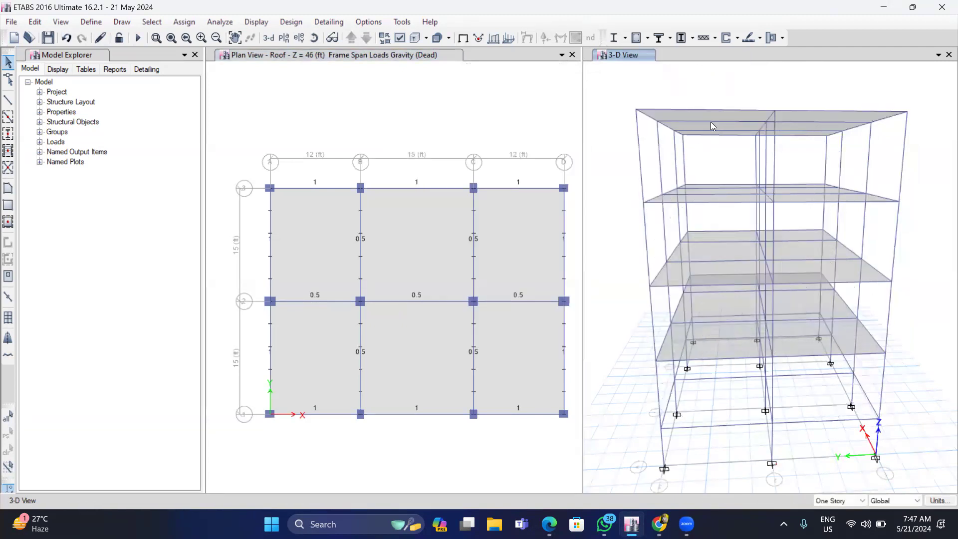
pyautogui.moveTo(620, 89)
pyautogui.mouseDown()
pyautogui.moveTo(691, 145)
pyautogui.moveTo(748, 169)
pyautogui.moveTo(706, 127)
pyautogui.moveTo(627, 94)
pyautogui.mouseUp()
pyautogui.hotkey('alt', 'Tab')
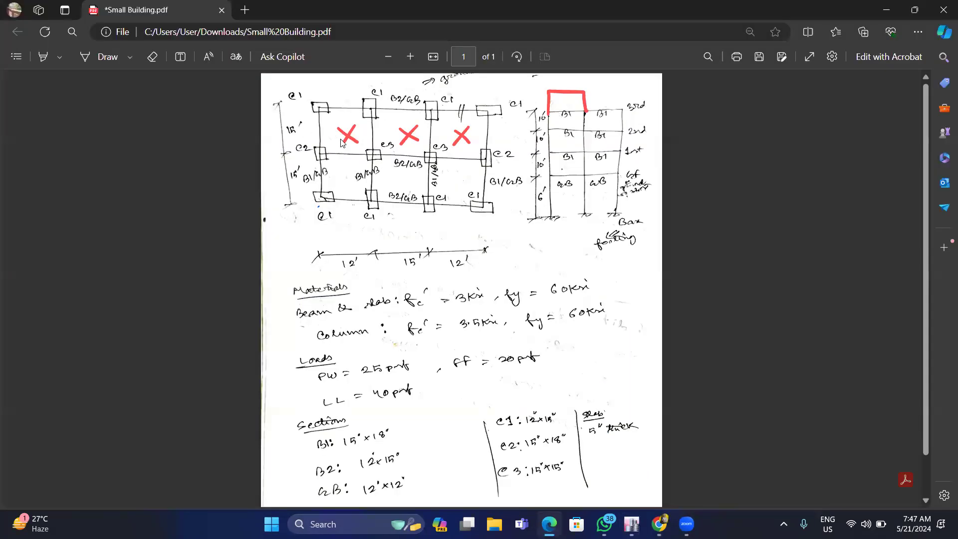
pyautogui.click(632, 524)
pyautogui.moveTo(624, 77); pyautogui.dragTo(692, 144)
pyautogui.moveTo(728, 172); pyautogui.dragTo(628, 83)
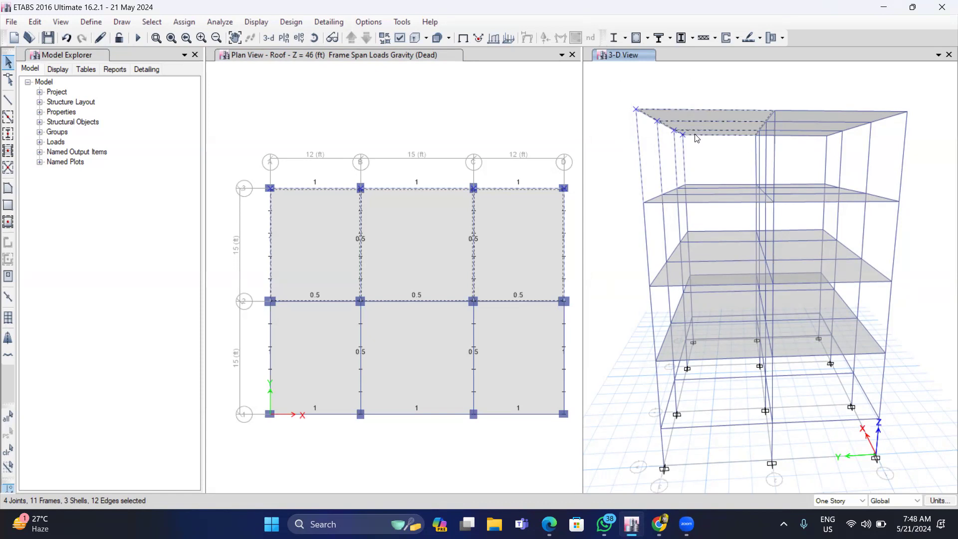
pyautogui.press('Delete')
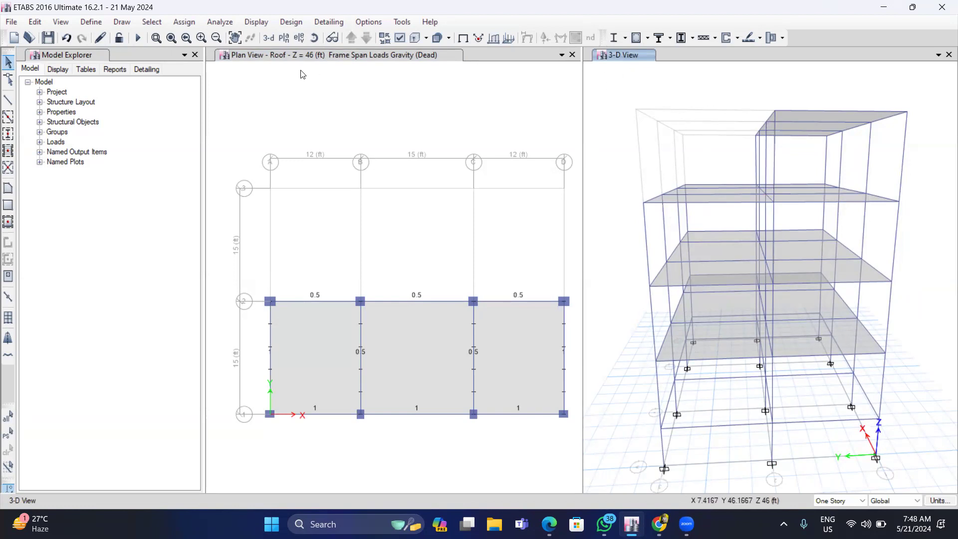
# Step: Check the building sketch and the Report-4 assignment text for the roof live load rule, floor live load and WPC value
pyautogui.click(280, 55)
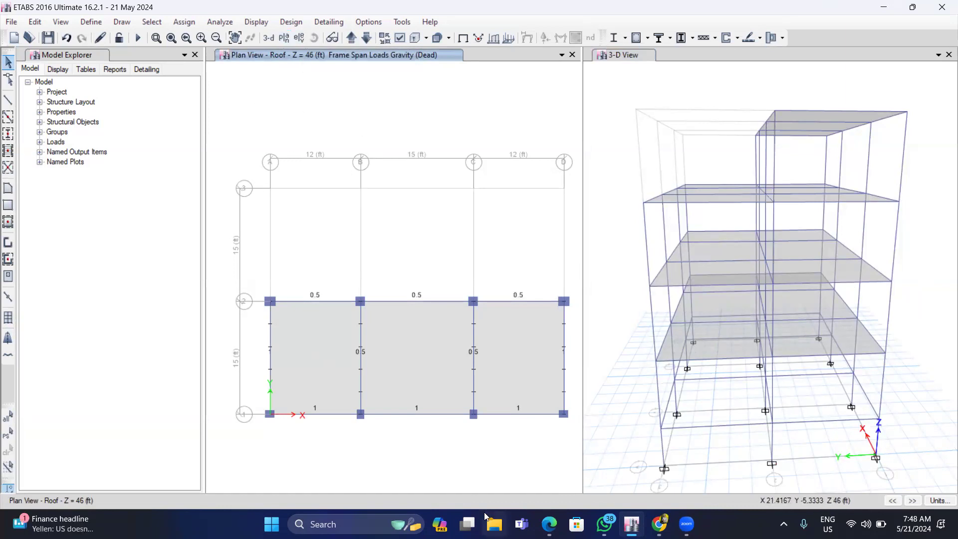
pyautogui.click(549, 523)
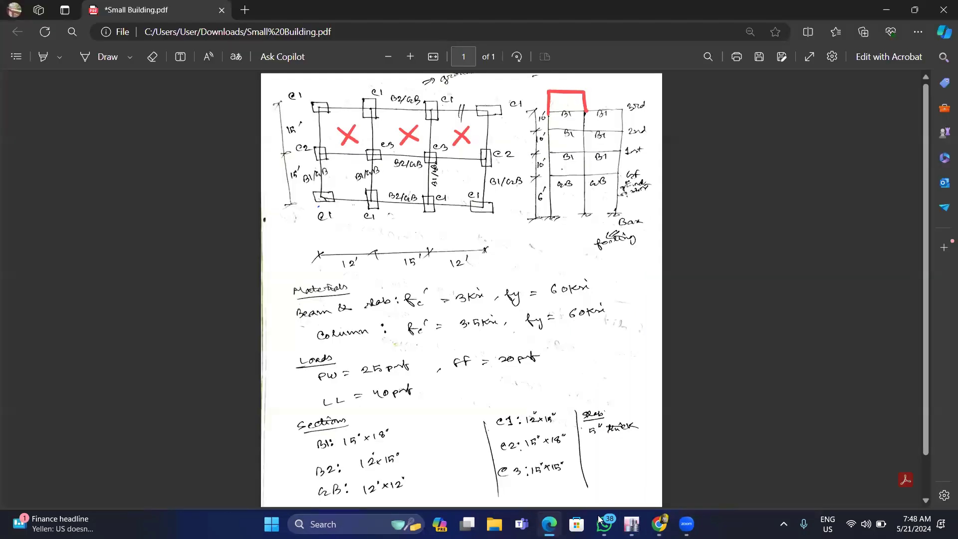
pyautogui.click(655, 522)
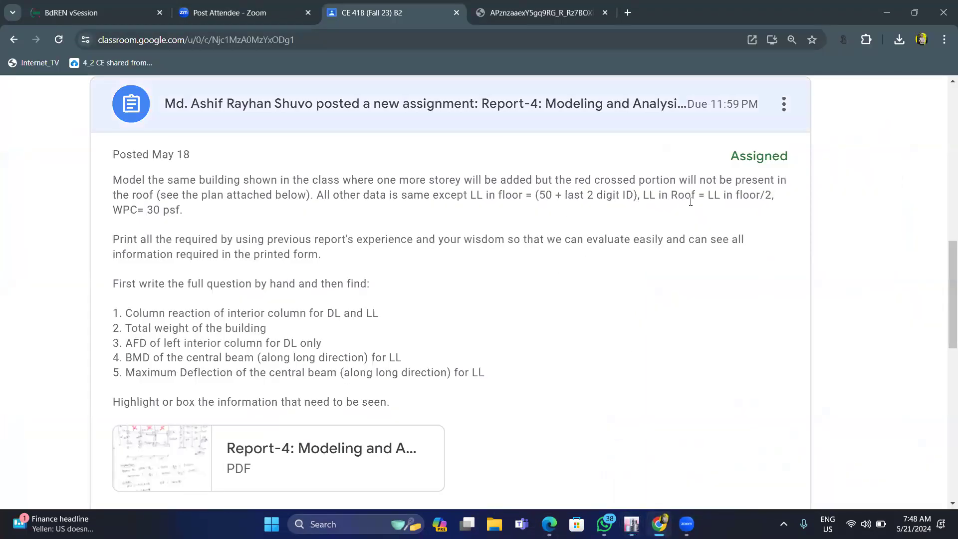
pyautogui.moveTo(645, 192); pyautogui.dragTo(801, 199)
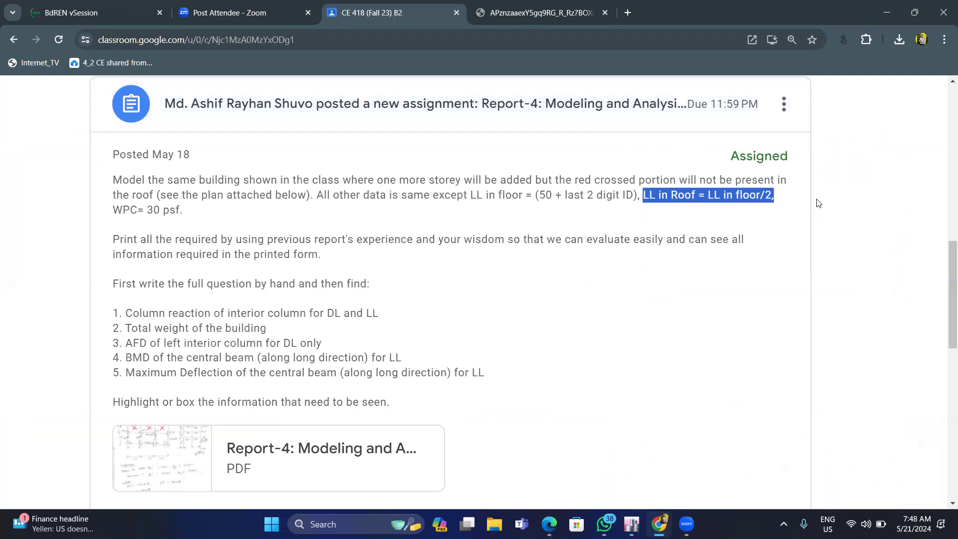
pyautogui.moveTo(531, 194); pyautogui.dragTo(595, 196)
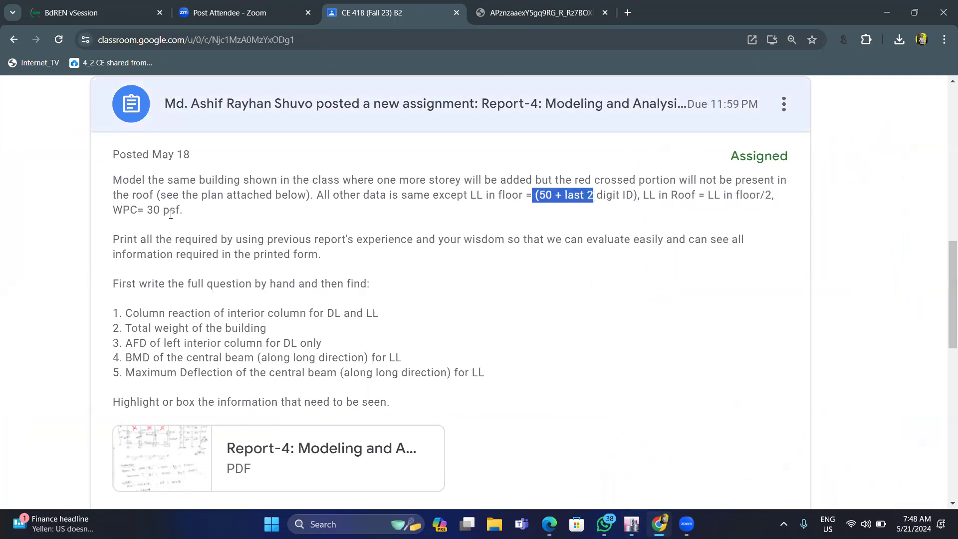
pyautogui.moveTo(110, 212); pyautogui.dragTo(183, 210)
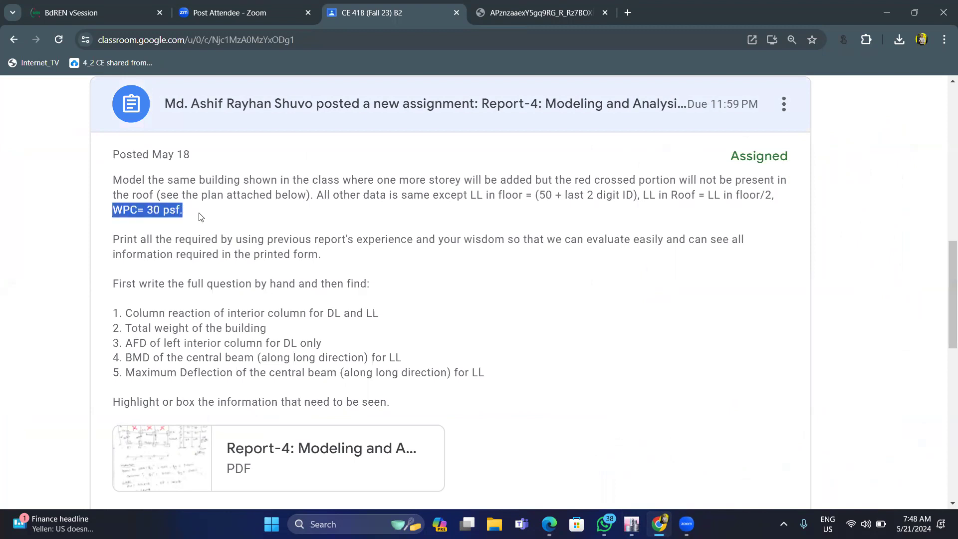
pyautogui.click(201, 216)
pyautogui.moveTo(112, 210); pyautogui.dragTo(198, 215)
pyautogui.moveTo(708, 195); pyautogui.dragTo(798, 205)
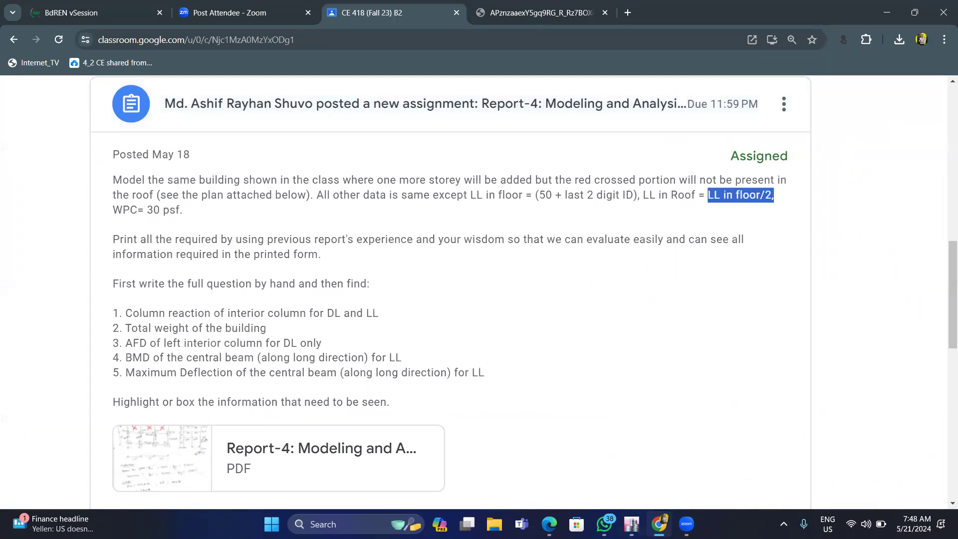
# Step: Return to ETABS and assign a uniform live load of 29 lb/ft² to the three Roof slabs, replacing existing loads
pyautogui.click(631, 524)
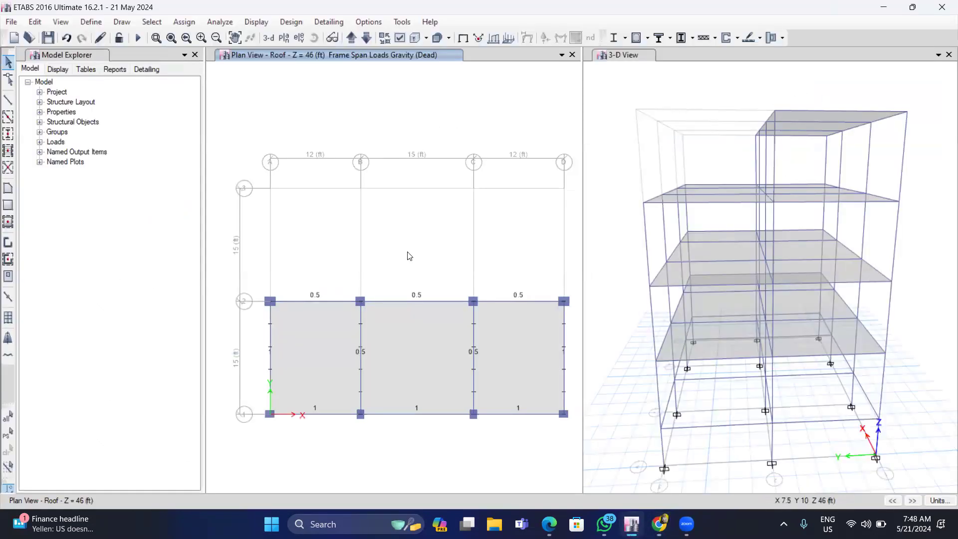
pyautogui.click(367, 39)
pyautogui.click(356, 40)
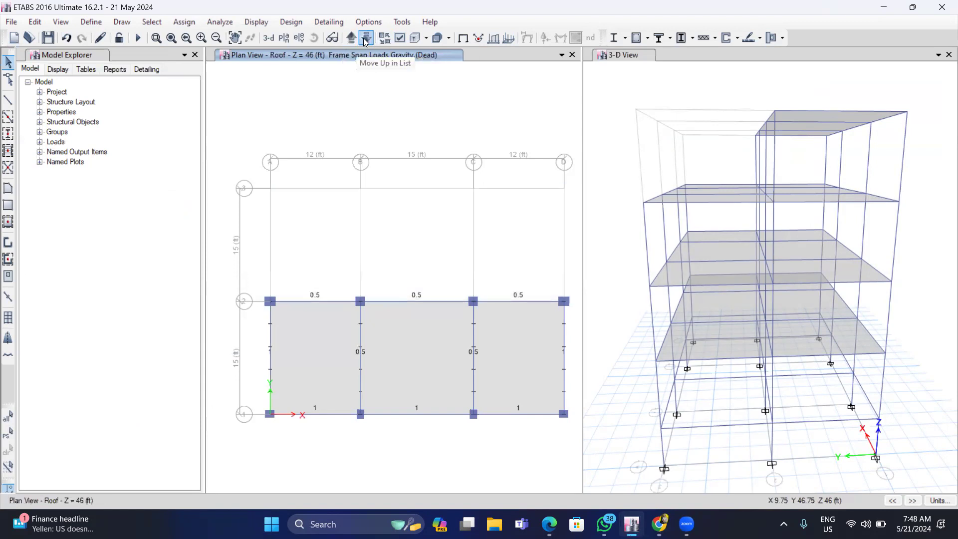
pyautogui.click(369, 39)
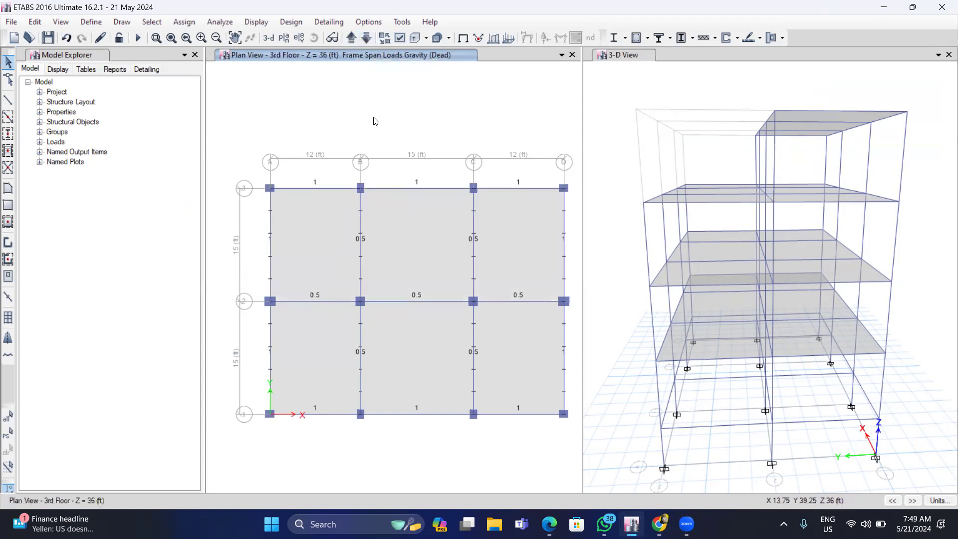
pyautogui.click(352, 39)
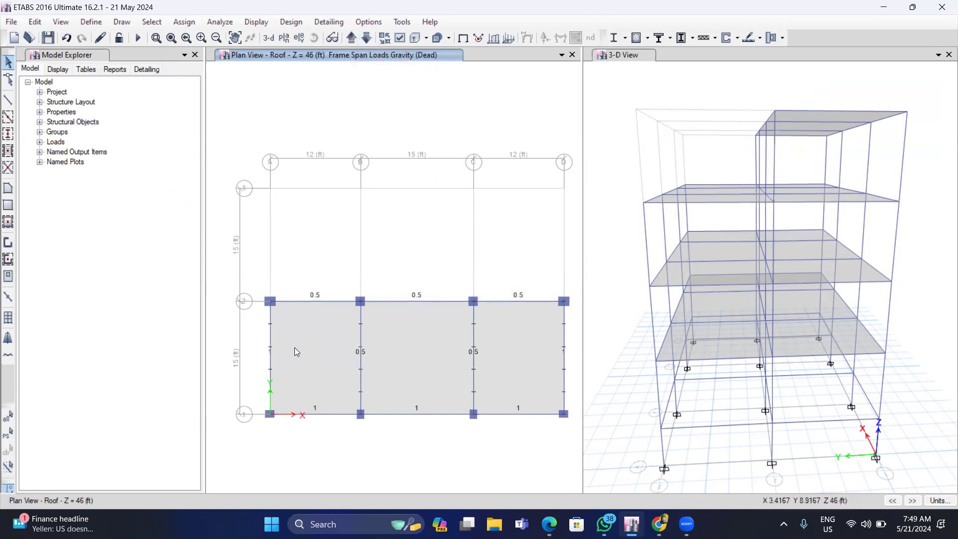
pyautogui.click(311, 327)
pyautogui.click(535, 359)
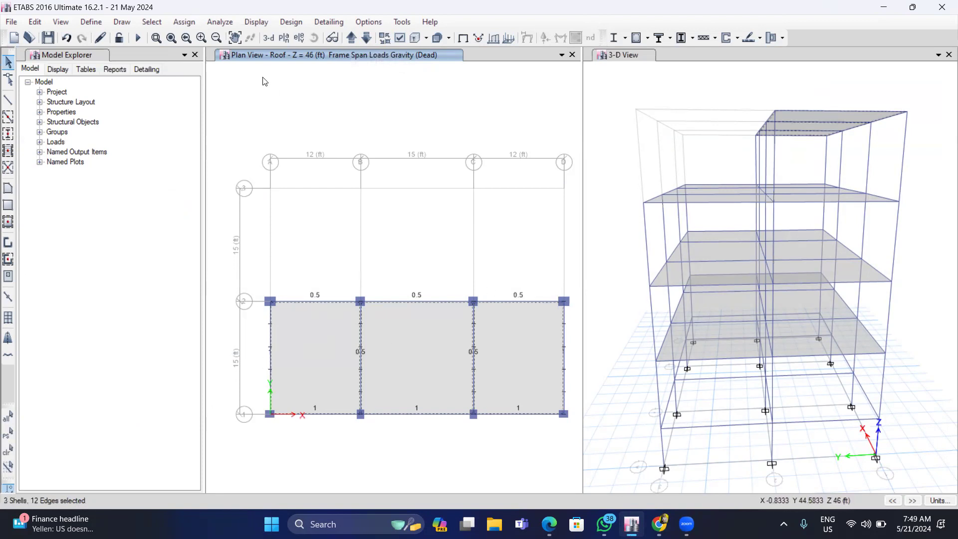
pyautogui.click(184, 22)
pyautogui.moveTo(214, 154)
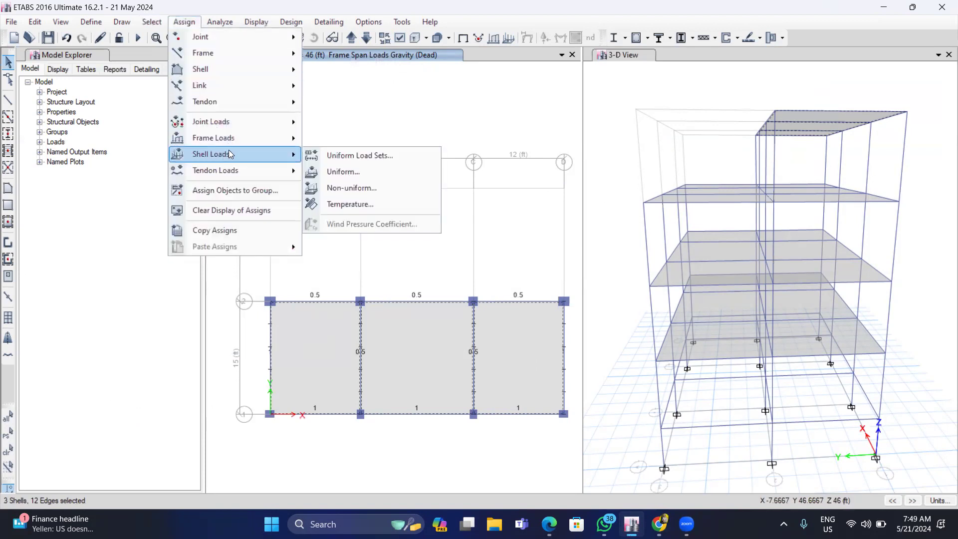
pyautogui.click(359, 172)
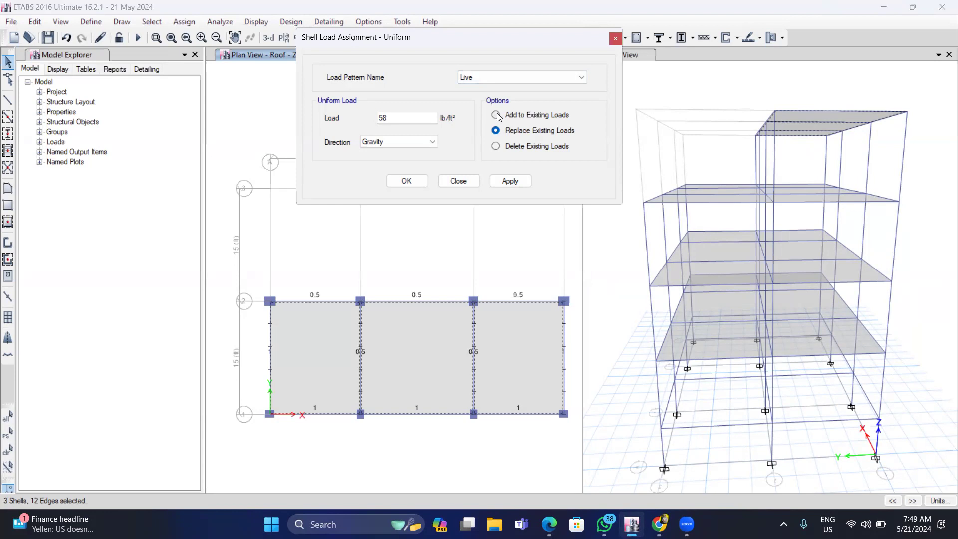
pyautogui.click(398, 118)
pyautogui.click(504, 181)
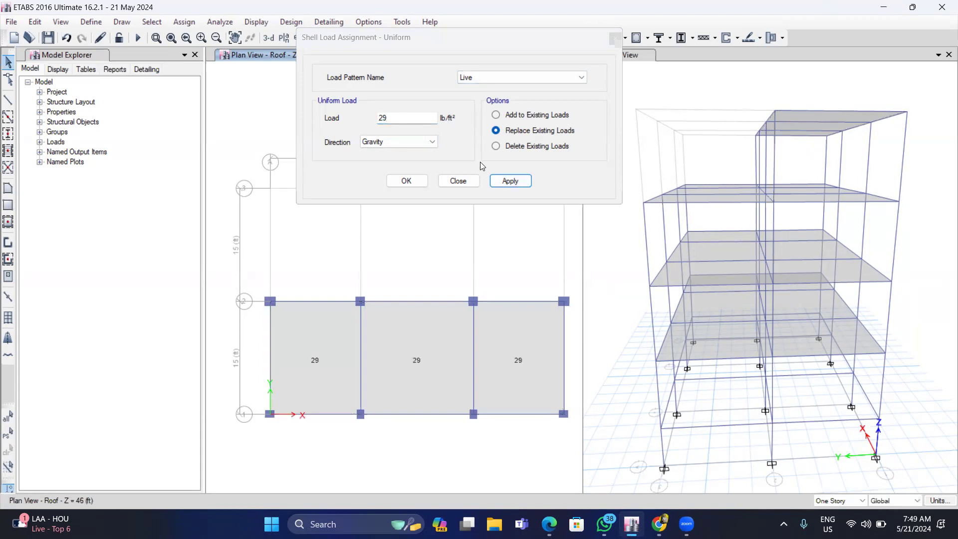
# Step: Assign a uniform dead load of 30 lb/ft² to the three Roof slabs, replacing existing loads, and check the middle slab's assigned loads
pyautogui.click(496, 147)
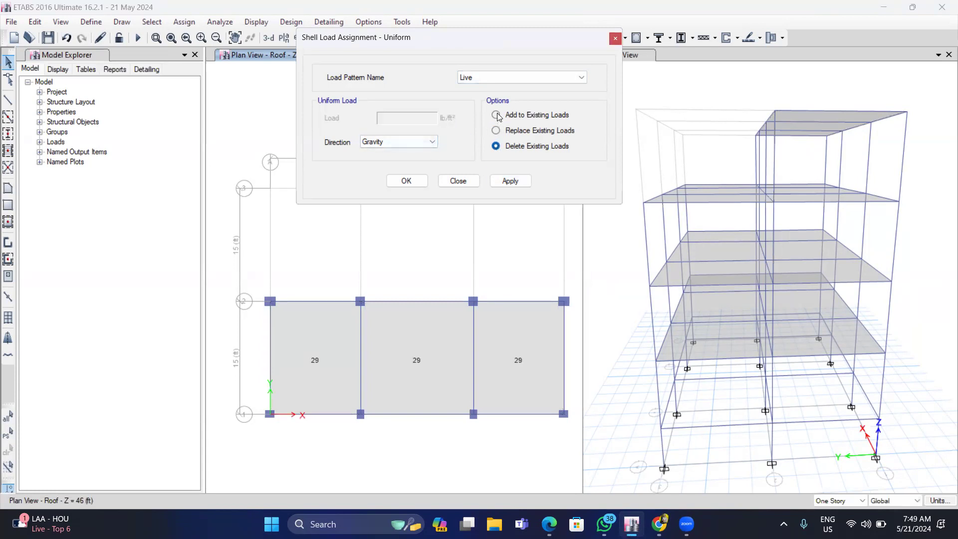
pyautogui.click(496, 131)
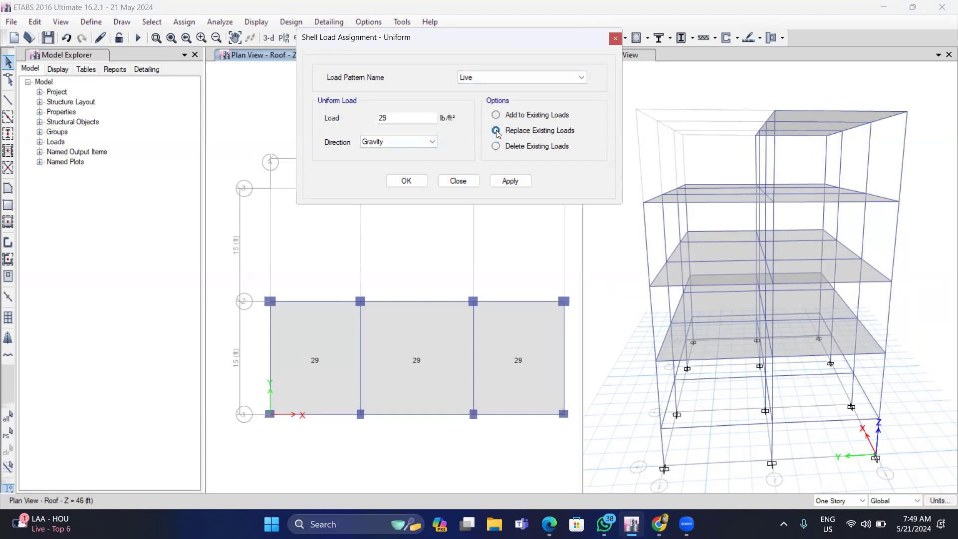
pyautogui.click(504, 78)
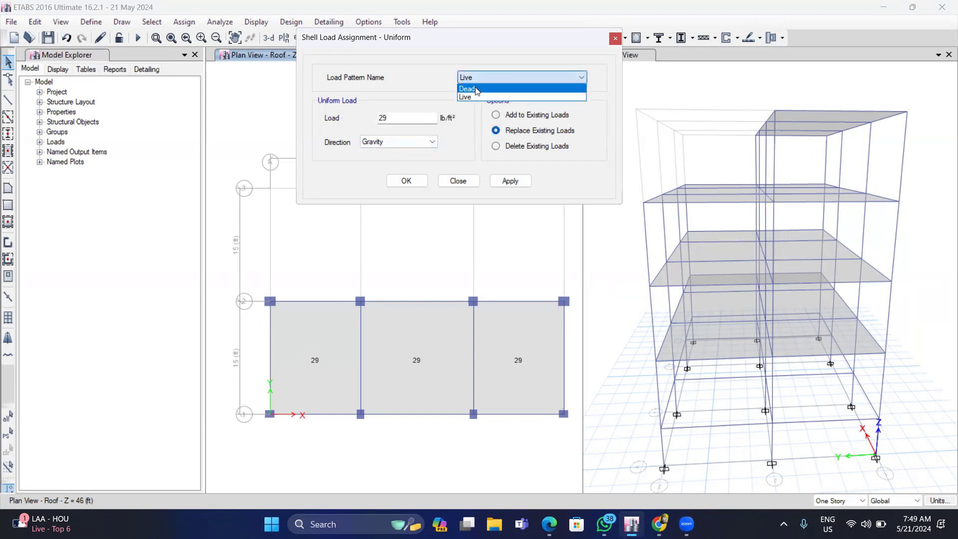
pyautogui.click(476, 90)
pyautogui.click(313, 346)
pyautogui.click(404, 356)
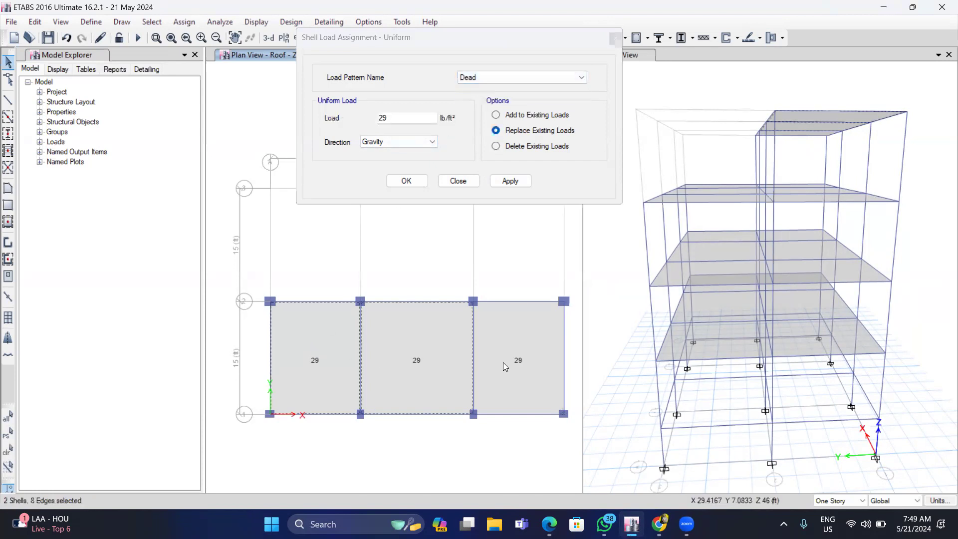
pyautogui.click(505, 362)
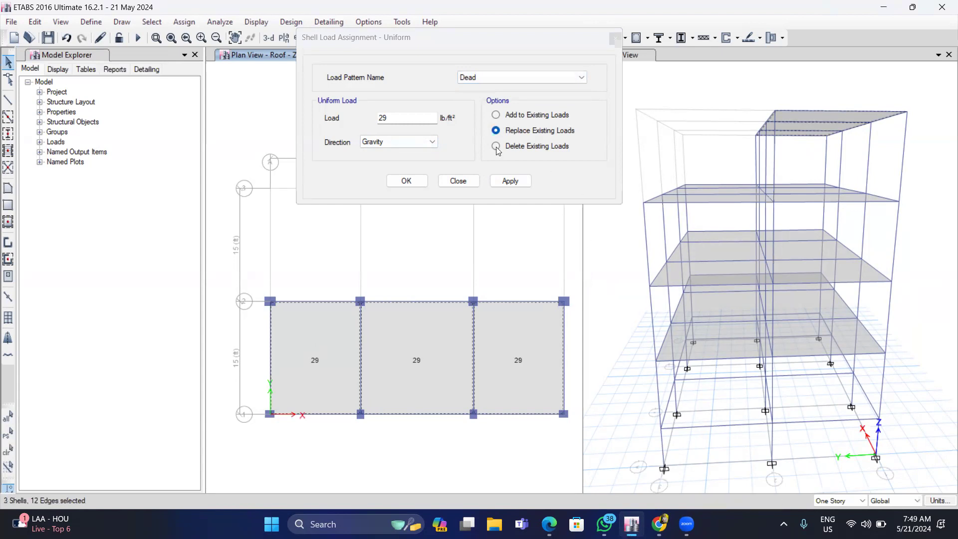
pyautogui.click(402, 118)
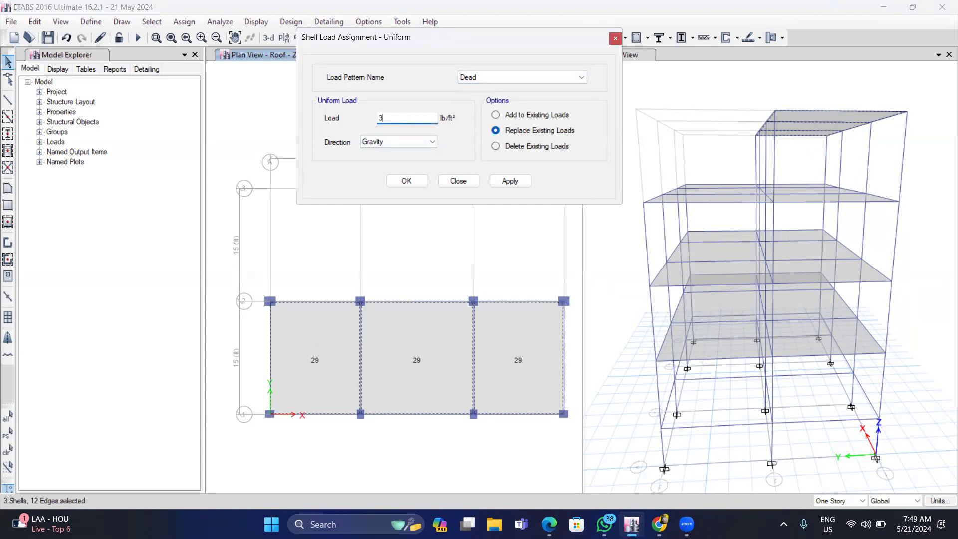
pyautogui.write('30')
pyautogui.click(510, 180)
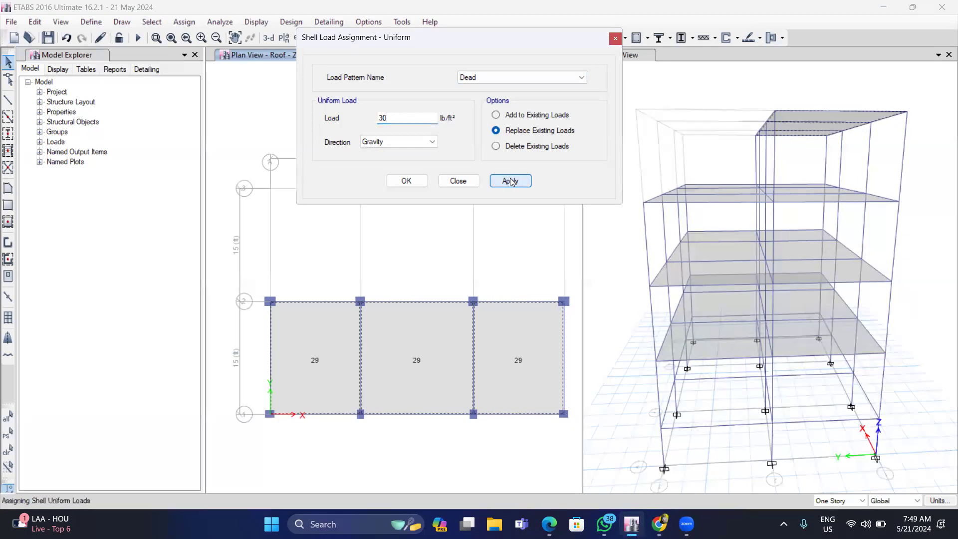
pyautogui.click(457, 181)
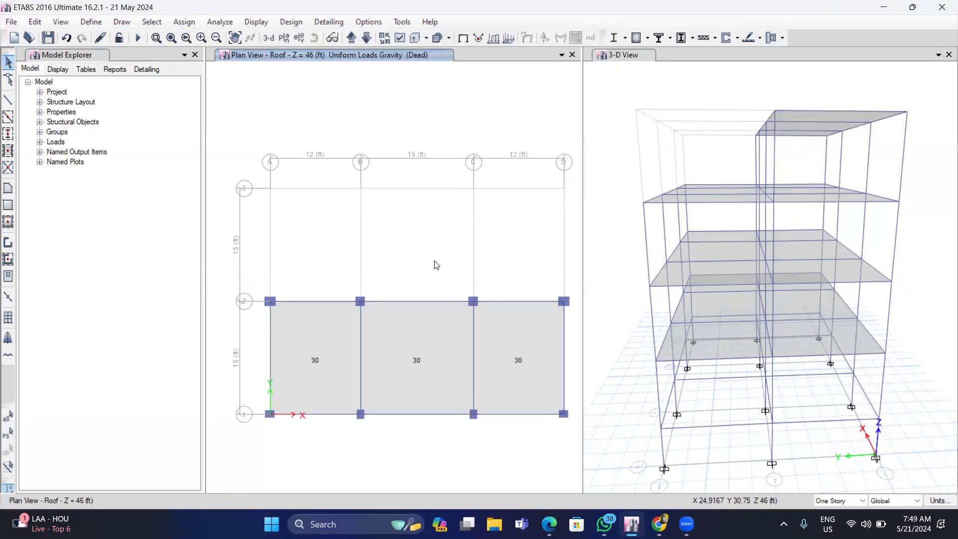
pyautogui.rightClick(409, 362)
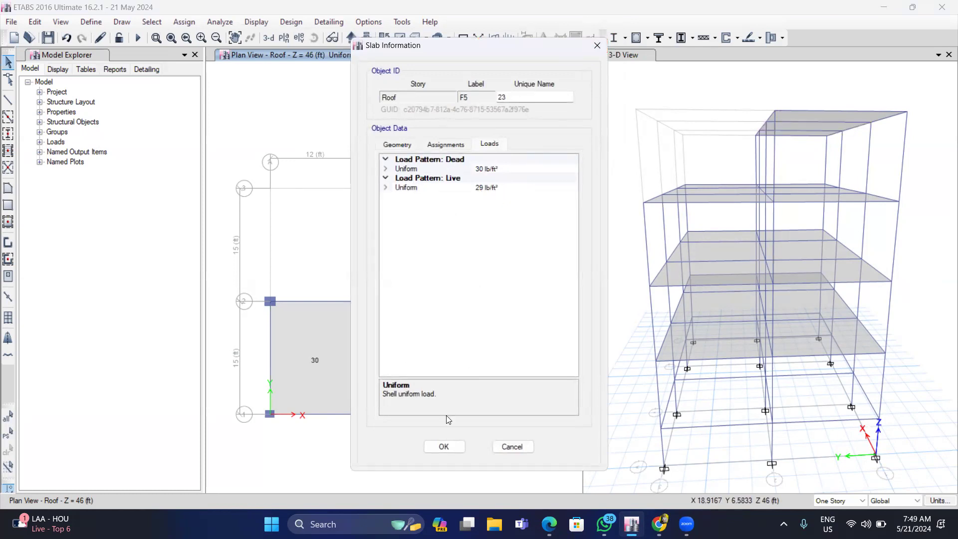
pyautogui.click(445, 447)
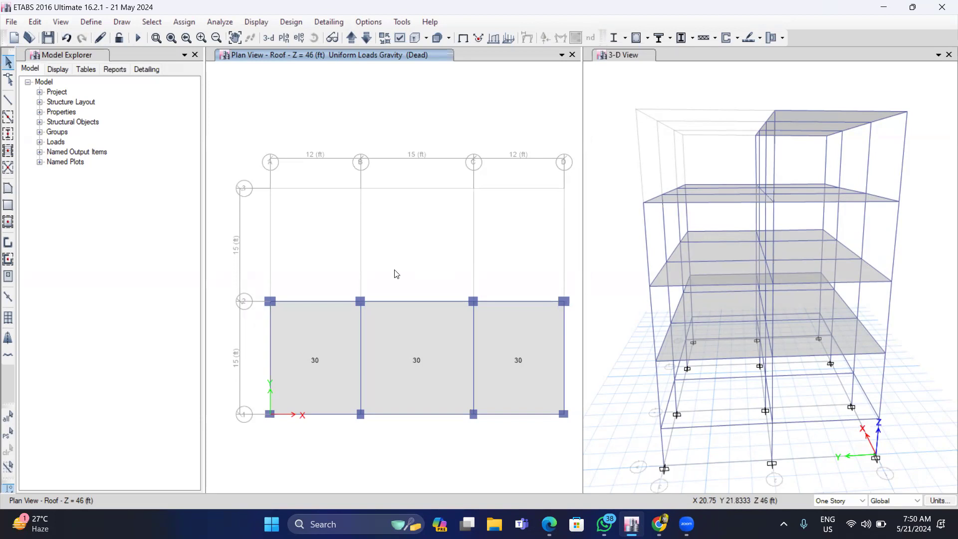
# Step: Assign a uniform dead load of 0.15 kip/ft to the eight perimeter beams of the Roof, replacing existing loads
pyautogui.click(271, 322)
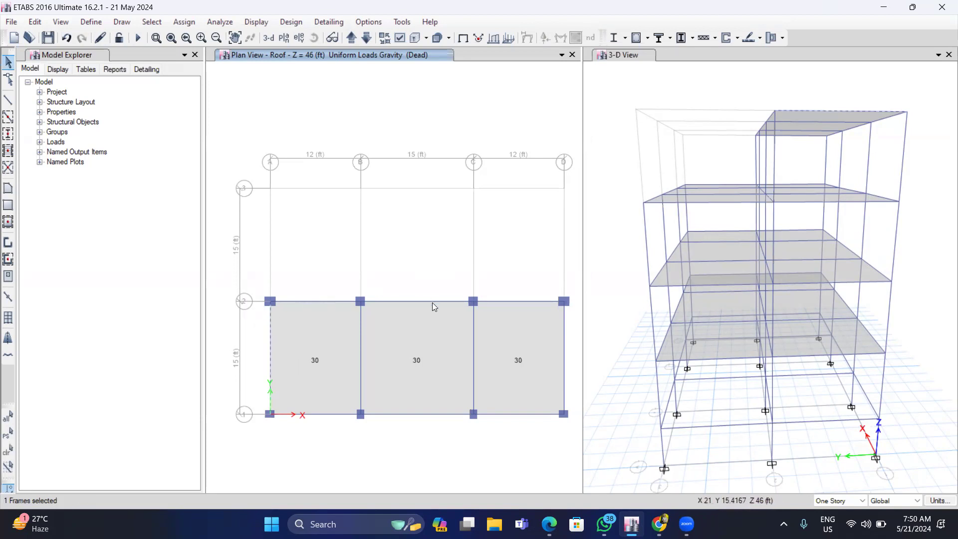
pyautogui.click(321, 415)
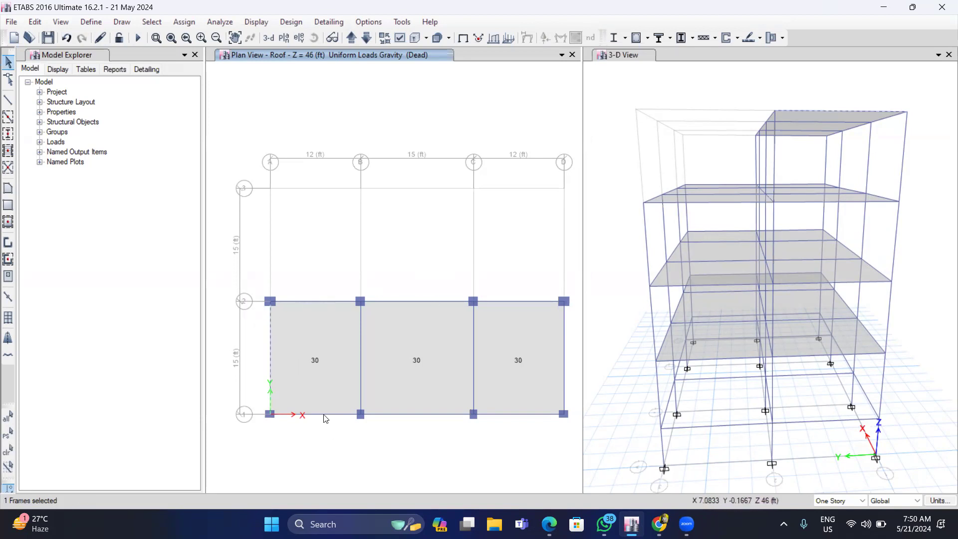
pyautogui.click(418, 416)
pyautogui.click(499, 419)
pyautogui.click(335, 300)
pyautogui.click(185, 23)
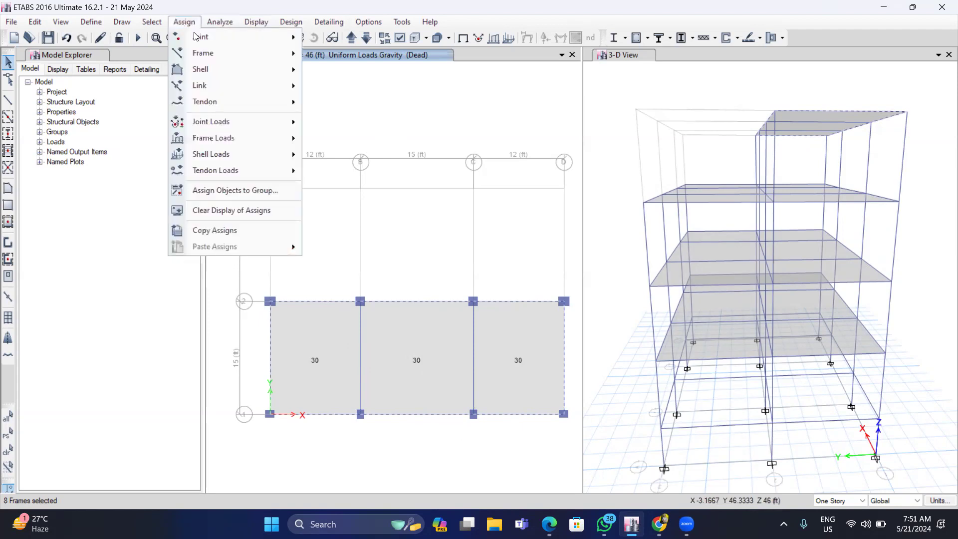
pyautogui.moveTo(232, 138)
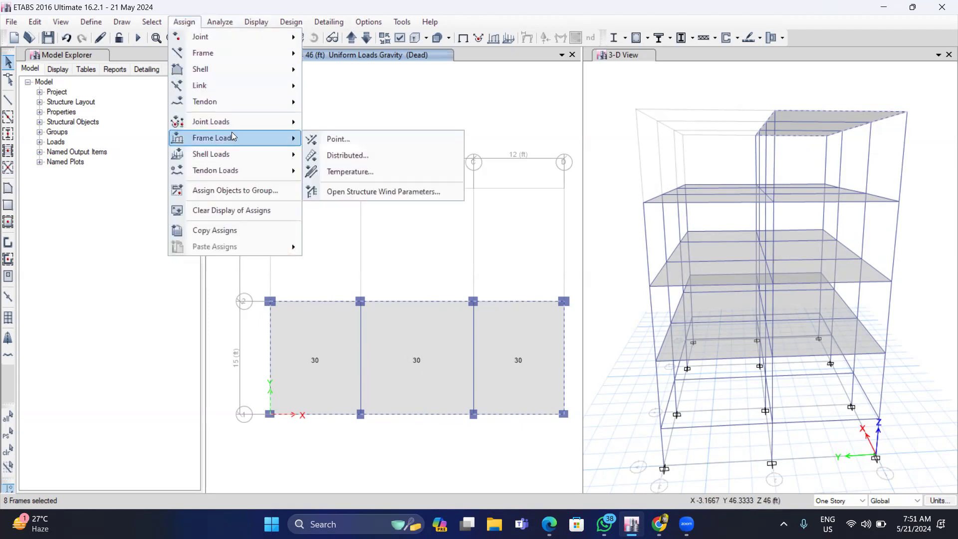
pyautogui.click(343, 156)
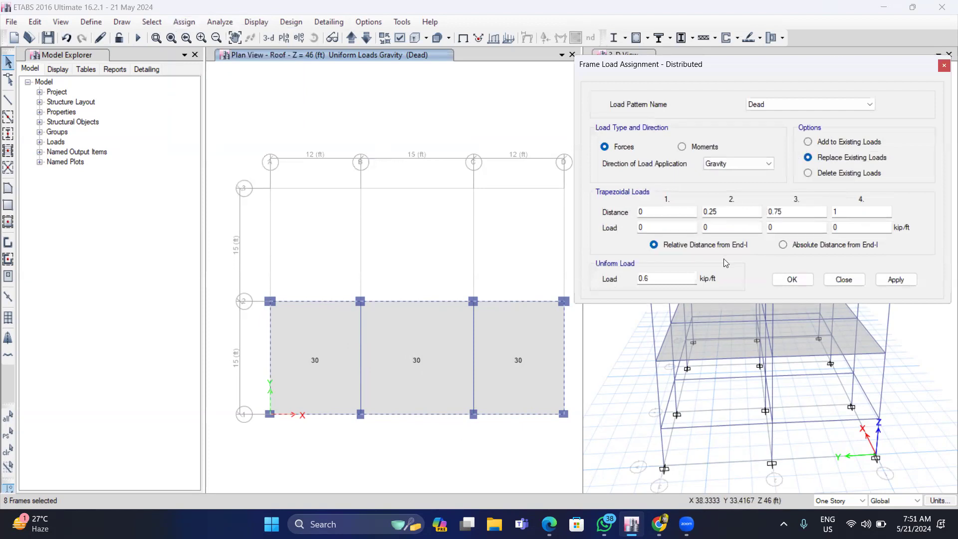
pyautogui.click(651, 277)
pyautogui.write('.15')
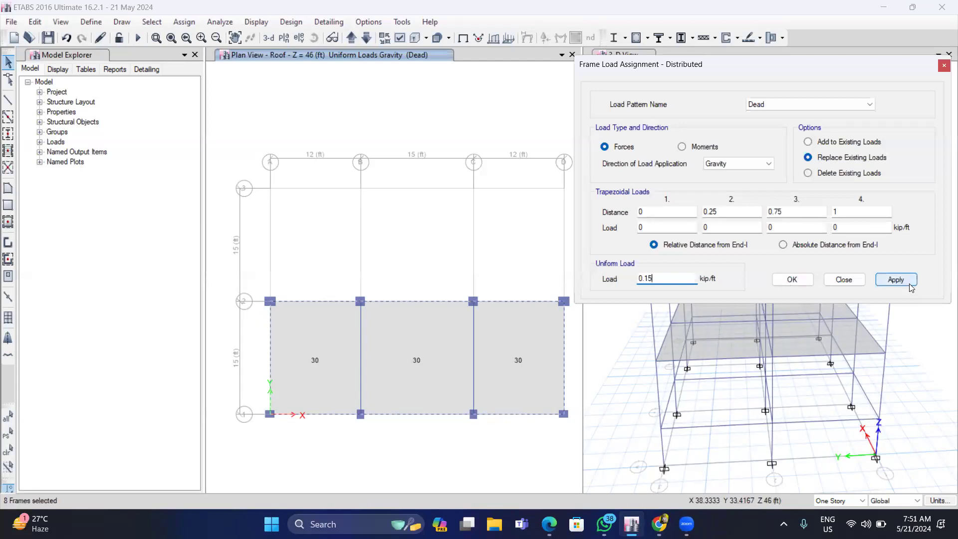
pyautogui.click(896, 279)
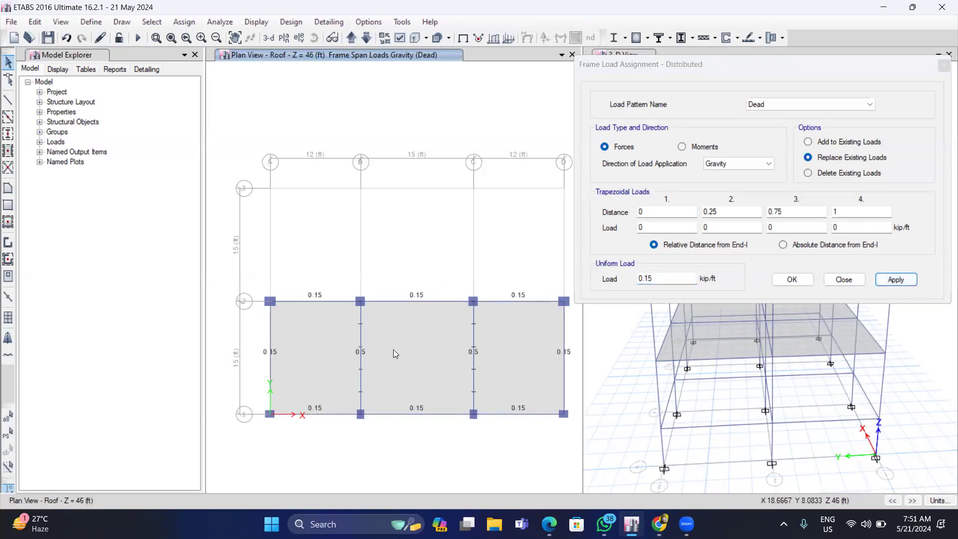
# Step: Delete the existing distributed dead loads from the two interior Roof beams on grids B and C
pyautogui.click(361, 355)
pyautogui.click(476, 355)
pyautogui.click(808, 173)
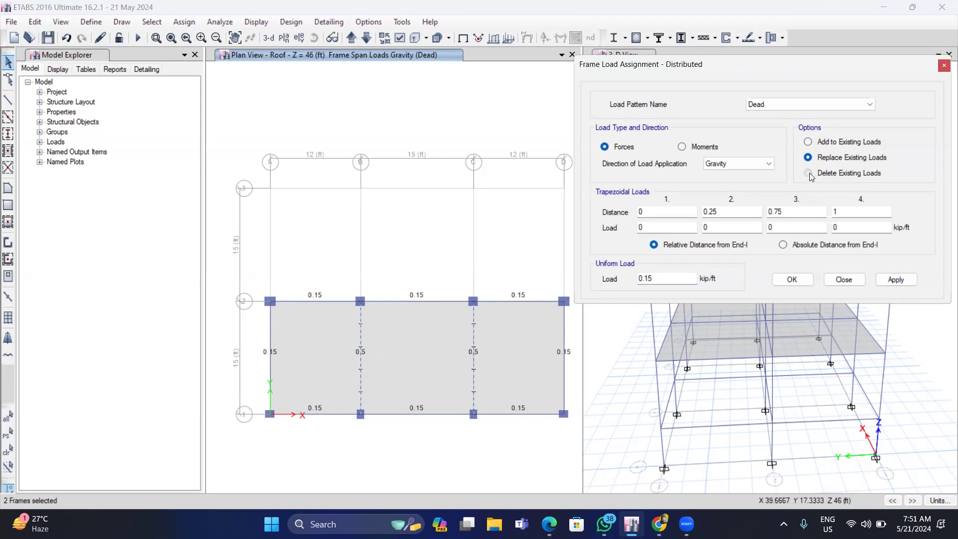
pyautogui.click(891, 278)
pyautogui.click(891, 278)
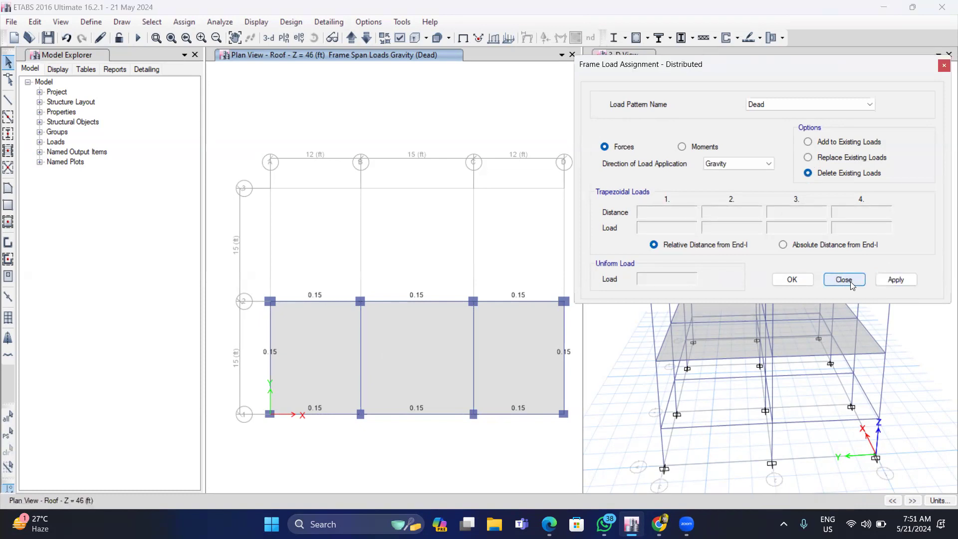
pyautogui.click(844, 280)
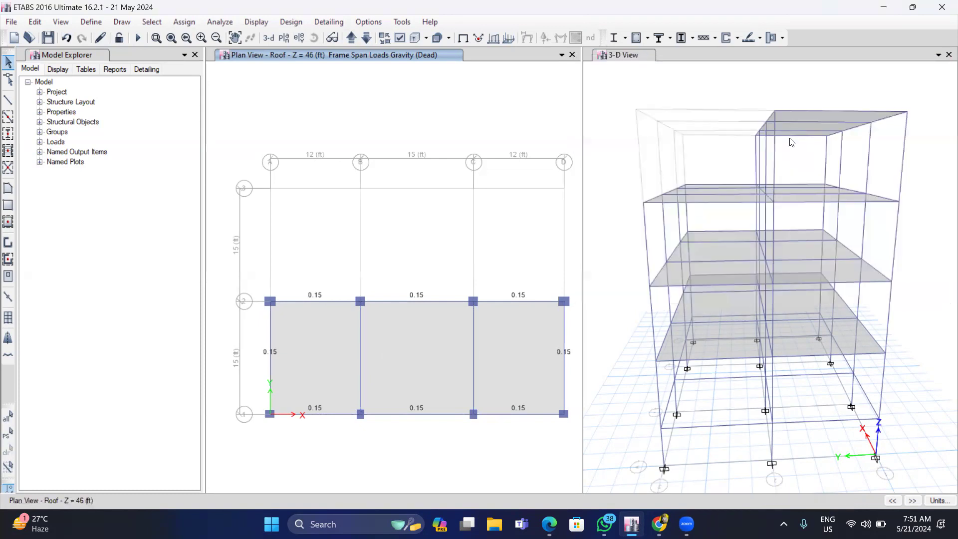
# Step: Show the Dead frame span loads with values in the 3-D view, inspect them from several sides, and save the model
pyautogui.click(631, 55)
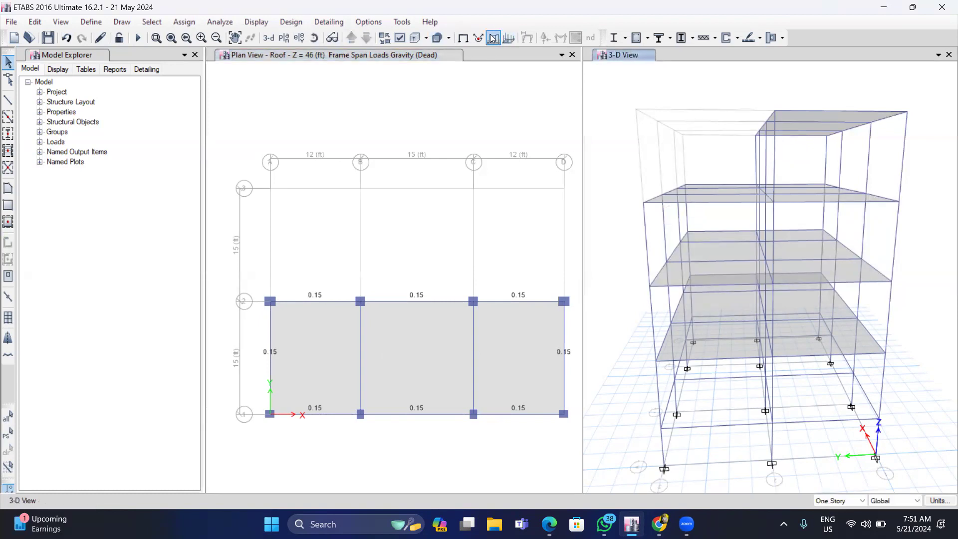
pyautogui.click(509, 39)
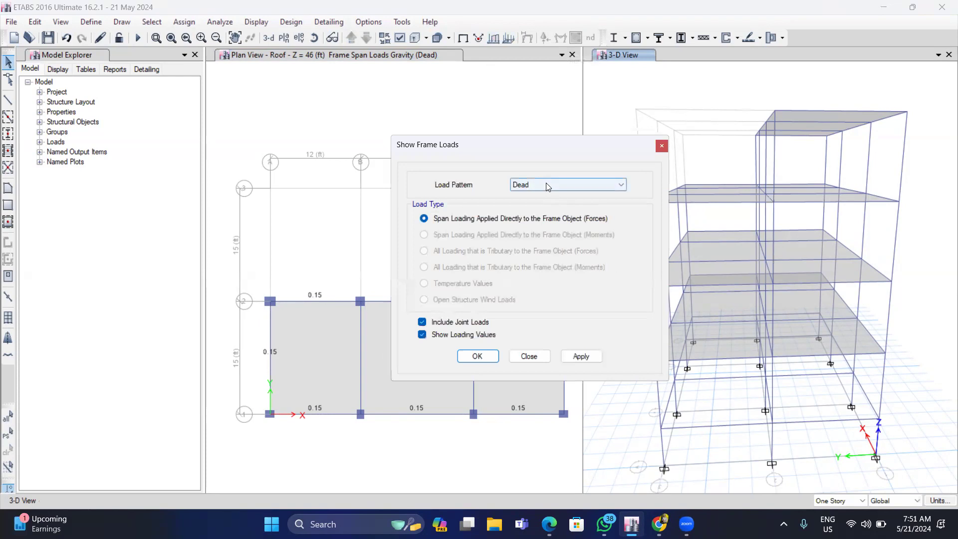
pyautogui.click(581, 356)
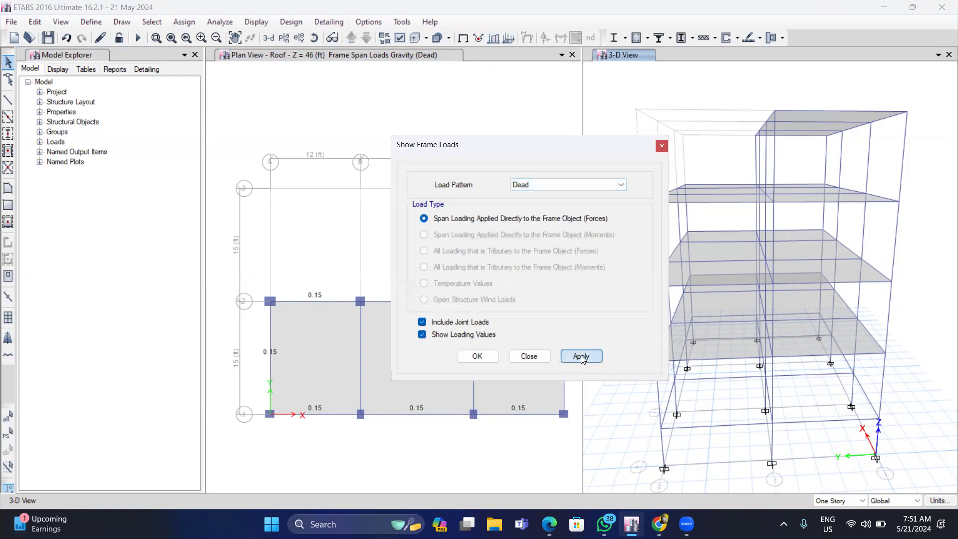
pyautogui.click(529, 355)
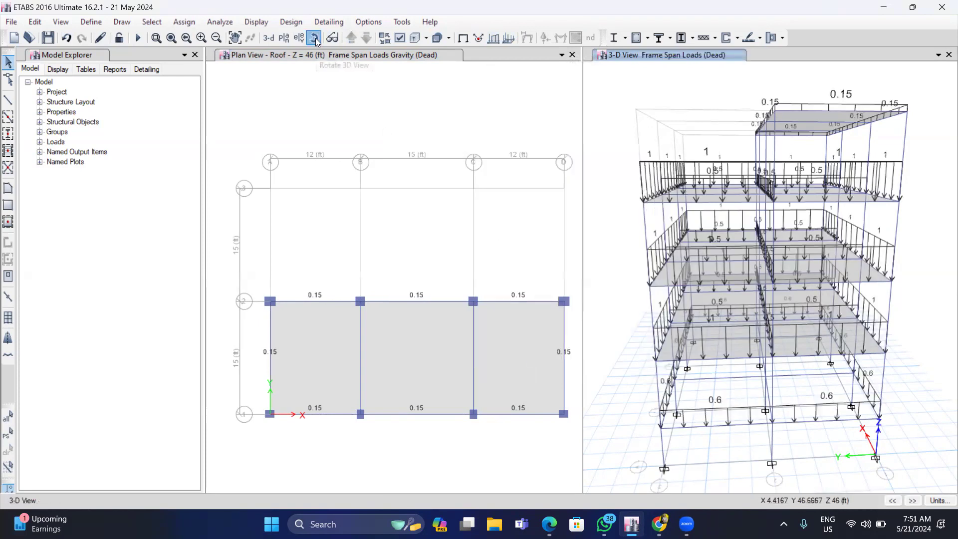
pyautogui.moveTo(927, 184)
pyautogui.mouseDown()
pyautogui.moveTo(832, 187)
pyautogui.moveTo(890, 200)
pyautogui.moveTo(942, 183)
pyautogui.mouseUp()
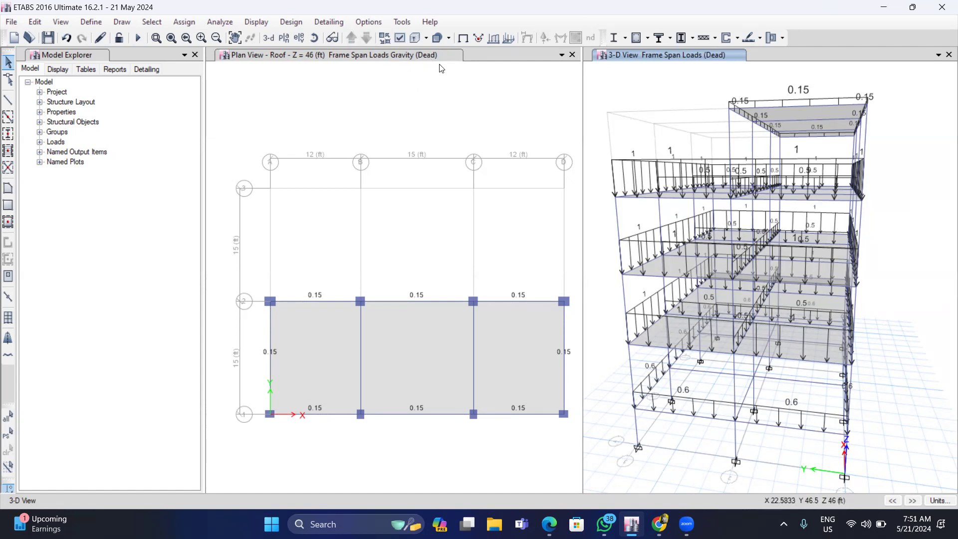
pyautogui.click(314, 38)
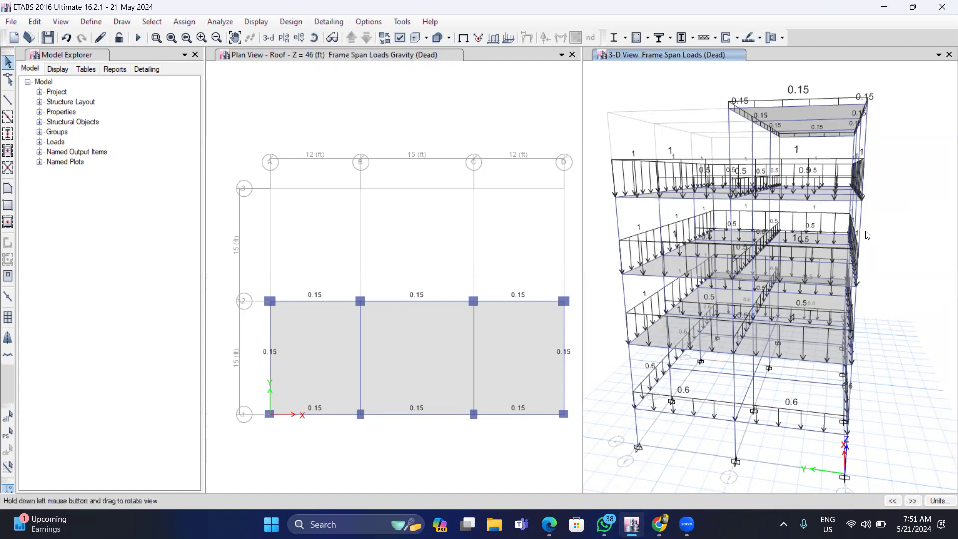
pyautogui.moveTo(928, 241); pyautogui.dragTo(659, 166)
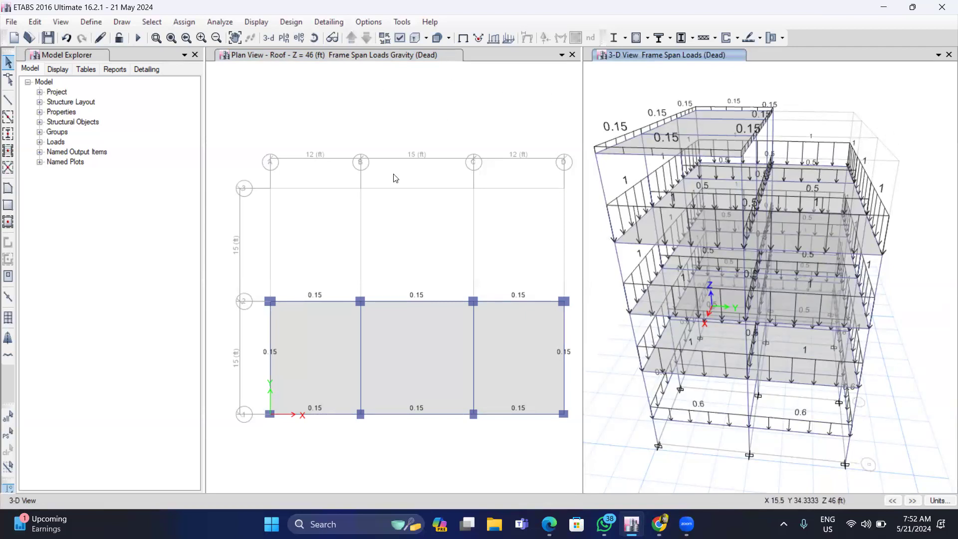
pyautogui.click(49, 38)
# Step: Switch to the browser and read the Report-4 task asking for the interior column reaction for DL and LL
pyautogui.click(659, 524)
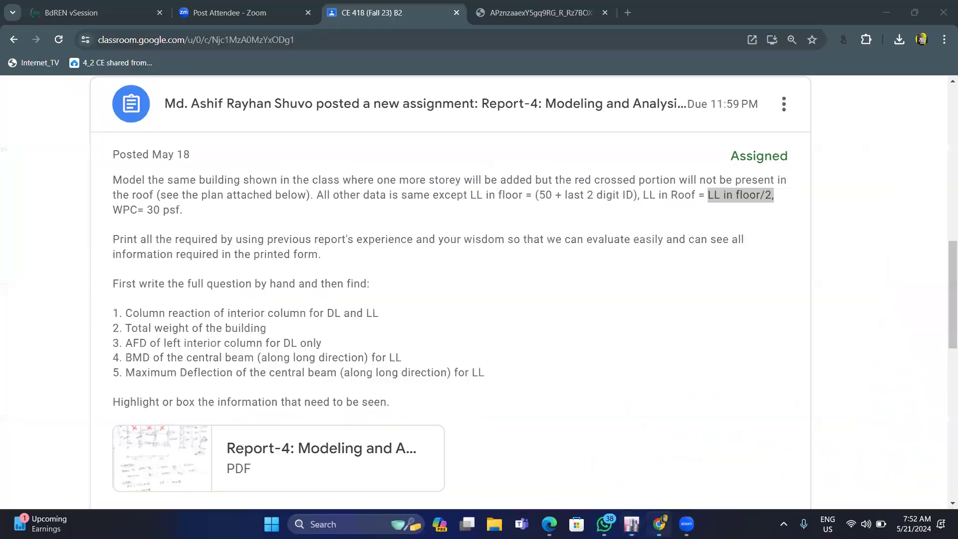
pyautogui.click(478, 198)
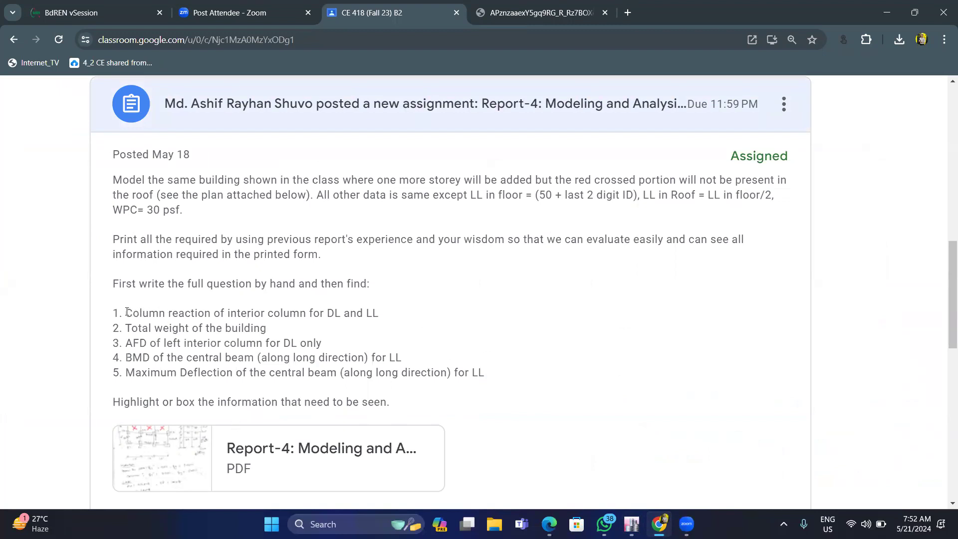
pyautogui.moveTo(128, 312); pyautogui.dragTo(414, 314)
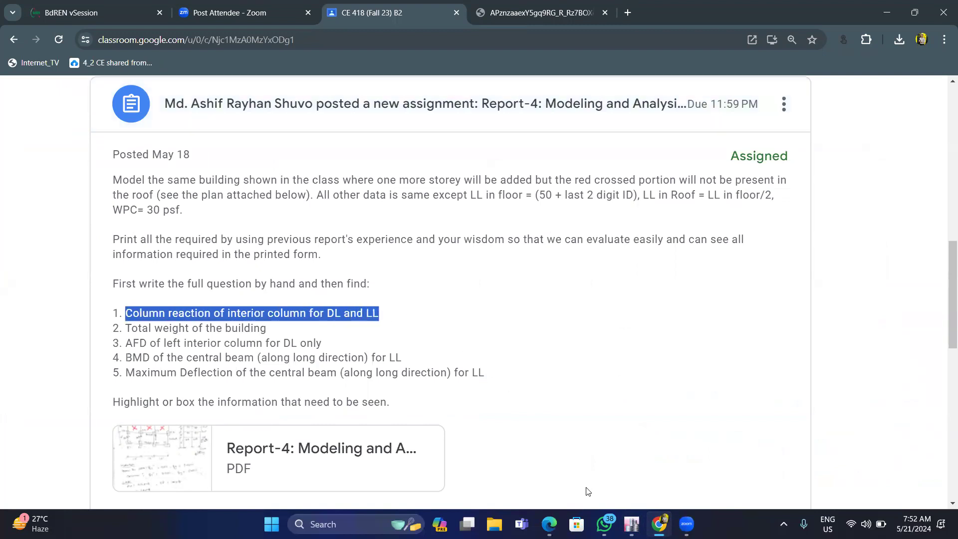
pyautogui.hotkey('alt', 'Tab')
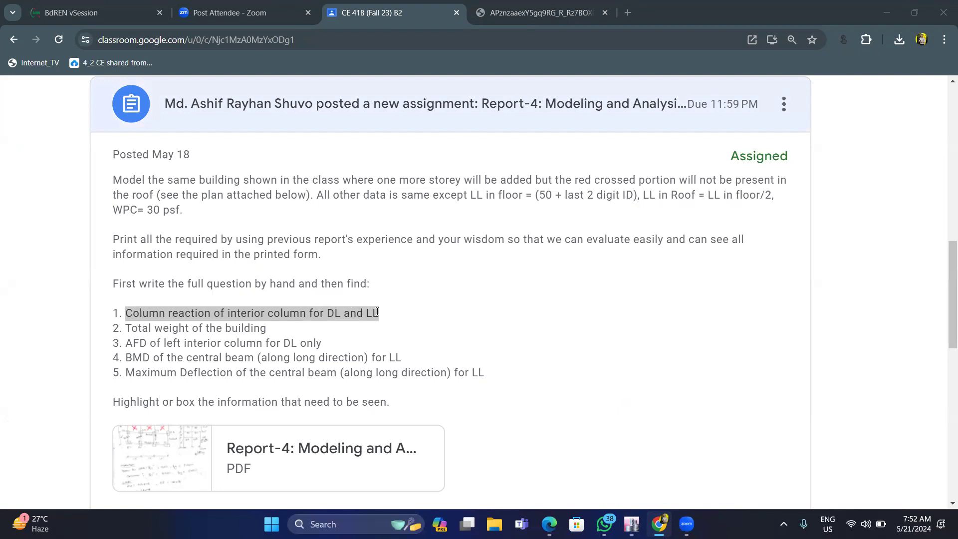
# Step: Return to ETABS and change the plan view from the Roof to the 1st Floor, viewing the frame loads
pyautogui.moveTo(641, 522)
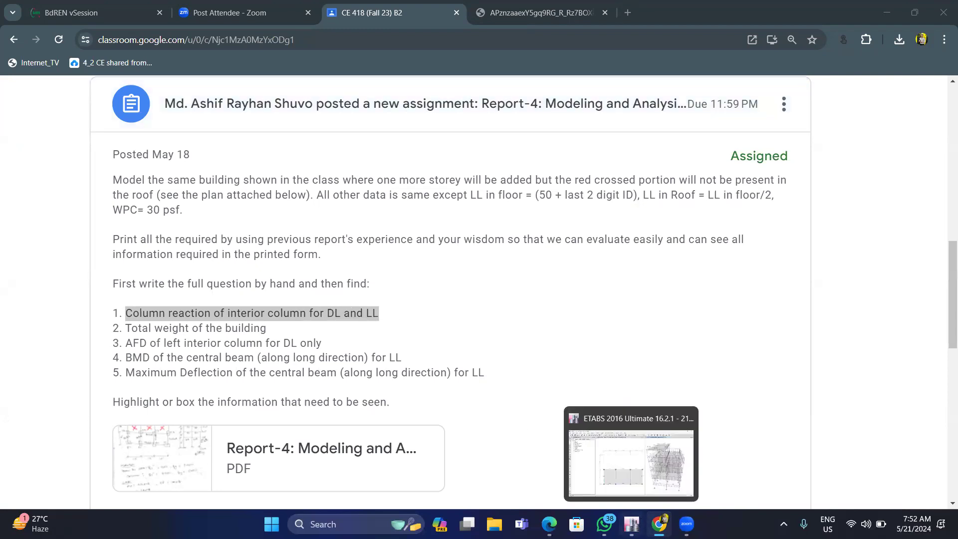
pyautogui.click(631, 464)
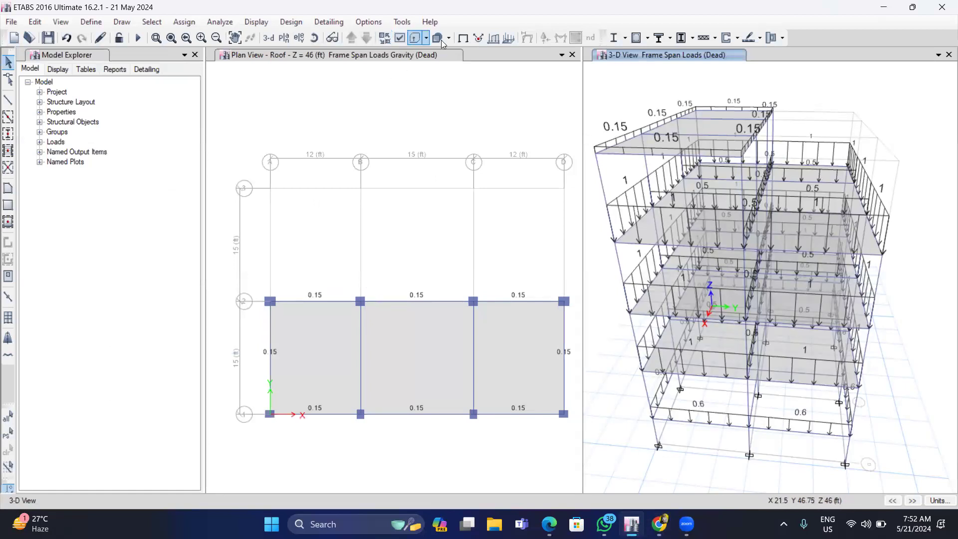
pyautogui.click(314, 54)
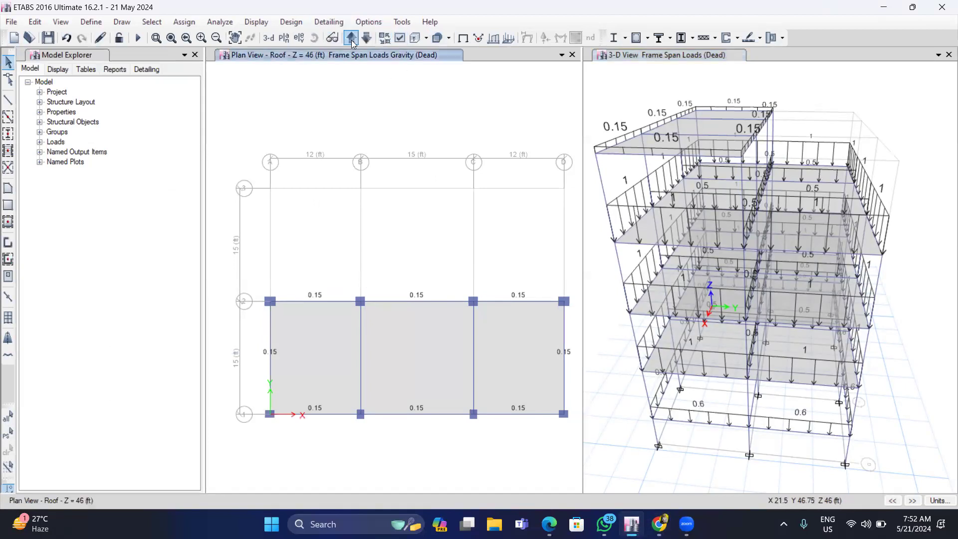
pyautogui.click(352, 38)
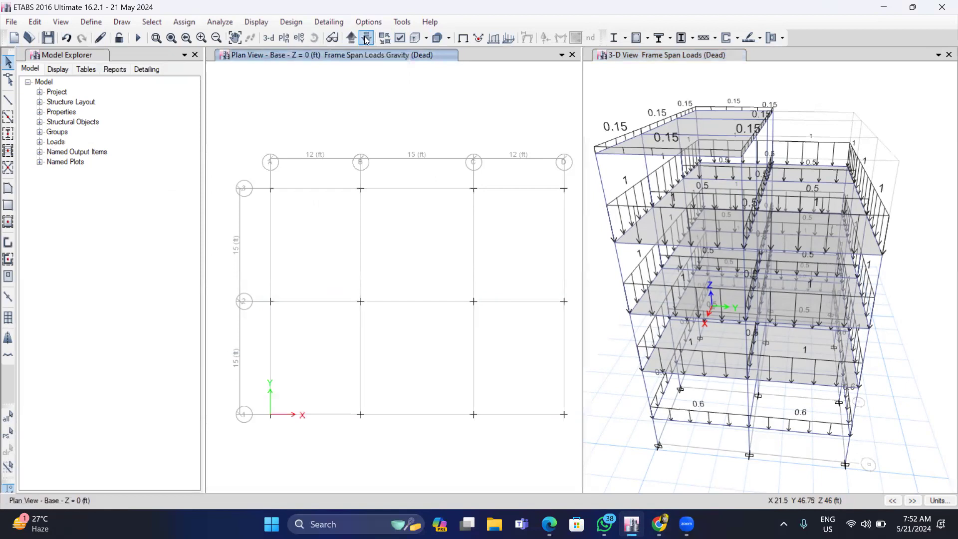
pyautogui.click(366, 39)
pyautogui.click(366, 39)
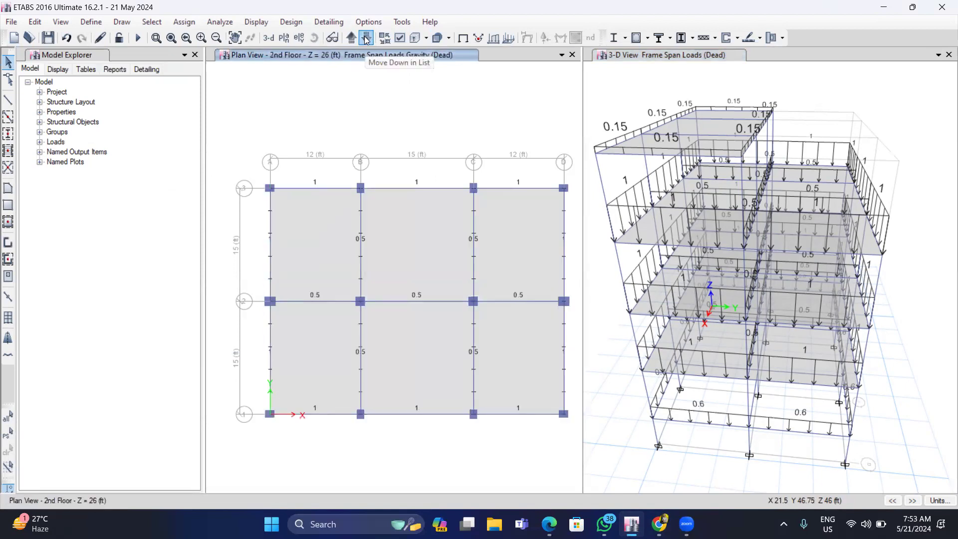
pyautogui.click(366, 39)
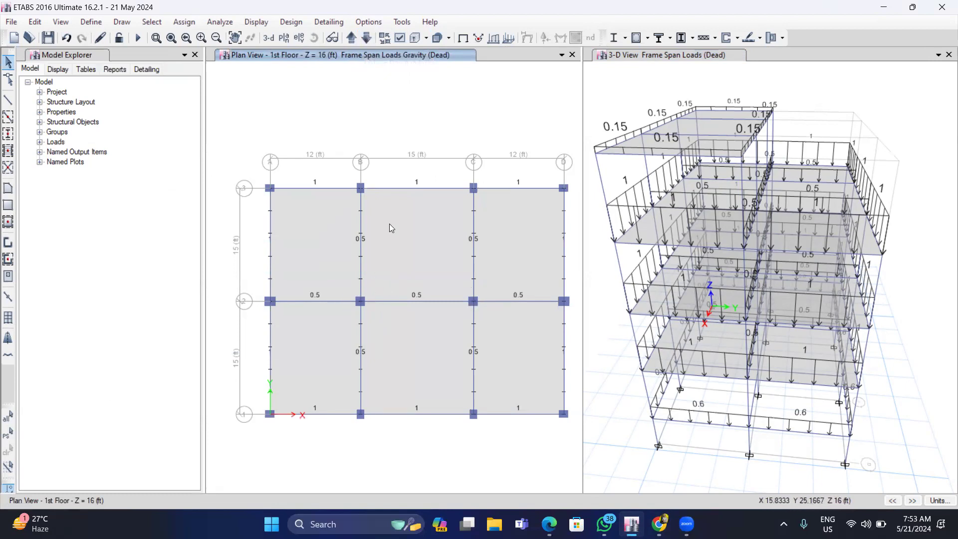
pyautogui.click(256, 22)
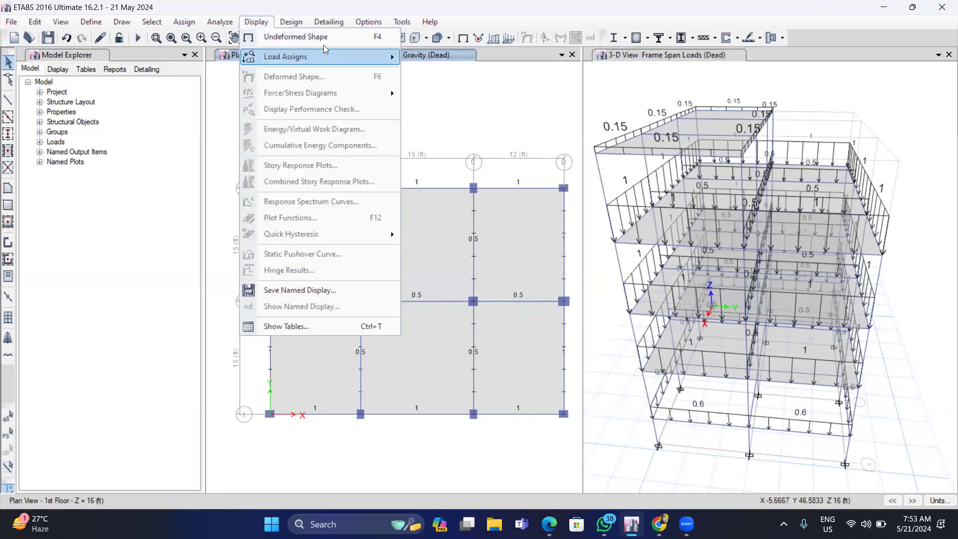
pyautogui.click(288, 323)
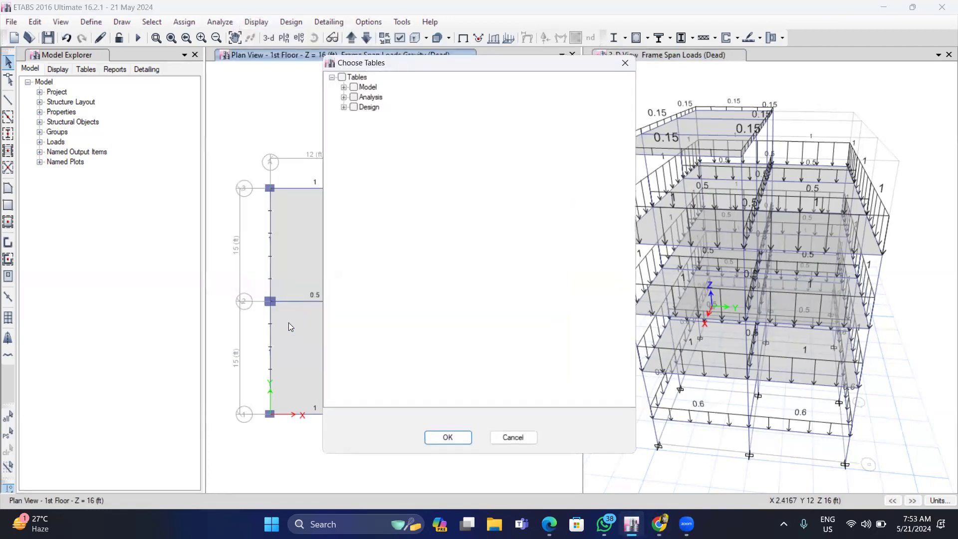
pyautogui.click(344, 98)
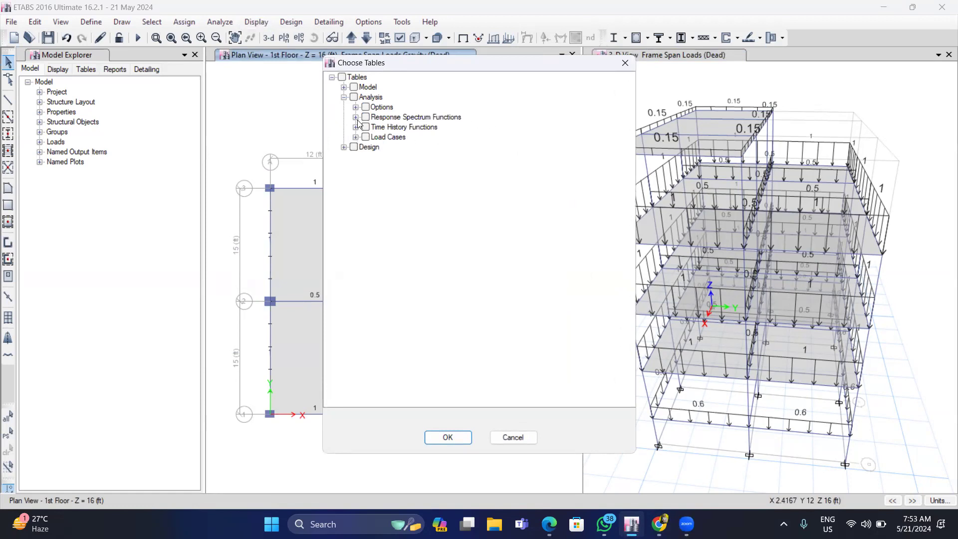
pyautogui.click(626, 63)
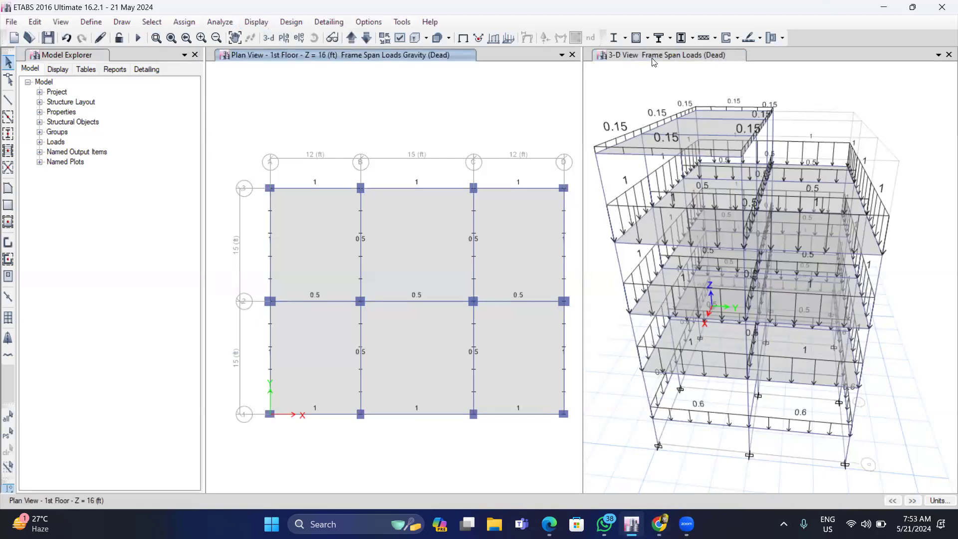
# Step: Run the analysis and display the Joint Reactions results table, leaving Beam Forces and the other result tables deselected
pyautogui.click(140, 38)
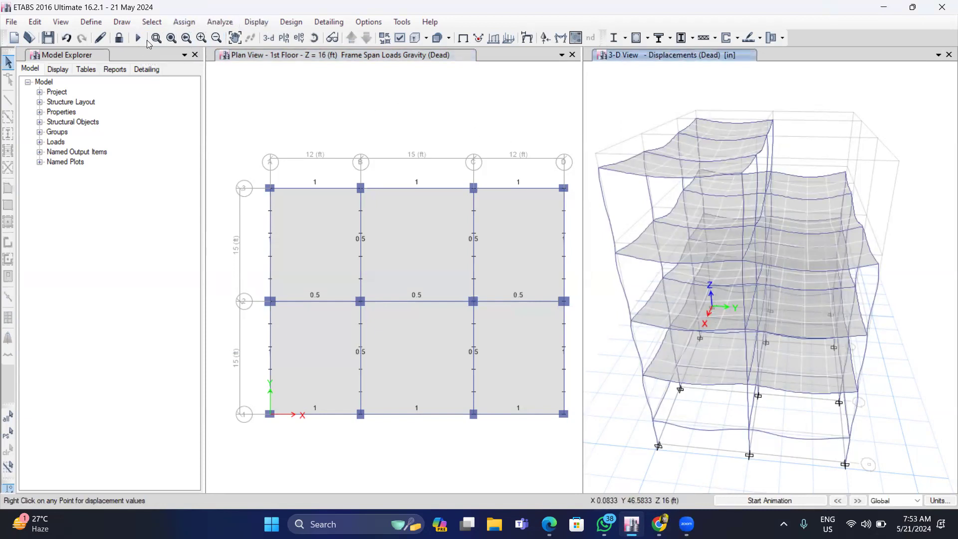
pyautogui.click(255, 22)
pyautogui.click(313, 326)
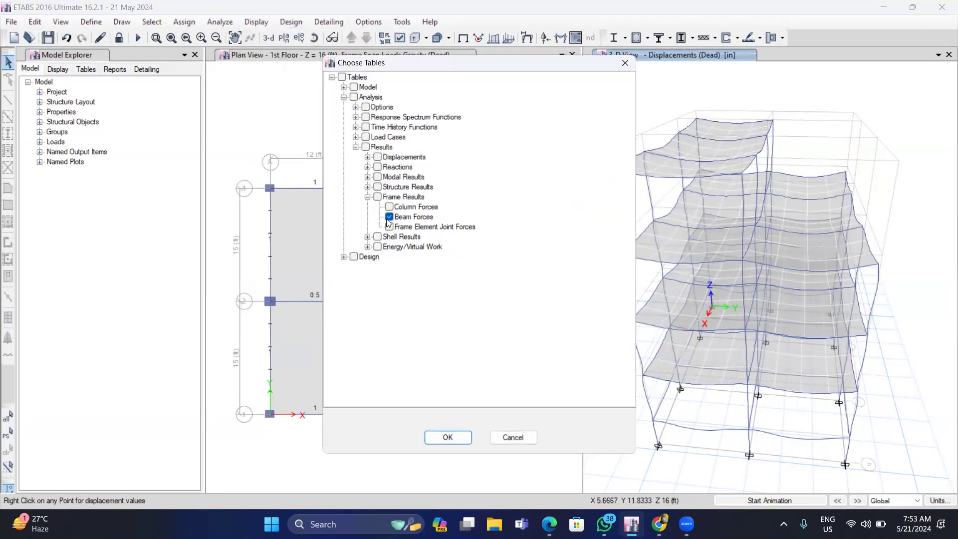
pyautogui.click(389, 216)
pyautogui.click(368, 167)
pyautogui.click(368, 167)
pyautogui.click(367, 167)
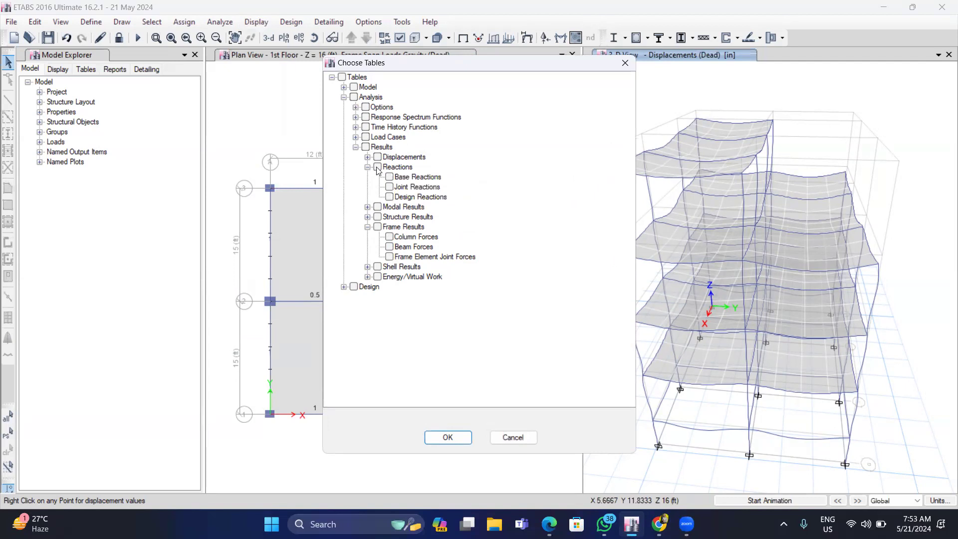
pyautogui.click(377, 167)
pyautogui.click(390, 177)
pyautogui.click(455, 437)
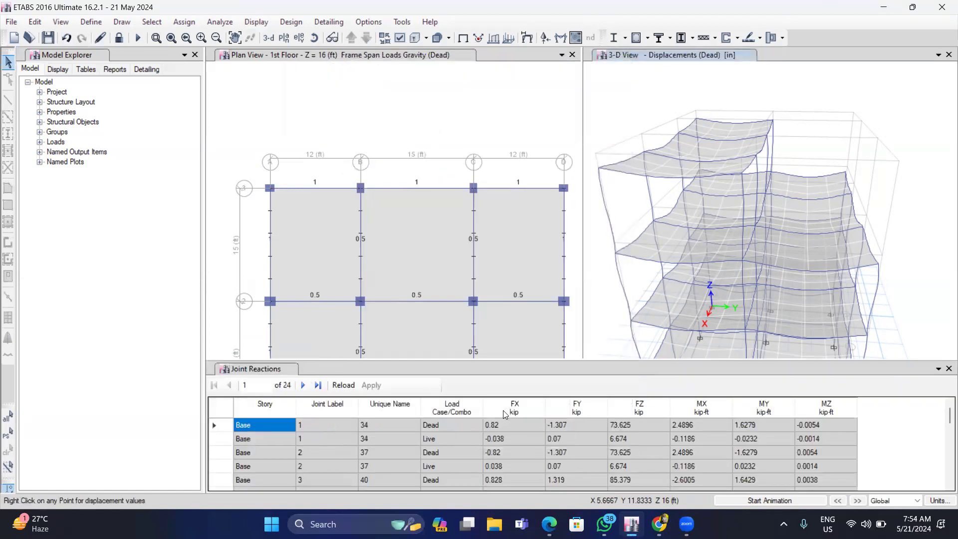
# Step: Turn on joint labels in all windows and look up the interior column joints 12 and 13 in the Joint Reactions table
pyautogui.moveTo(944, 412)
pyautogui.mouseDown()
pyautogui.moveTo(945, 454)
pyautogui.moveTo(944, 412)
pyautogui.mouseUp()
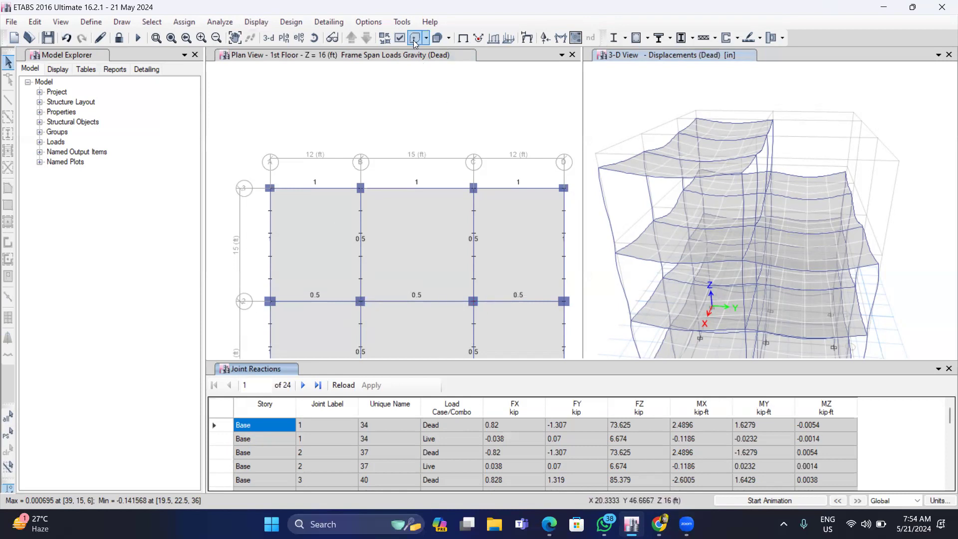
pyautogui.click(401, 39)
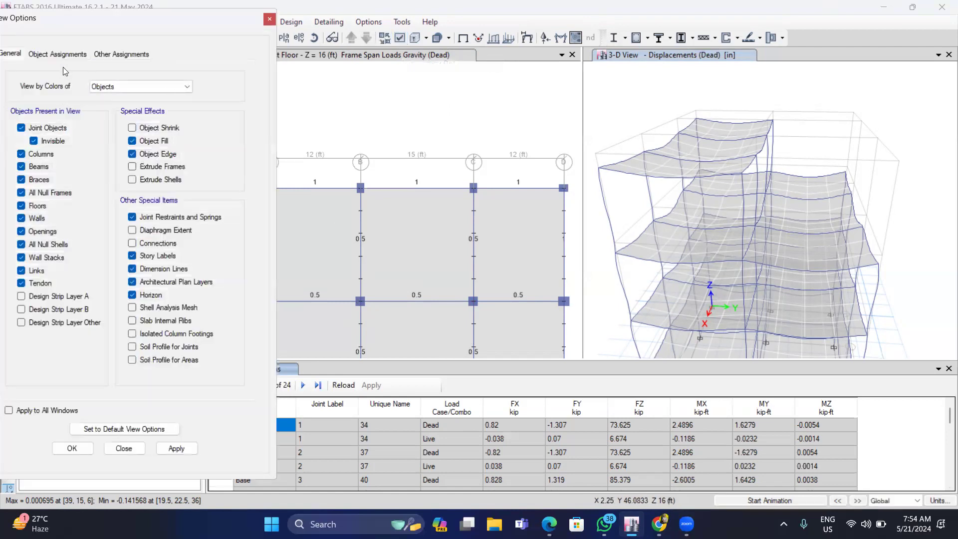
pyautogui.click(58, 54)
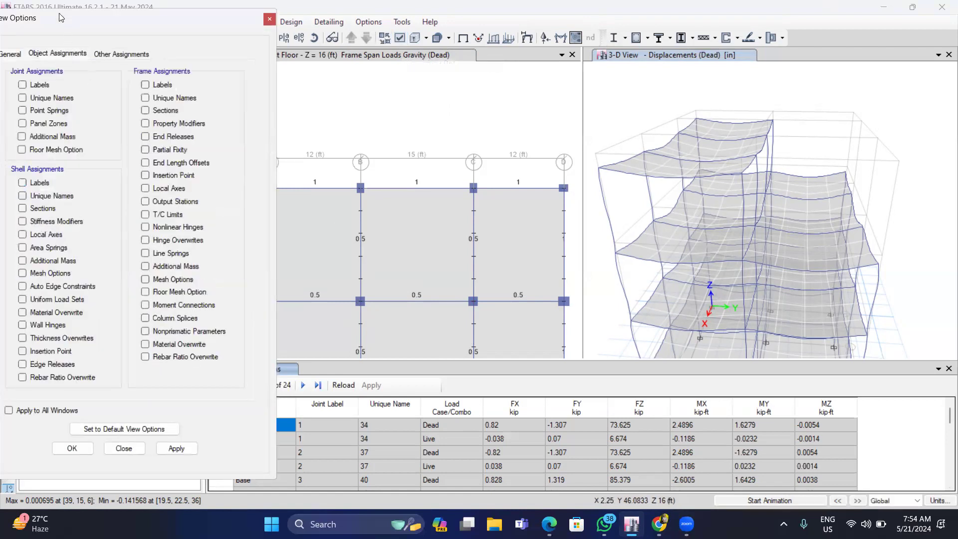
pyautogui.moveTo(55, 25); pyautogui.dragTo(106, 30)
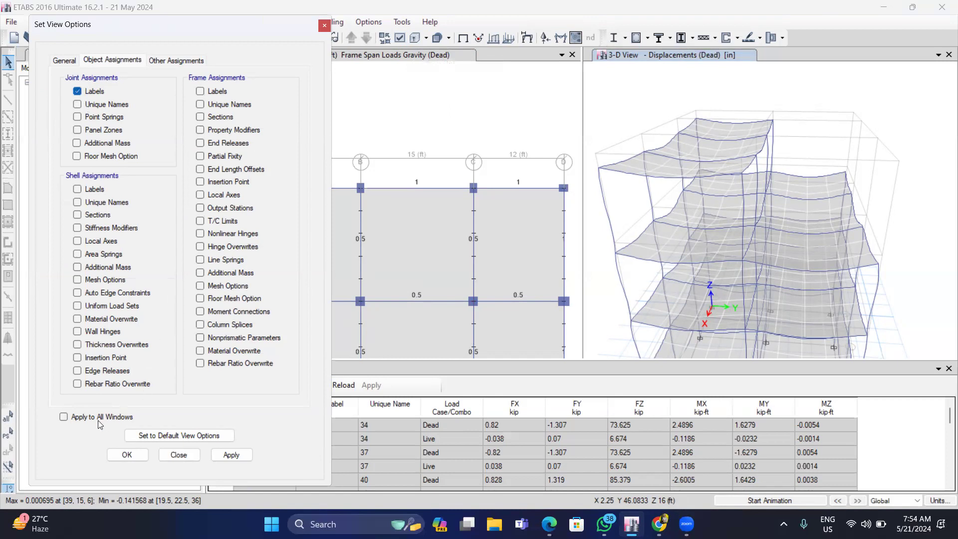
pyautogui.click(76, 417)
pyautogui.click(223, 454)
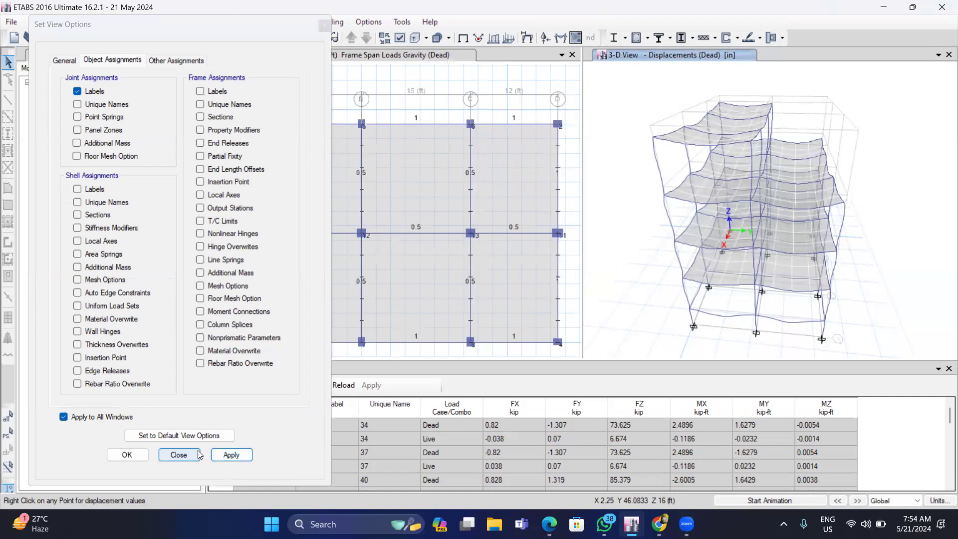
pyautogui.click(179, 454)
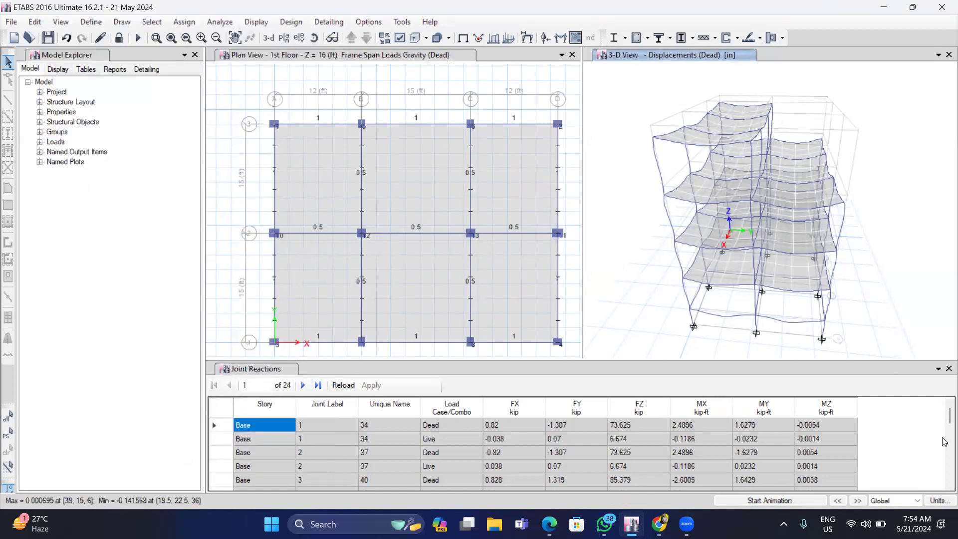
pyautogui.moveTo(944, 420); pyautogui.dragTo(943, 484)
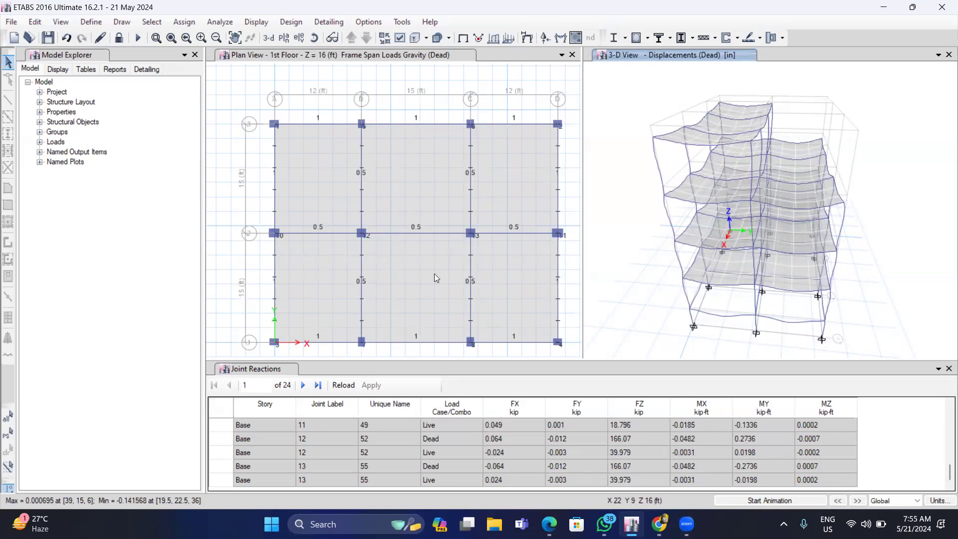
# Step: Display the Load Cases - Summary table together with the Joint Reactions table
pyautogui.click(297, 52)
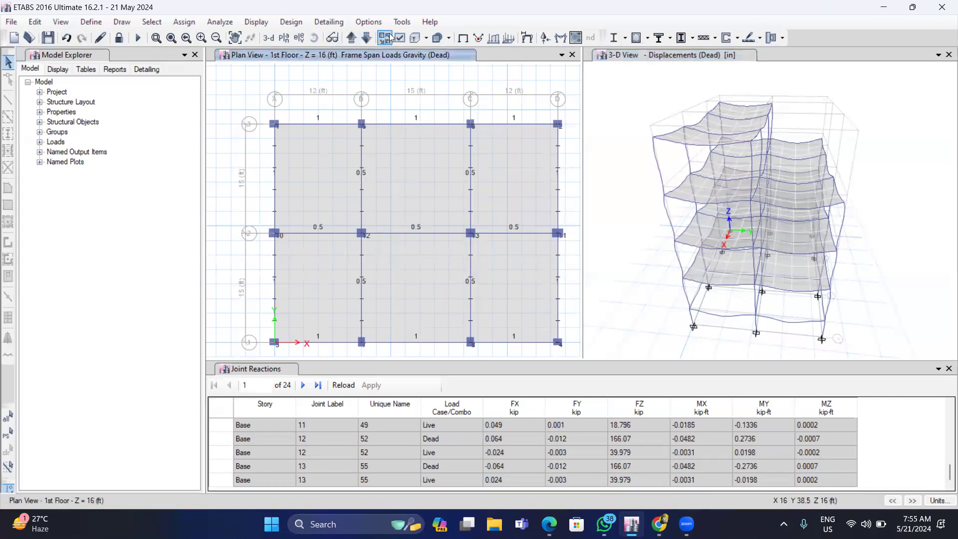
pyautogui.click(263, 25)
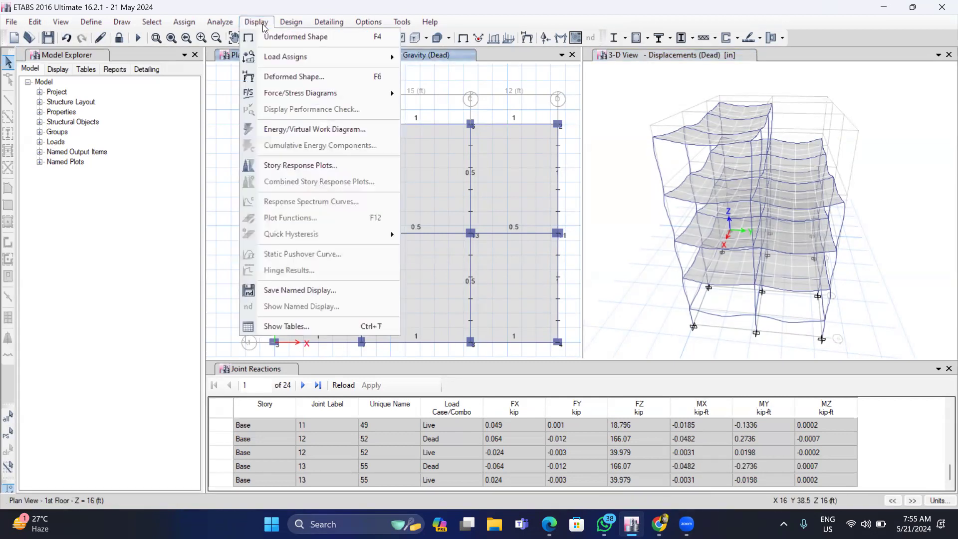
pyautogui.click(306, 326)
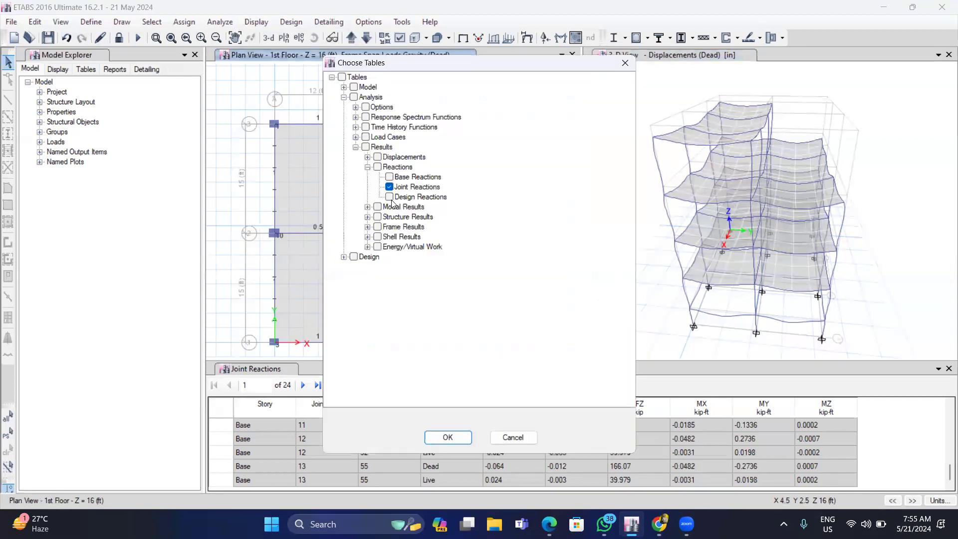
pyautogui.click(356, 138)
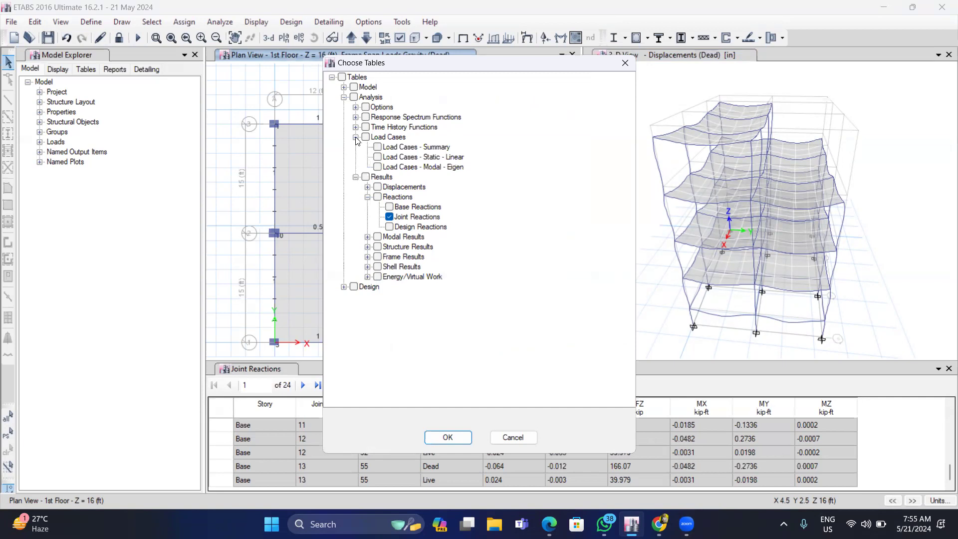
pyautogui.click(355, 137)
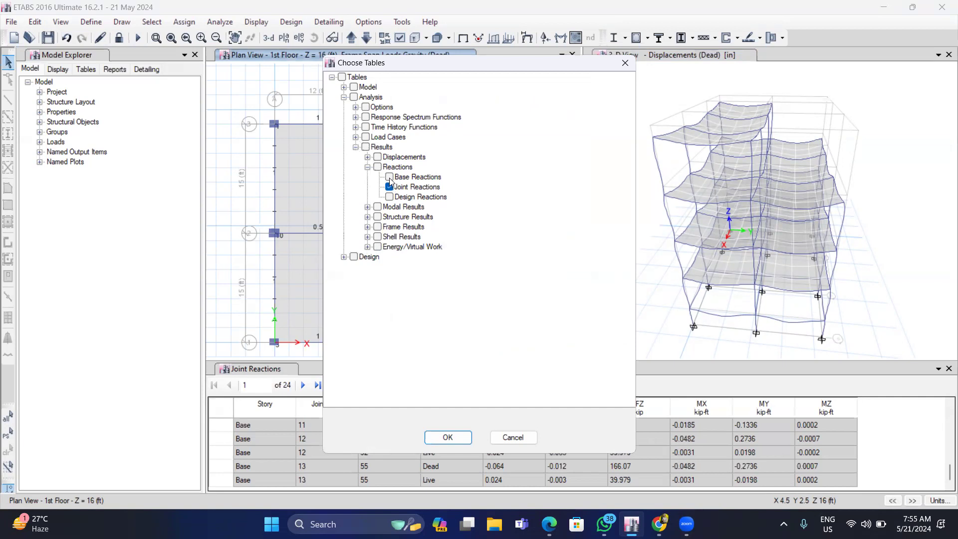
pyautogui.click(355, 138)
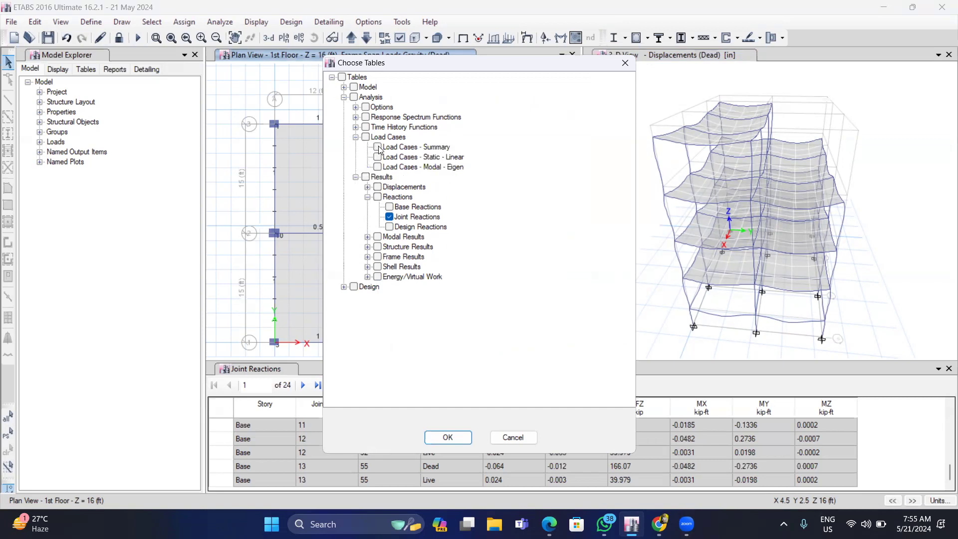
pyautogui.click(459, 436)
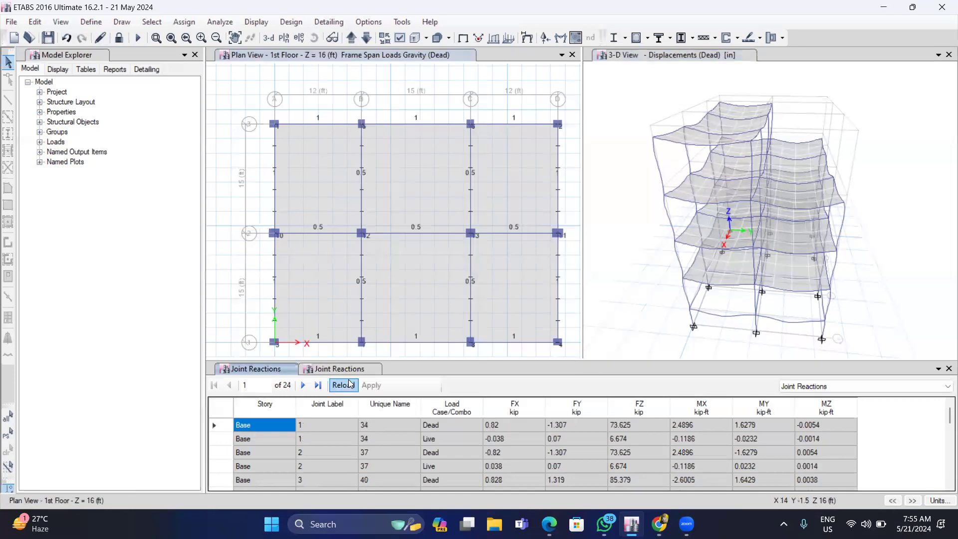
# Step: Switch the results from Joint Reactions to Load Cases - Summary, and view the Base Reactions table for the Dead and Live cases
pyautogui.click(282, 370)
pyautogui.click(282, 371)
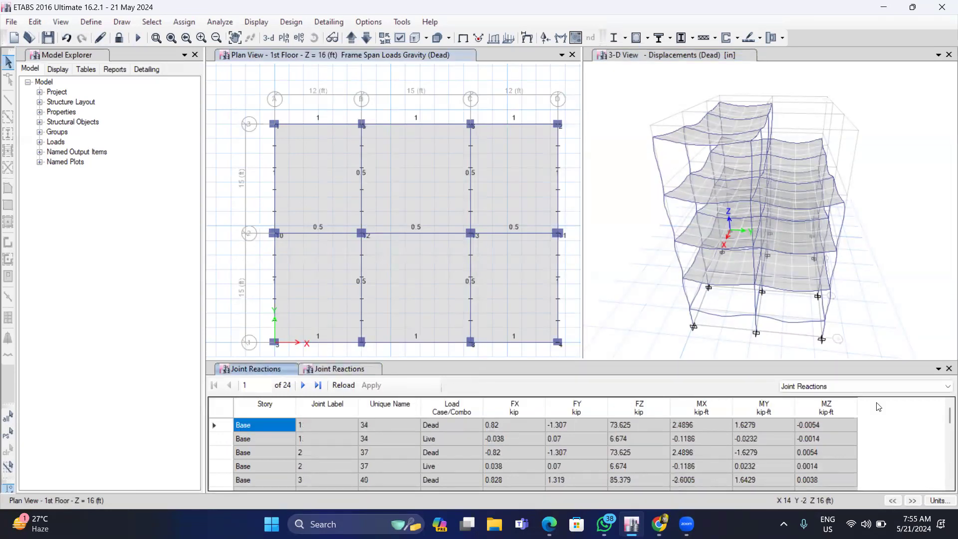
pyautogui.click(934, 386)
pyautogui.click(934, 386)
pyautogui.click(934, 386)
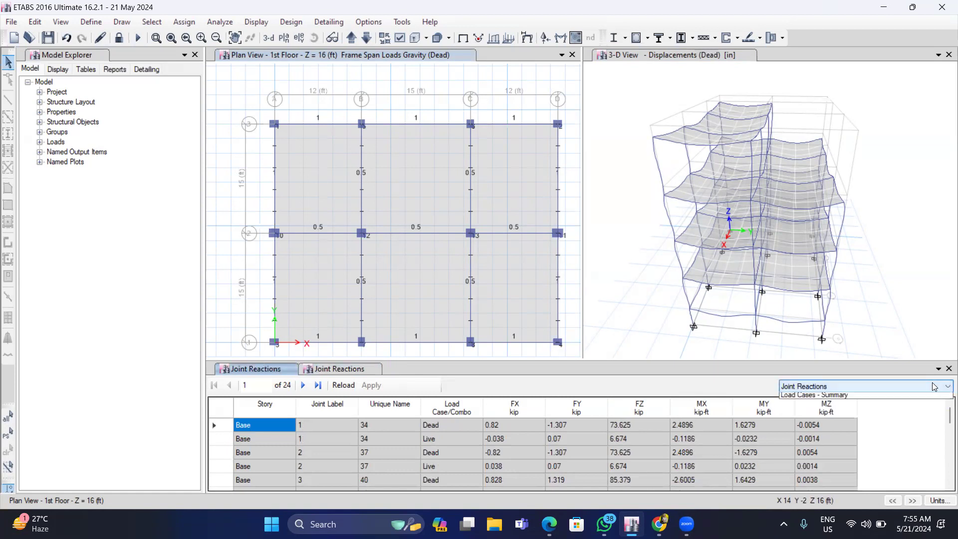
pyautogui.click(865, 404)
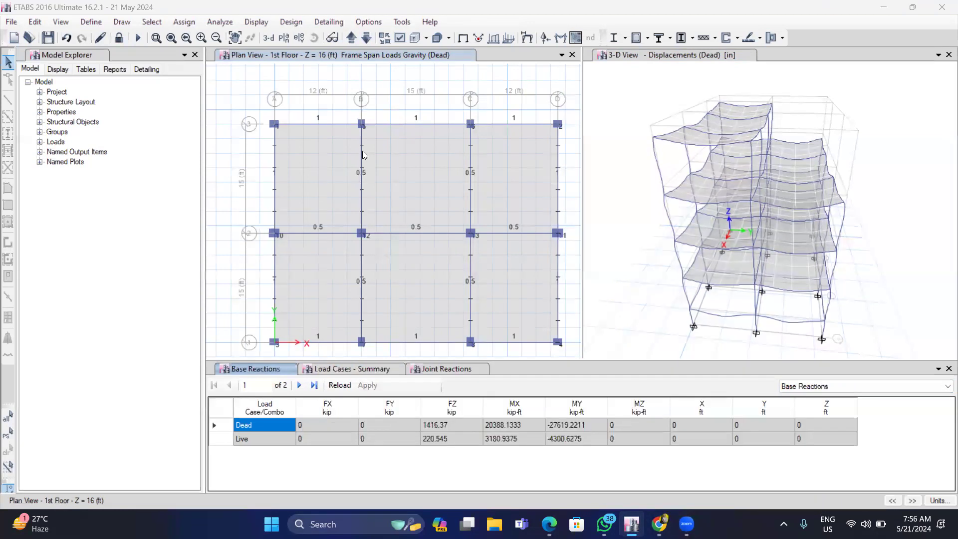
# Step: Review the table selection under Reactions and display the selected Base Reactions and Joint Reactions tables again
pyautogui.click(252, 22)
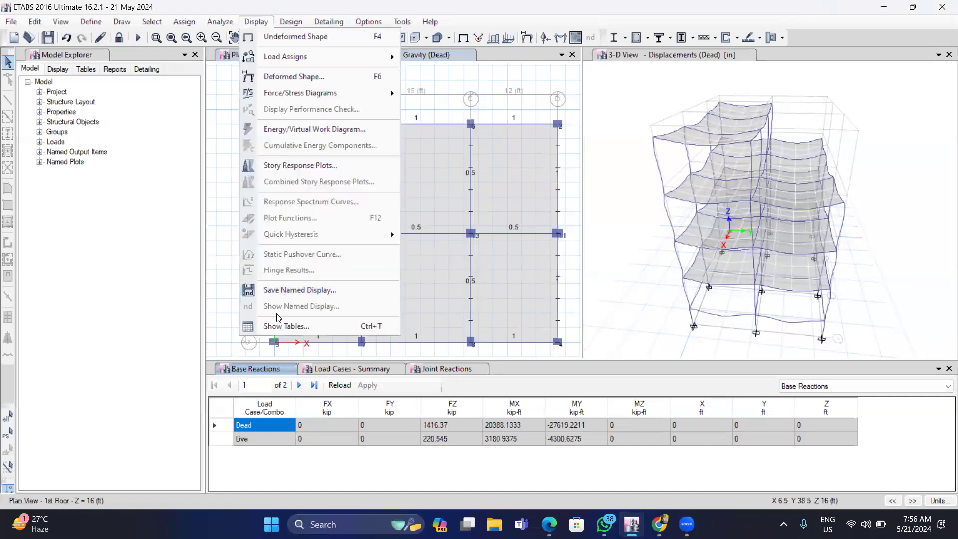
pyautogui.click(274, 326)
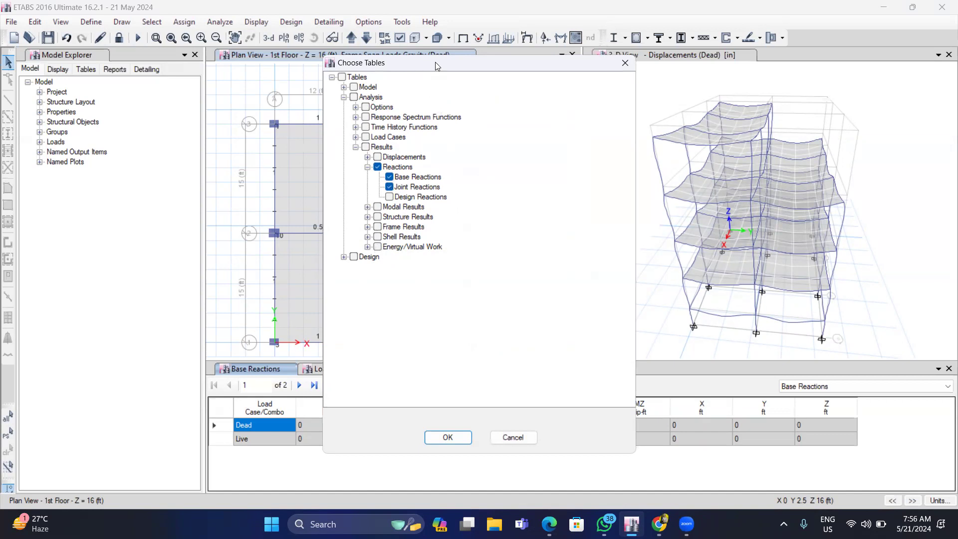
pyautogui.moveTo(435, 62); pyautogui.dragTo(629, 38)
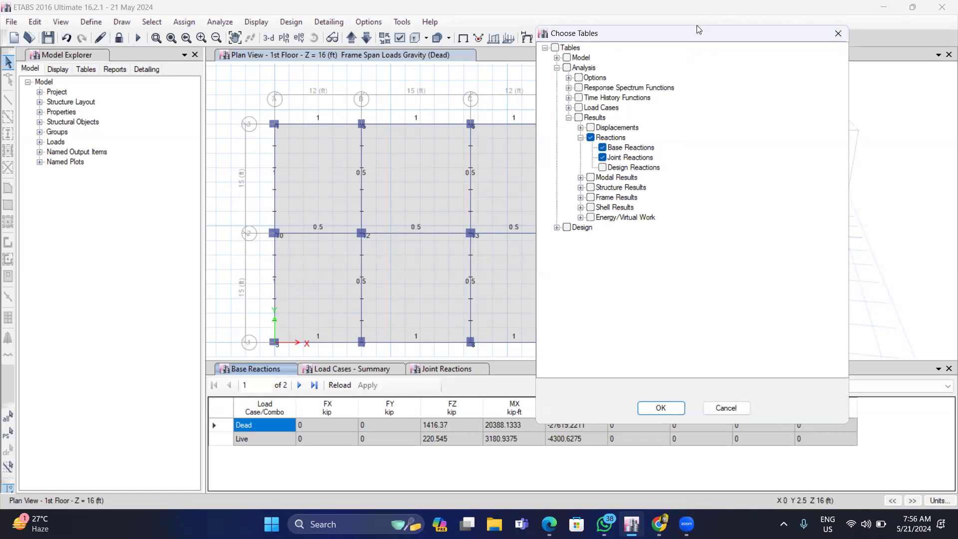
pyautogui.moveTo(688, 38); pyautogui.dragTo(688, 14)
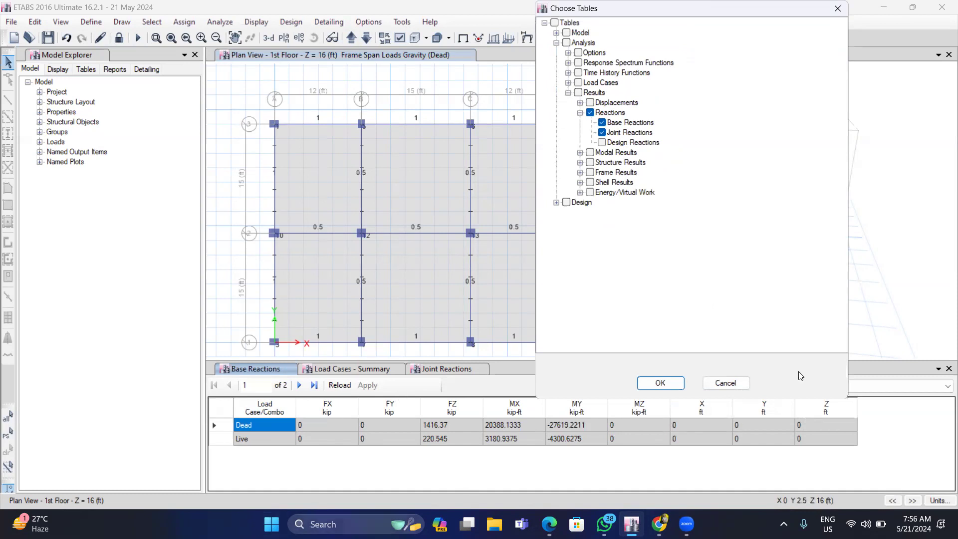
pyautogui.click(673, 383)
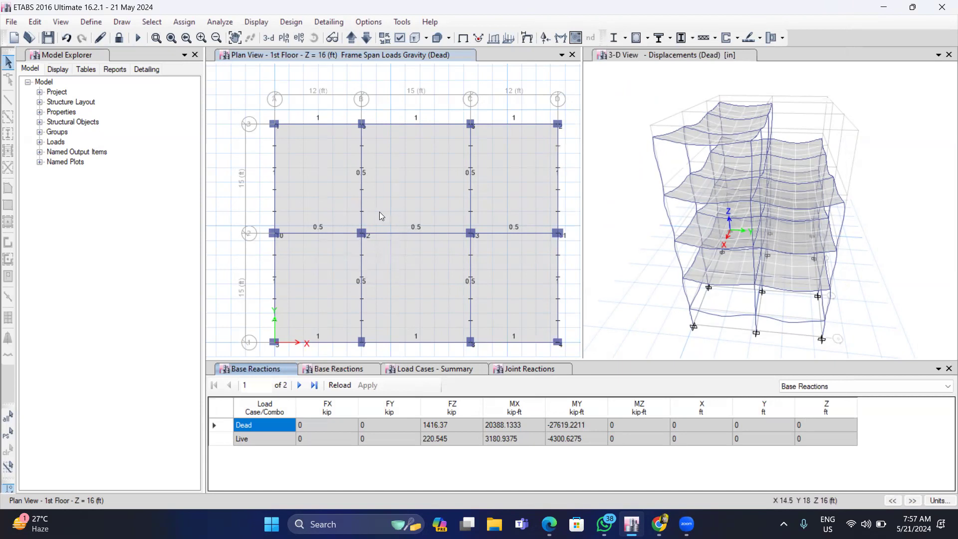
# Step: Dismiss the member force diagram settings without applying them and close all the open results tables
pyautogui.click(562, 39)
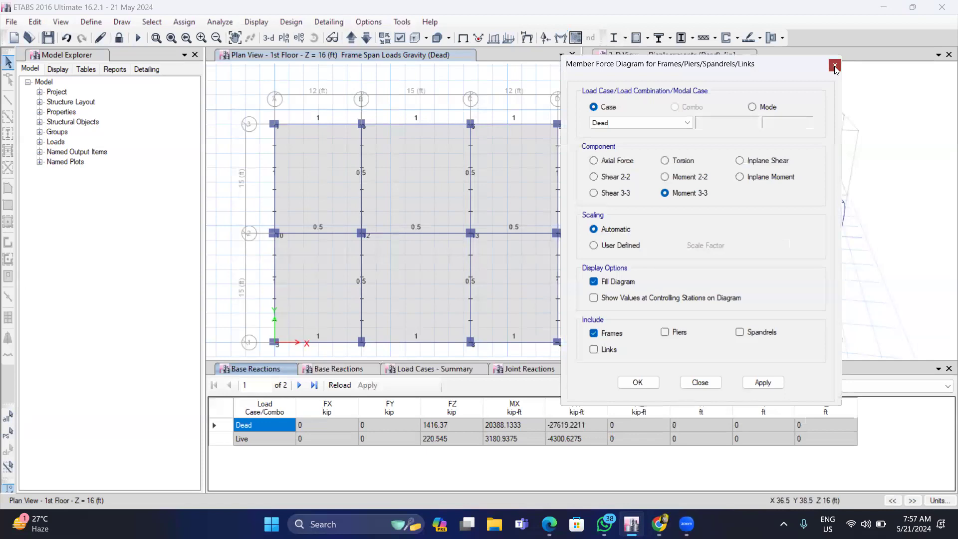
pyautogui.click(834, 67)
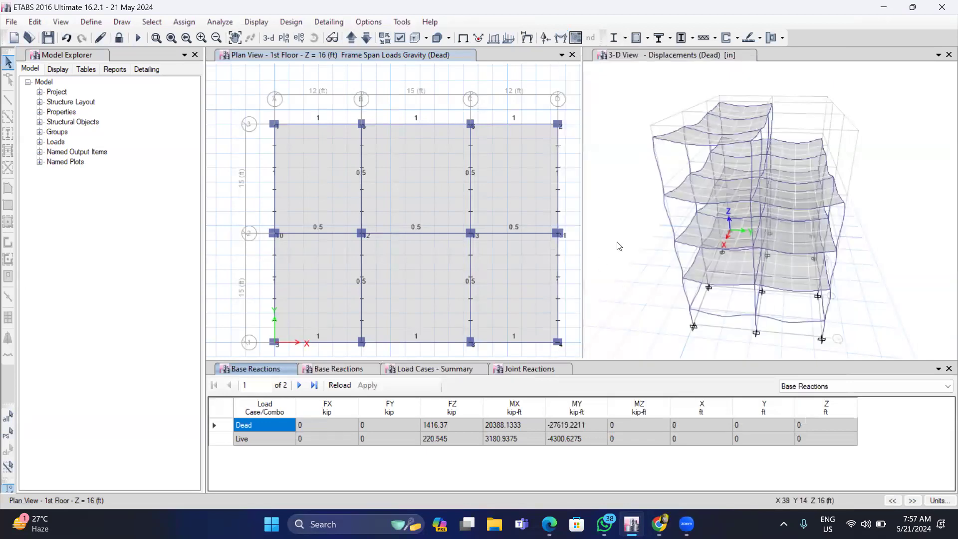
pyautogui.click(944, 369)
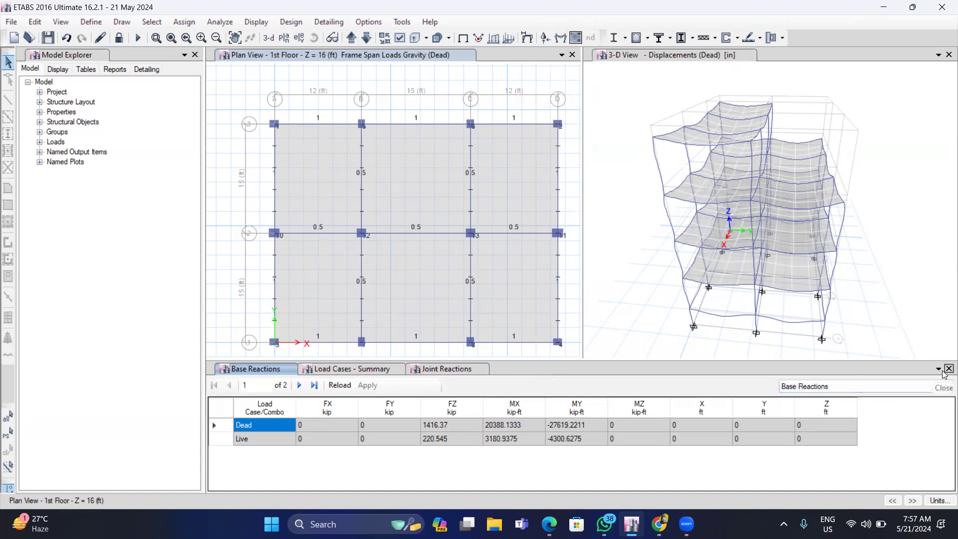
pyautogui.click(944, 371)
pyautogui.click(943, 371)
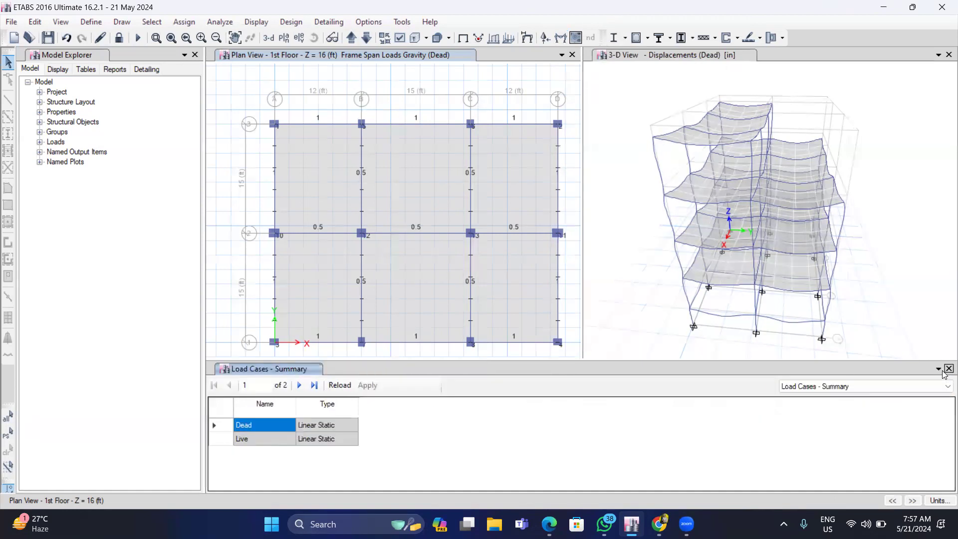
pyautogui.click(945, 372)
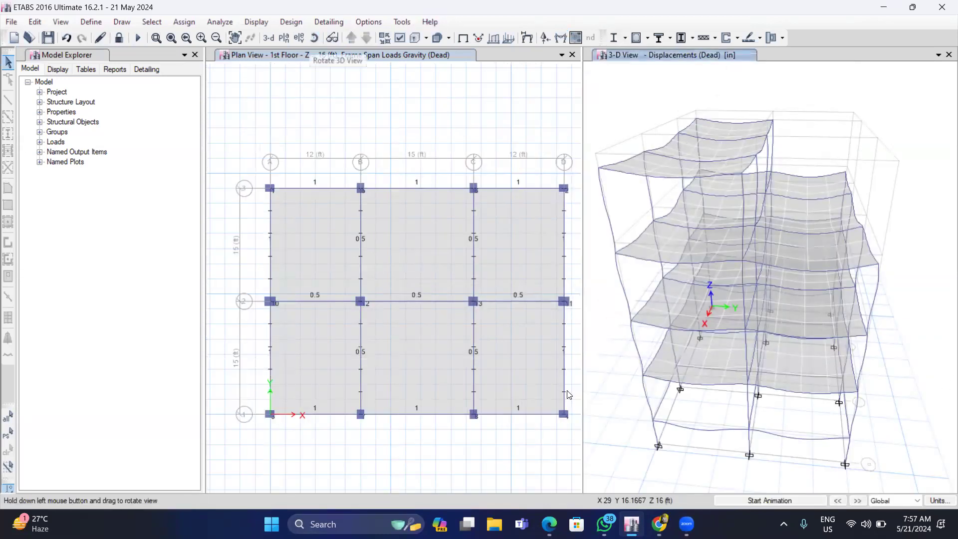
# Step: Show elevation B with its frame loads in place of the 1st Floor plan, and reset the other window to the default 3-D view
pyautogui.moveTo(924, 451); pyautogui.dragTo(717, 398)
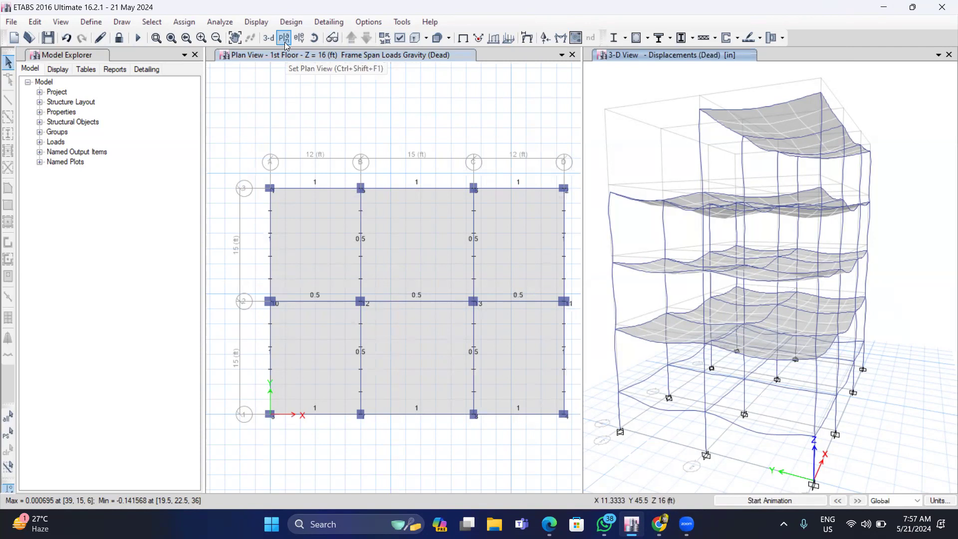
pyautogui.click(299, 38)
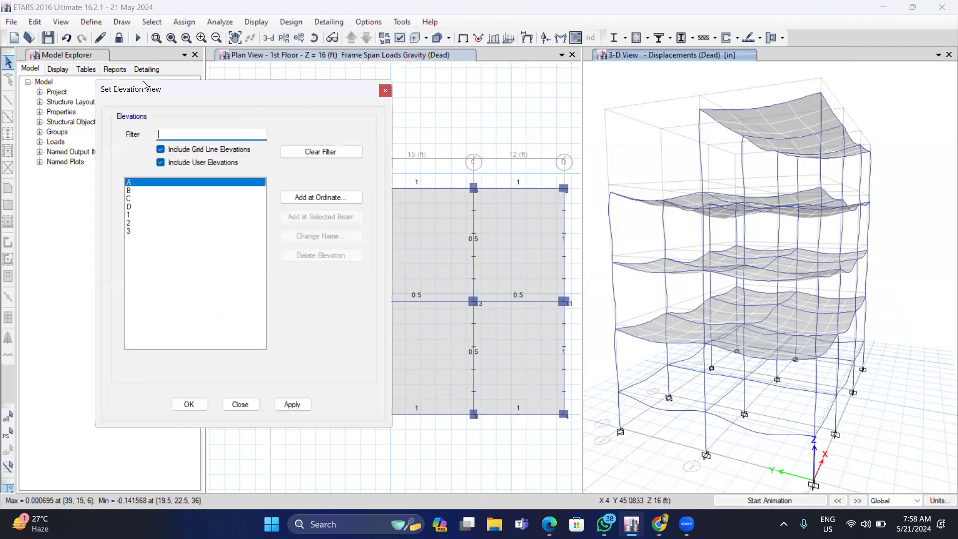
pyautogui.moveTo(155, 83); pyautogui.dragTo(60, 67)
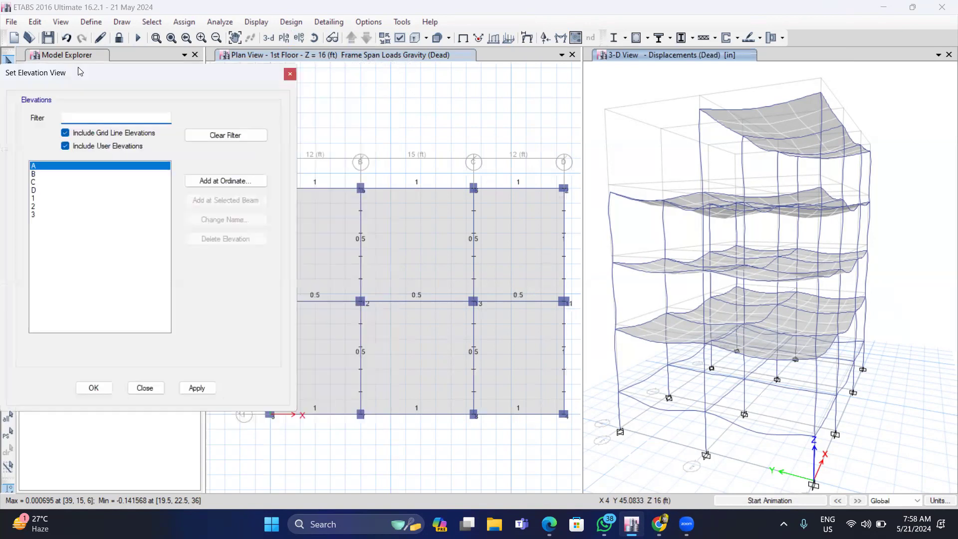
pyautogui.click(42, 174)
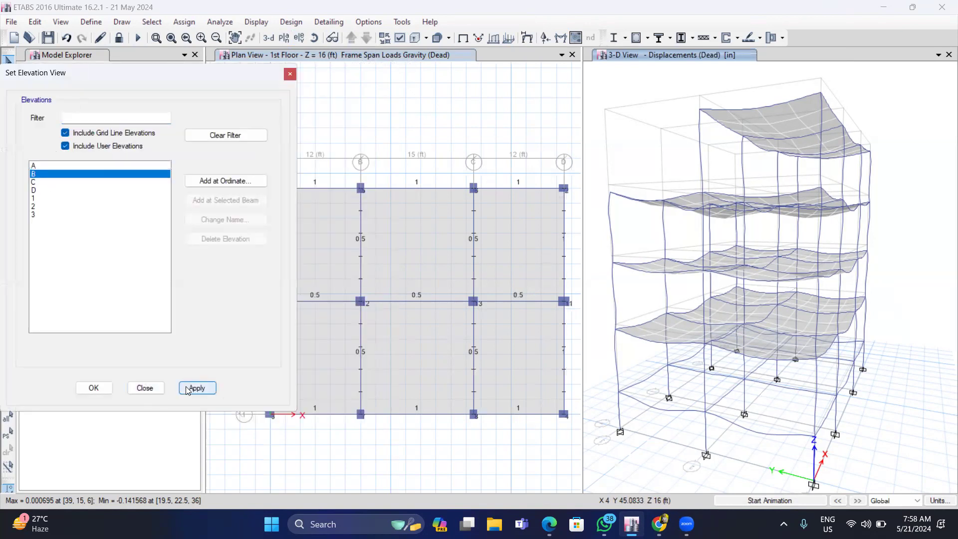
pyautogui.click(188, 389)
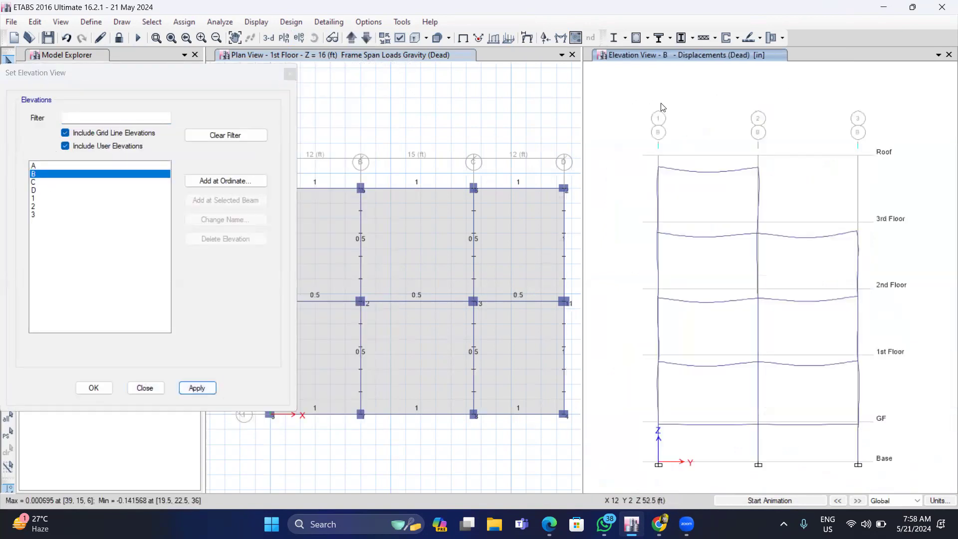
pyautogui.click(268, 37)
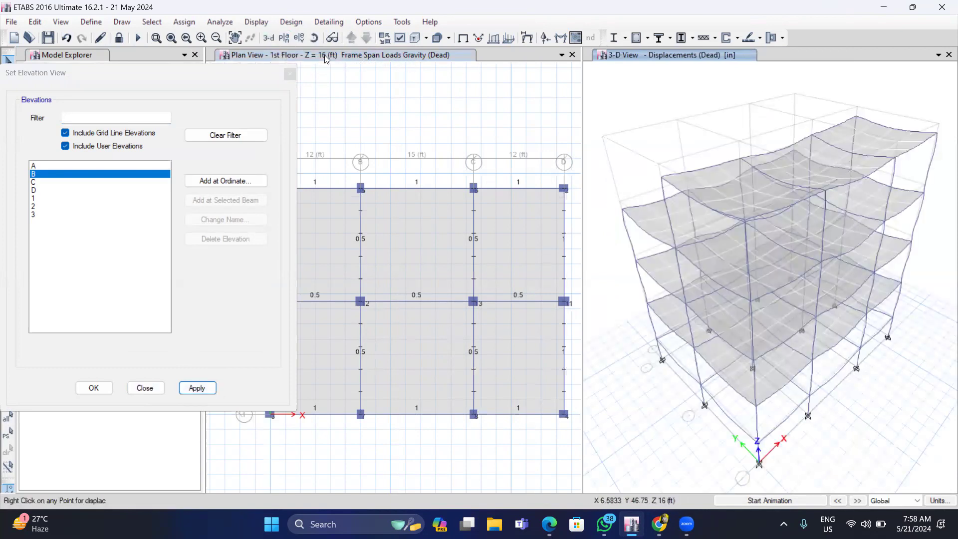
pyautogui.click(324, 55)
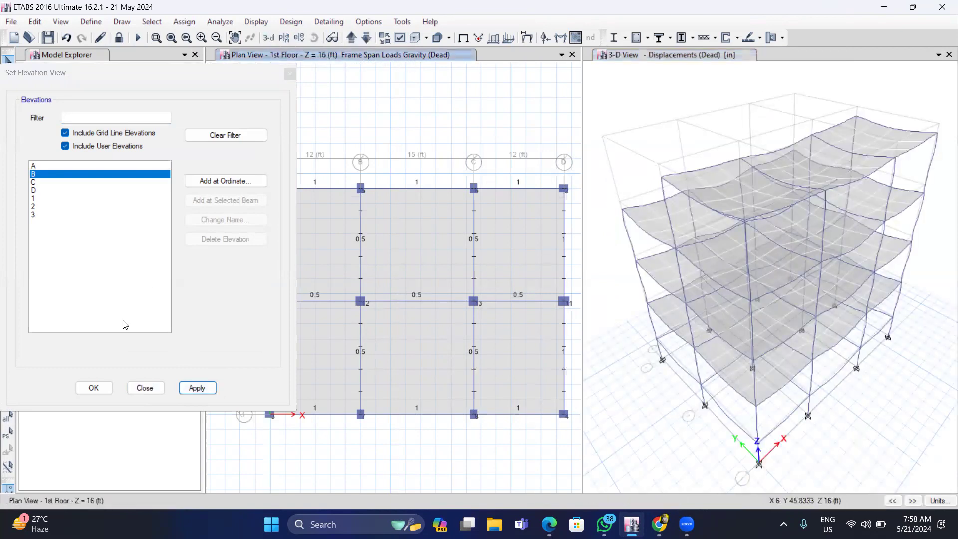
pyautogui.click(197, 388)
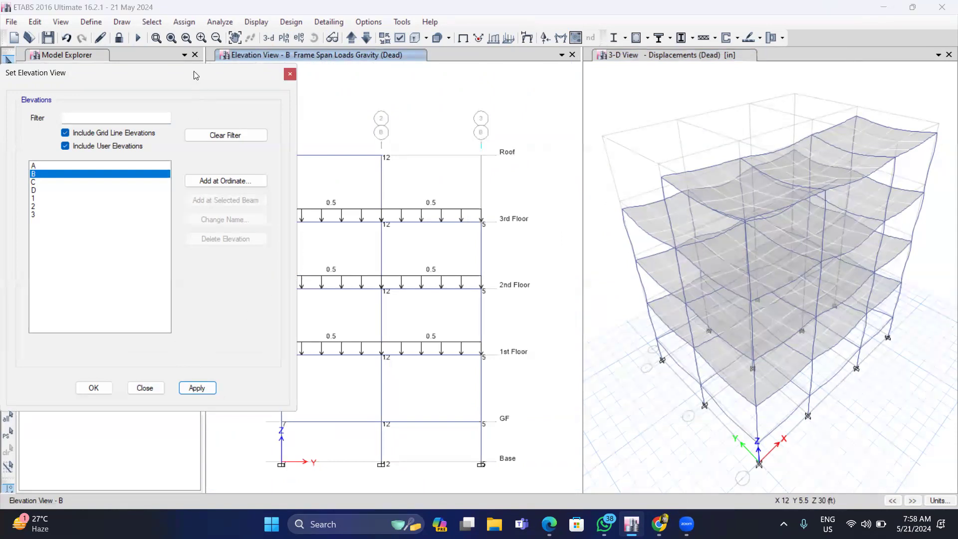
# Step: Display the Dead case axial force diagram on elevation B, filled and with values shown at controlling stations
pyautogui.moveTo(195, 75); pyautogui.dragTo(118, 67)
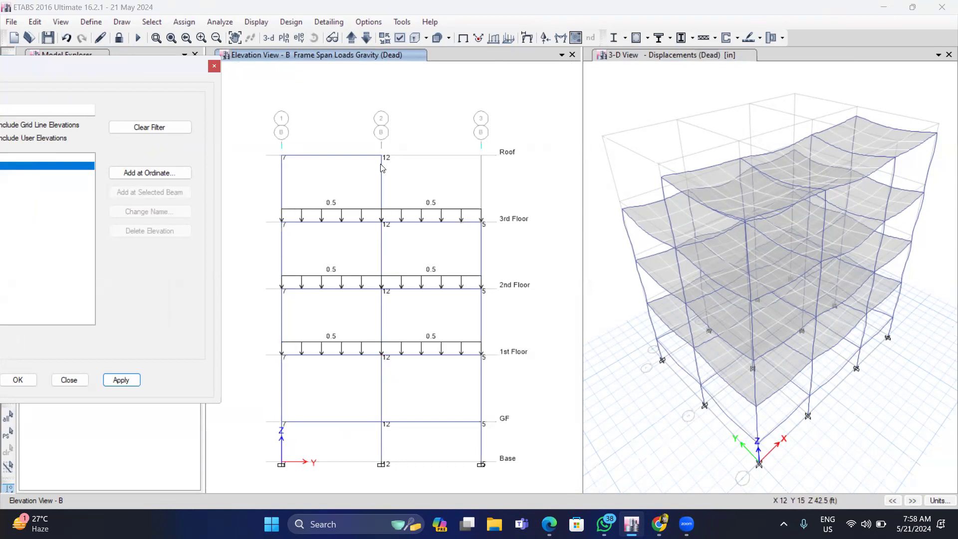
pyautogui.click(70, 382)
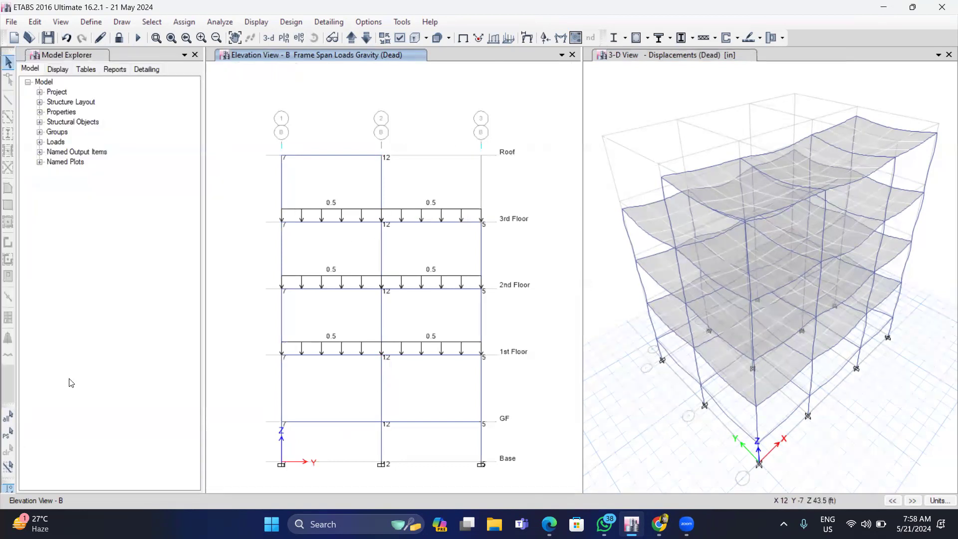
pyautogui.click(561, 37)
pyautogui.click(595, 159)
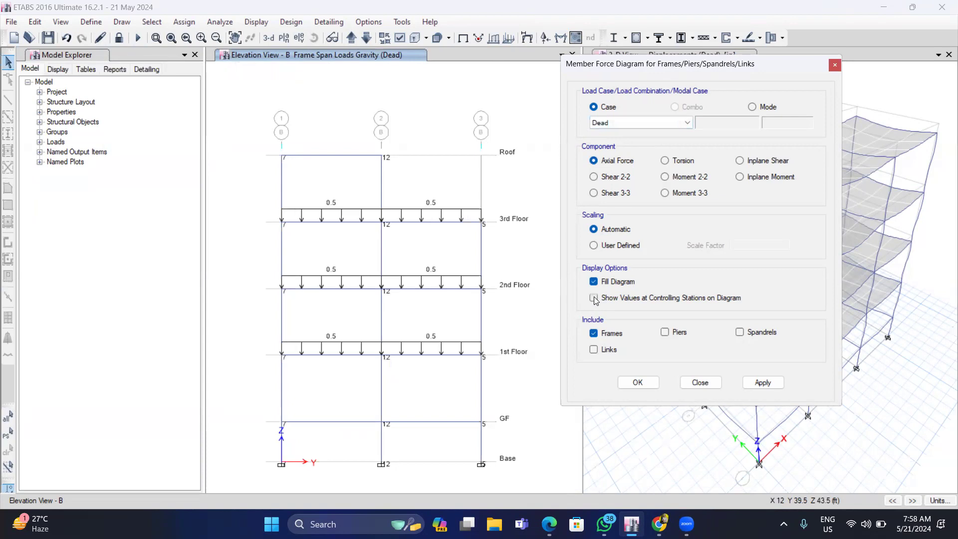
pyautogui.click(772, 388)
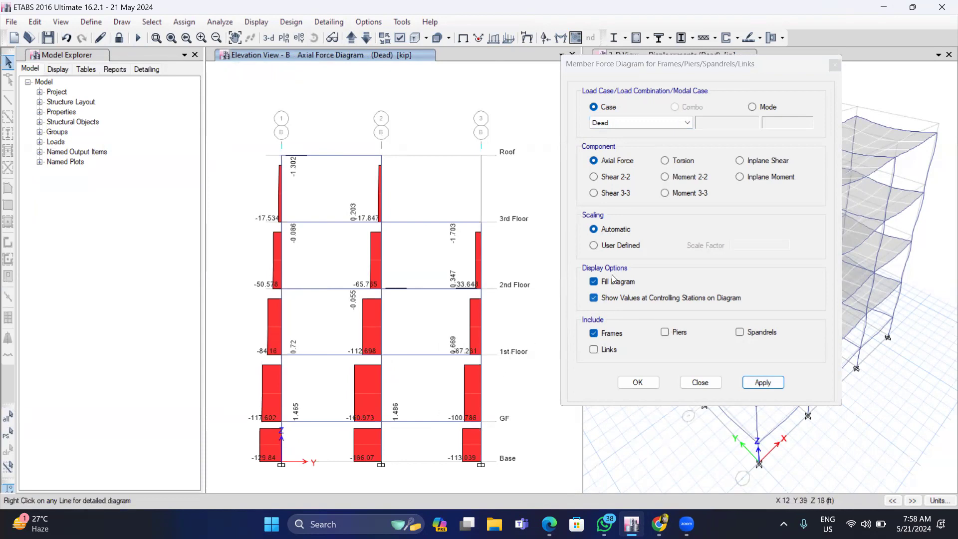
pyautogui.moveTo(707, 68); pyautogui.dragTo(405, 73)
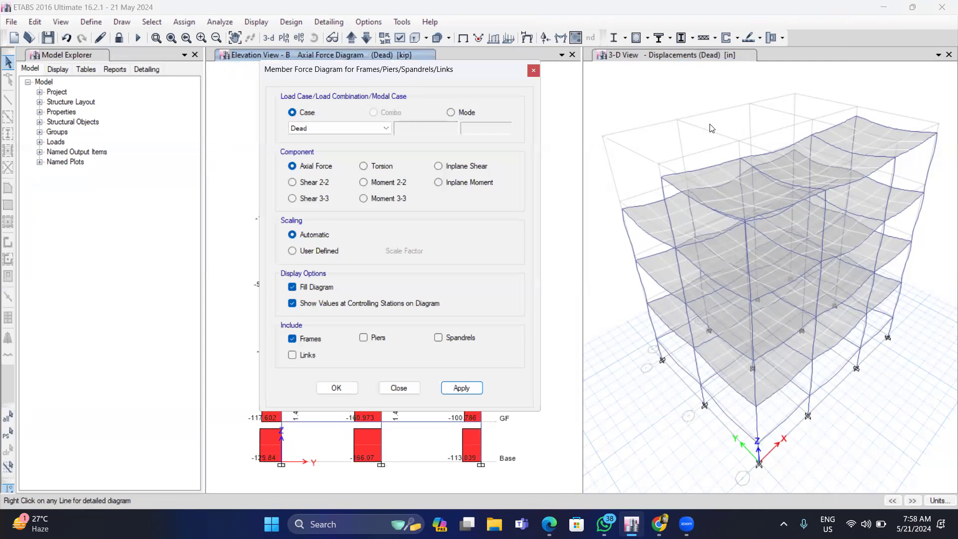
pyautogui.moveTo(379, 70); pyautogui.dragTo(717, 71)
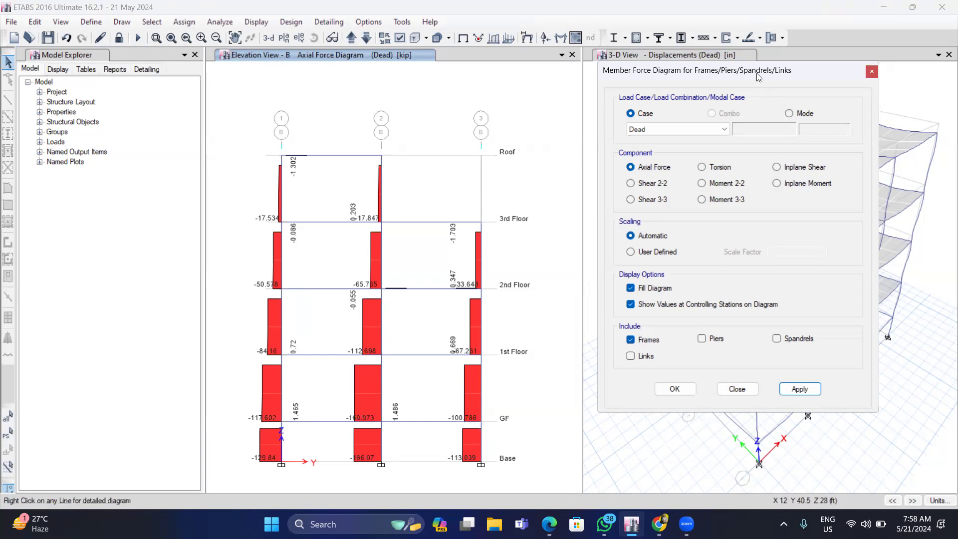
pyautogui.moveTo(742, 79); pyautogui.dragTo(814, 104)
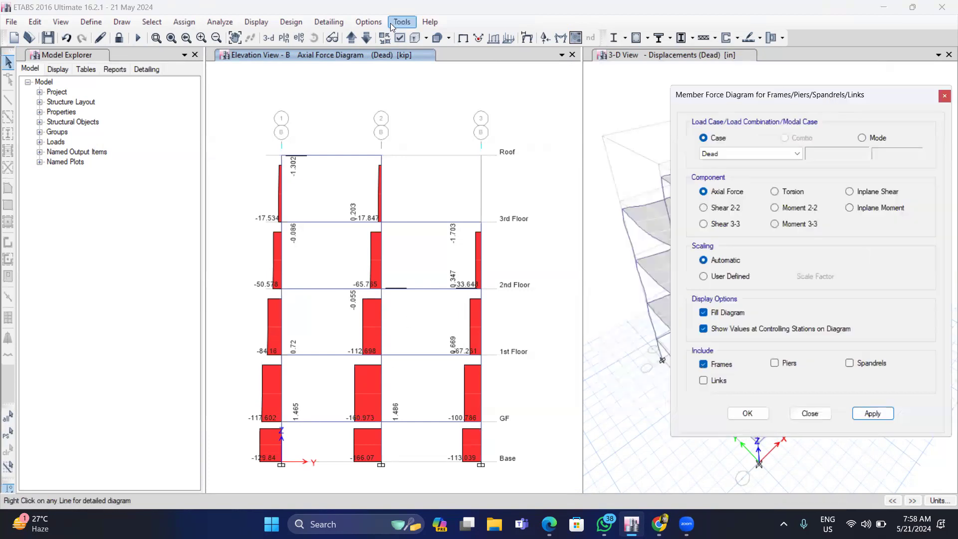
# Step: Switch from elevation B to the 1st Floor plan and view its axial force values for the Dead case
pyautogui.click(284, 38)
pyautogui.click(416, 232)
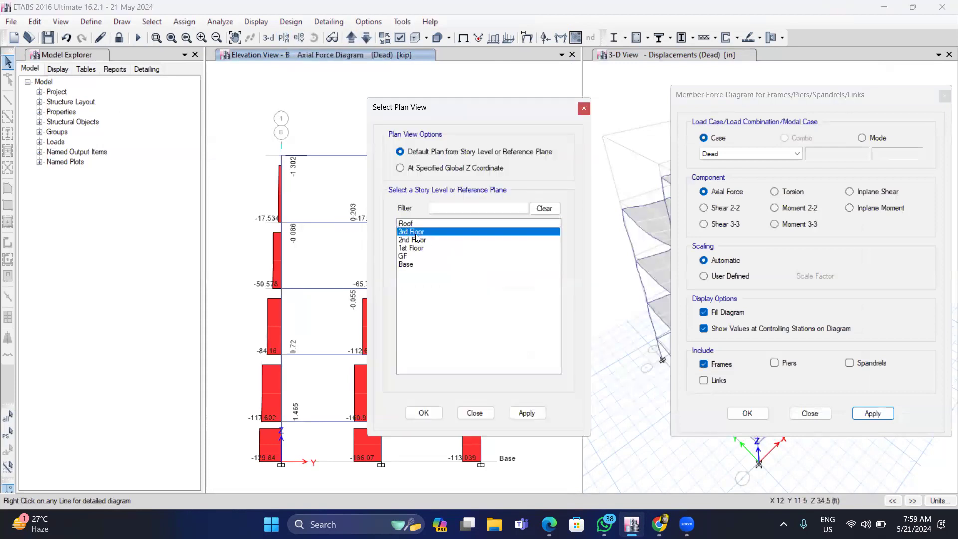
pyautogui.click(412, 248)
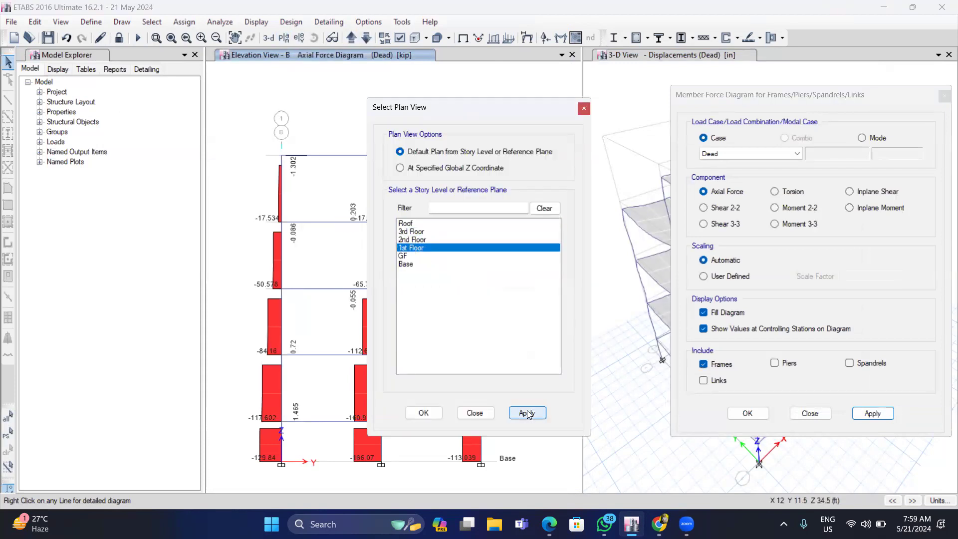
pyautogui.click(527, 412)
pyautogui.click(474, 412)
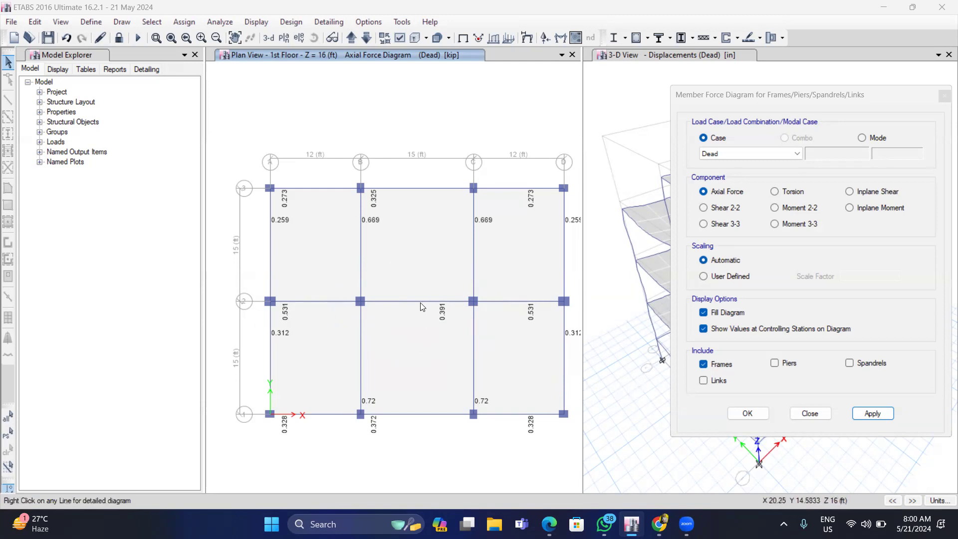
pyautogui.moveTo(421, 307)
# Step: Show elevation 2 with its Dead axial force diagram and move the open settings windows clear of the drawing
pyautogui.click(300, 37)
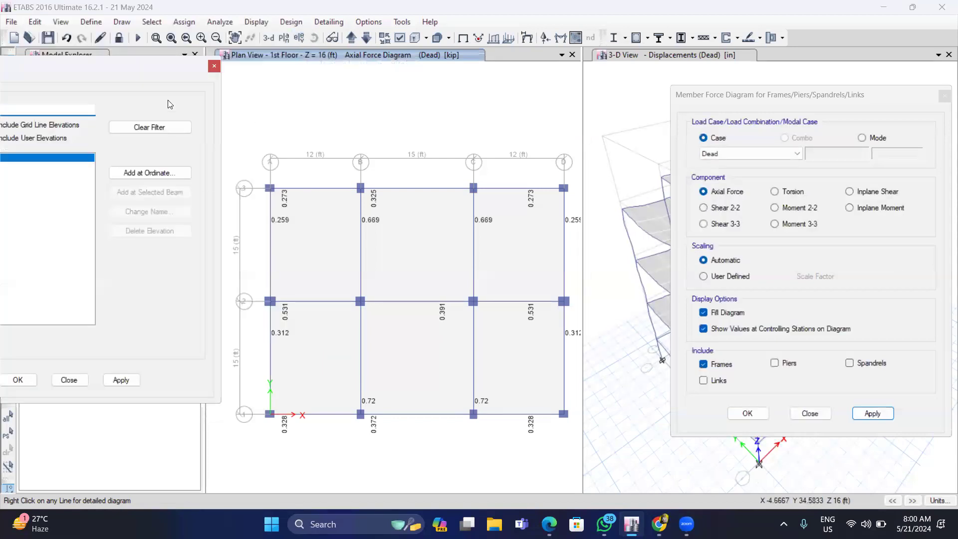
pyautogui.moveTo(176, 75); pyautogui.dragTo(326, 87)
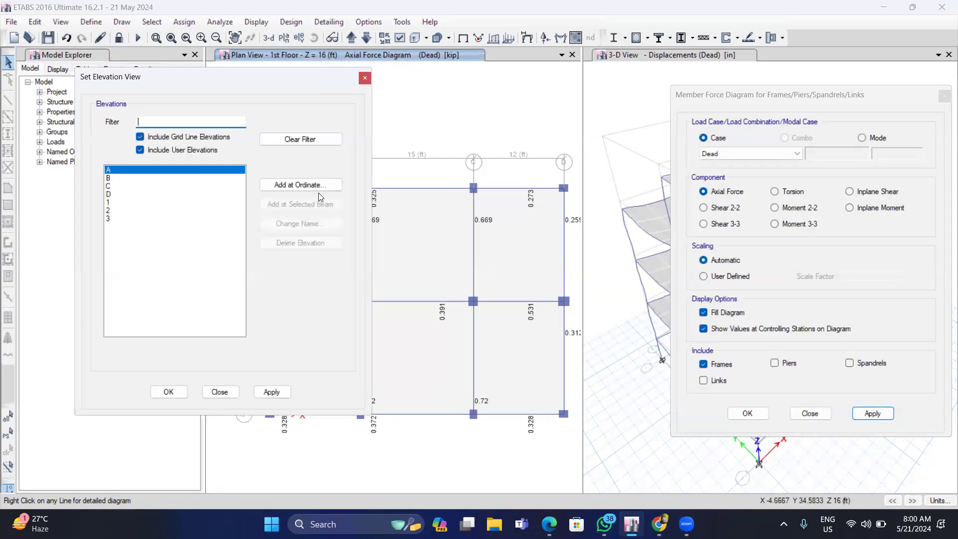
pyautogui.moveTo(751, 97); pyautogui.dragTo(806, 132)
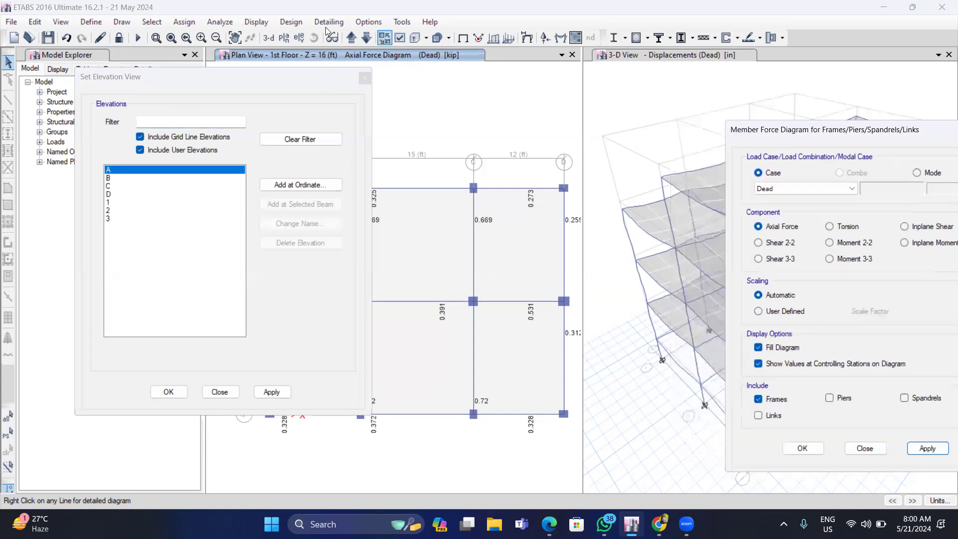
pyautogui.moveTo(240, 75); pyautogui.dragTo(87, 54)
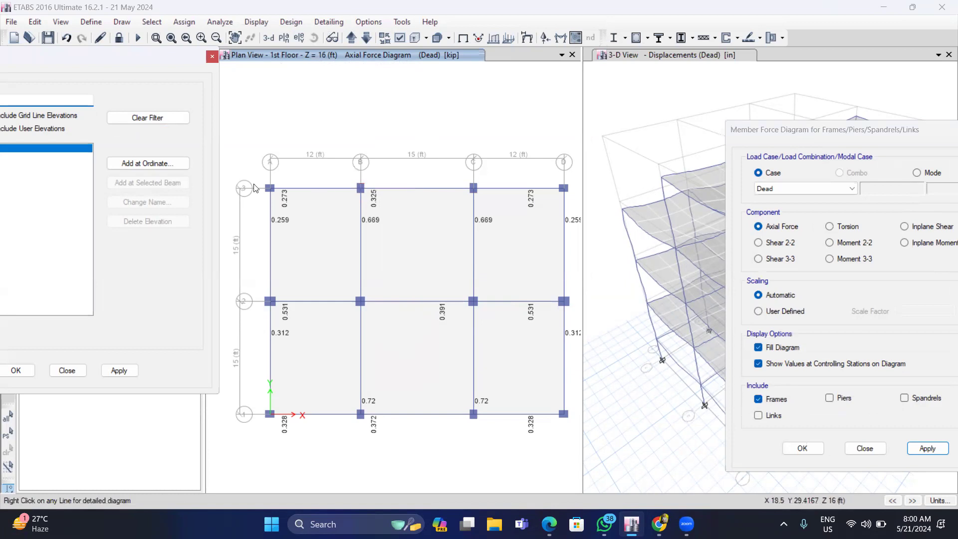
pyautogui.moveTo(183, 59); pyautogui.dragTo(354, 64)
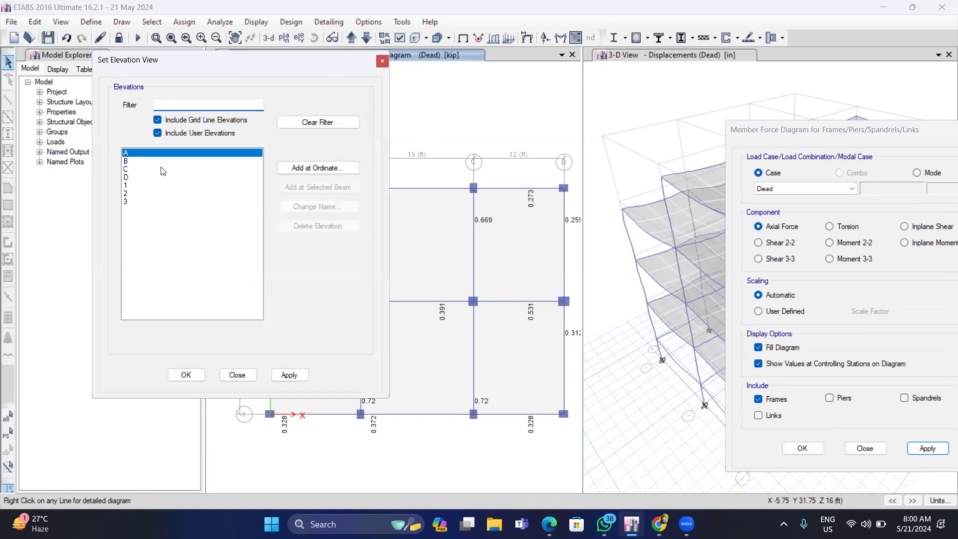
pyautogui.click(134, 193)
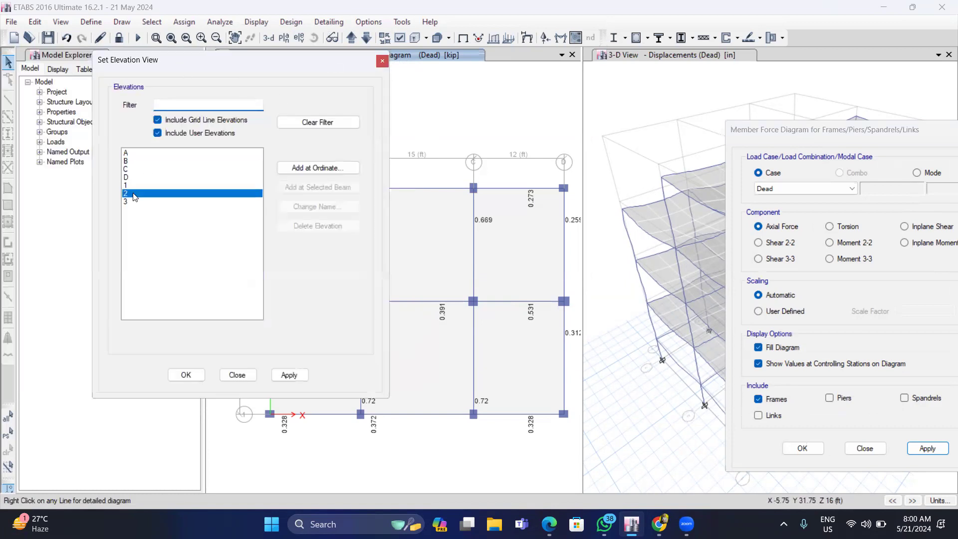
pyautogui.click(288, 375)
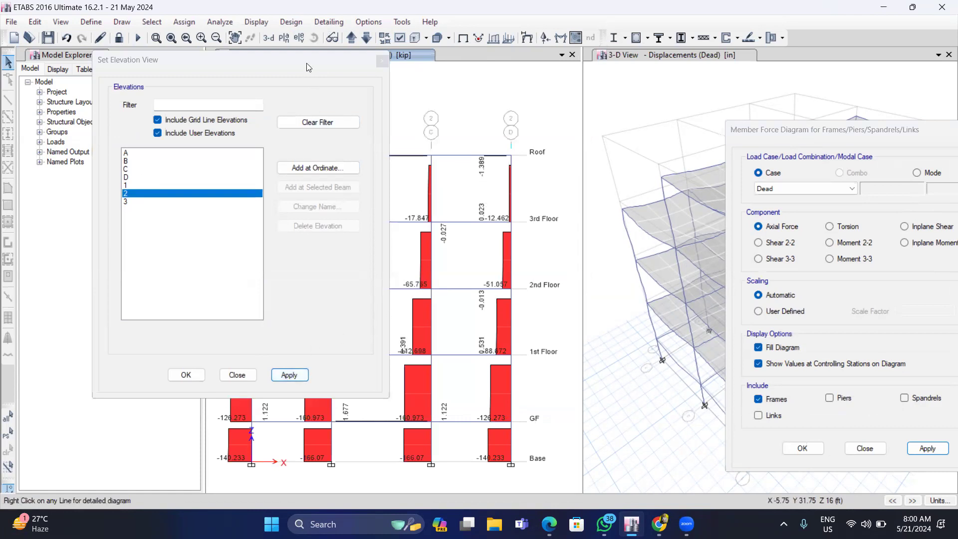
pyautogui.moveTo(305, 61); pyautogui.dragTo(135, 56)
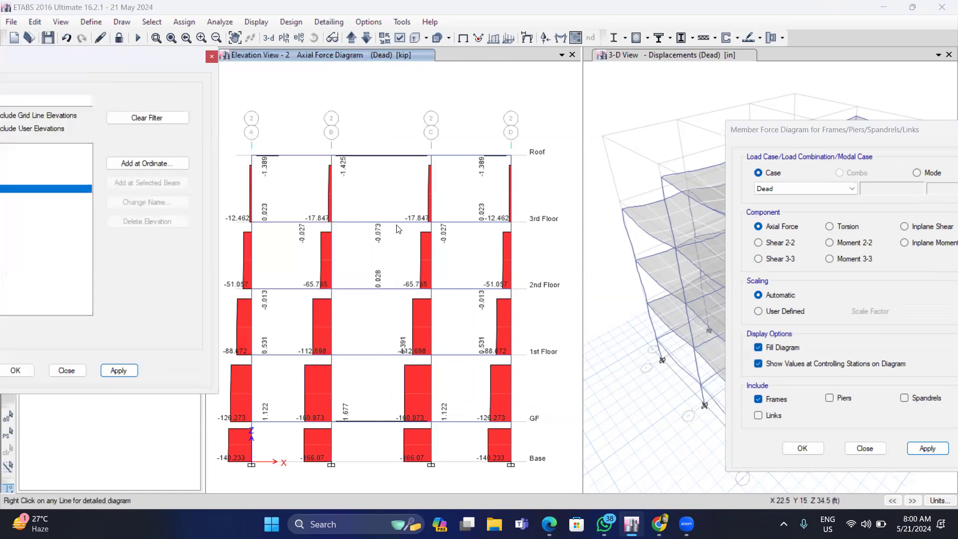
# Step: Switch back from elevation 2 to the 1st Floor plan to check its grid layout
pyautogui.click(284, 37)
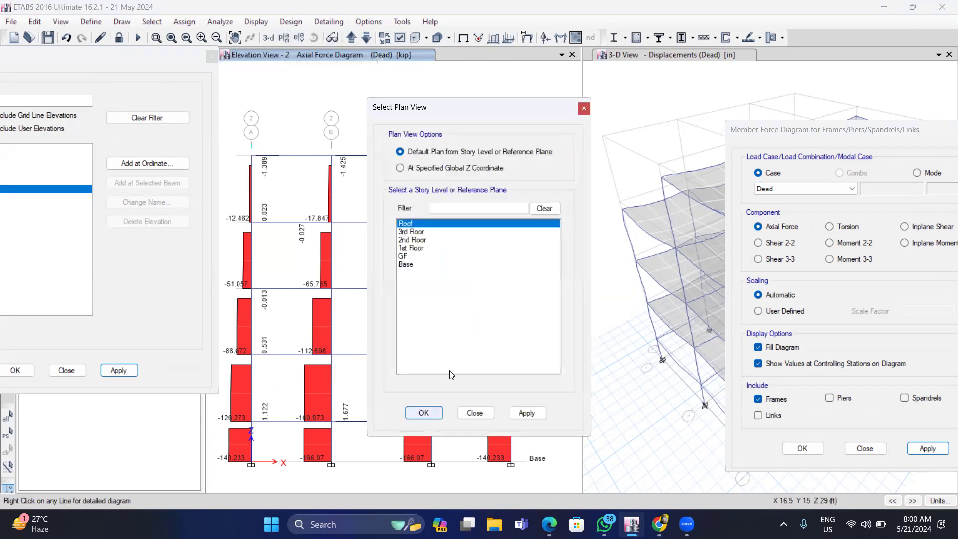
pyautogui.click(415, 248)
pyautogui.click(527, 412)
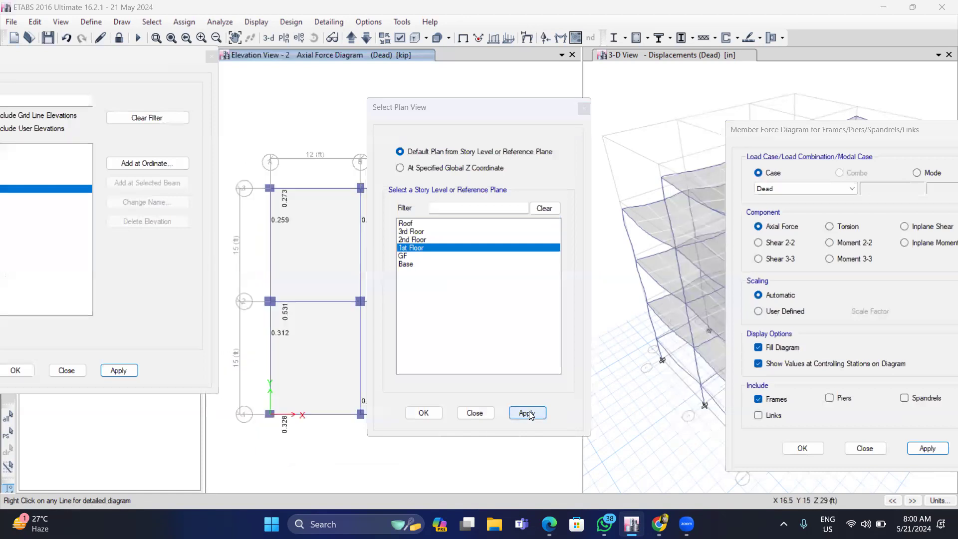
pyautogui.click(474, 413)
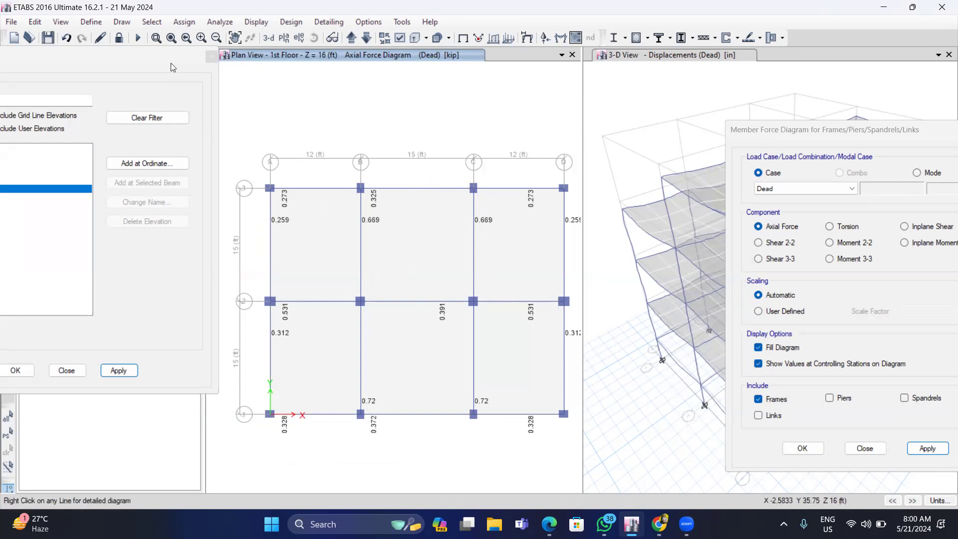
# Step: Bring up elevation 2 again and examine the column axial force diagram at the upper joints of grid line B
pyautogui.moveTo(170, 57); pyautogui.dragTo(349, 81)
pyautogui.click(298, 391)
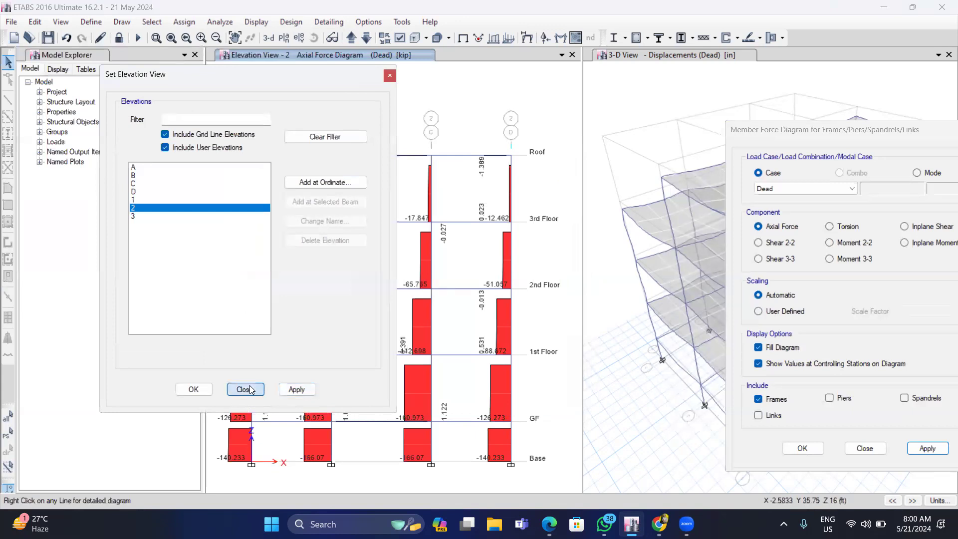
pyautogui.click(245, 389)
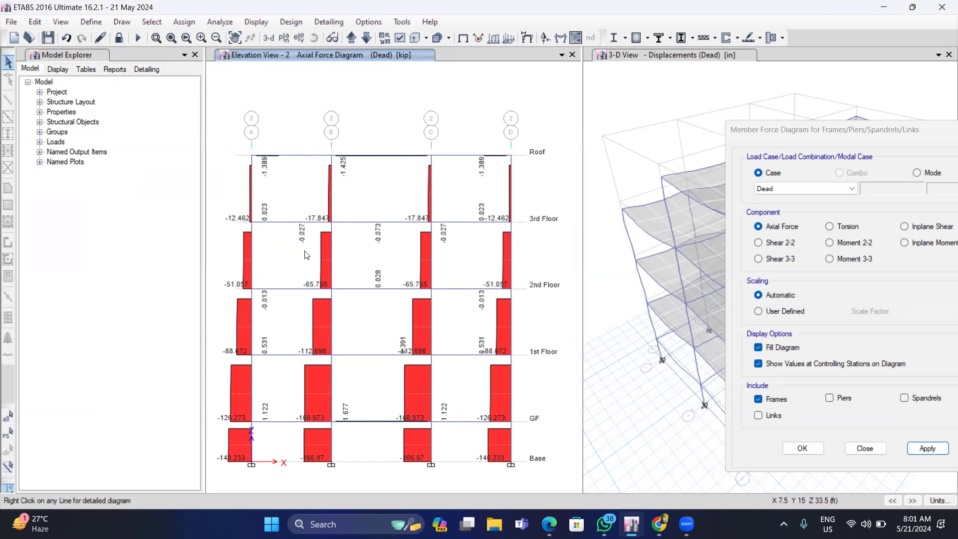
pyautogui.moveTo(326, 219)
pyautogui.moveTo(331, 162)
# Step: Unlock the model and assign defined end length offsets of 0 in at End-I and End-J, with rigid-zone factor 0, to all frames
pyautogui.click(119, 38)
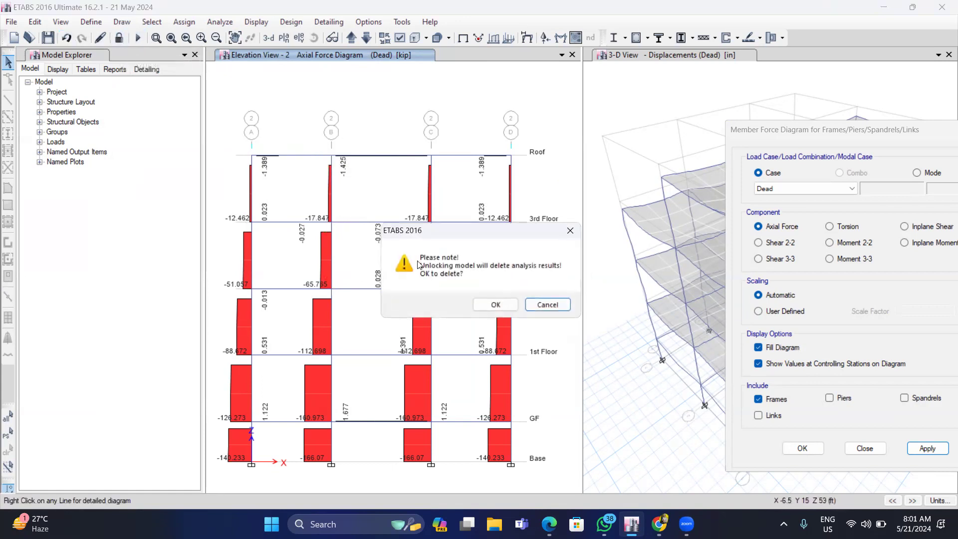
pyautogui.click(498, 305)
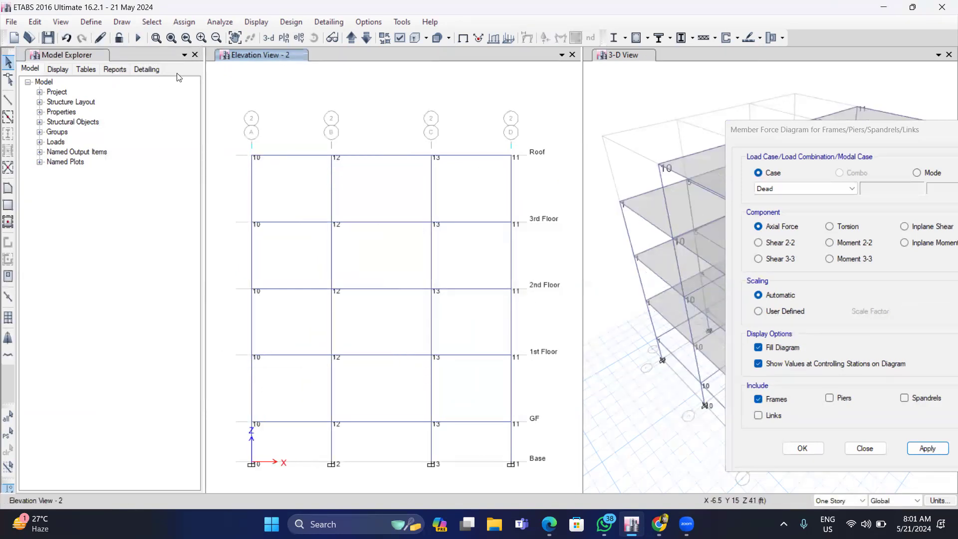
pyautogui.click(159, 23)
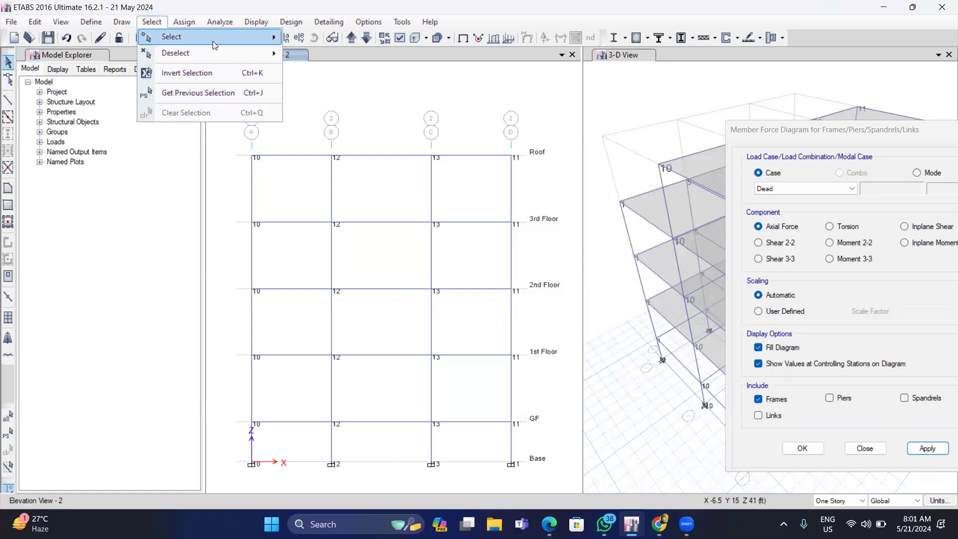
pyautogui.moveTo(215, 38)
pyautogui.click(325, 224)
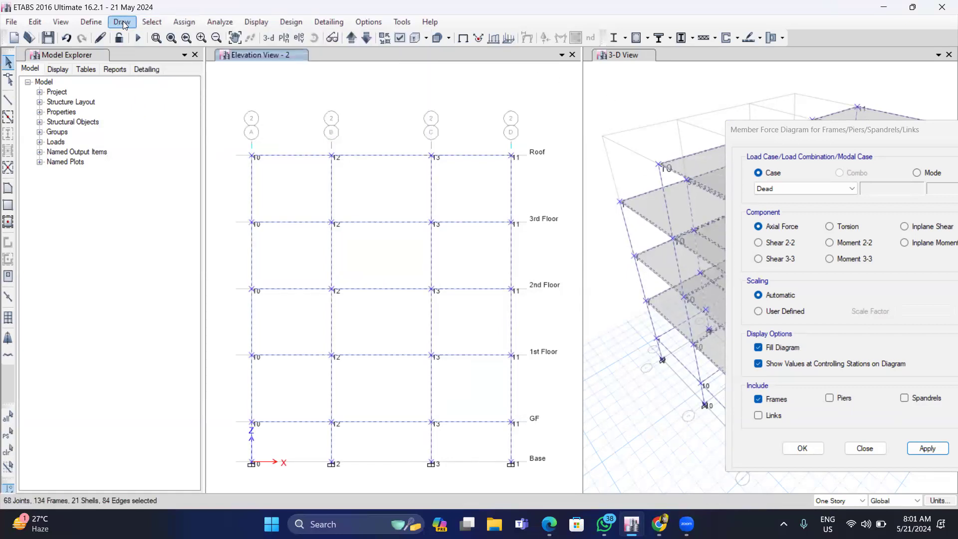
pyautogui.click(92, 21)
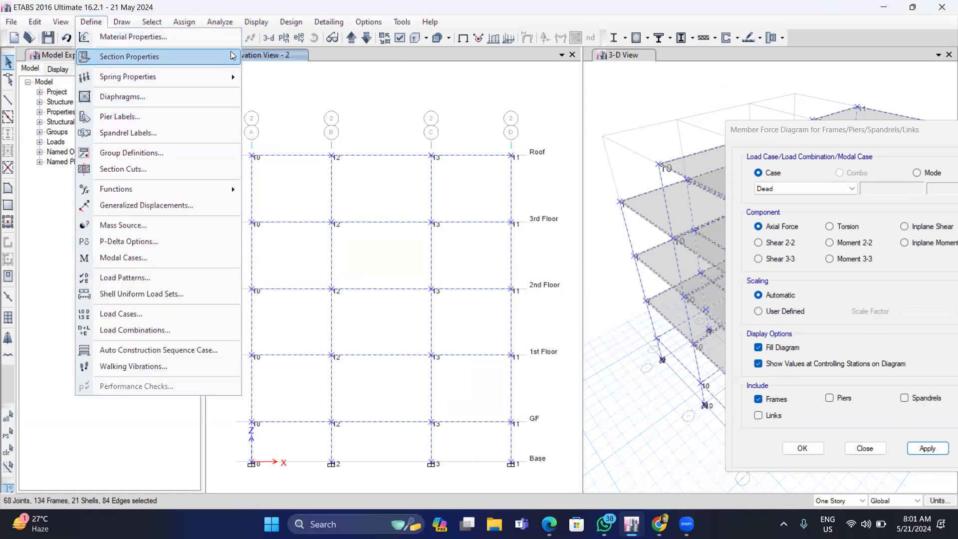
pyautogui.click(163, 22)
pyautogui.click(182, 23)
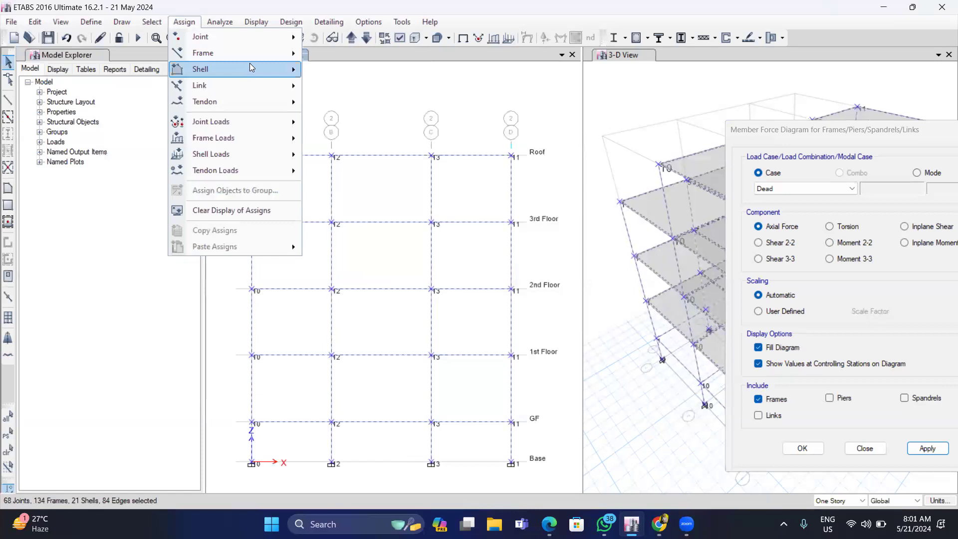
pyautogui.moveTo(260, 57)
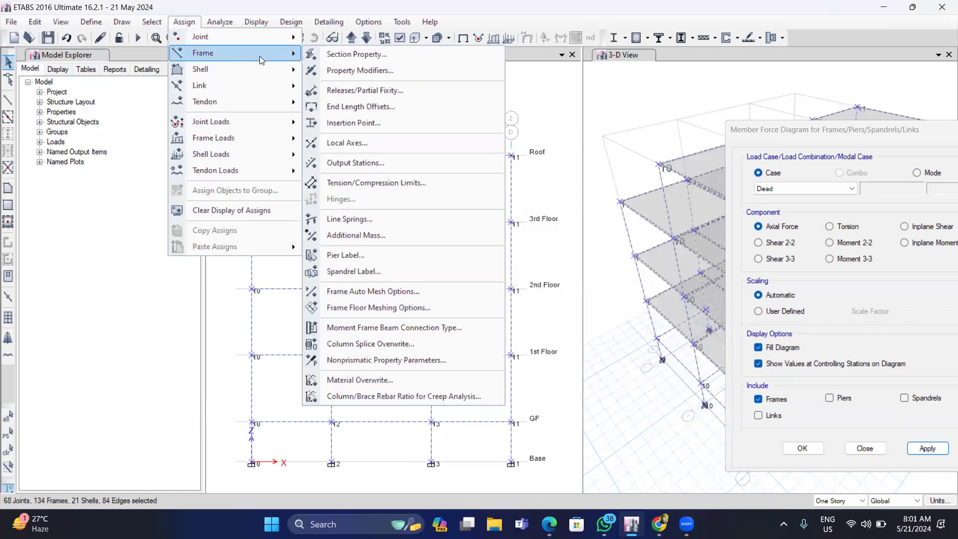
pyautogui.click(351, 106)
pyautogui.click(416, 212)
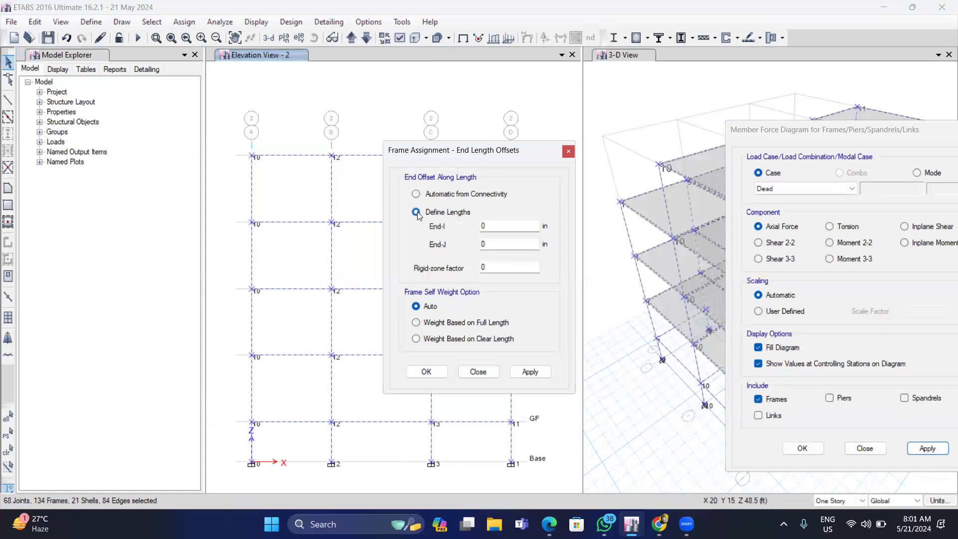
pyautogui.click(528, 370)
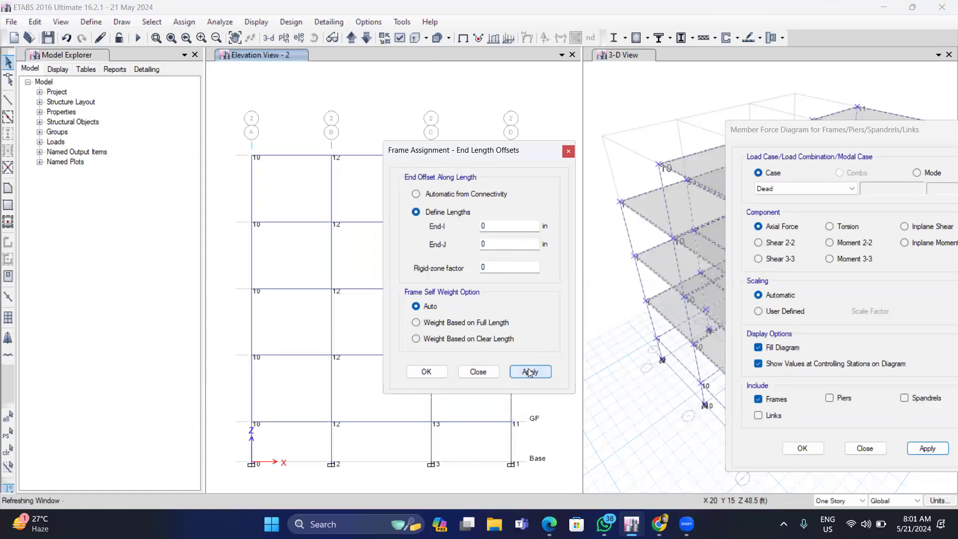
pyautogui.click(478, 373)
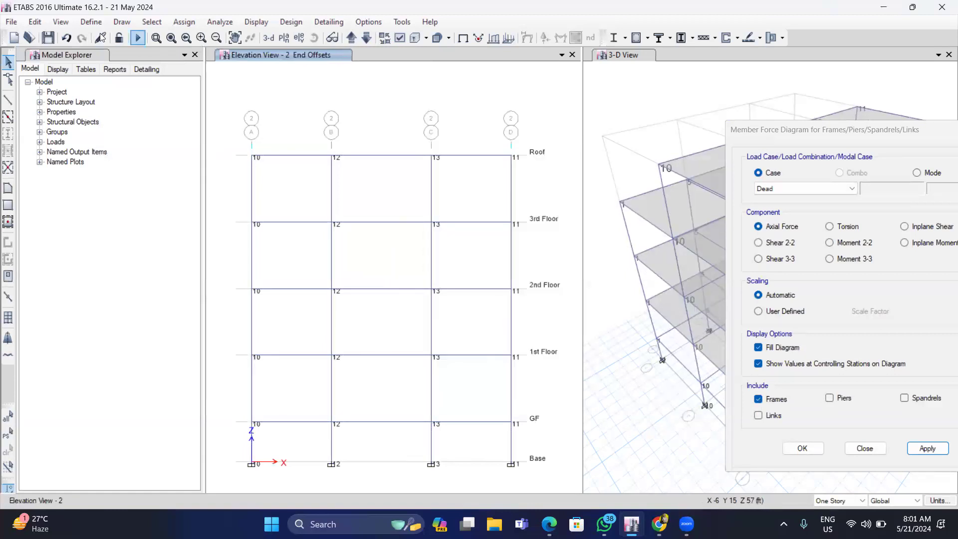
# Step: Run the analysis again with the new end offsets and make elevation 2 the active view
pyautogui.click(138, 39)
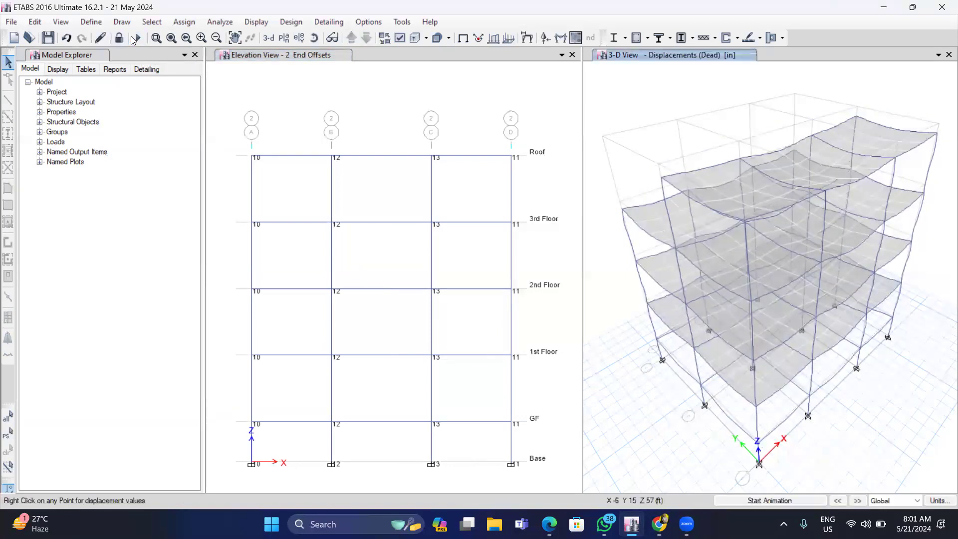
pyautogui.click(300, 58)
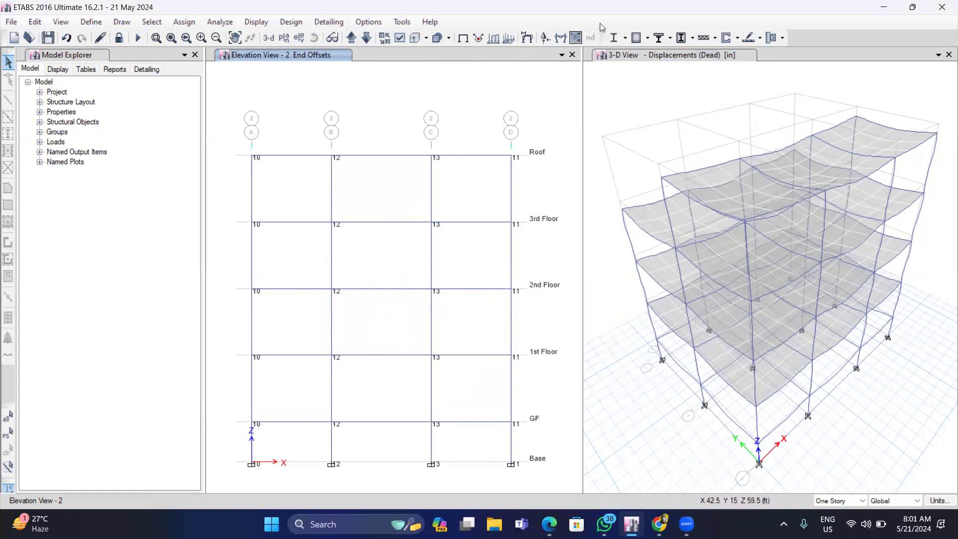
# Step: Display the Moment 3-3 diagram for the Live load case on elevation 2, with filled diagrams and values at controlling stations
pyautogui.click(561, 44)
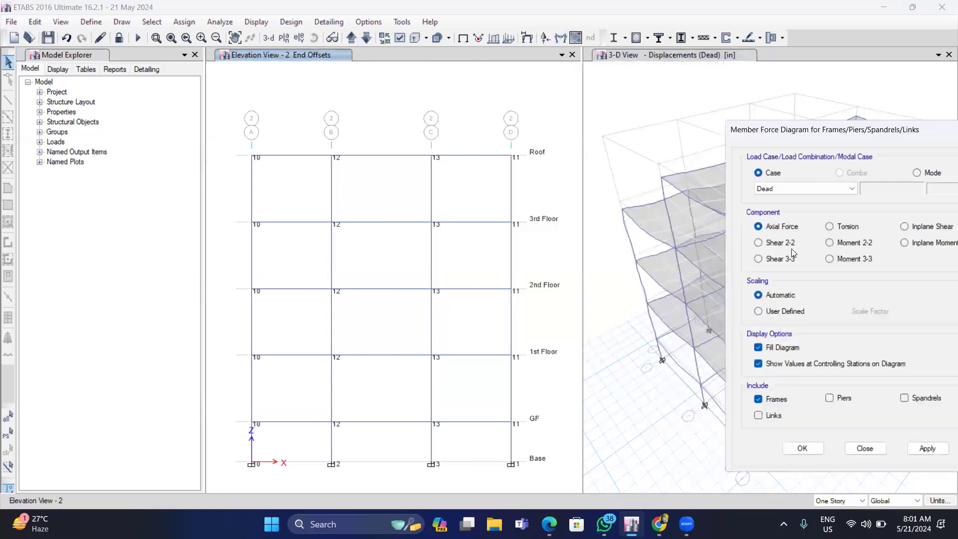
pyautogui.click(799, 193)
pyautogui.click(768, 208)
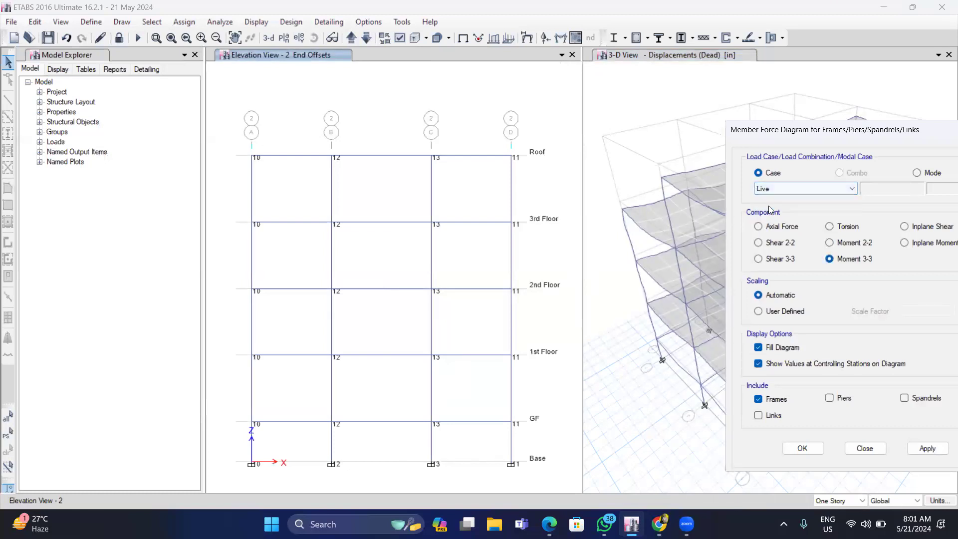
pyautogui.click(924, 447)
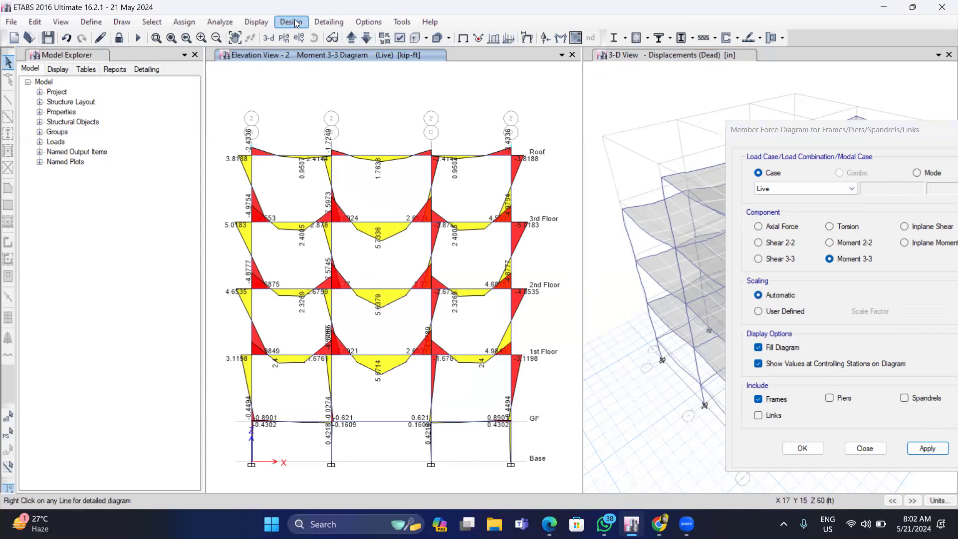
# Step: Turn off plotting moment diagrams on the tension side and close the member force diagram settings
pyautogui.click(365, 23)
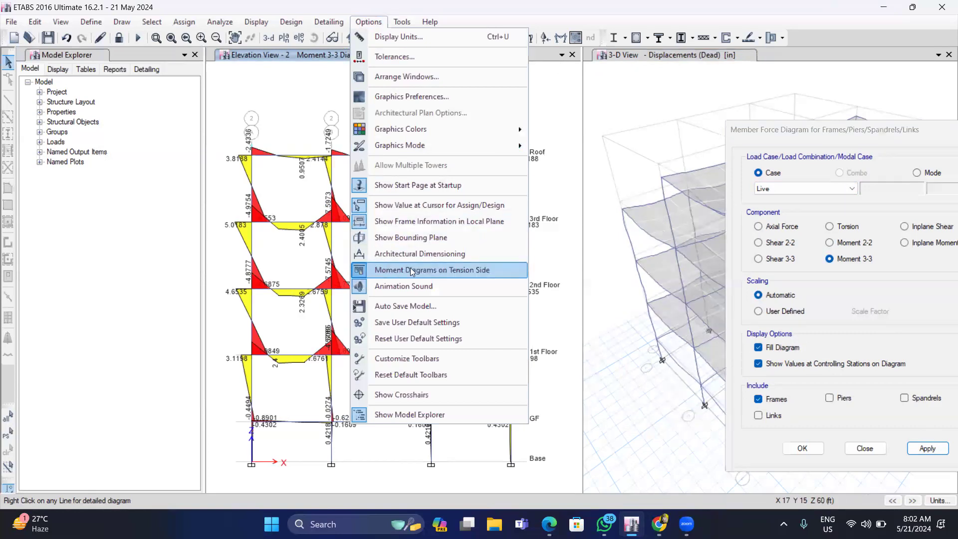
pyautogui.click(438, 270)
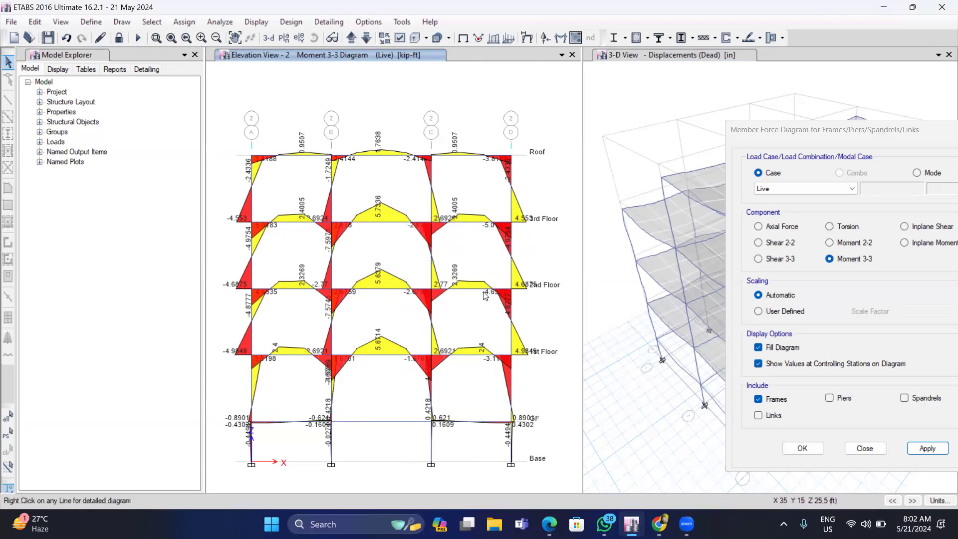
pyautogui.click(865, 448)
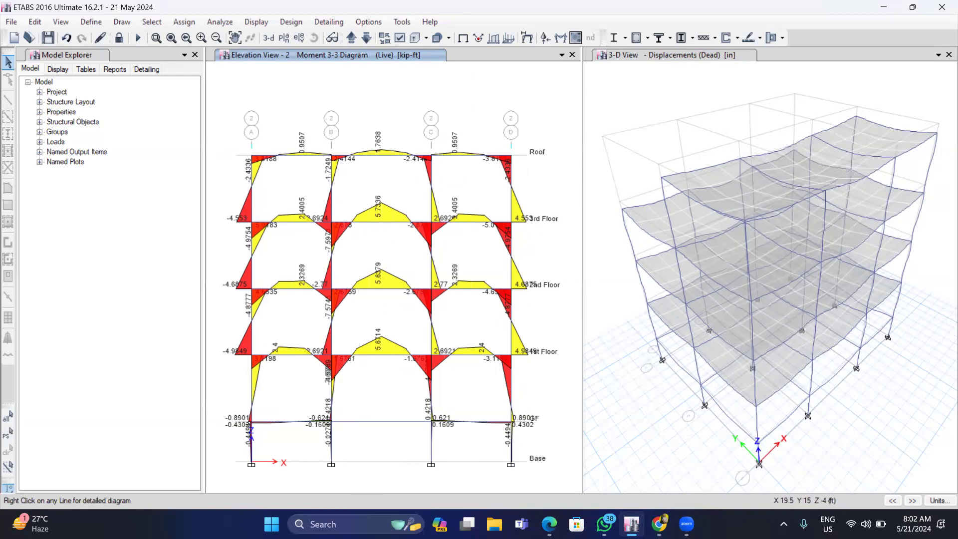
# Step: Switch to the Google Classroom assignment in Chrome, check the list of required Report-4 results, and return to ETABS
pyautogui.hotkey('alt', 'Tab')
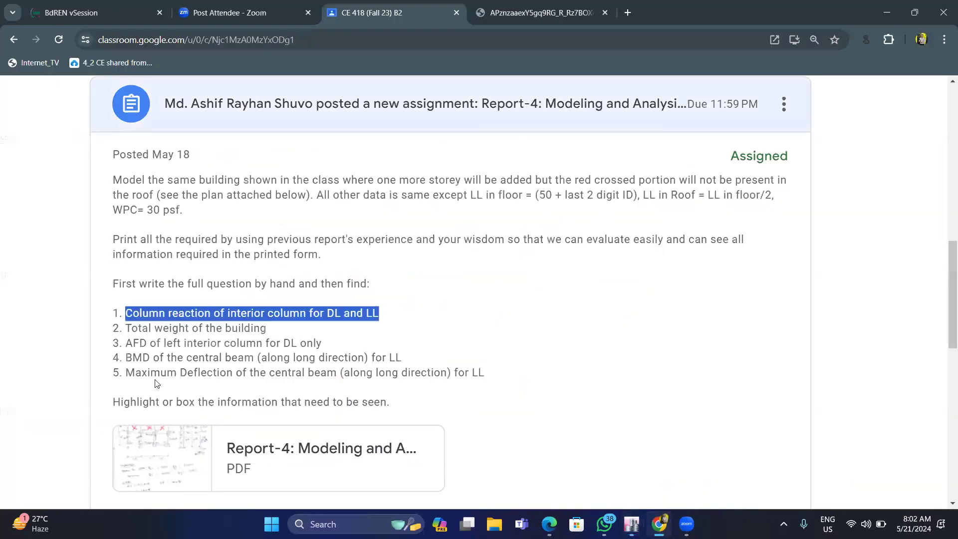
pyautogui.click(136, 372)
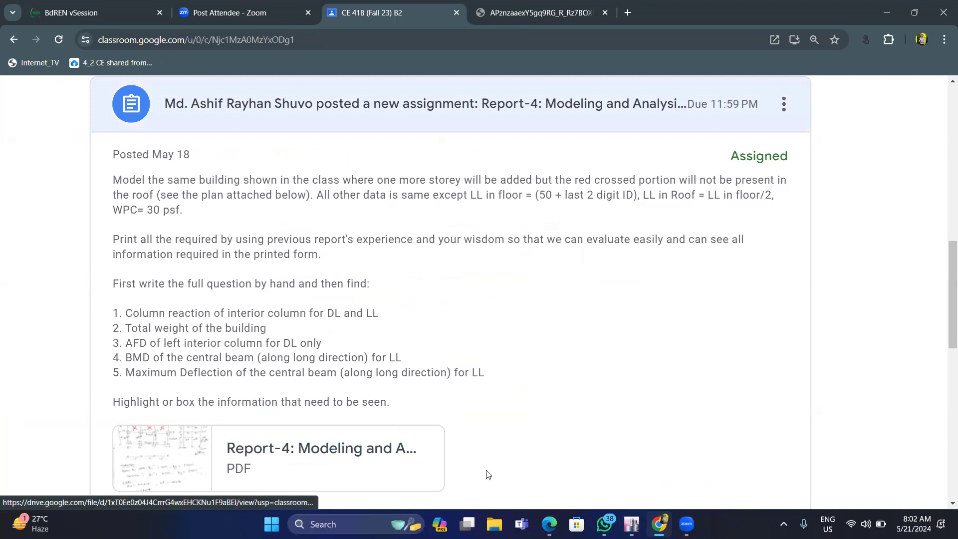
pyautogui.click(631, 524)
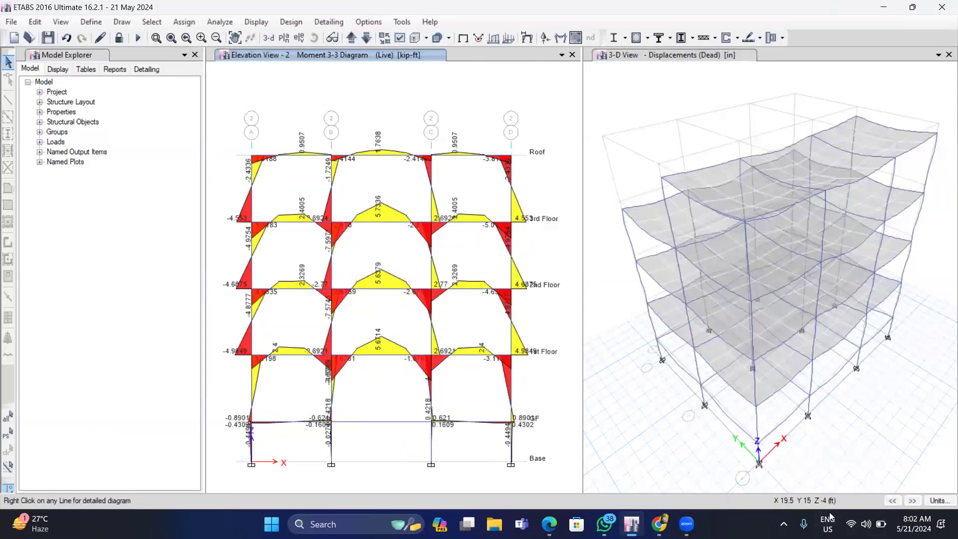